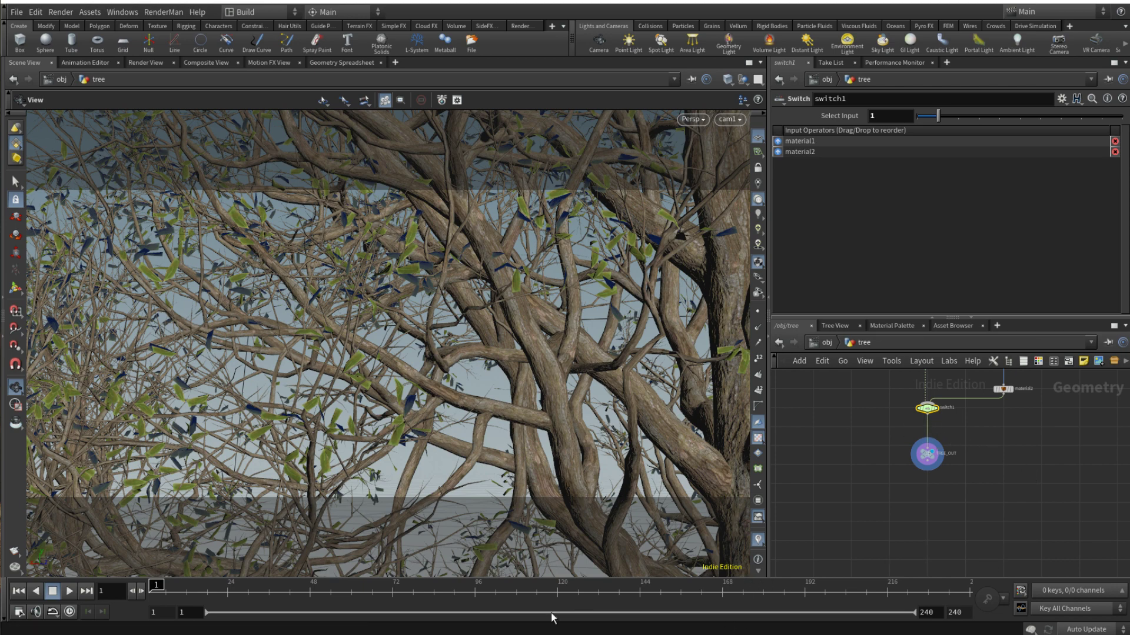
Bring up the Karma viewer window and switch its viewport renderer from Houdini GL to Karma
mouse_move(604, 630)
left_click(678, 614)
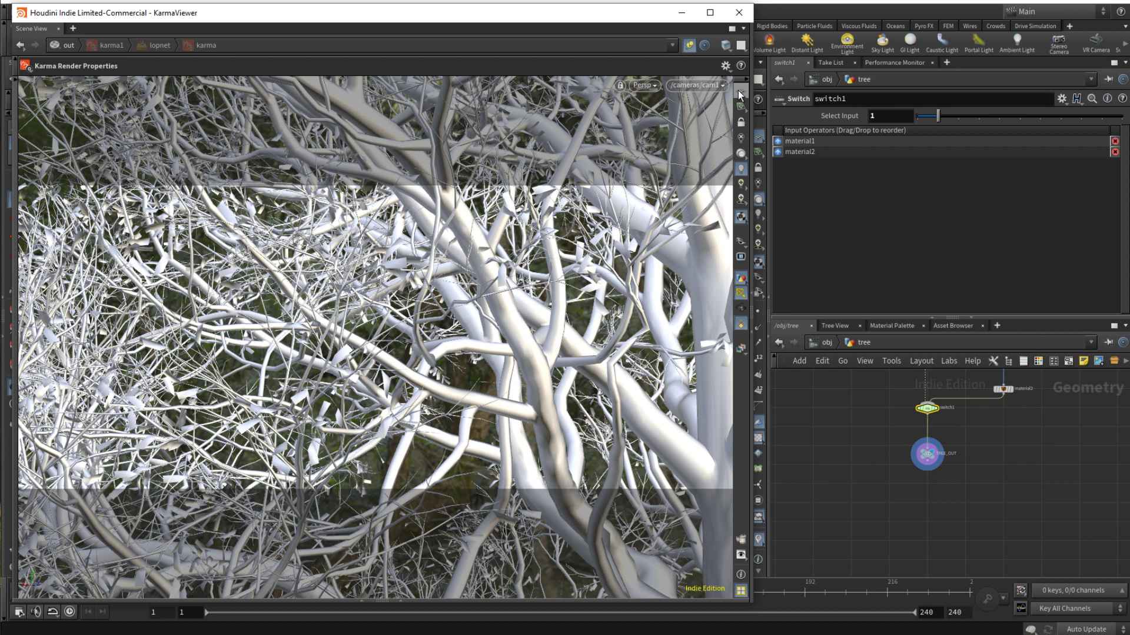
left_click(697, 87)
left_click(653, 87)
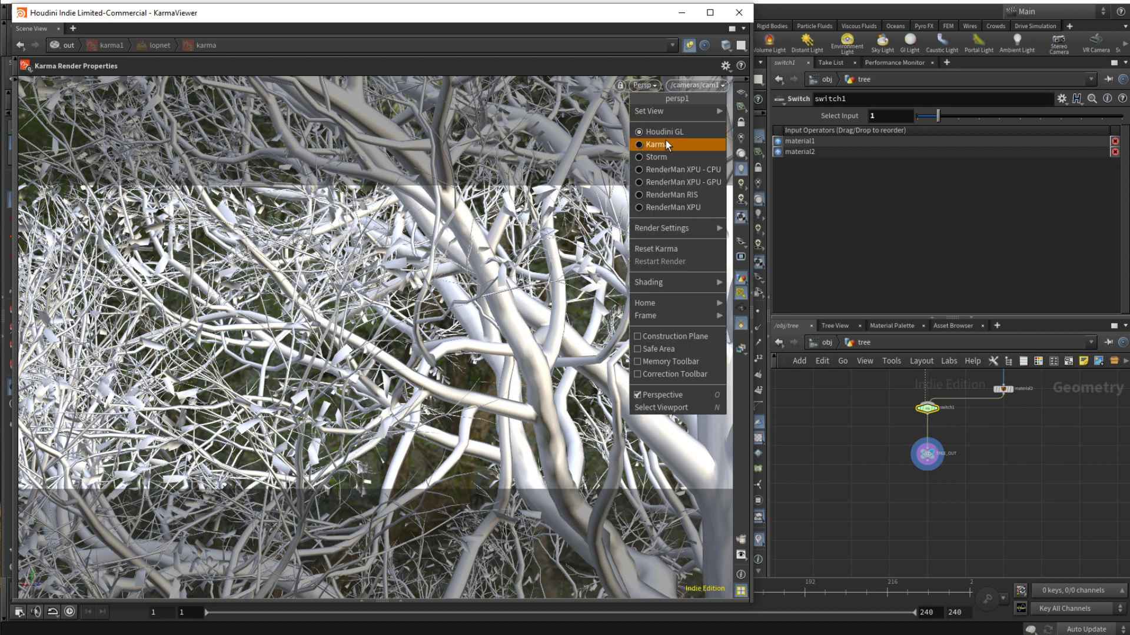
left_click(656, 148)
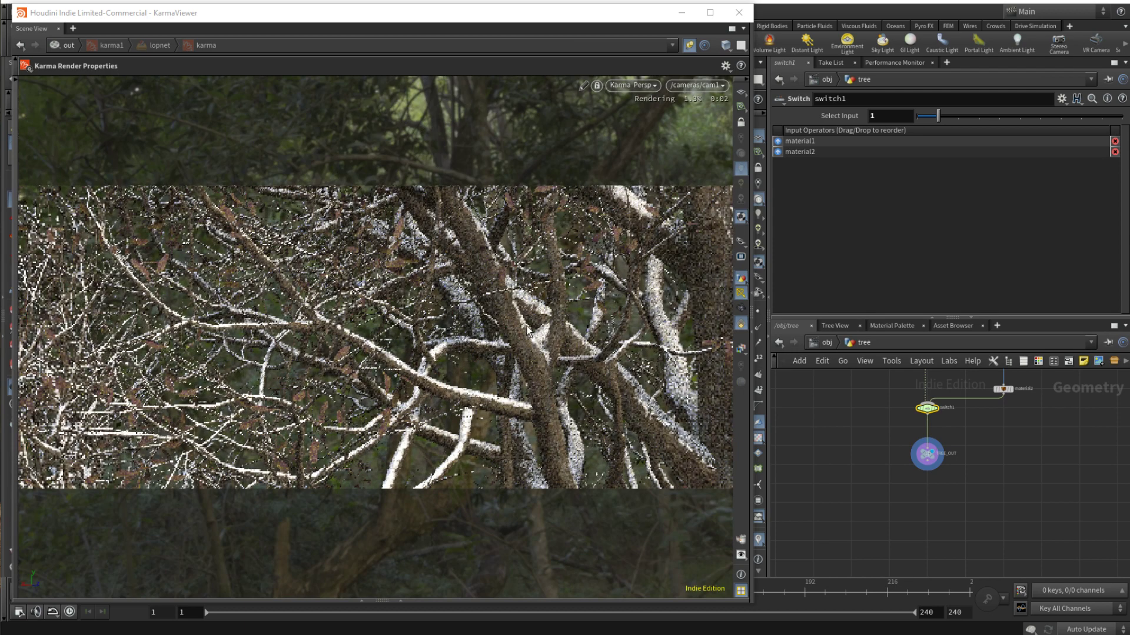
Set the switch node's Select Input to 0 and frame the whole leafy tree in the Karma render
left_click(921, 120)
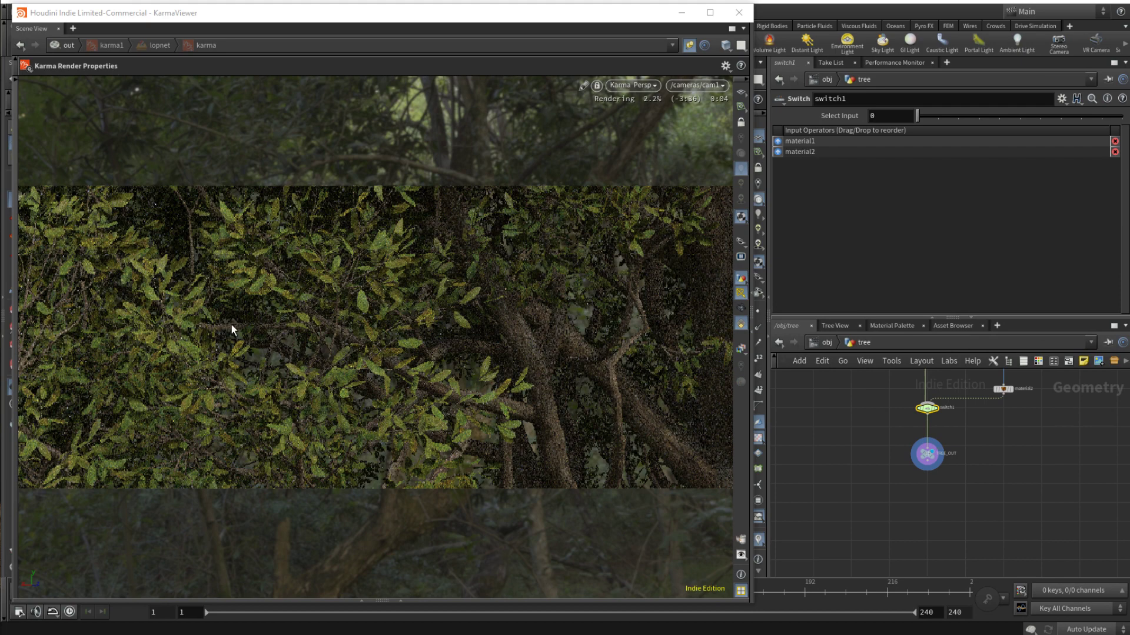
left_click(545, 292)
key("Escape")
scroll(546, 293, "down", 3)
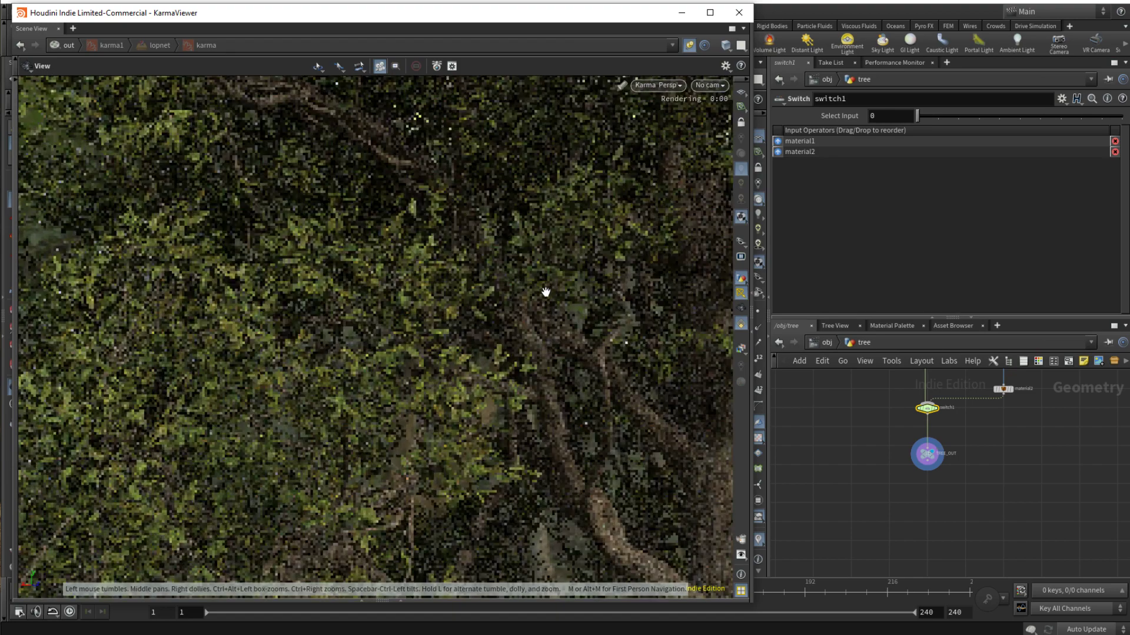
scroll(545, 292, "up", 2)
scroll(545, 292, "down", 8)
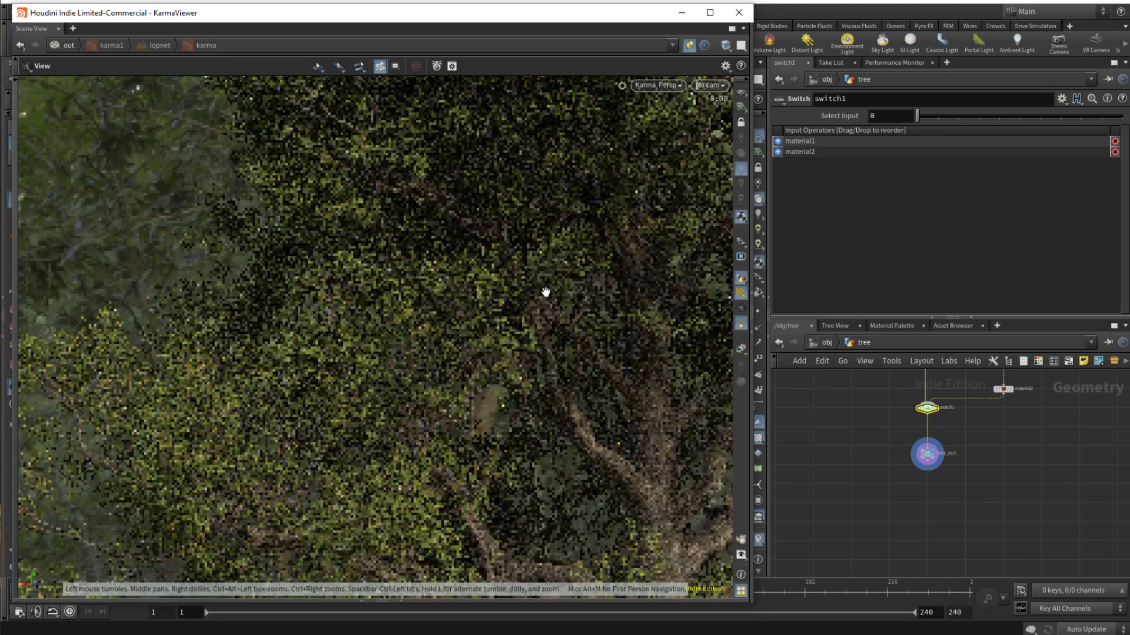
key("Escape")
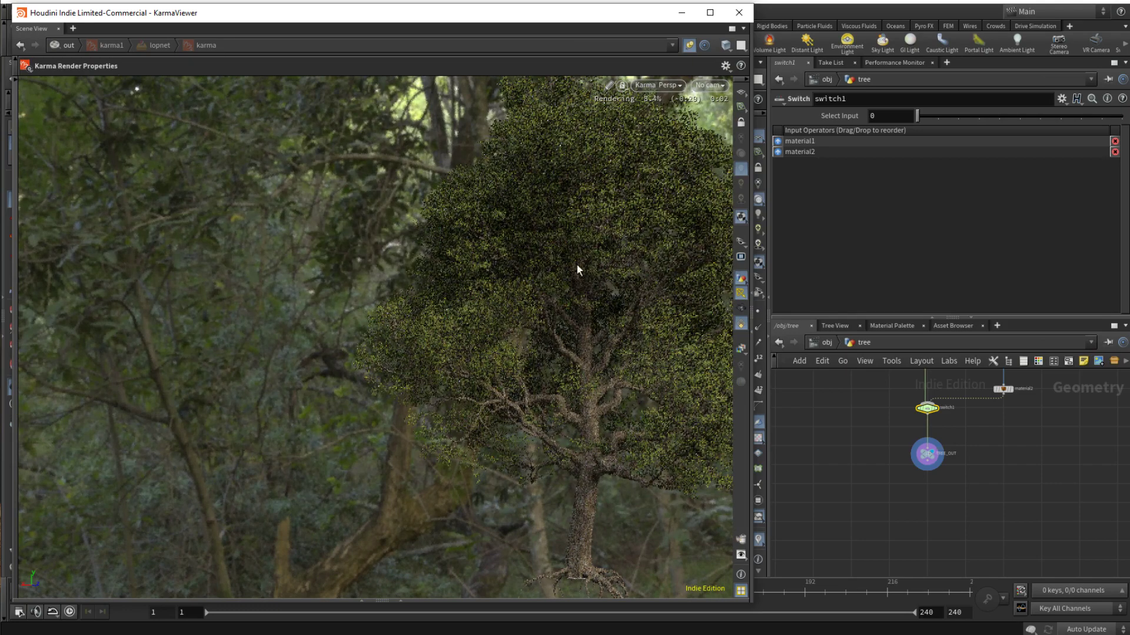
Preview the tree with the switch's Select Input at 1, and return the Karma viewer to the Houdini GL renderer
left_click(934, 115)
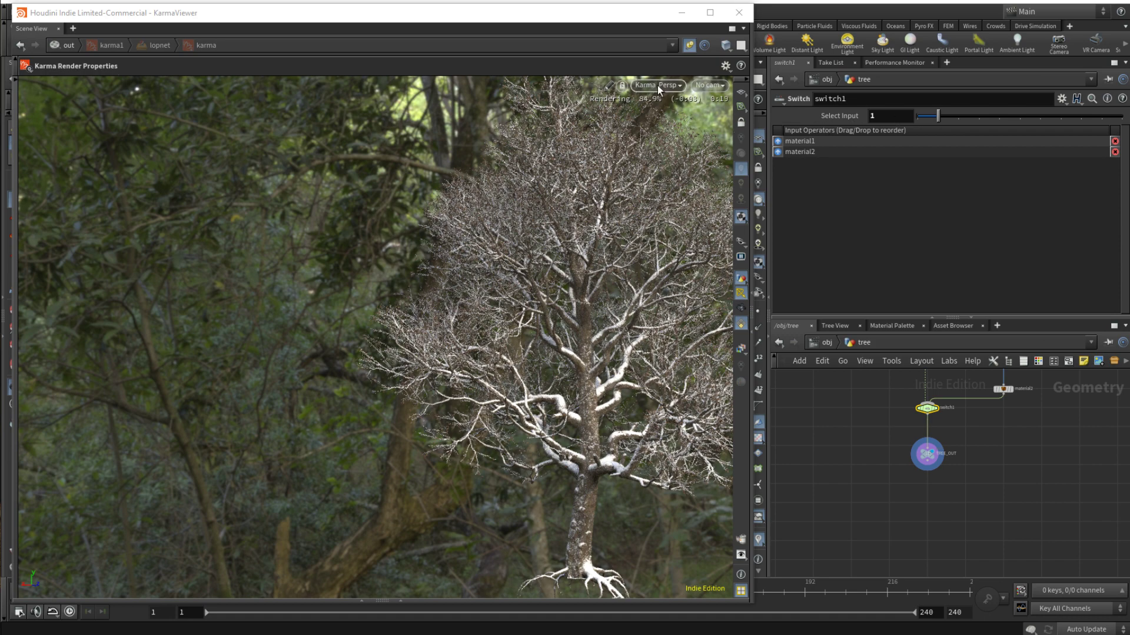
left_click(708, 85)
left_click(658, 133)
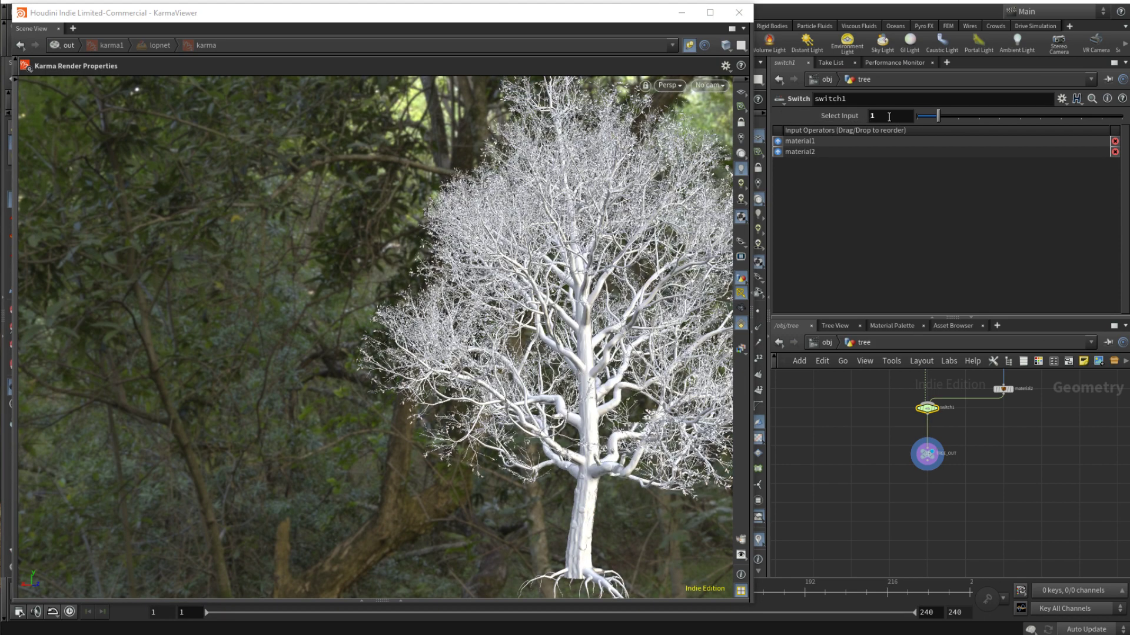
Set the switch node's Select Input to 0 and minimize the Karma viewer window
left_click_drag(887, 116, 834, 117)
type("0")
key("Return")
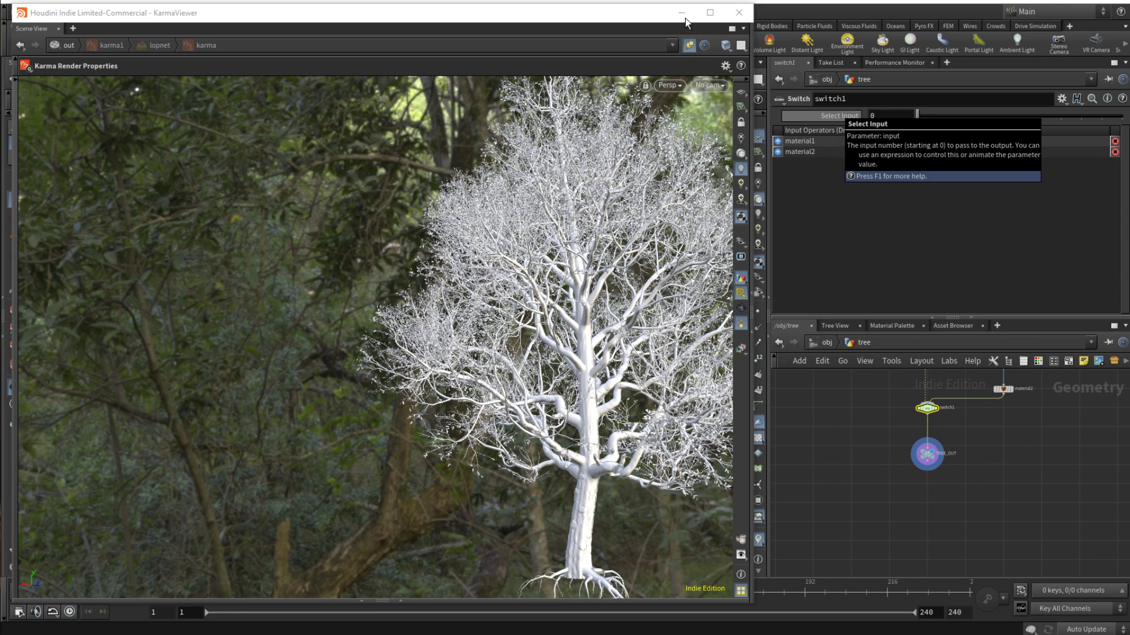
left_click(681, 13)
Go up to the object level and save the scene
key("u")
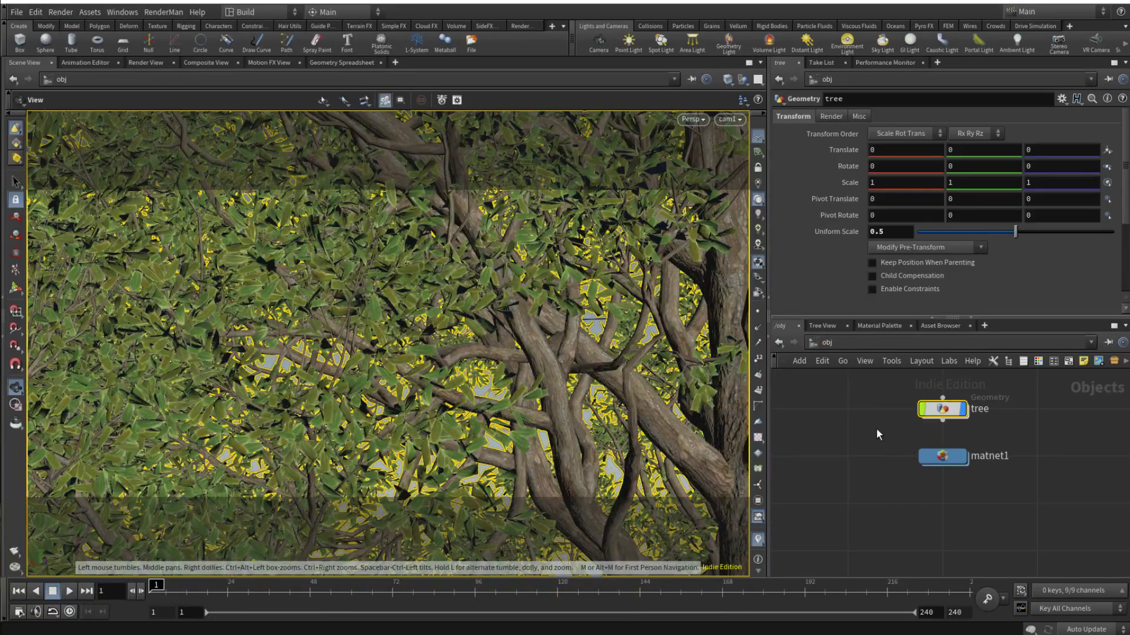
left_click(877, 431)
key("ctrl+s")
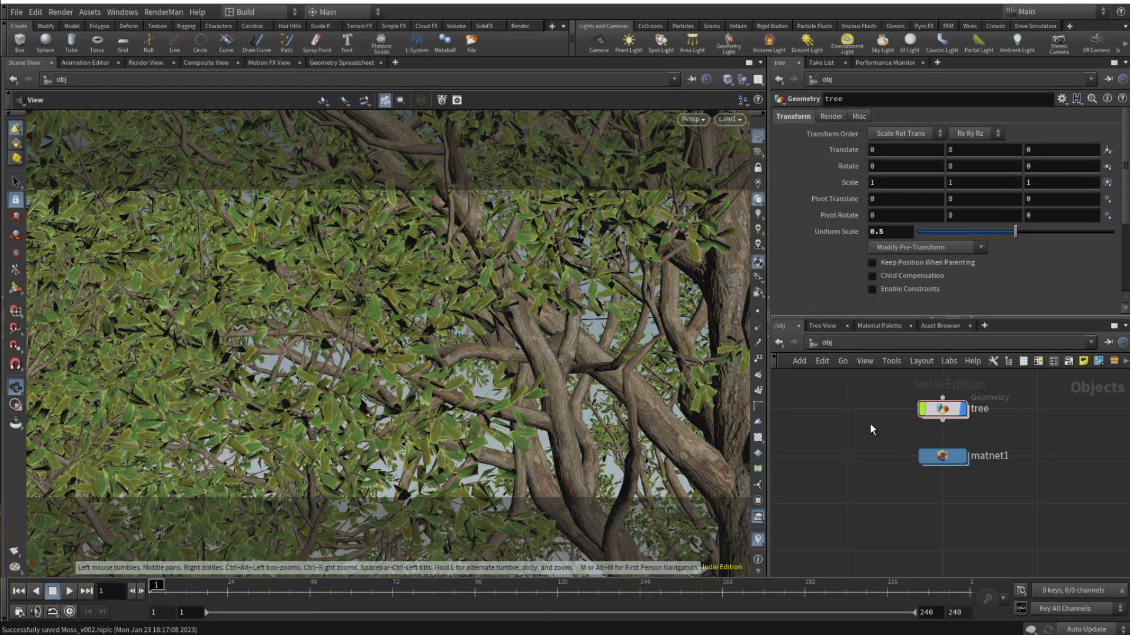
Delete the existing tree geometry node and its matnet1 material network from the object network
key("h")
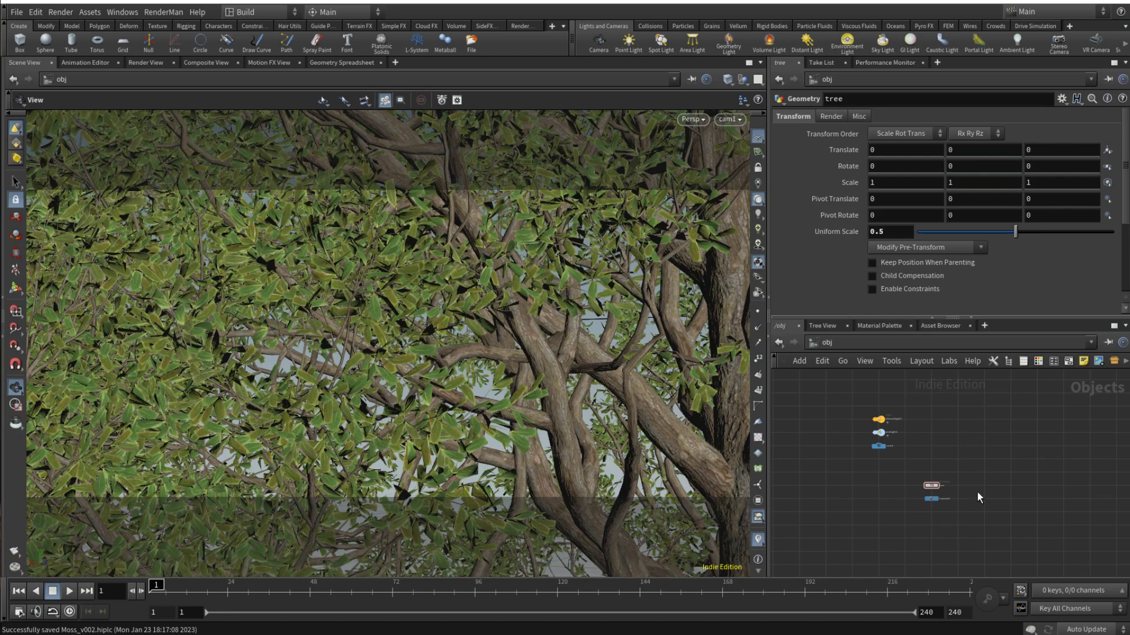
scroll(933, 493, "up", 4)
left_click_drag(909, 465, 1039, 555)
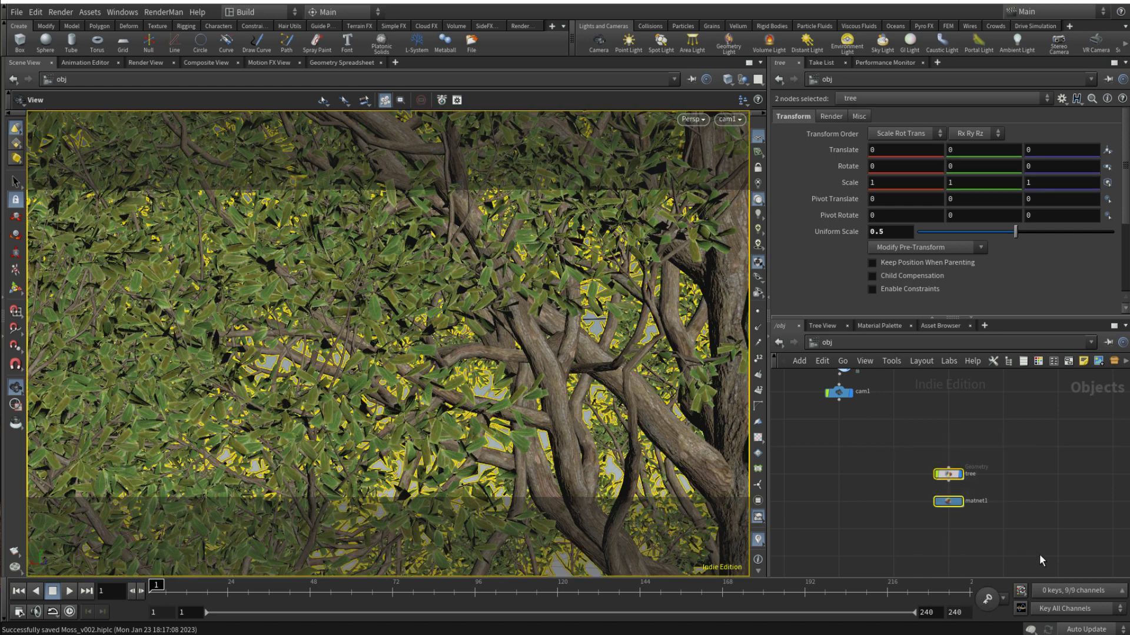
key("Delete")
Add a SpeedTree Importer at the object level and load Sample_Broadleaf_Field.stmat into it
middle_click_drag(937, 435, 948, 505)
key("Tab")
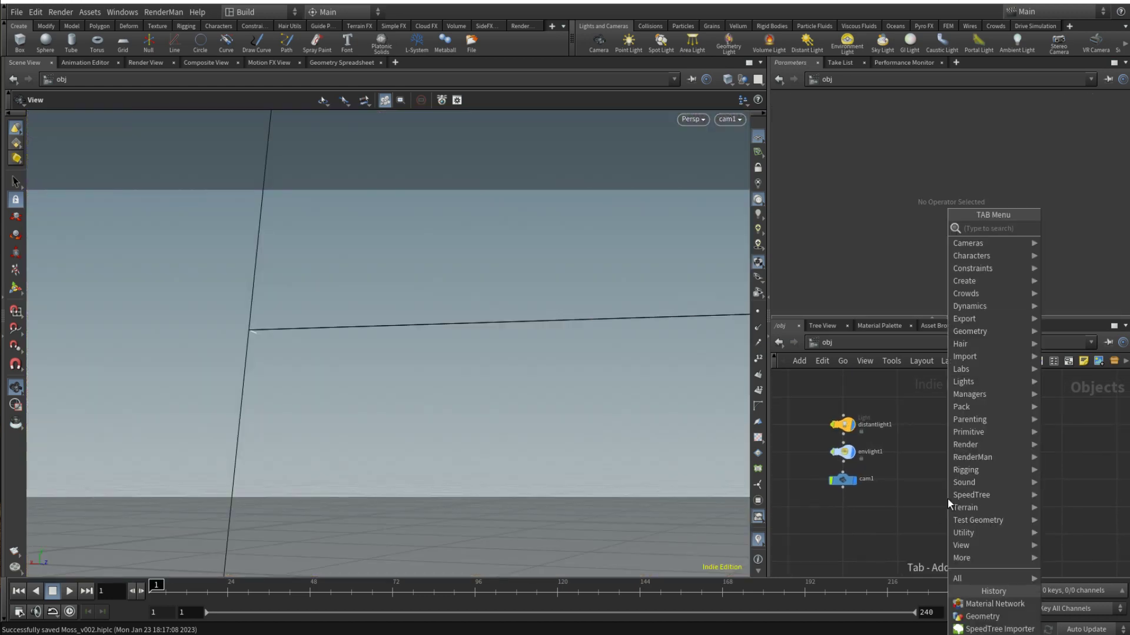
type("spe")
key("Return")
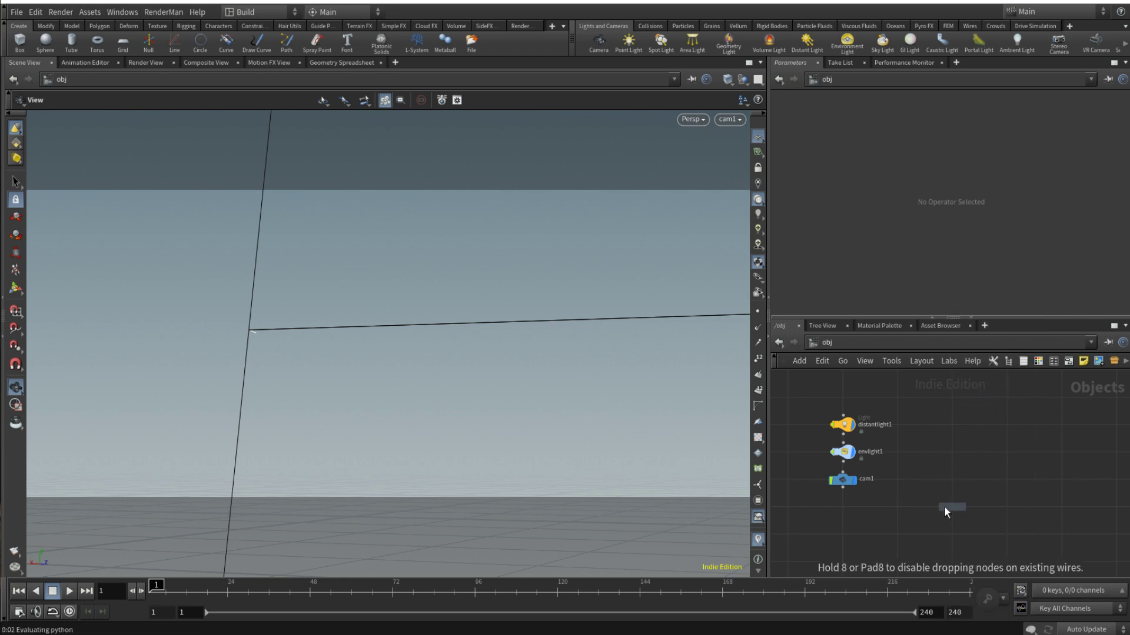
left_click(945, 508)
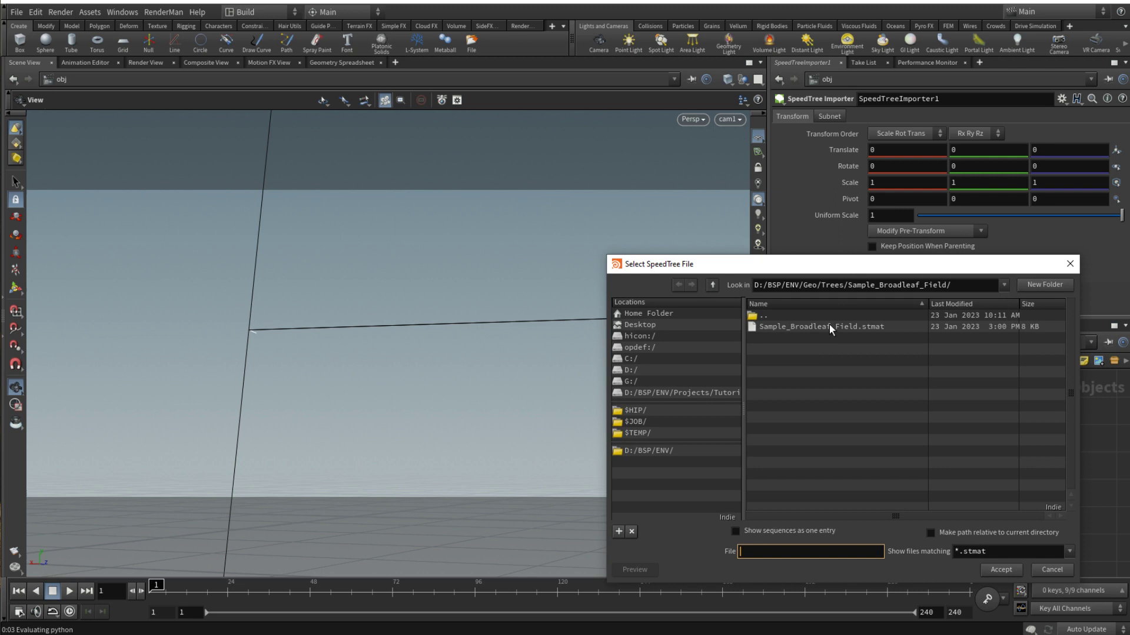
left_click(829, 326)
left_click(1000, 570)
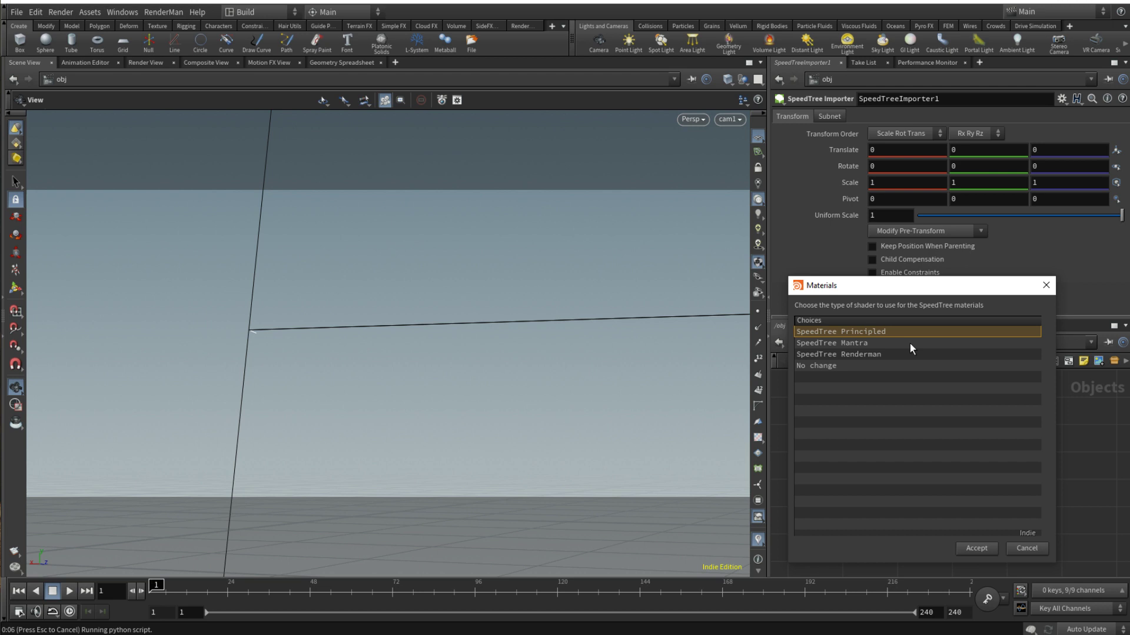
Choose SpeedTree Principled as the shader type for the imported SpeedTree materials and accept the import
left_click(863, 344)
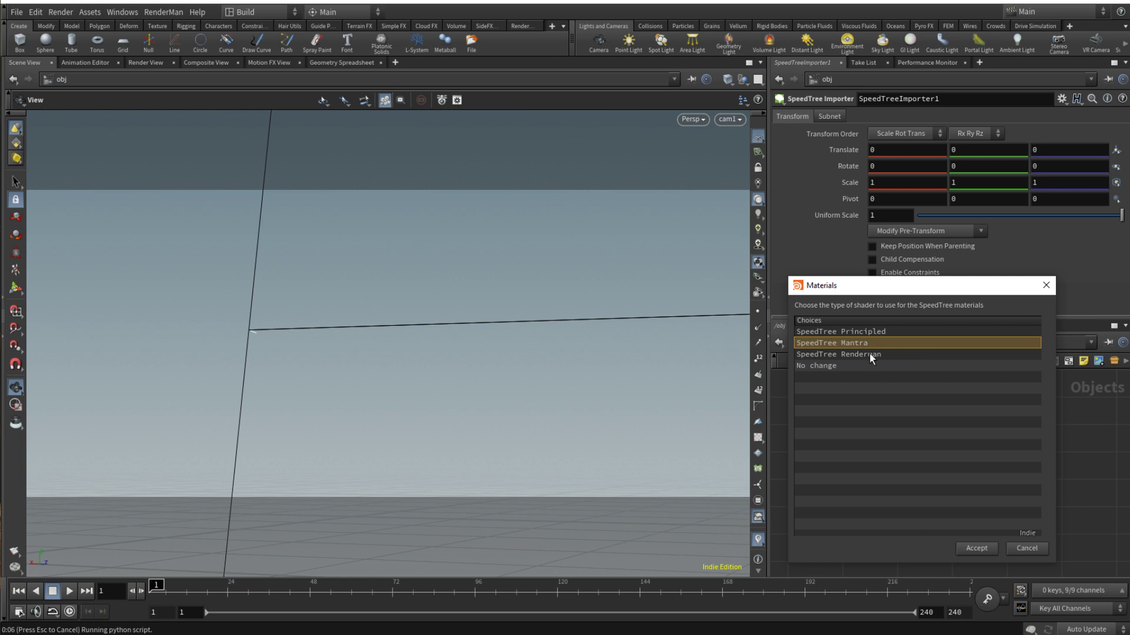
left_click(860, 333)
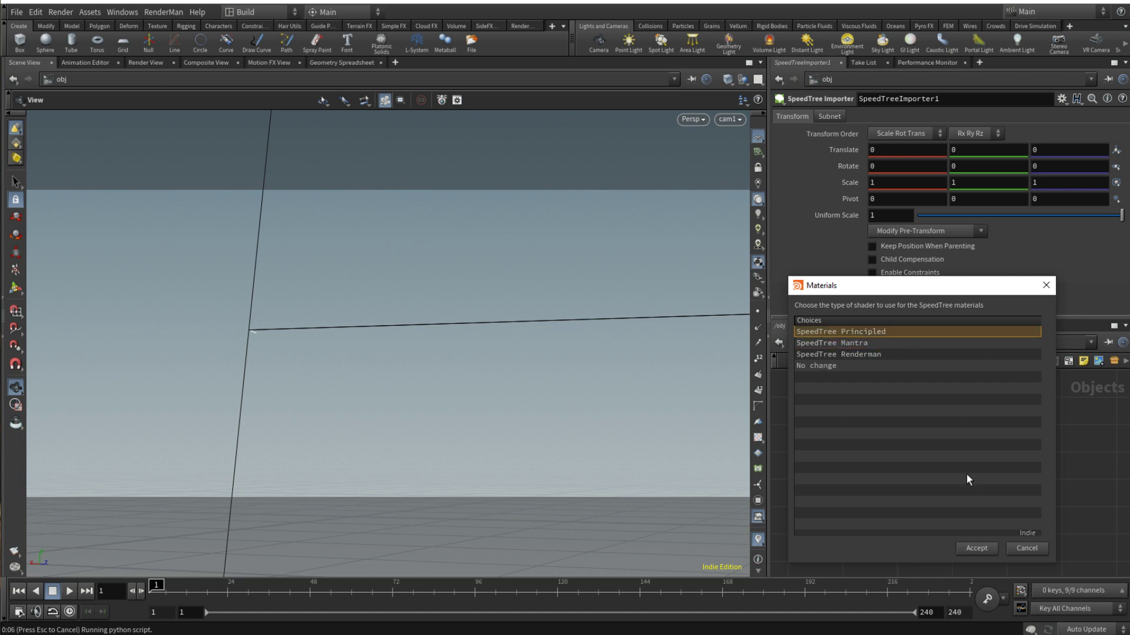
left_click(976, 546)
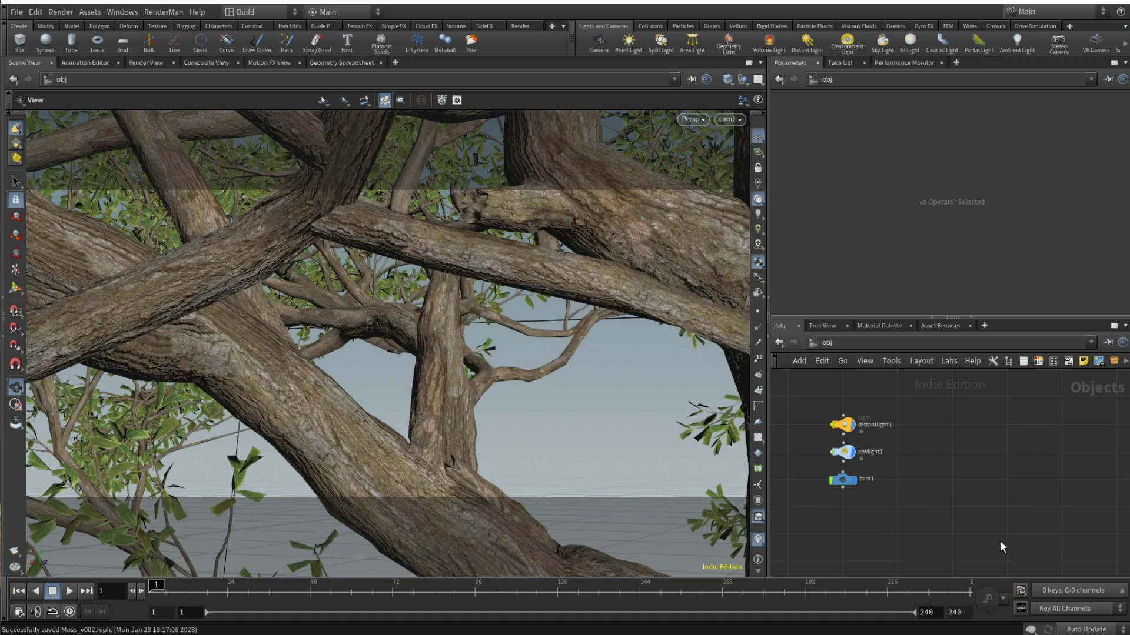
Set the scene's update mode to Manual and move the imported Sample_Broadleaf_Field node close to the light and camera nodes
scroll(1025, 470, "down", 3)
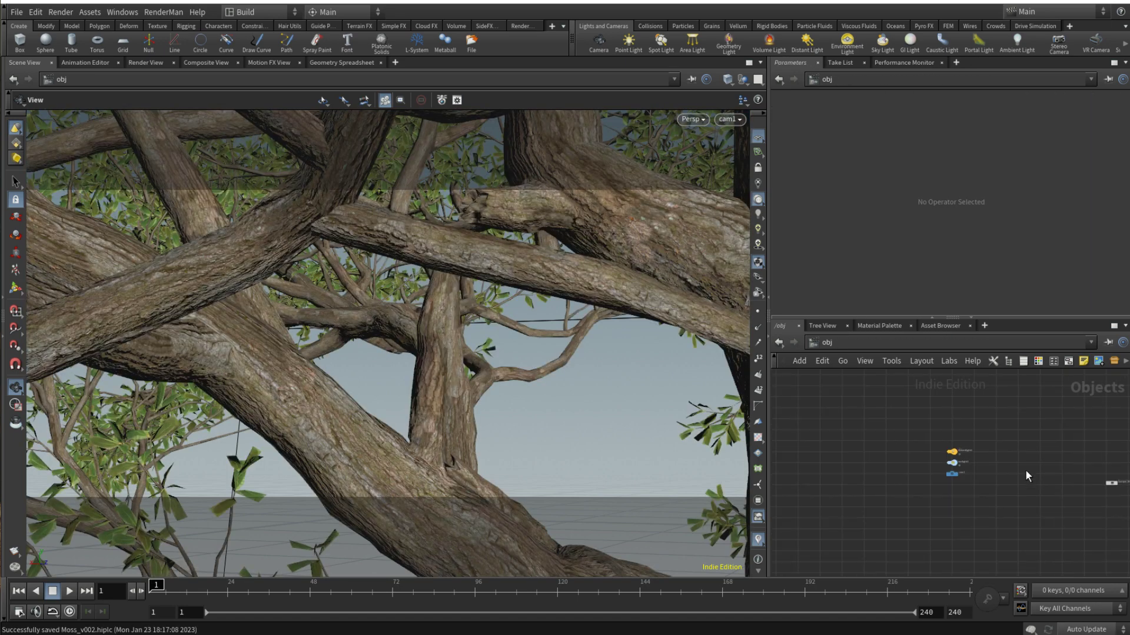
left_click(1086, 629)
left_click(1080, 621)
scroll(1078, 471, "up", 3)
left_click_drag(1078, 470, 841, 451)
middle_click_drag(865, 476, 953, 497)
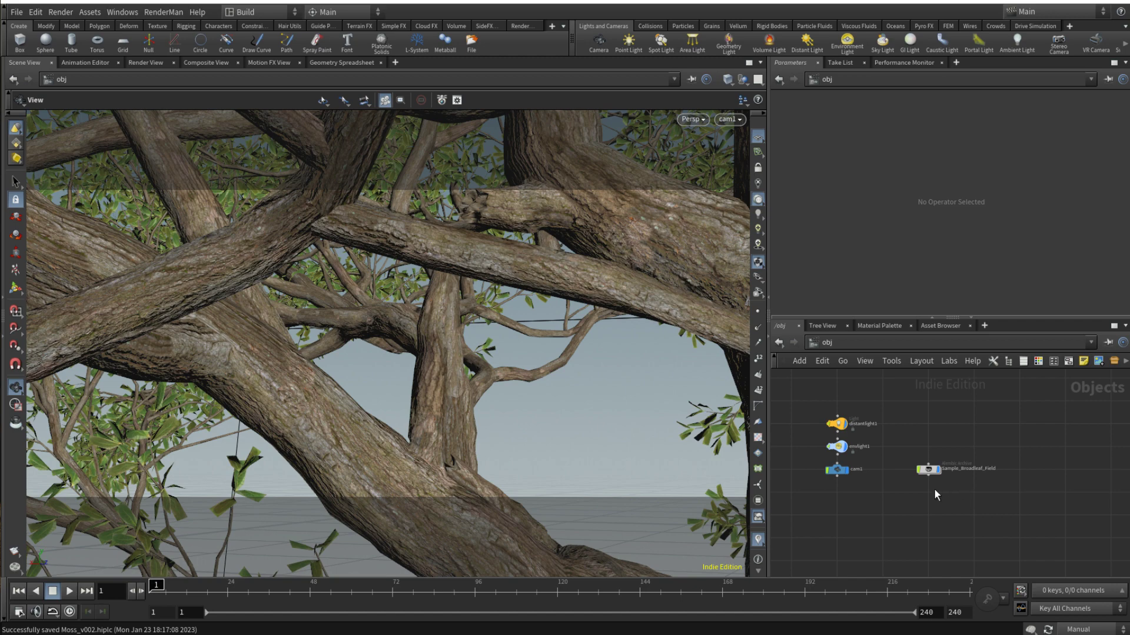
Create a Geometry node below Sample_Broadleaf_Field and rename it TREE
scroll(927, 516, "up", 3)
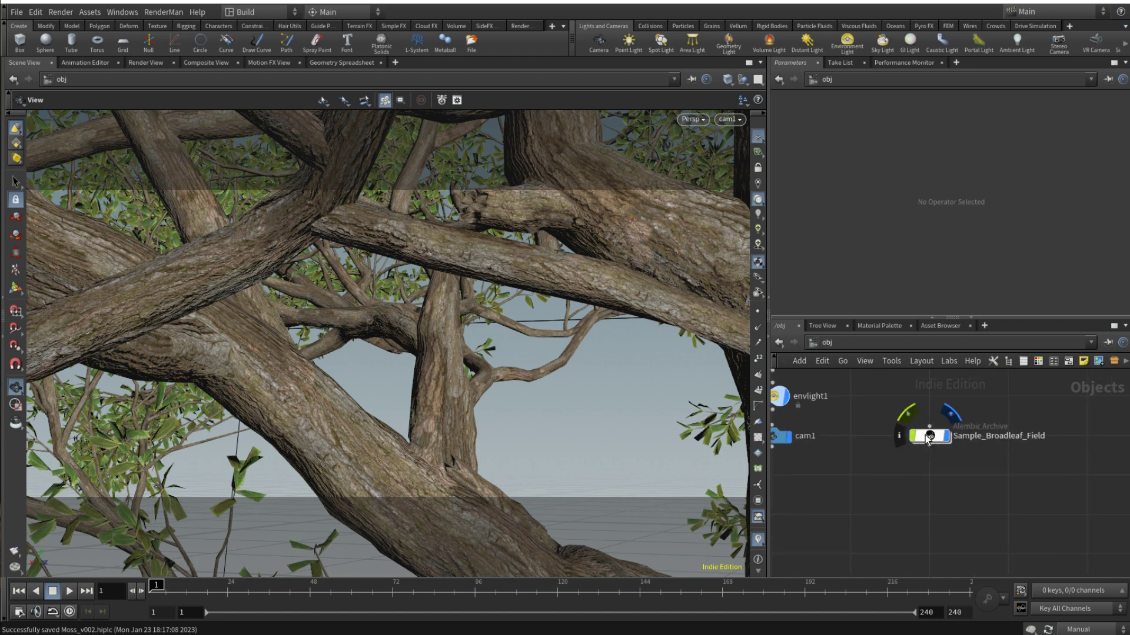
key("Tab")
type("g")
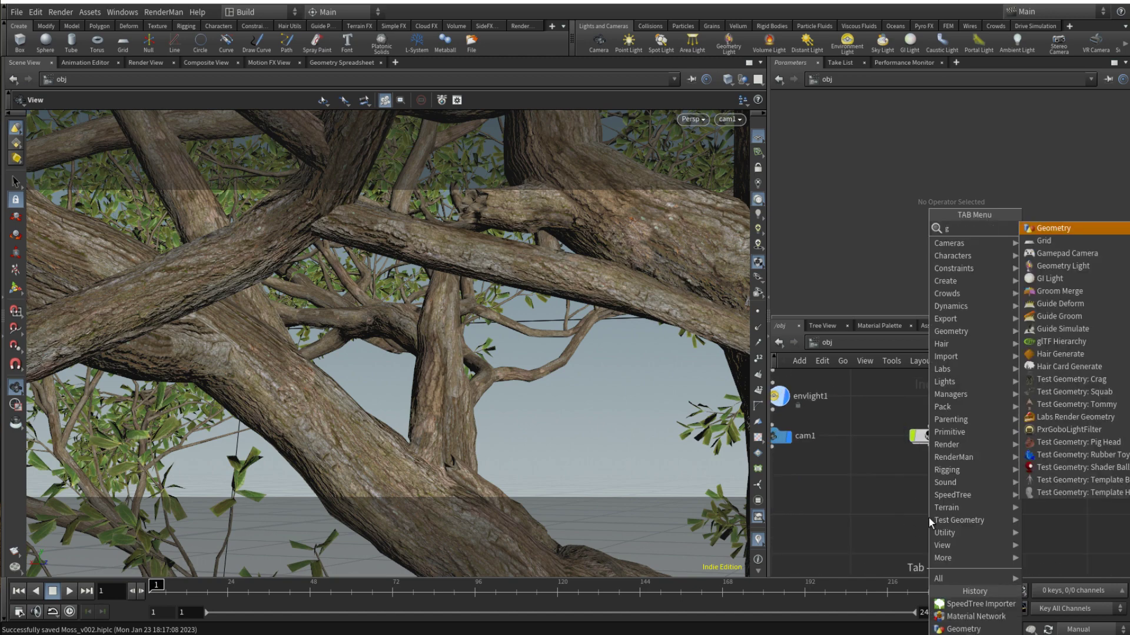
key("Return")
left_click(929, 520)
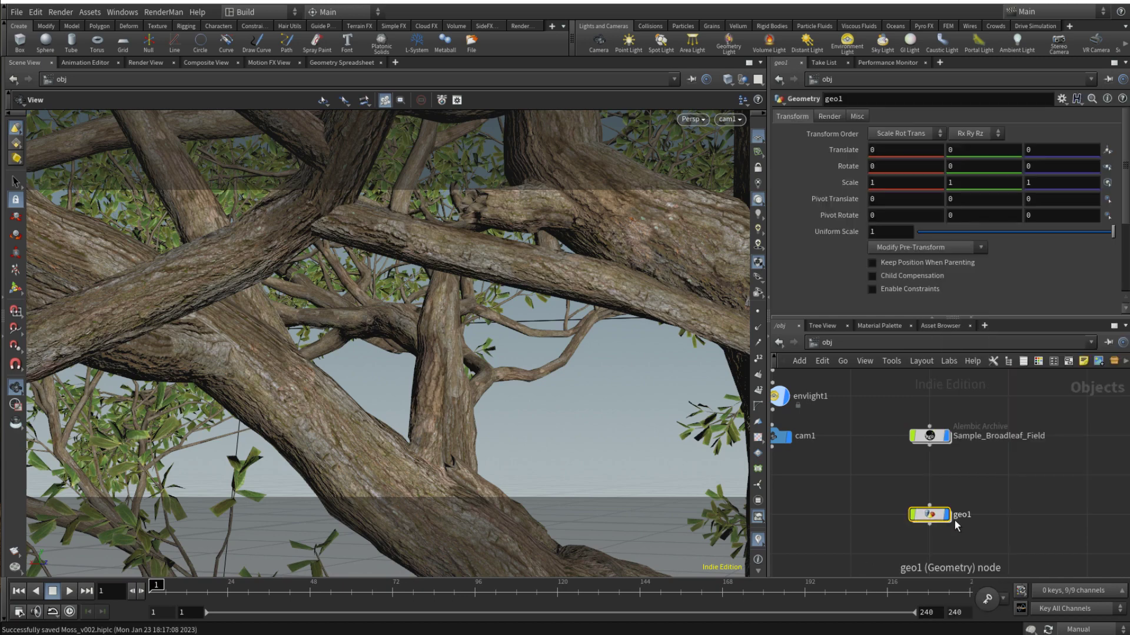
double_click(955, 516)
type("TREE")
key("Return")
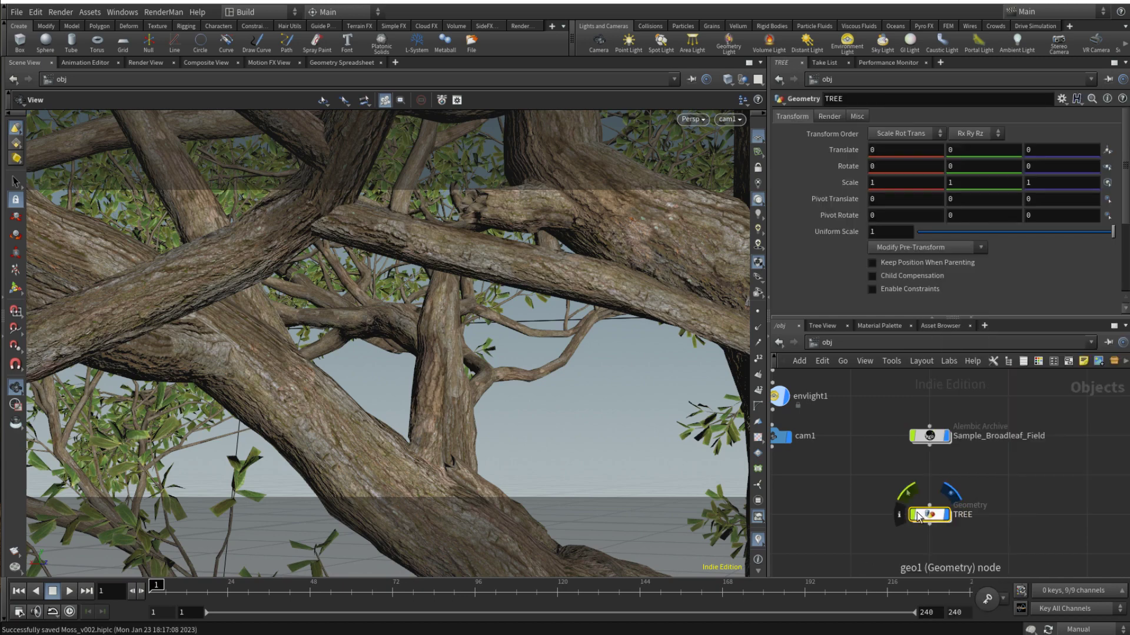
Add a Material Network node below TREE, keeping its default name
key("Tab")
type("mat")
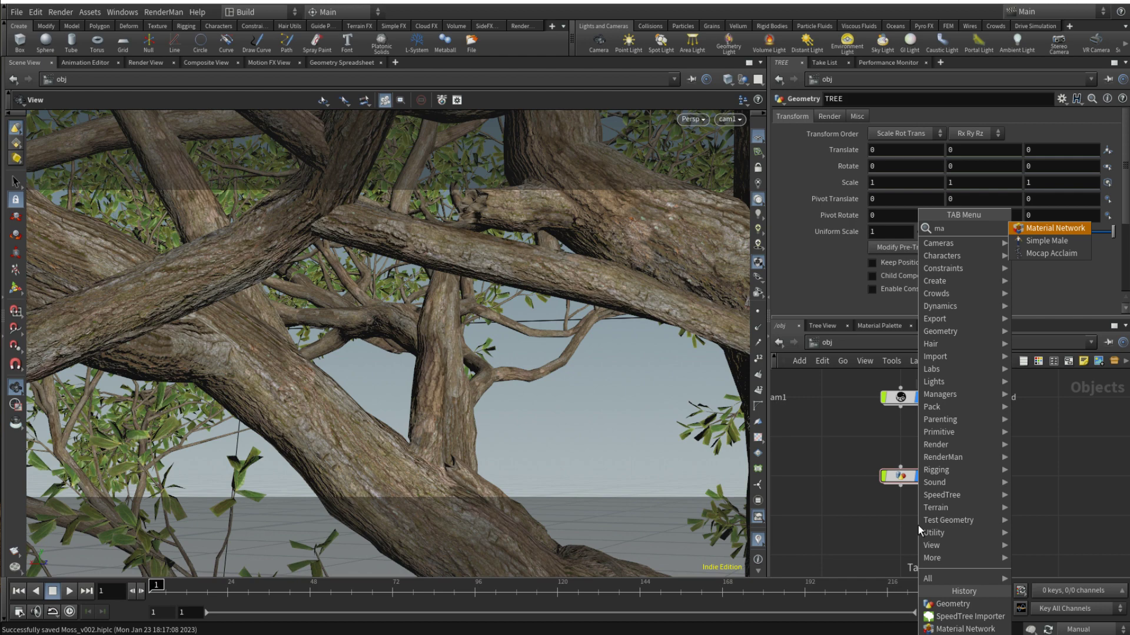
key("Return")
left_click(918, 525)
double_click(957, 522)
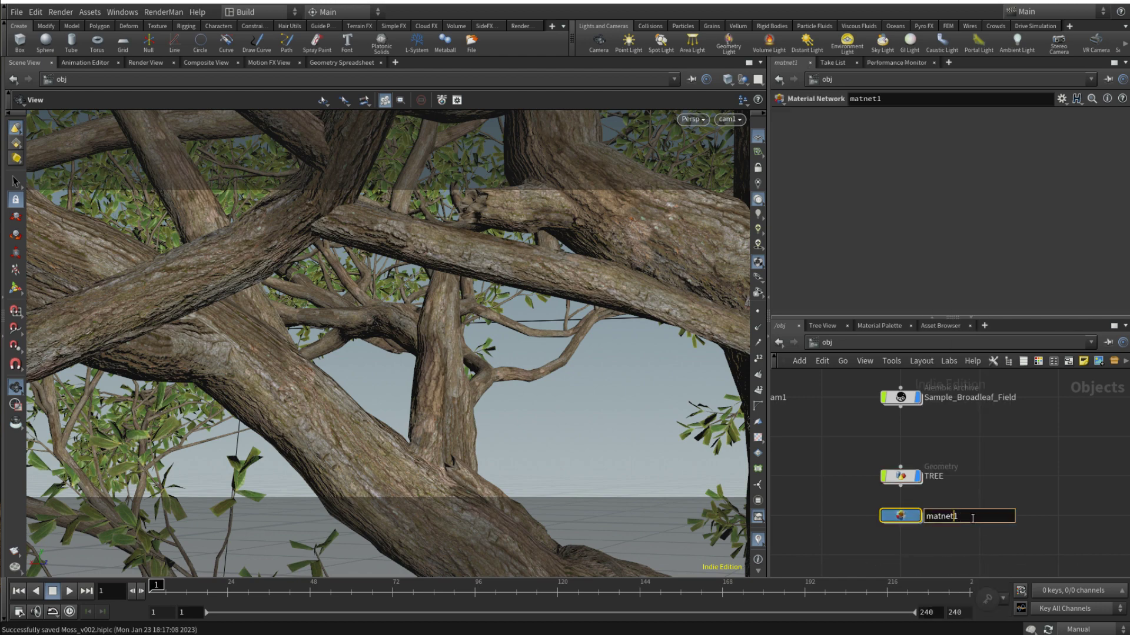
left_click(1016, 487)
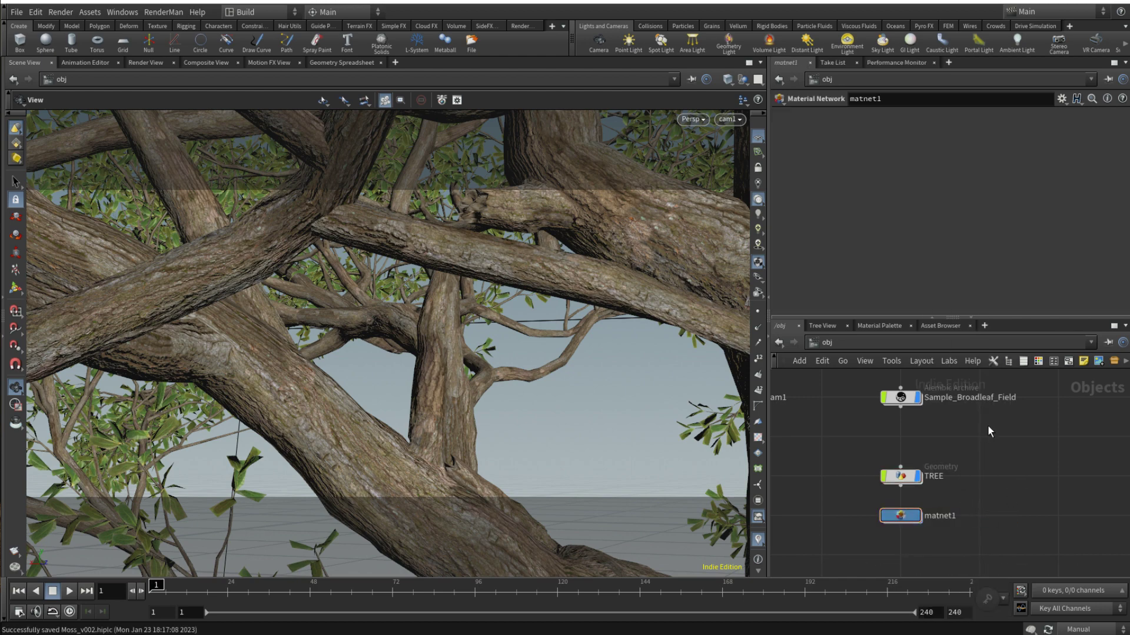
Transfer all materials from the Materials network inside Sample_Broadleaf_Field into matnet1, and return to the object level
double_click(910, 429)
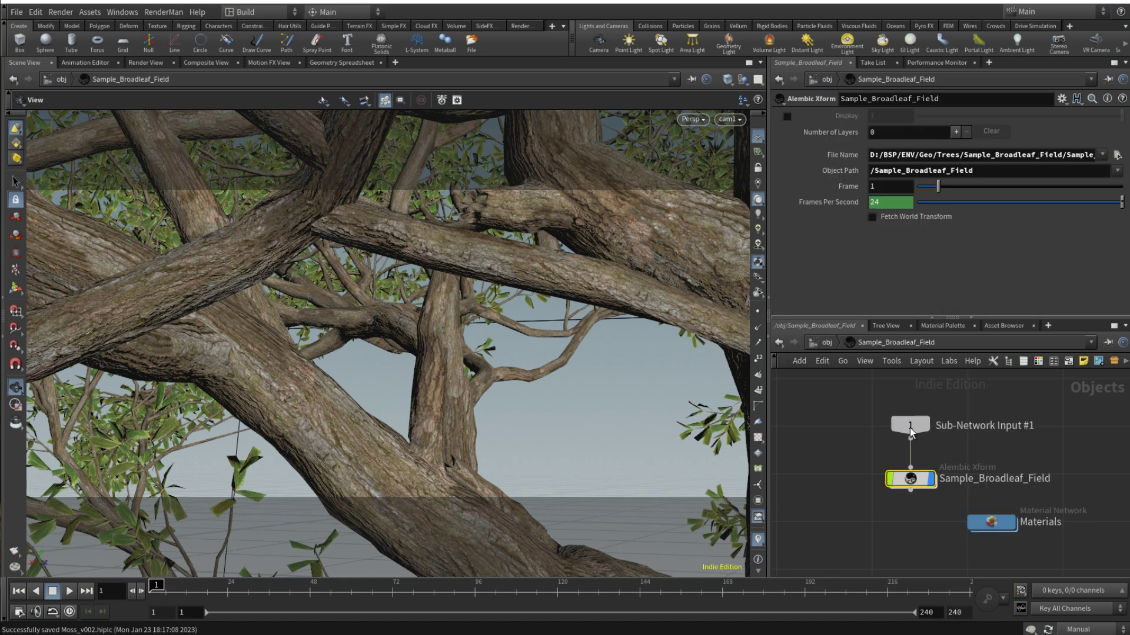
double_click(998, 521)
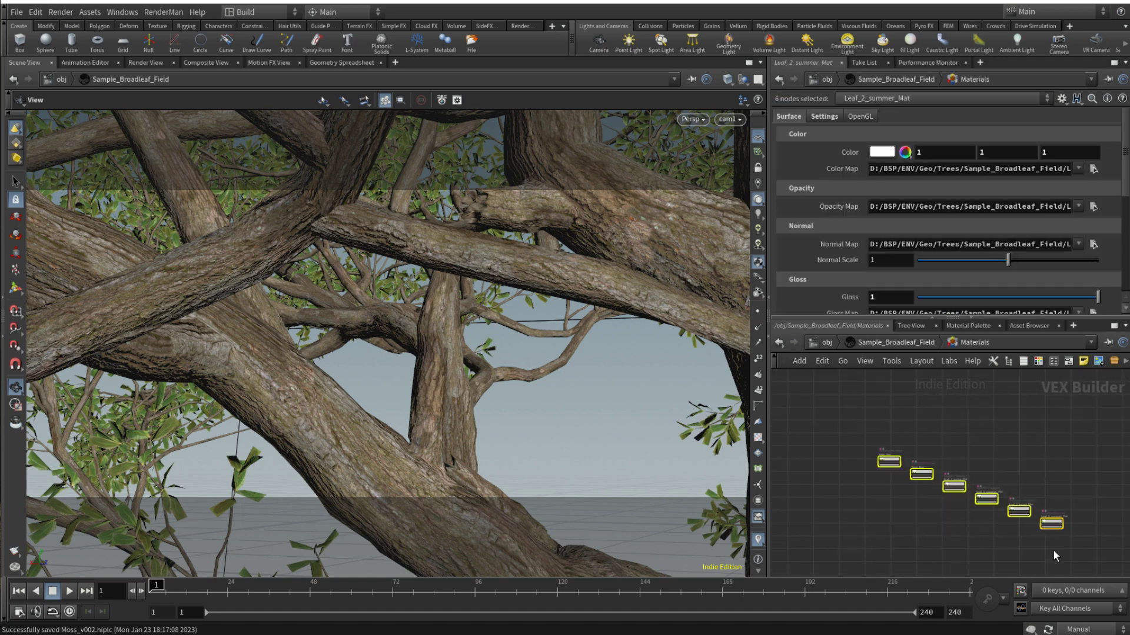
key("ctrl+x")
key("u")
double_click(943, 507)
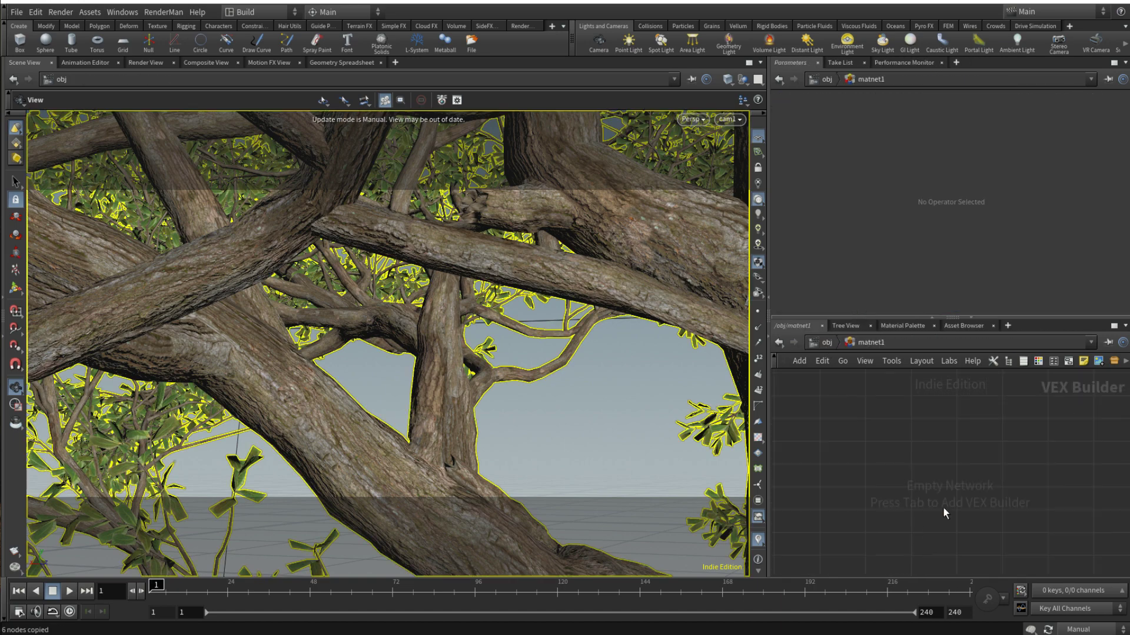
key("ctrl+v")
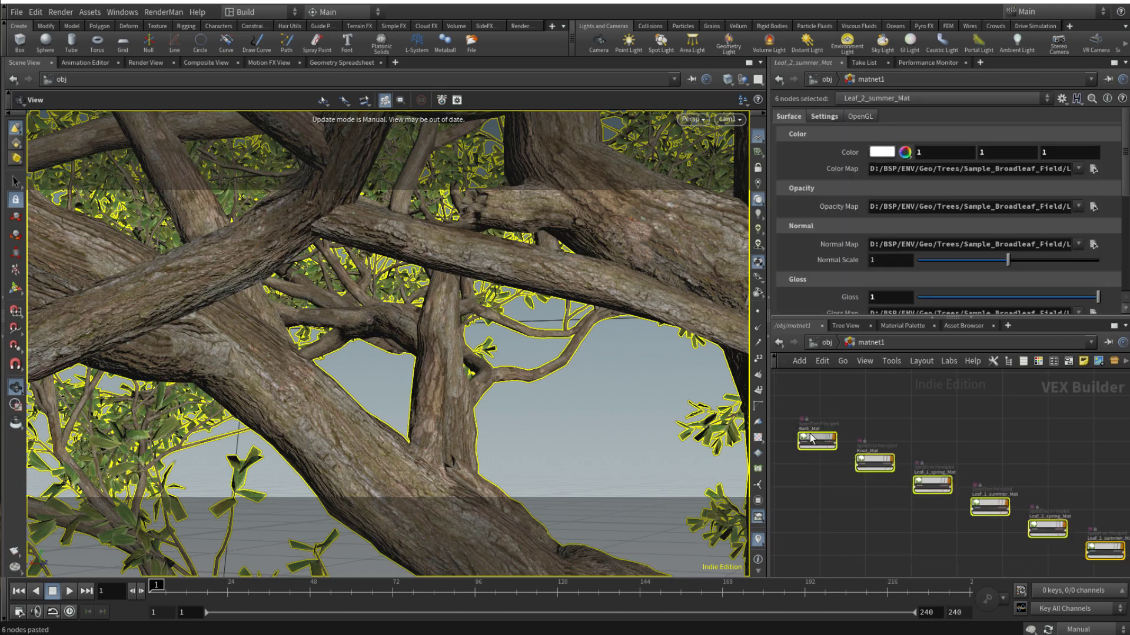
left_click(814, 420)
left_click(836, 342)
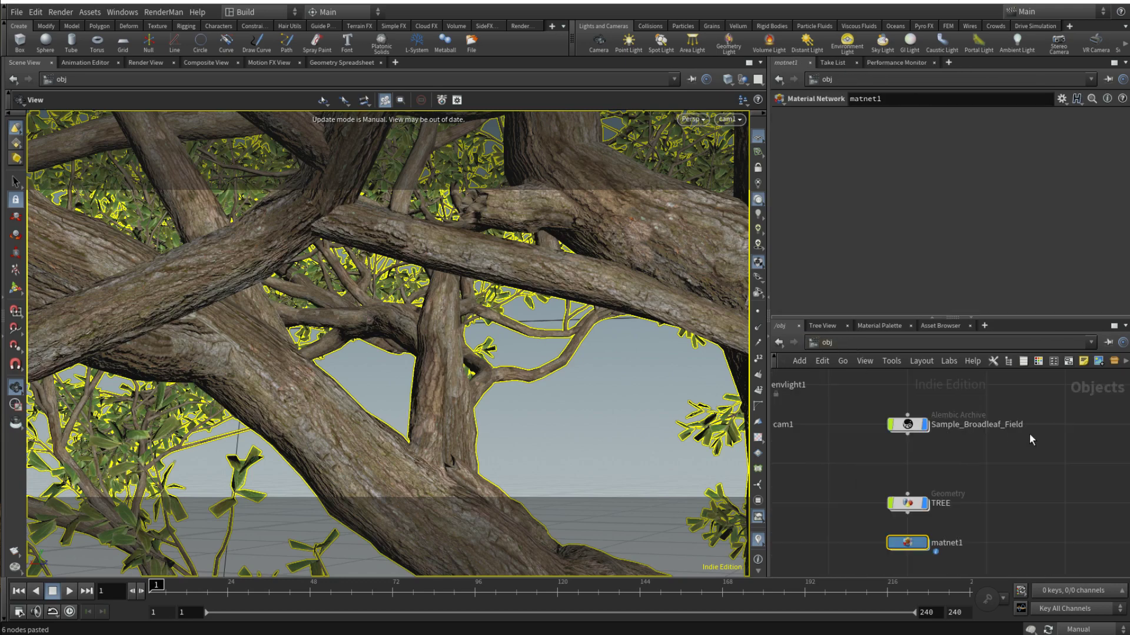
Copy the Sample_Broadleaf_Field_Shape, unpack1 and material1 nodes from inside the Sample_Broadleaf_Field archive and paste them into TREE
double_click(908, 424)
double_click(909, 474)
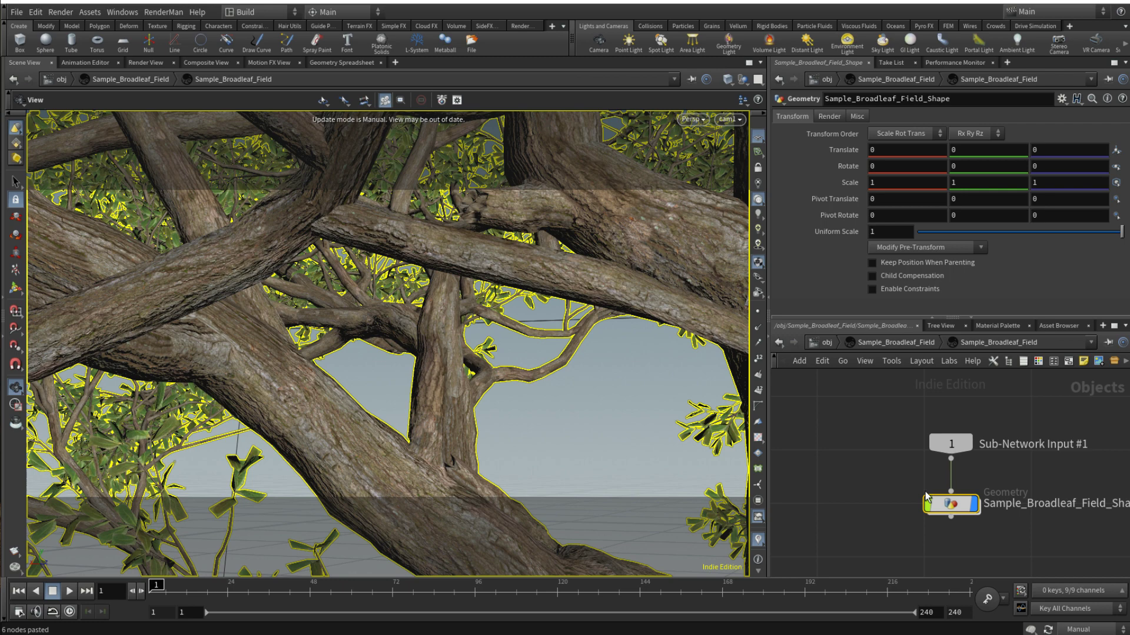
double_click(925, 497)
left_click_drag(886, 402, 1047, 529)
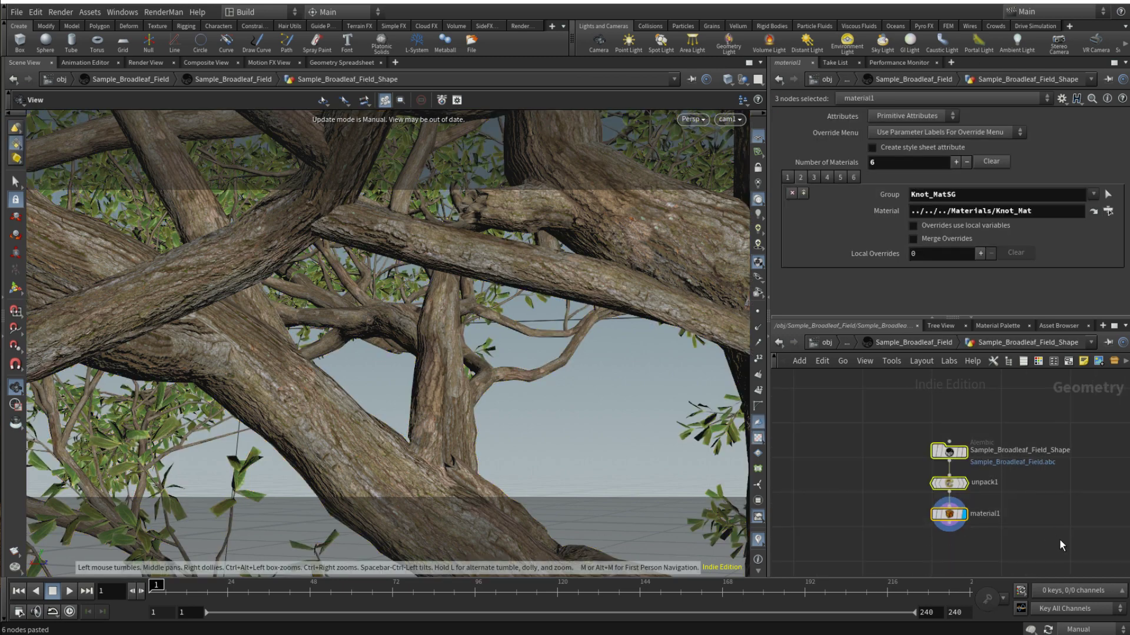
key("ctrl+c")
left_click(827, 342)
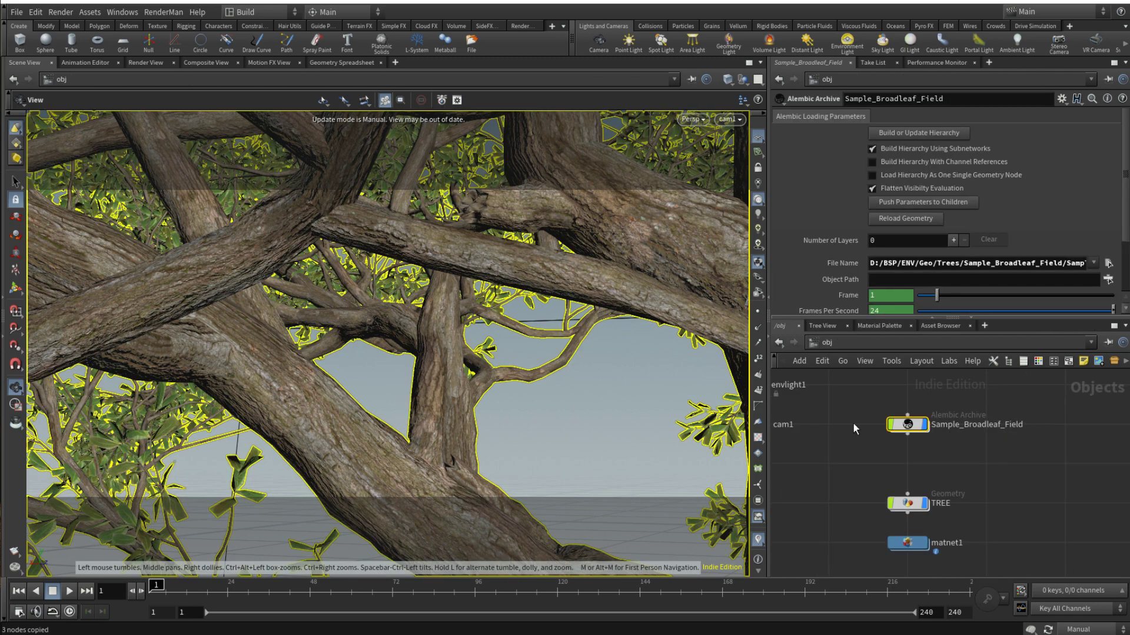
double_click(909, 504)
key("ctrl+v")
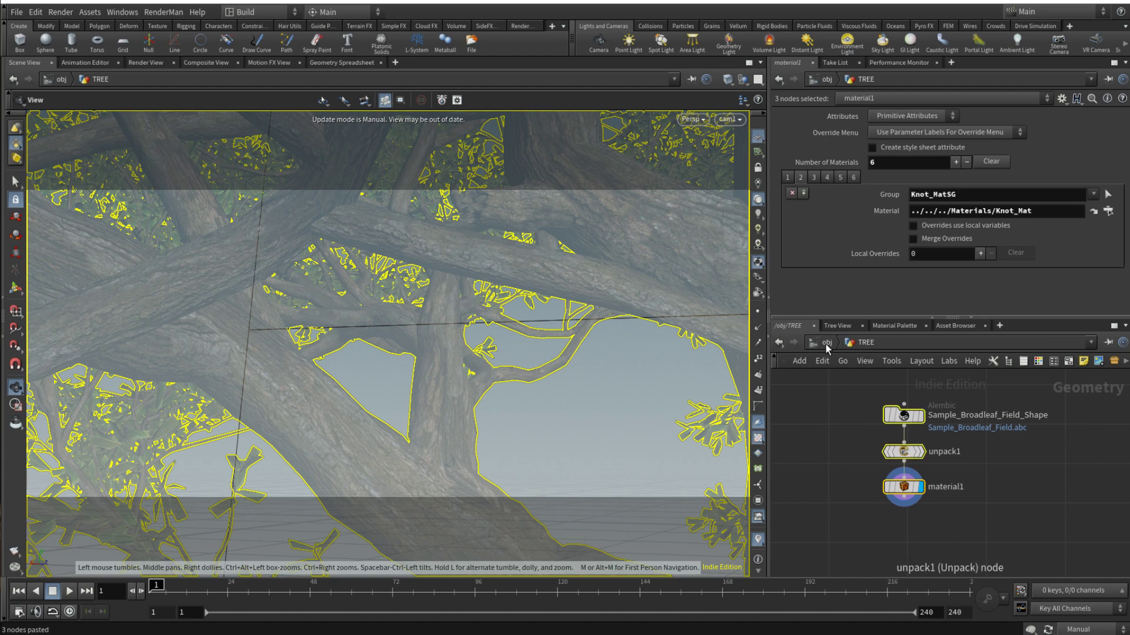
Delete the original Sample_Broadleaf_Field archive at the object level and shift TREE upward in the network
left_click(826, 342)
left_click(904, 414)
key("Delete")
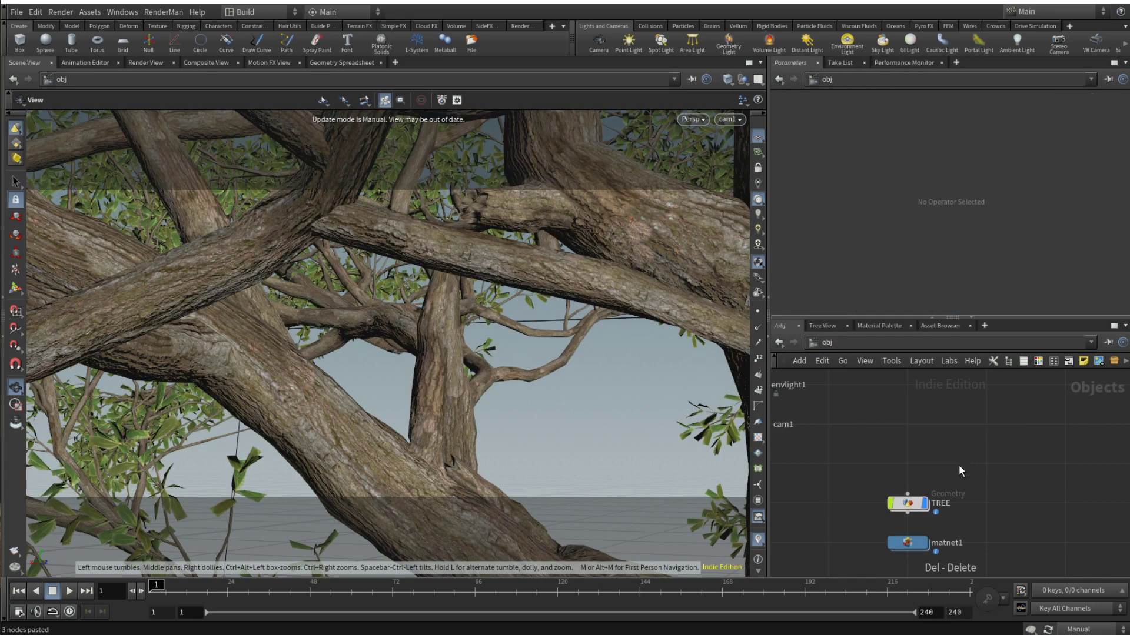
left_click_drag(909, 503, 910, 464)
middle_click_drag(945, 527, 949, 490)
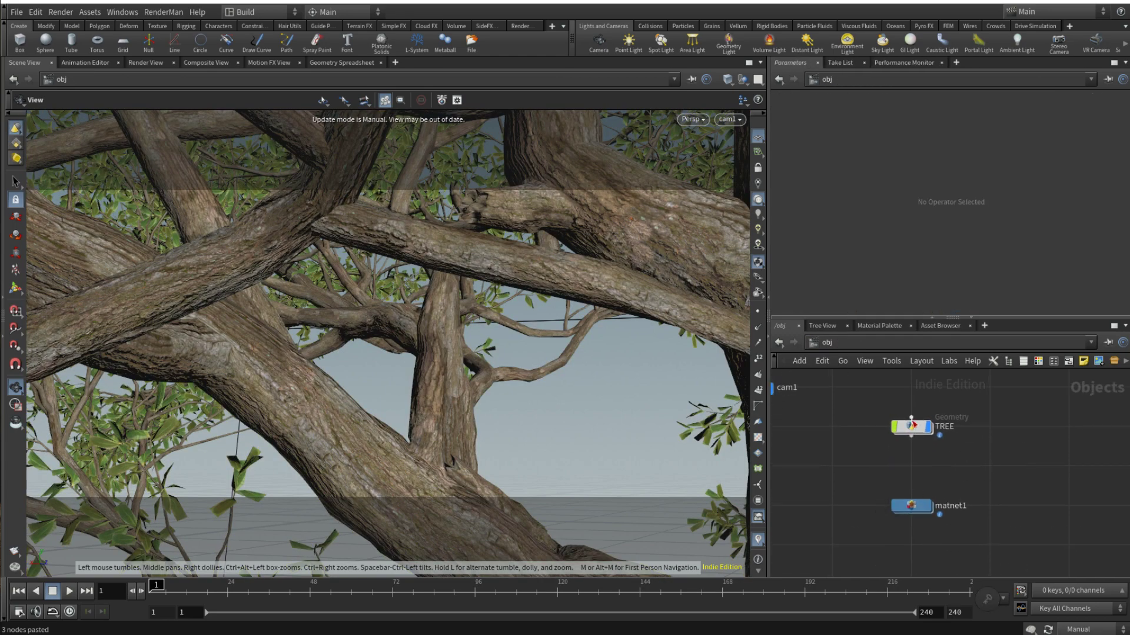
Inside TREE, space the Sample_Broadleaf_Field_Shape, unpack1 and material1 nodes evenly in a vertical column
double_click(913, 423)
left_click_drag(911, 479, 912, 538)
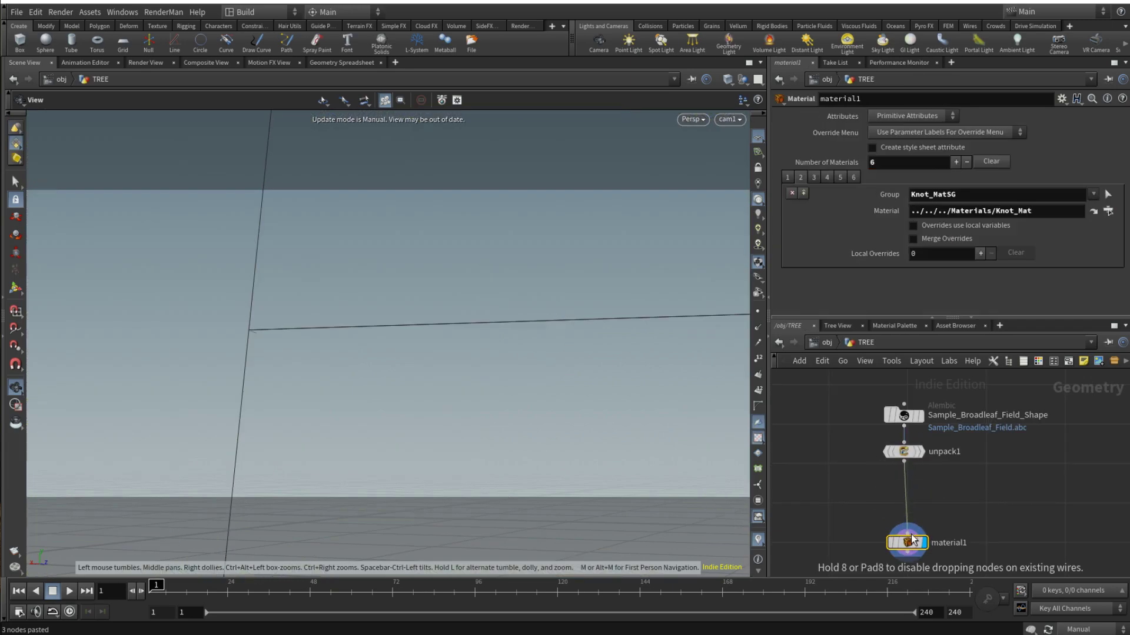
left_click_drag(908, 452, 912, 464)
left_click_drag(909, 417, 912, 388)
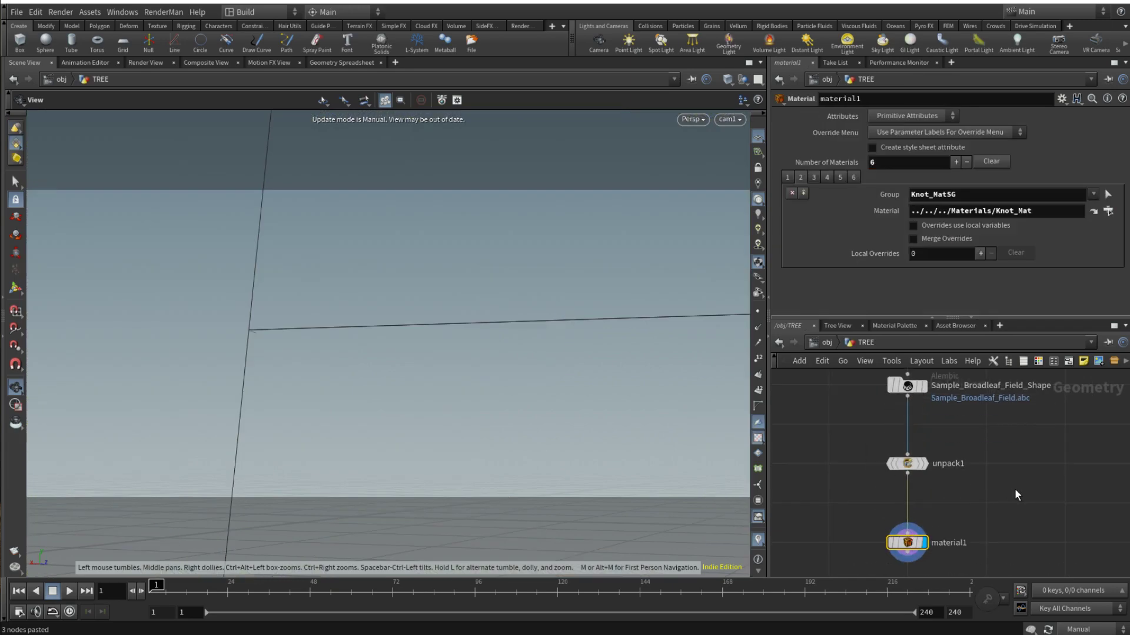
left_click(1017, 494)
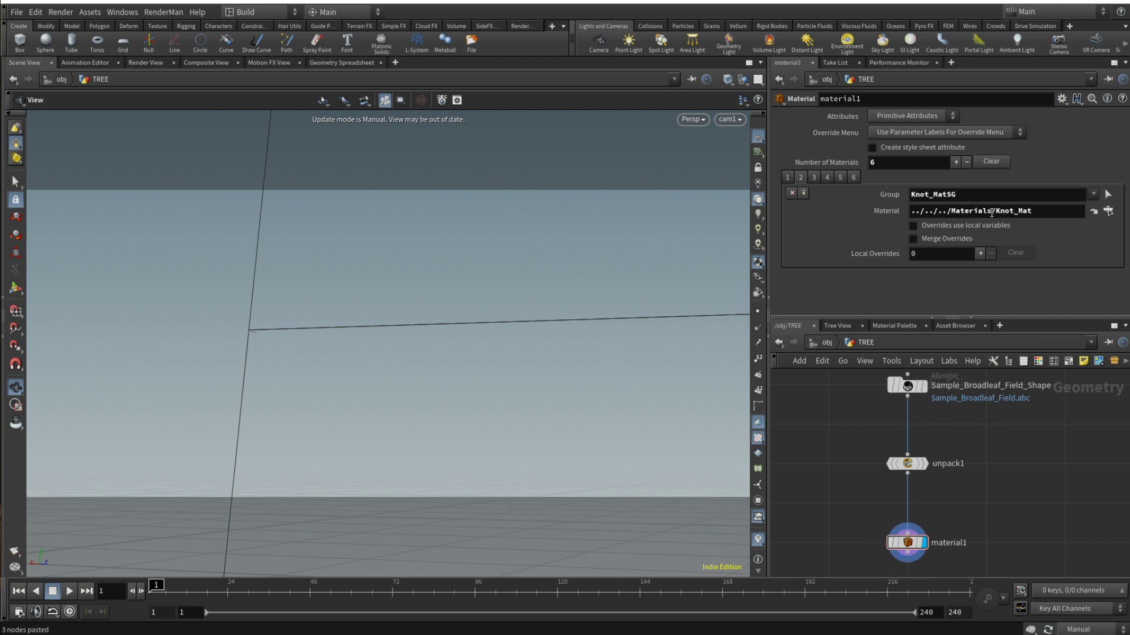
Set the Knot_MatSG material path in material1 to ../../matnet1/Knot_Mat and copy its ../../matnet1/ prefix
left_click_drag(992, 213, 937, 212)
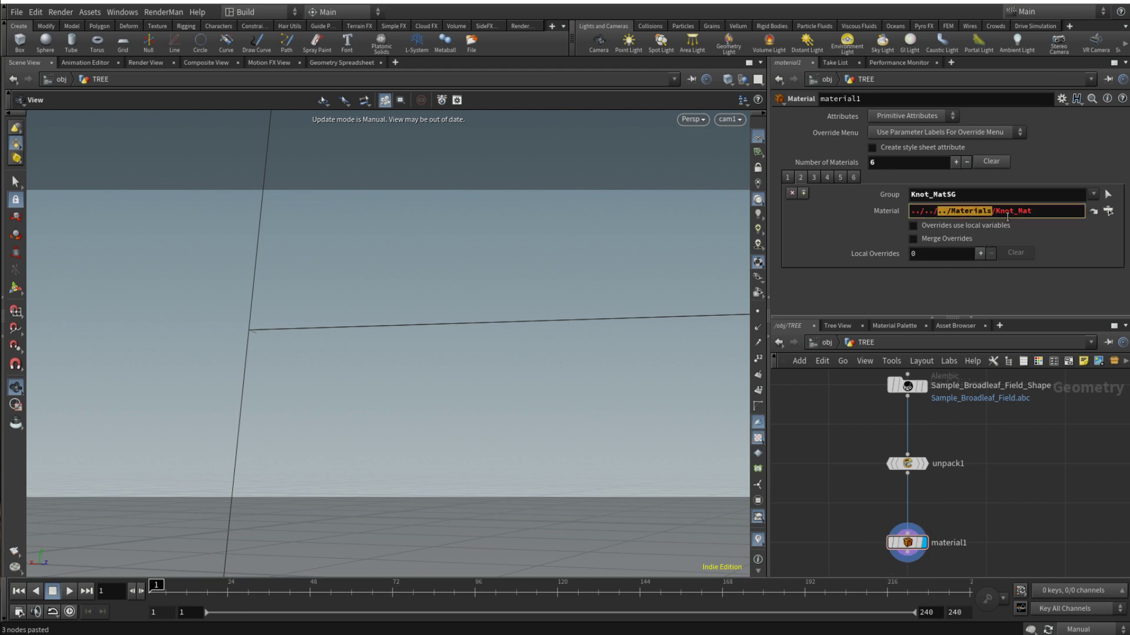
type("ma")
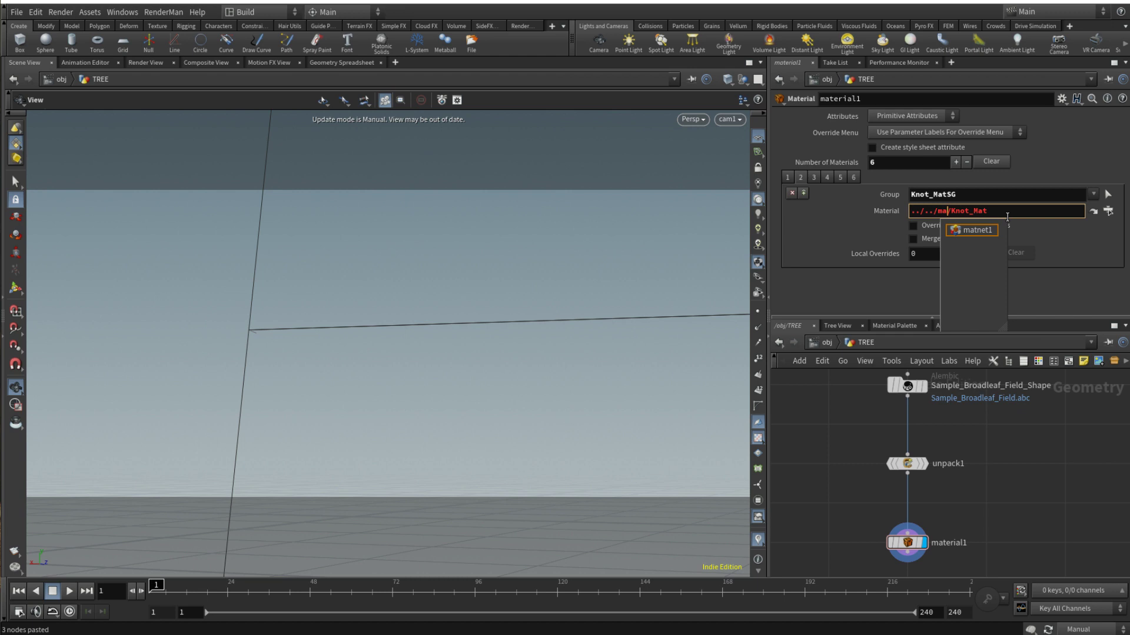
key("Tab")
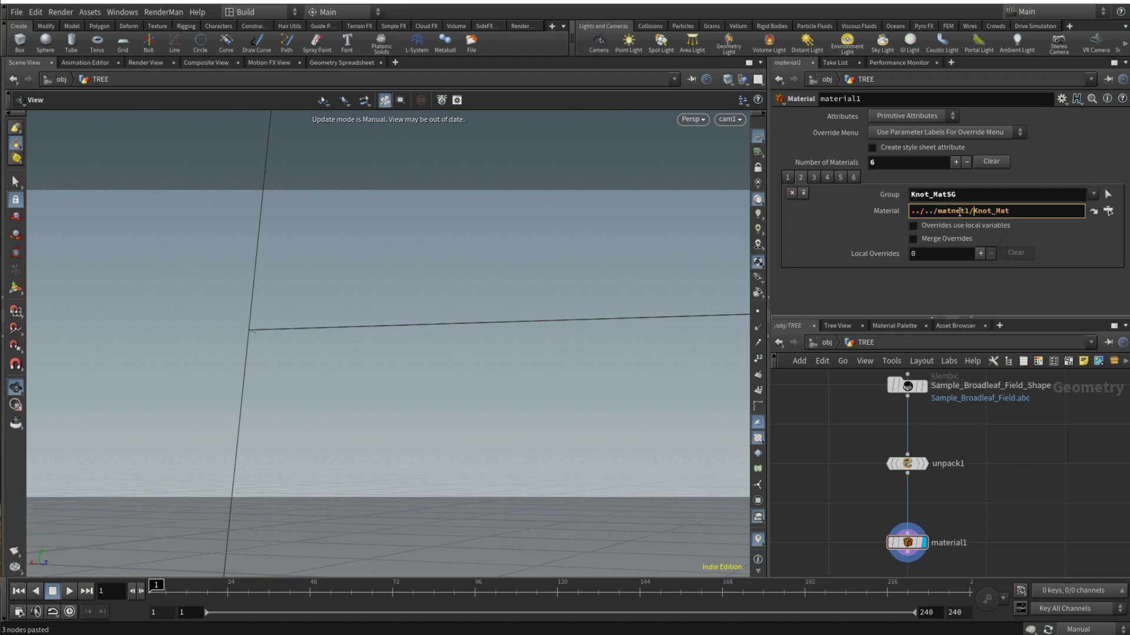
left_click_drag(973, 212, 871, 214)
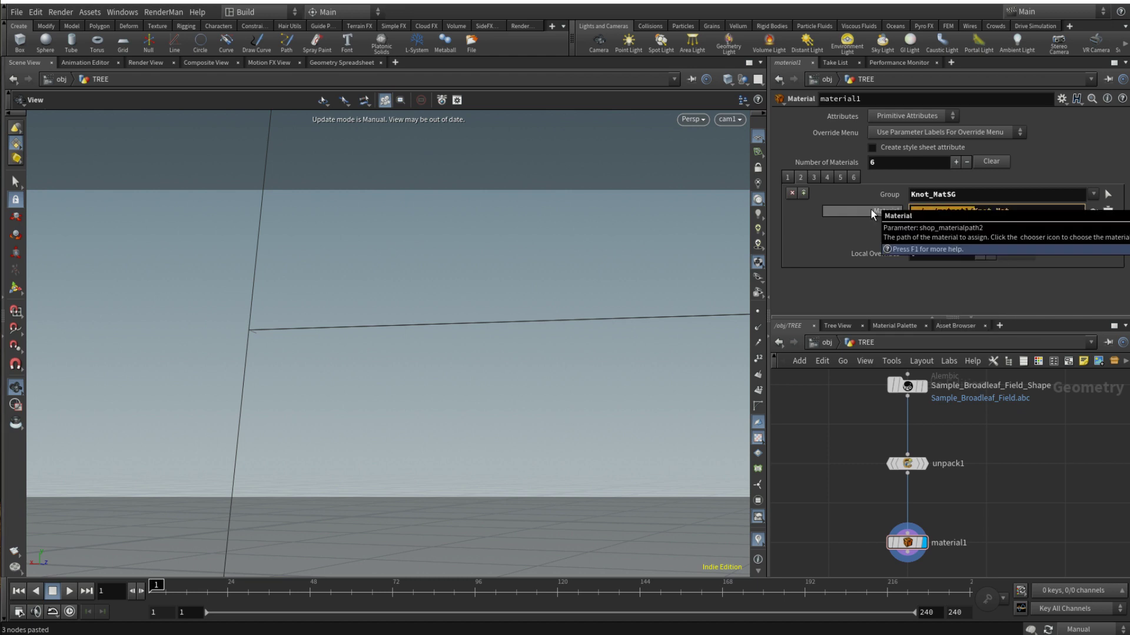
Repoint the Bark_MatSG and Leaf_1_spring_MatSG materials to ../../matnet1/Bark_Mat and ../../matnet1/Leaf_1_spring_Mat
left_click(800, 177)
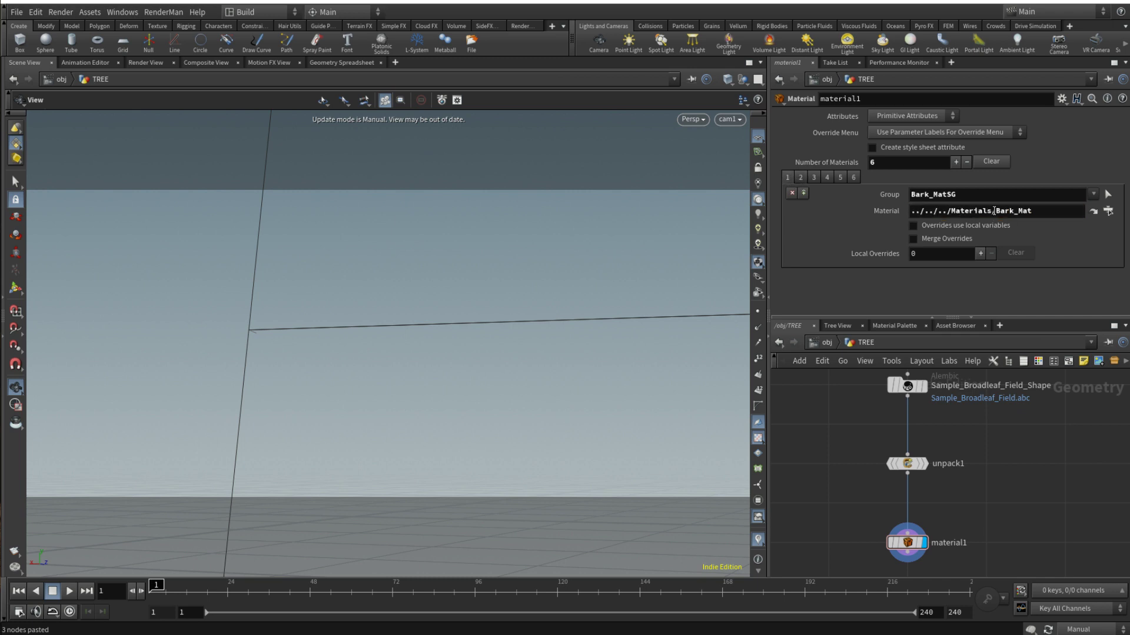
left_click_drag(994, 210, 911, 212)
key("ctrl+v")
left_click(813, 178)
left_click_drag(1017, 210, 910, 212)
key("ctrl+v")
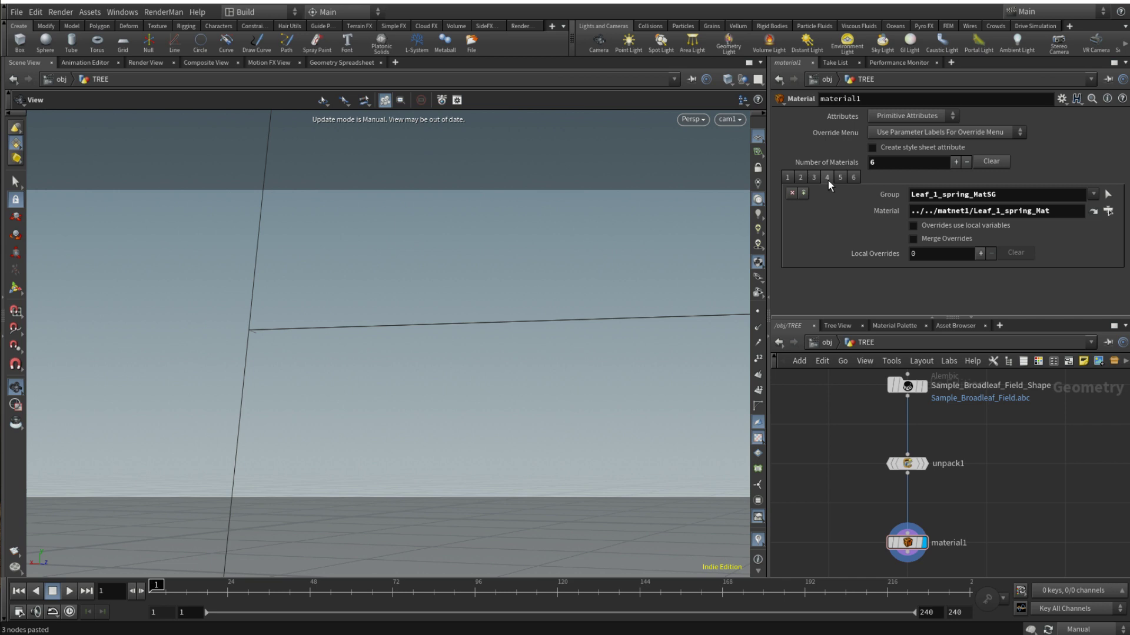
Replace the path prefix with ../../matnet1/ for the Leaf_1_summer_Mat, Leaf_2_spring_Mat and Leaf_2_summer_Mat assignments
left_click(827, 177)
left_click_drag(995, 211, 910, 212)
key("ctrl+v")
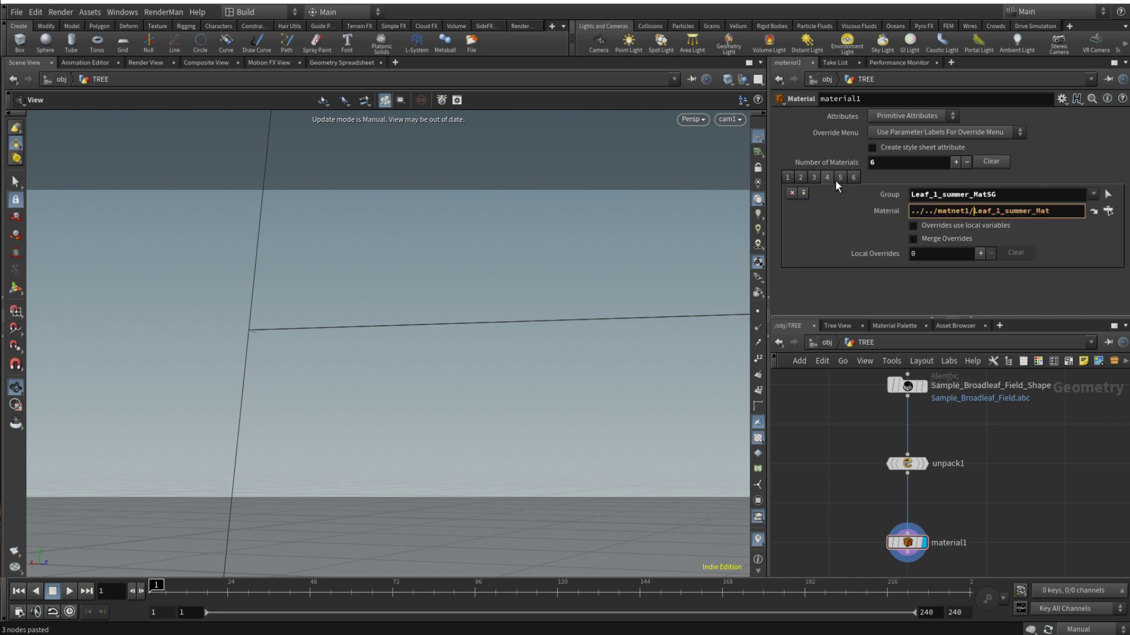
left_click(840, 178)
left_click_drag(997, 212, 911, 212)
key("ctrl+v")
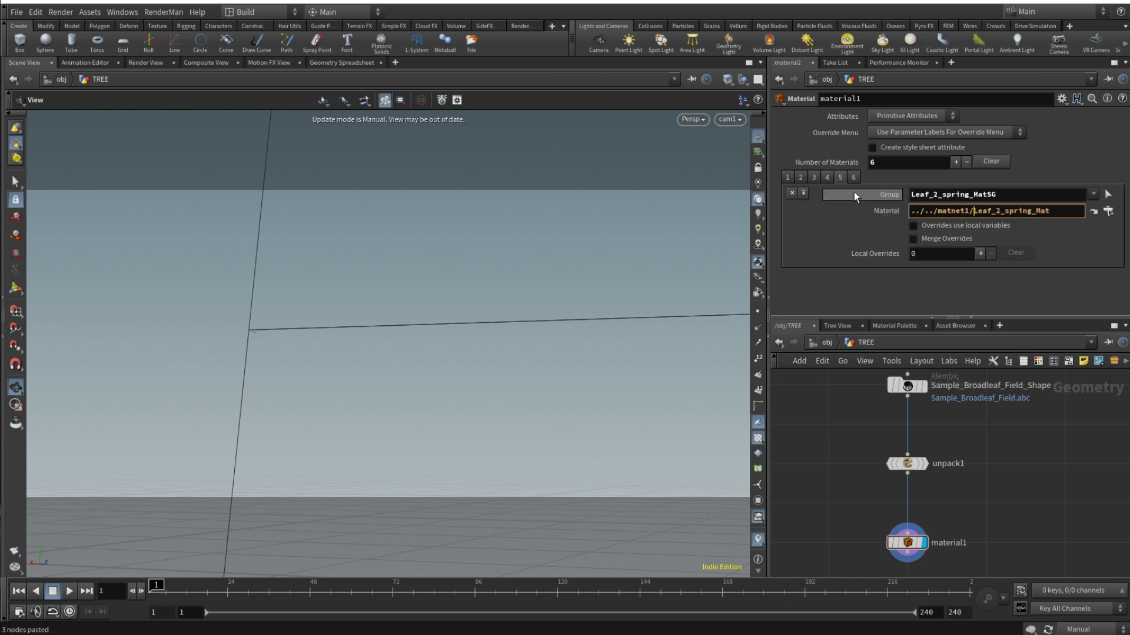
left_click(853, 177)
left_click_drag(998, 212, 910, 212)
key("ctrl+v")
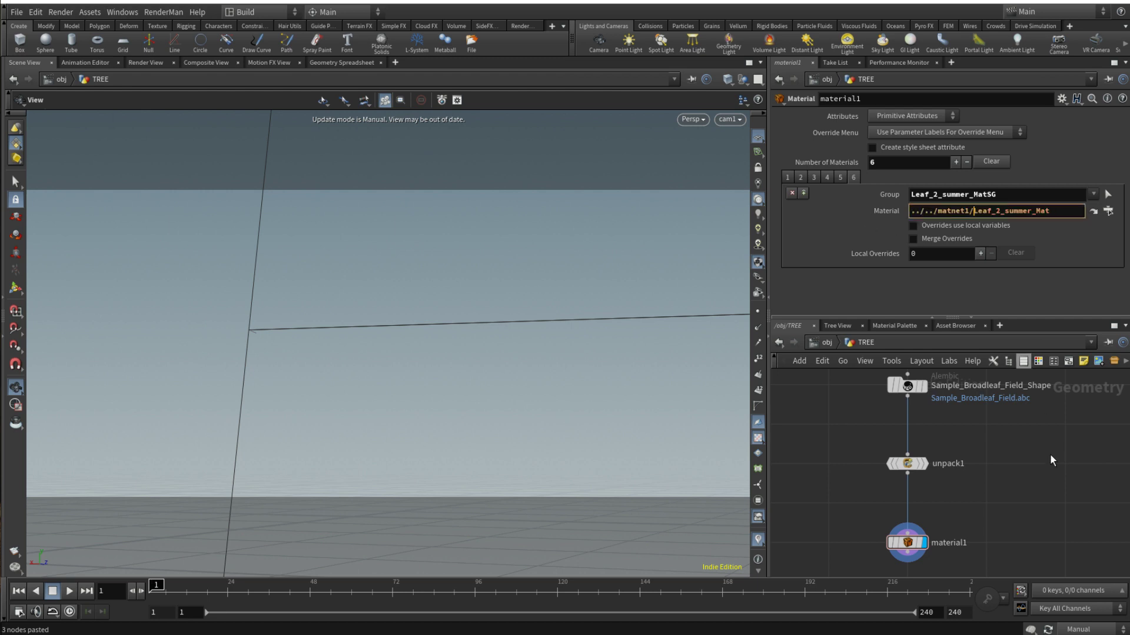
Return to the object level, save the scene and set the update mode to Auto Update
left_click(826, 342)
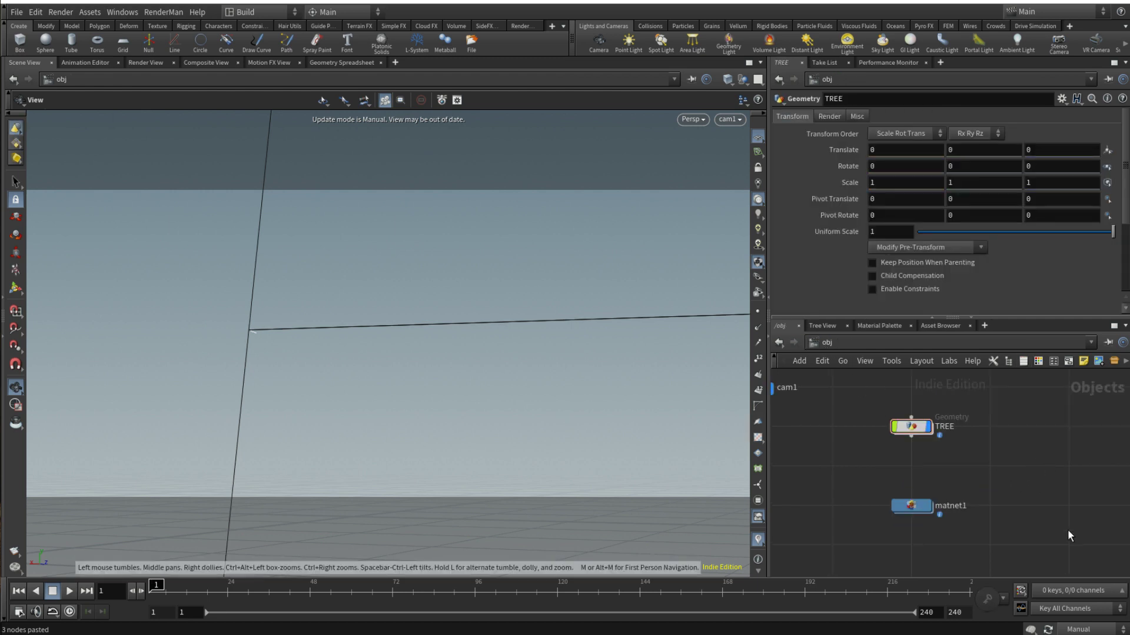
key("ctrl+s")
left_click(1079, 629)
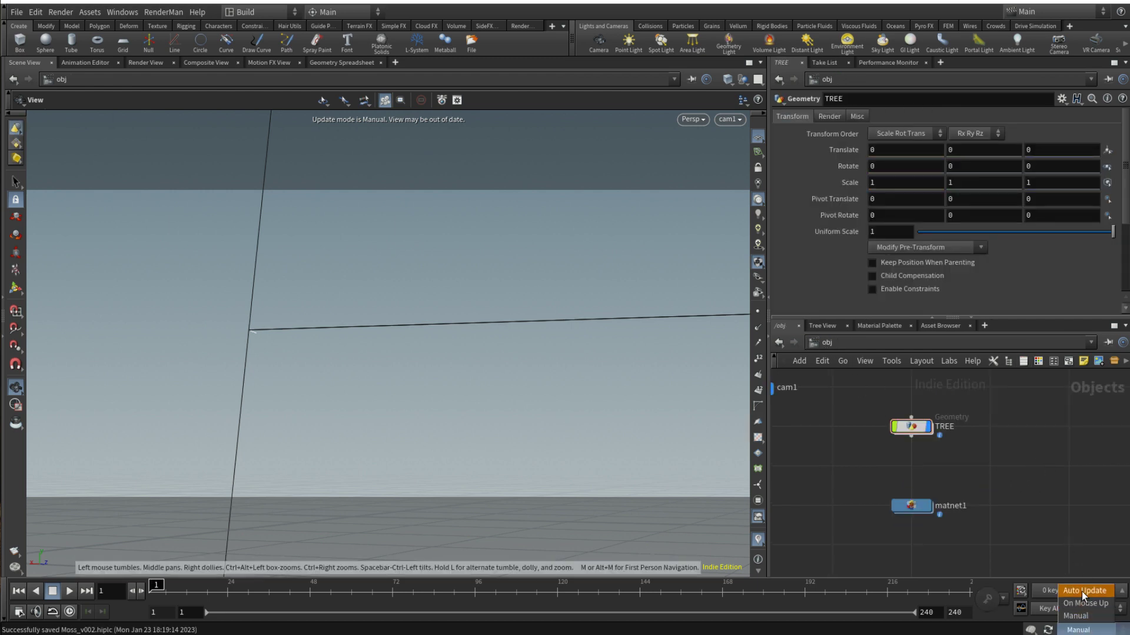
left_click(1085, 595)
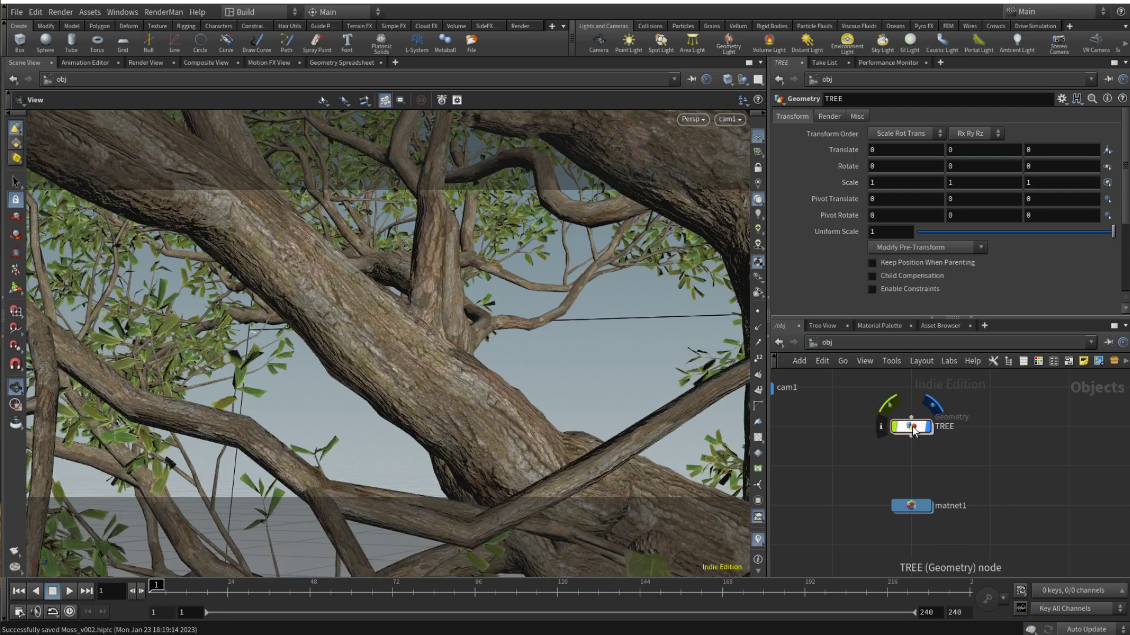
Set the TREE object's uniform scale to 0.5
left_click(919, 433)
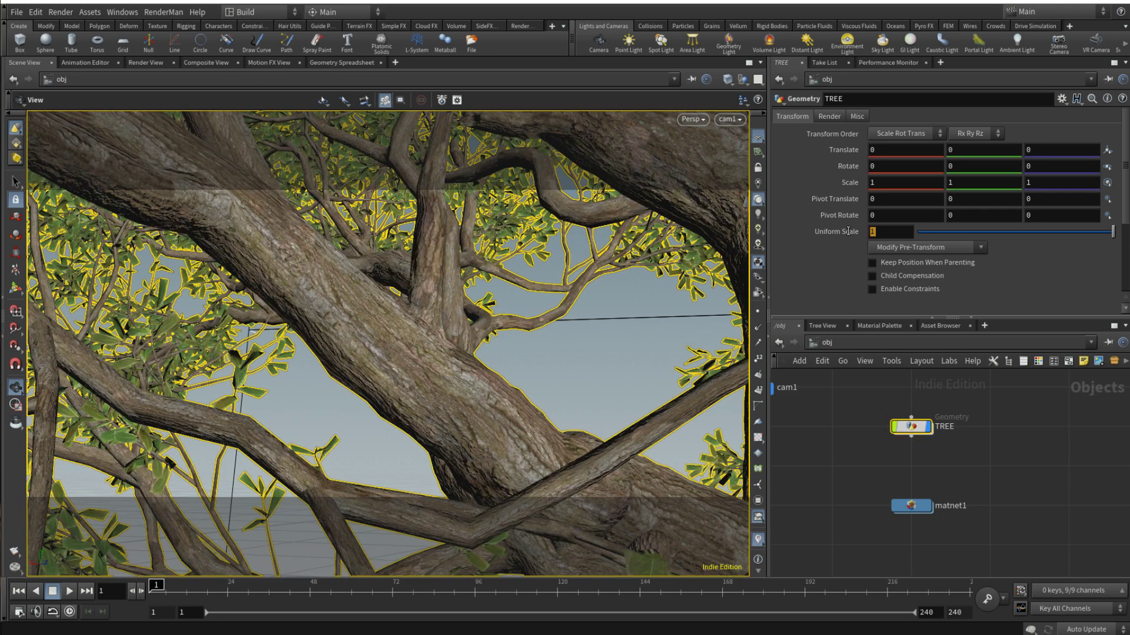
type("0.5")
key("Return")
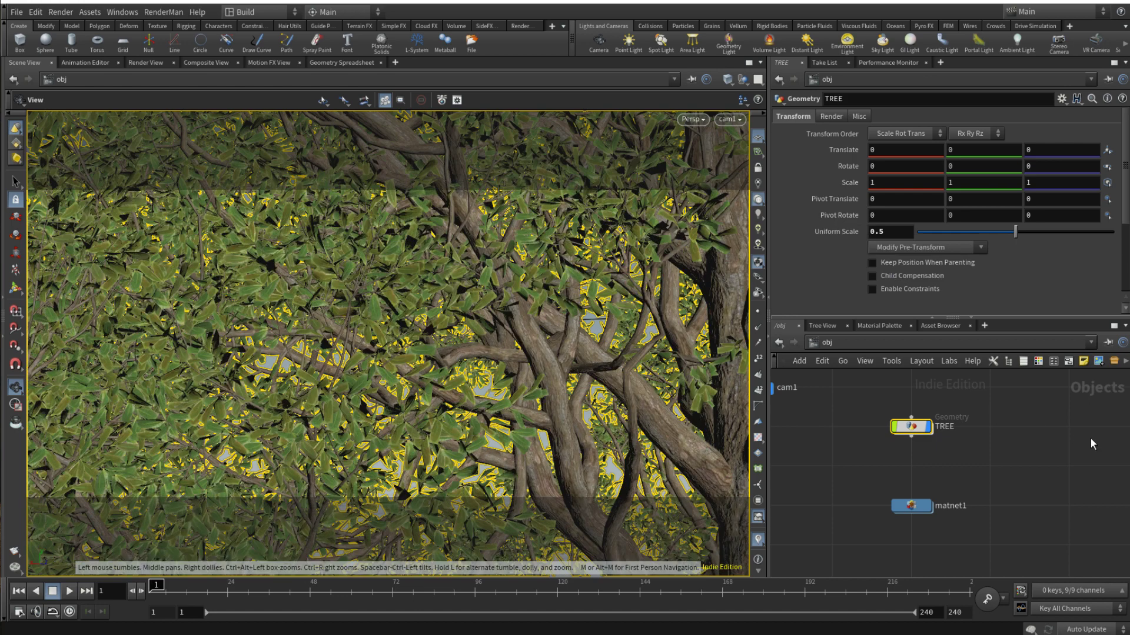
left_click(997, 451)
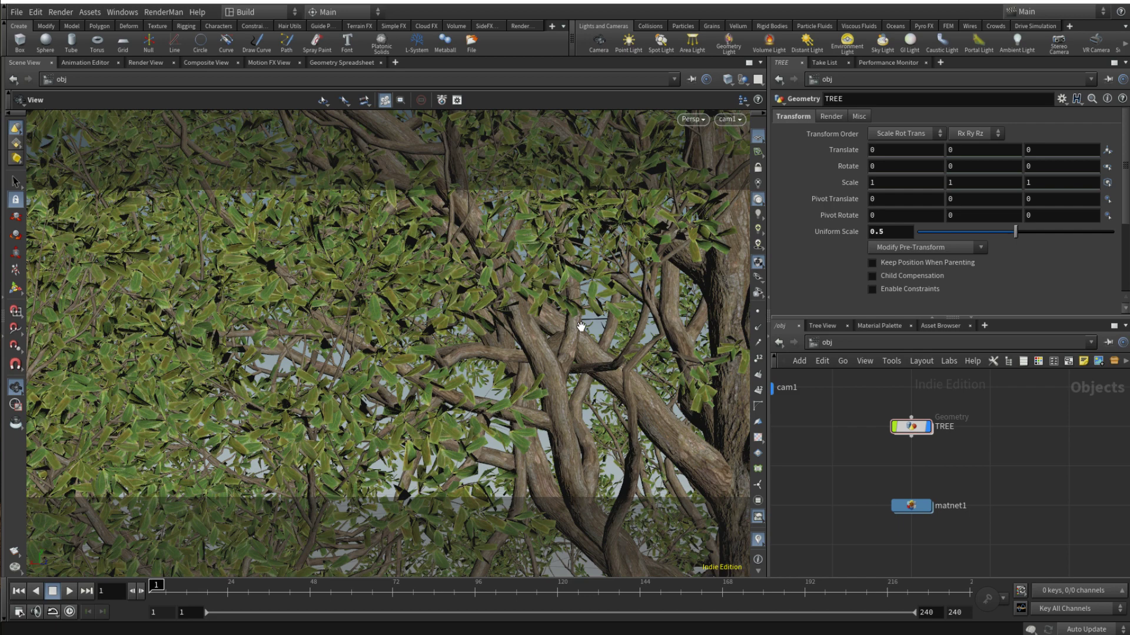
Inside TREE, add a Switch node directly below material1 and connected to its output
double_click(911, 426)
scroll(1000, 471, "down", 5)
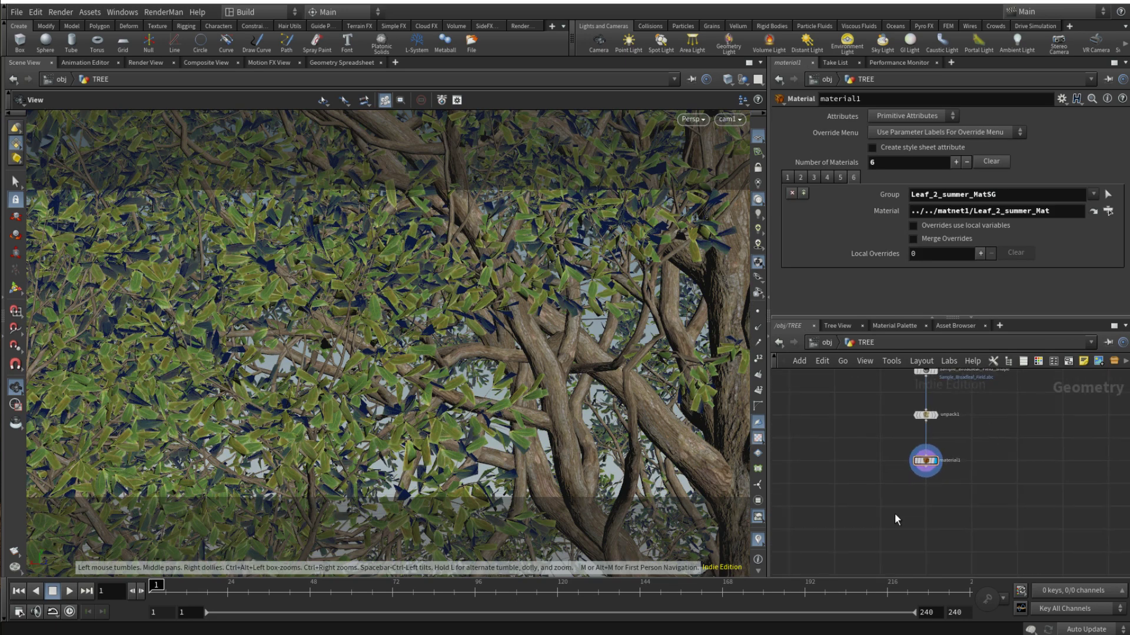
key("Tab")
type("swi")
key("Return")
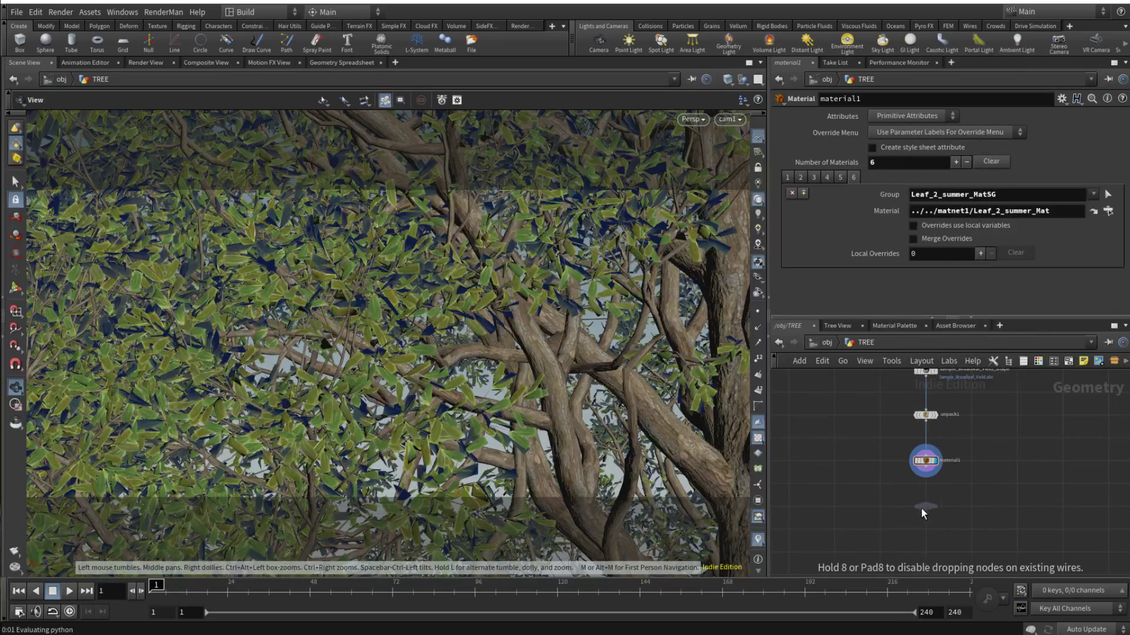
left_click(925, 516)
scroll(932, 548, "up", 2)
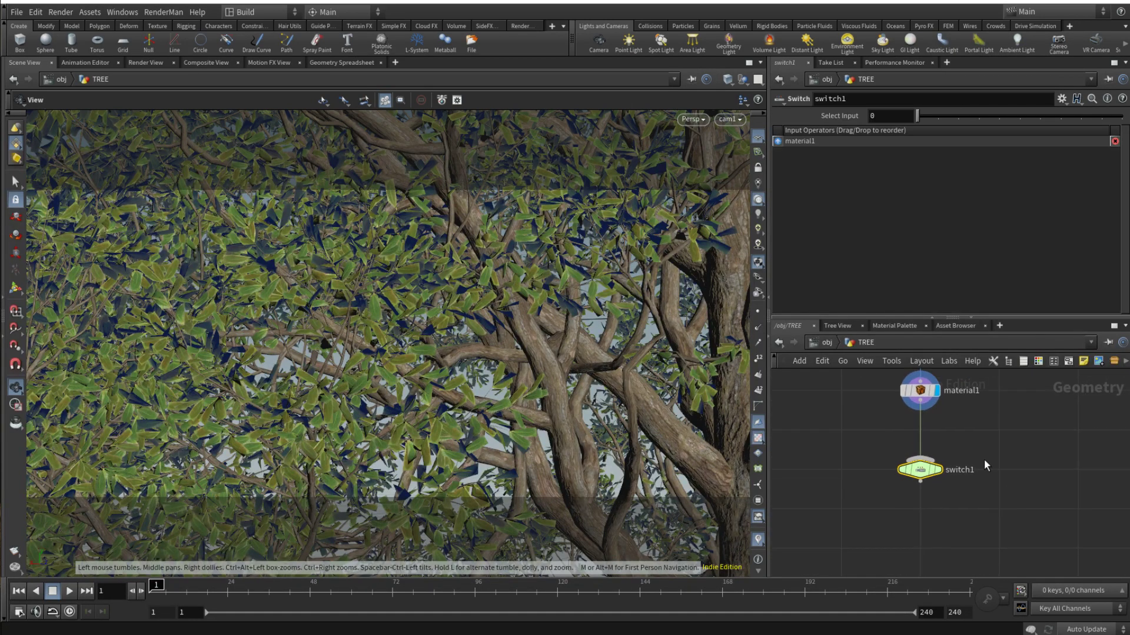
Add a Null node below switch1, rename it OUT_TREE and make it the displayed node
key("Tab")
type("null")
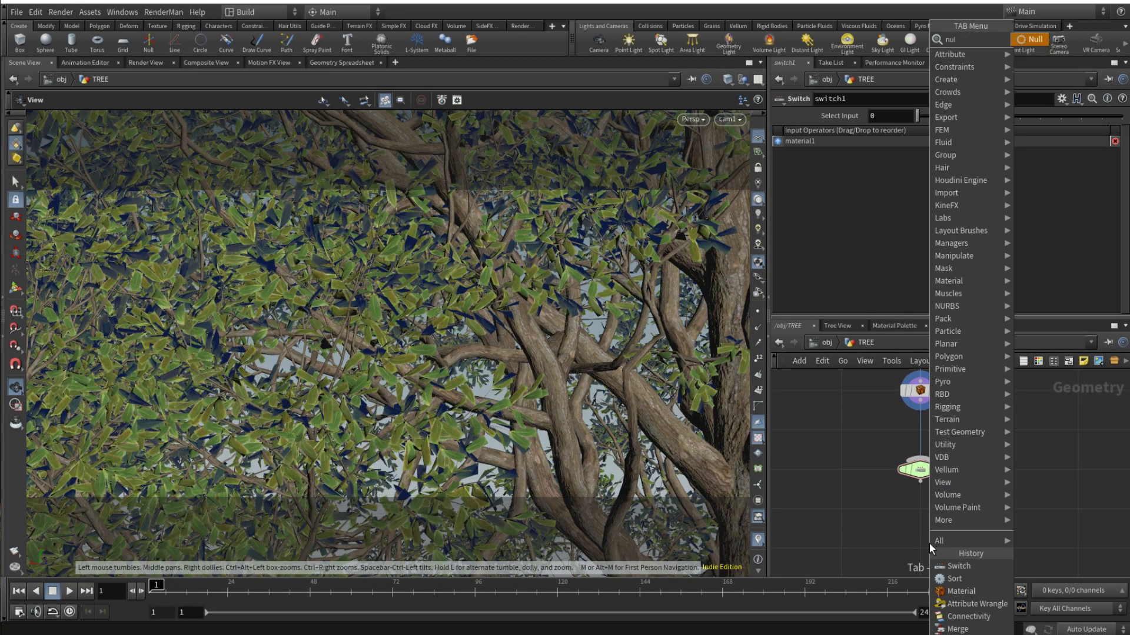
key("Return")
left_click(929, 544)
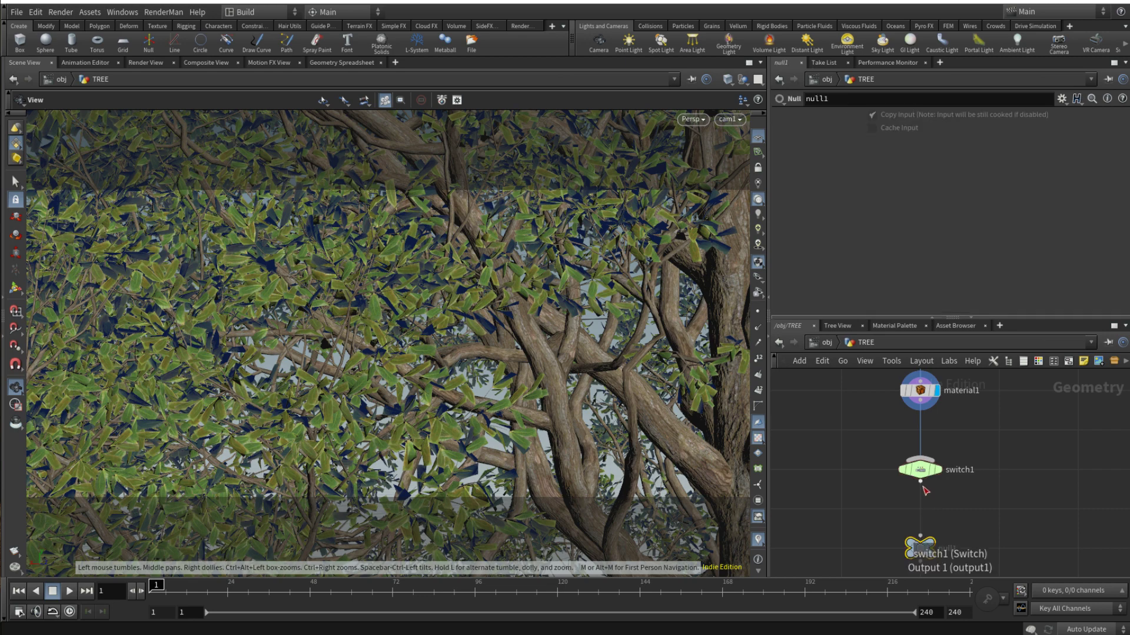
double_click(939, 540)
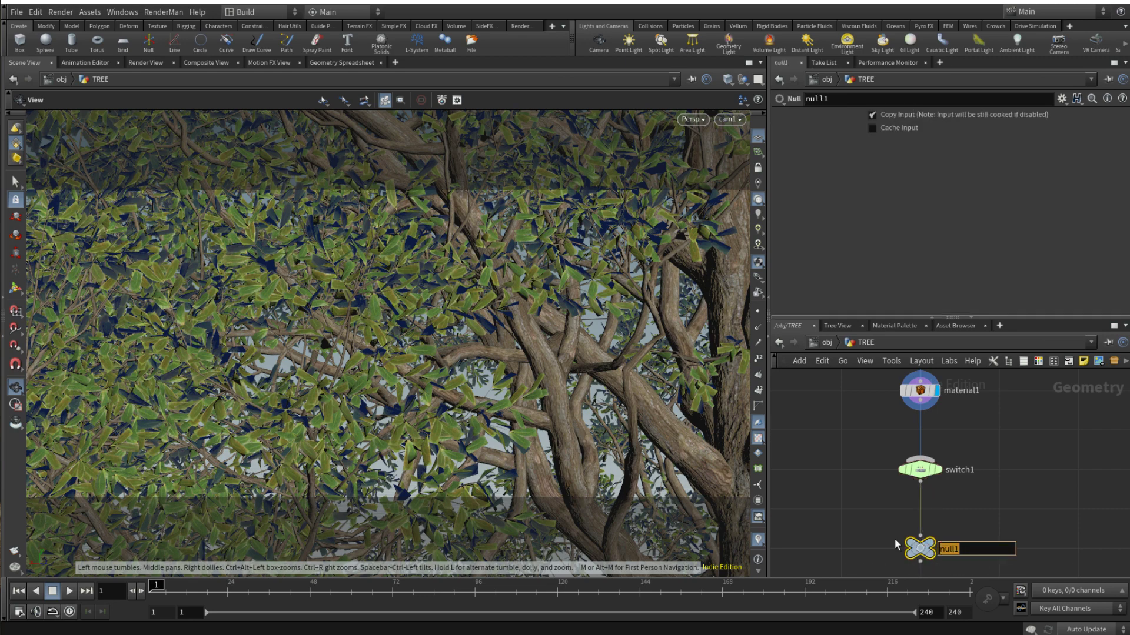
type("OUT_TREE")
key("Return")
left_click(943, 528)
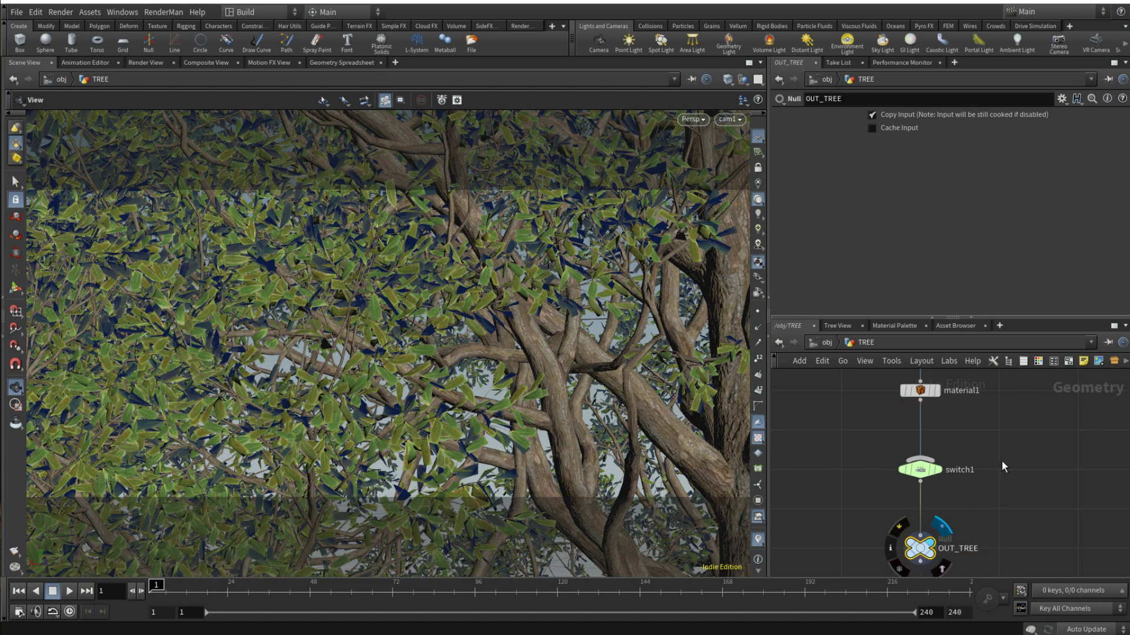
Add a Blast node beside material1, connect unpack1 to its input and change the network wiring style to rounded
key("h")
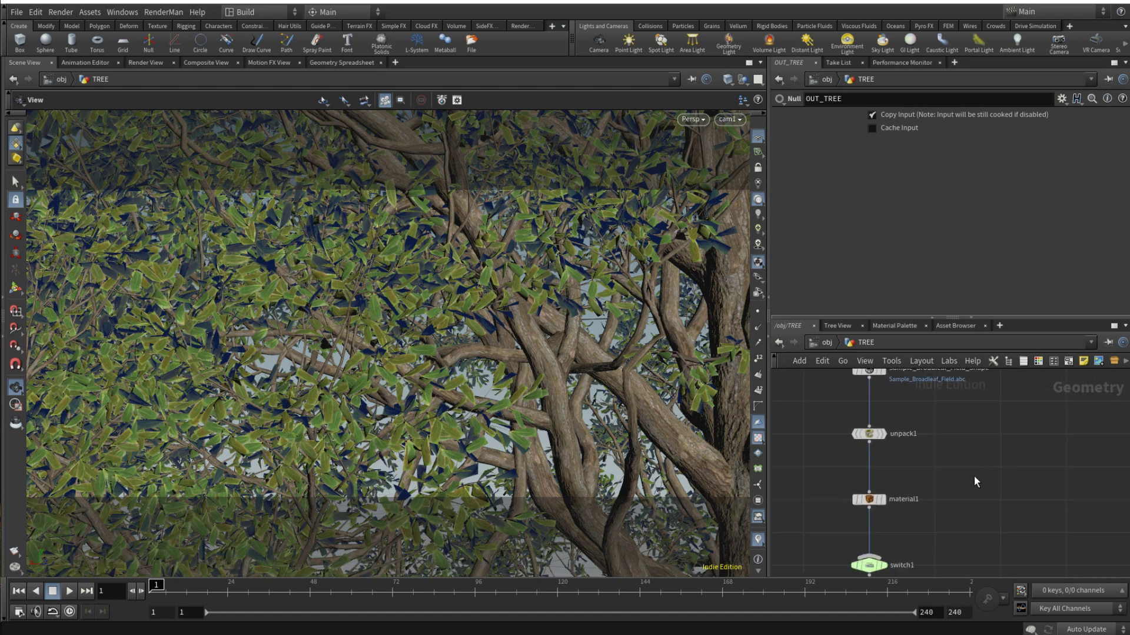
key("Tab")
type("blas")
key("Return")
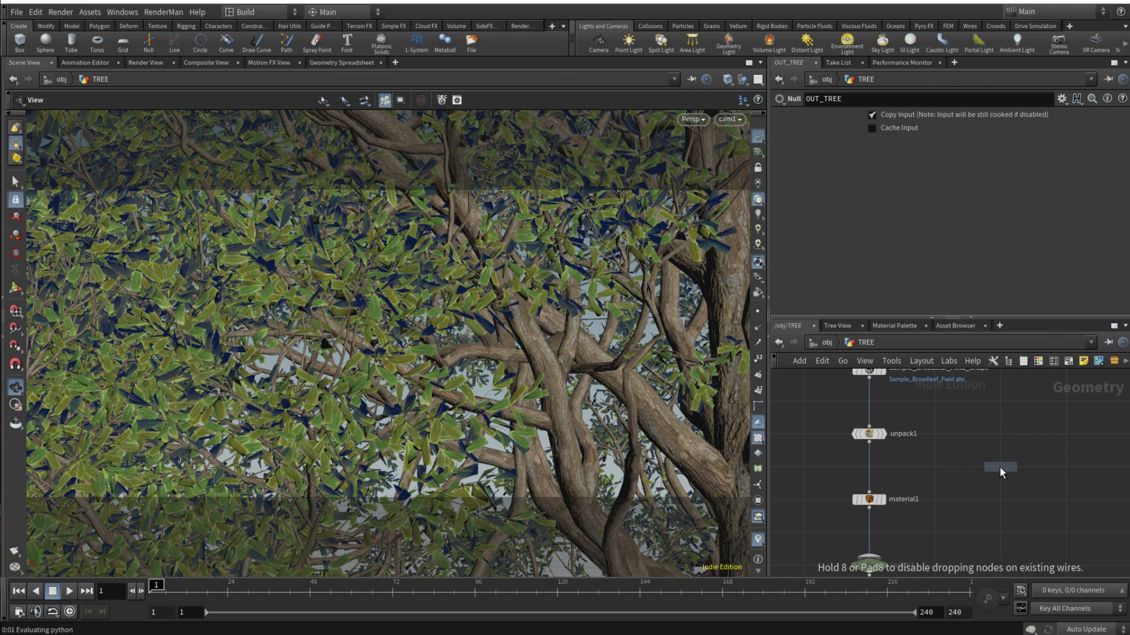
left_click(1000, 498)
left_click_drag(872, 449, 1001, 492)
key("shift+s")
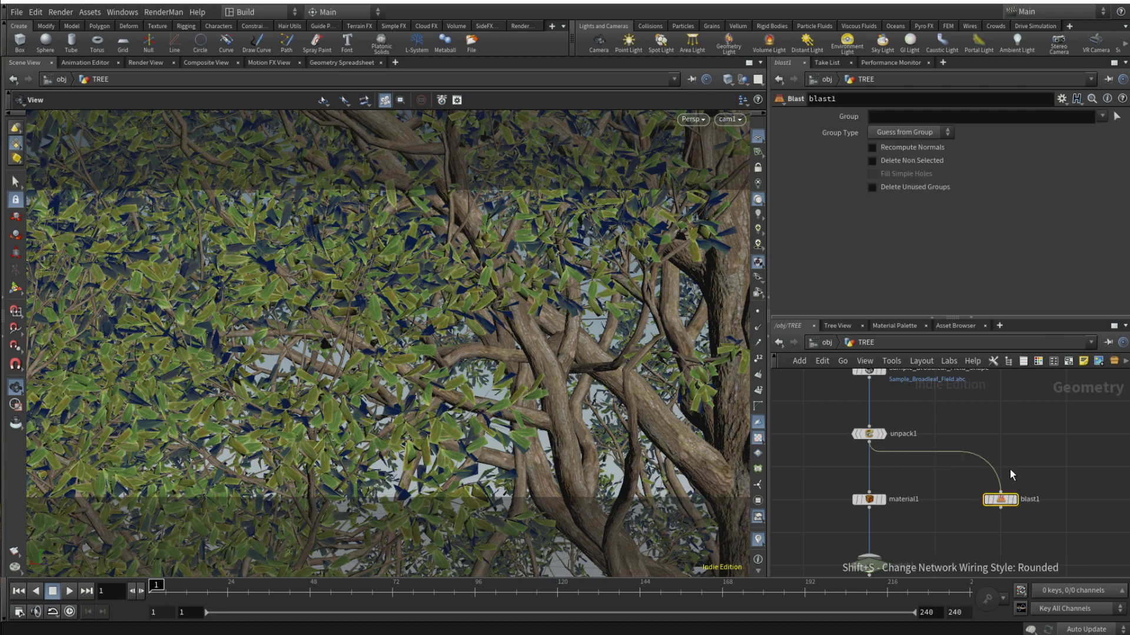
Set blast1's group to Bark_MatSG and enable Delete Non Selected
left_click(1102, 116)
left_click(1112, 133)
left_click(890, 160)
Rename the blast1 node as TRUNK
middle_click_drag(1064, 435, 993, 406)
double_click(959, 471)
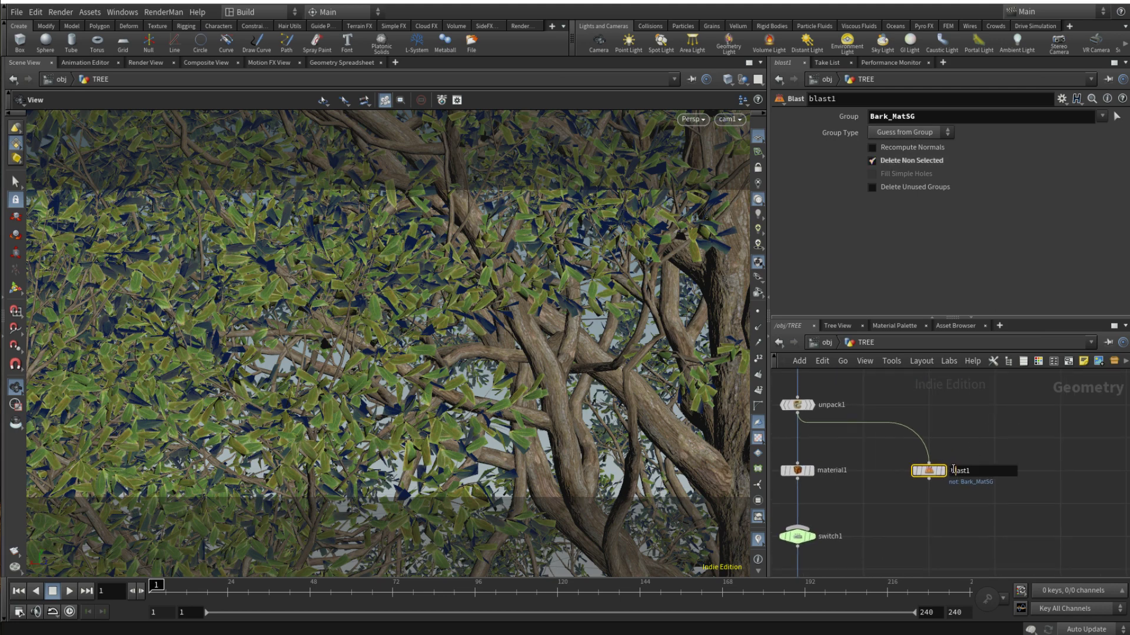
type("TRUNK")
key("Return")
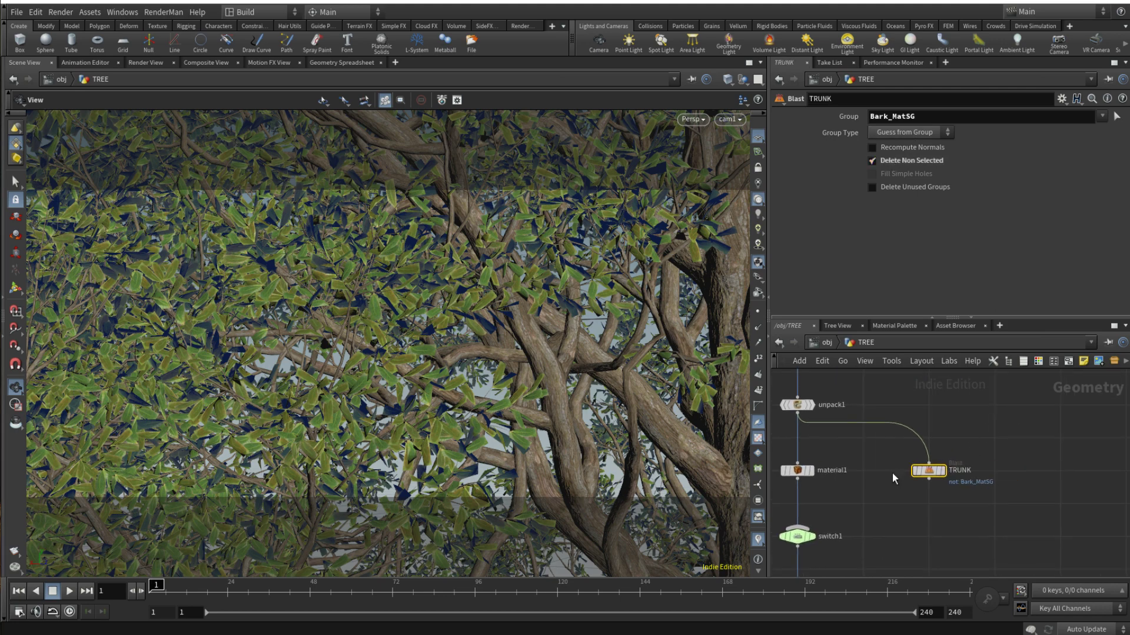
Duplicate the TRUNK blast node beside it and set the copy's group to Leaf_1_spring_MatSG only
middle_click_drag(954, 484, 806, 468)
left_click_drag(785, 456, 915, 459, "alt")
left_click(859, 500)
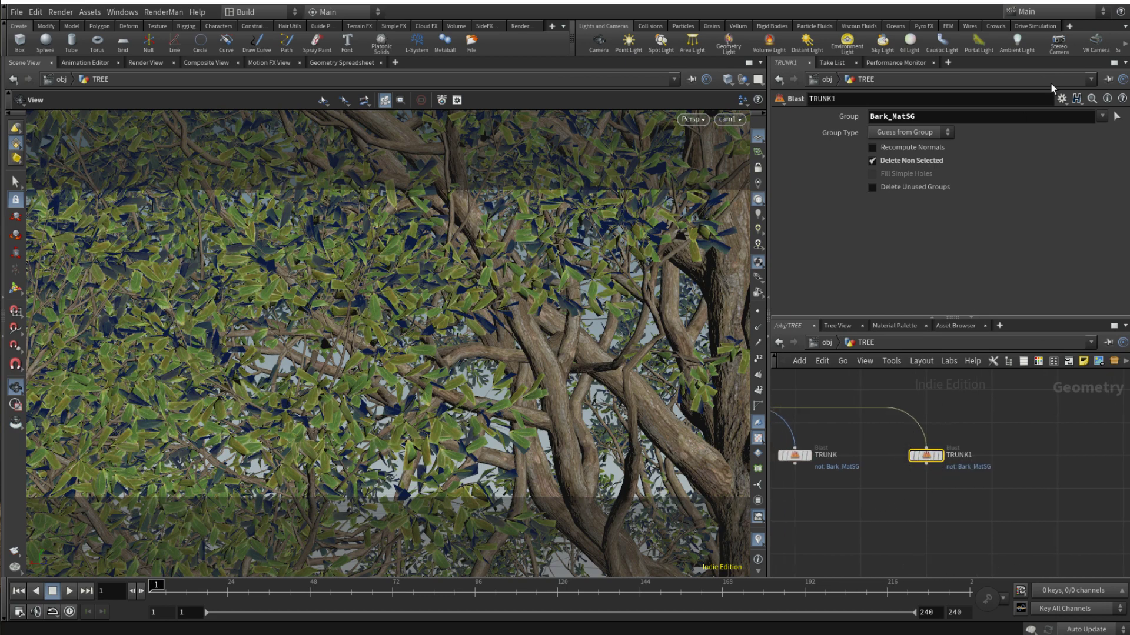
left_click(1102, 116)
left_click(1111, 158)
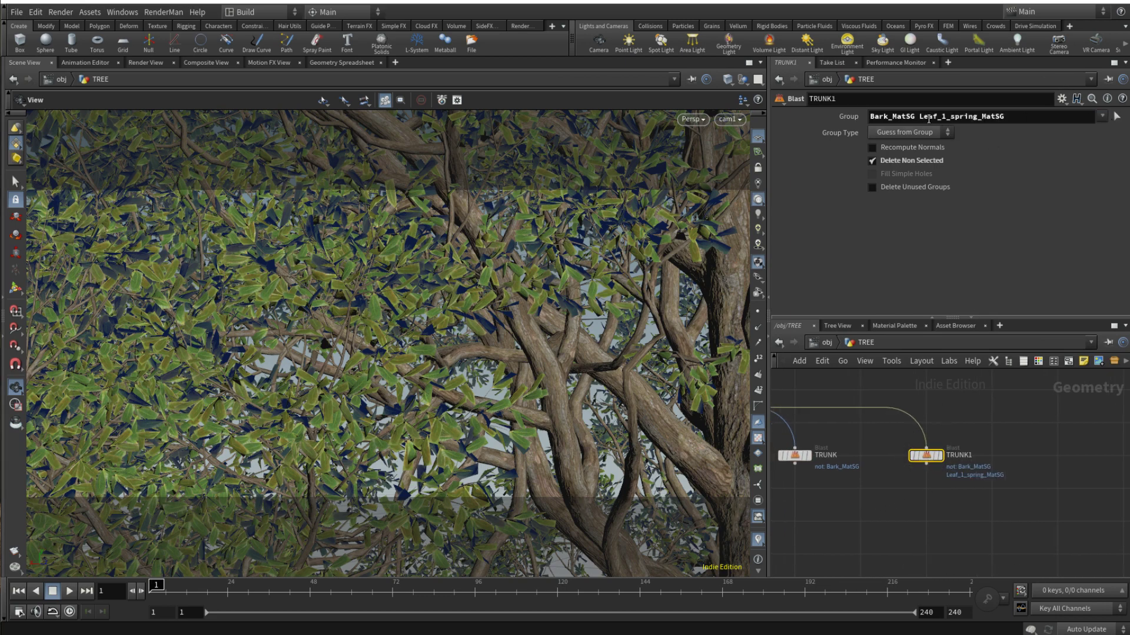
double_click(894, 116)
key("BackSpace")
key("Return")
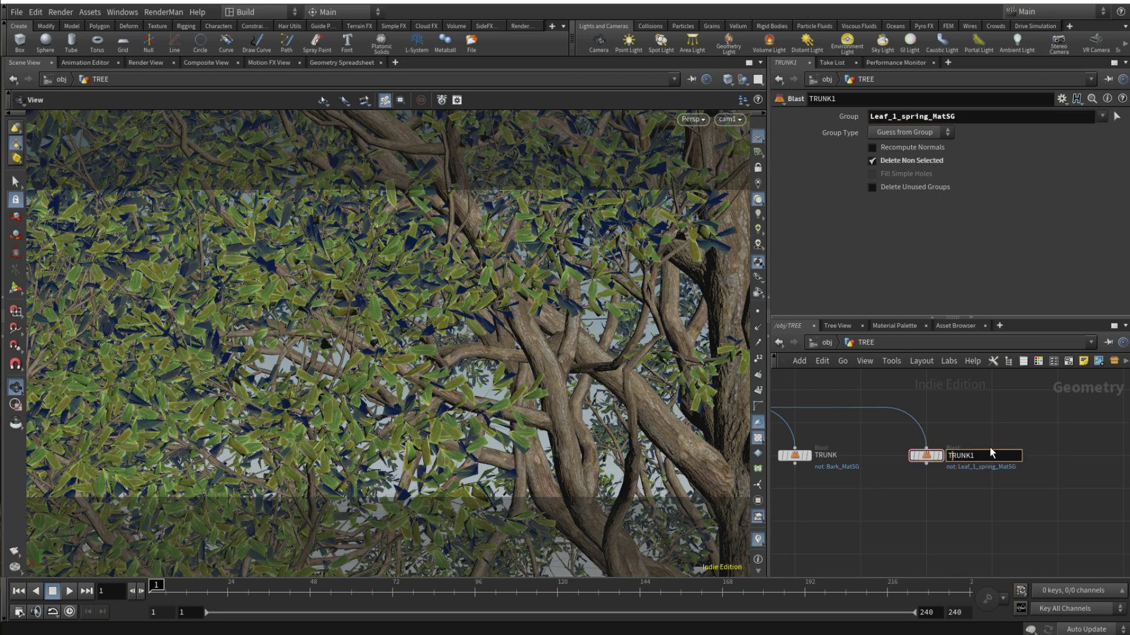
Rename the duplicated blast node as LEAVES
double_click(951, 459)
type("LEABVES")
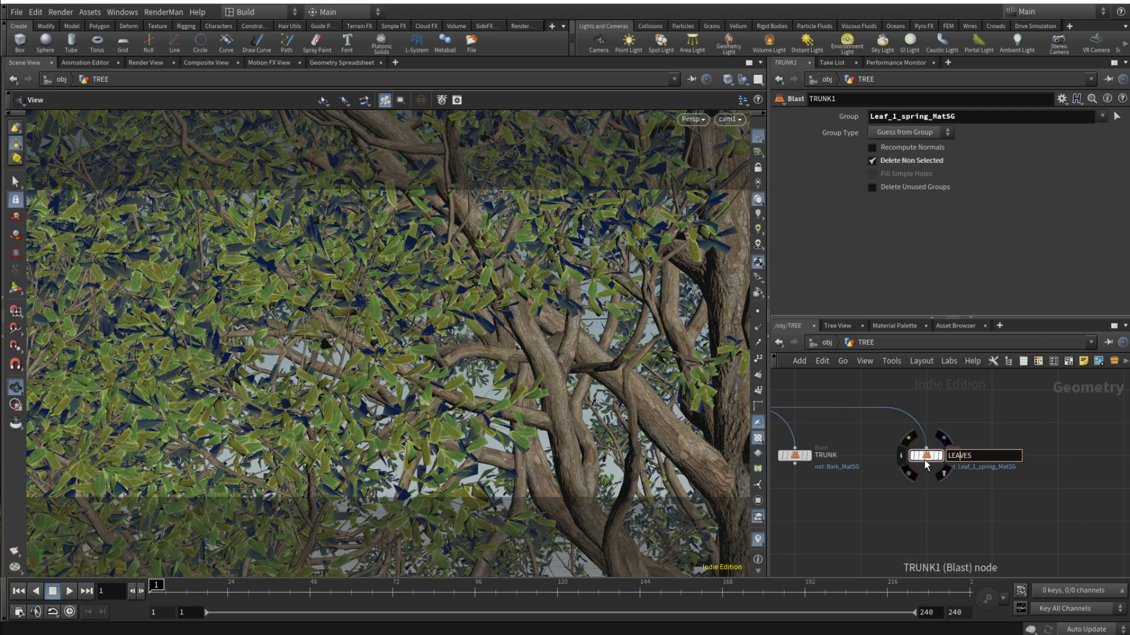
key("Return")
Add a Merge node below TRUNK, connect TRUNK and LEAVES to it, and display the merged result
scroll(836, 528, "down", 3)
middle_click_drag(835, 528, 973, 471)
key("Tab")
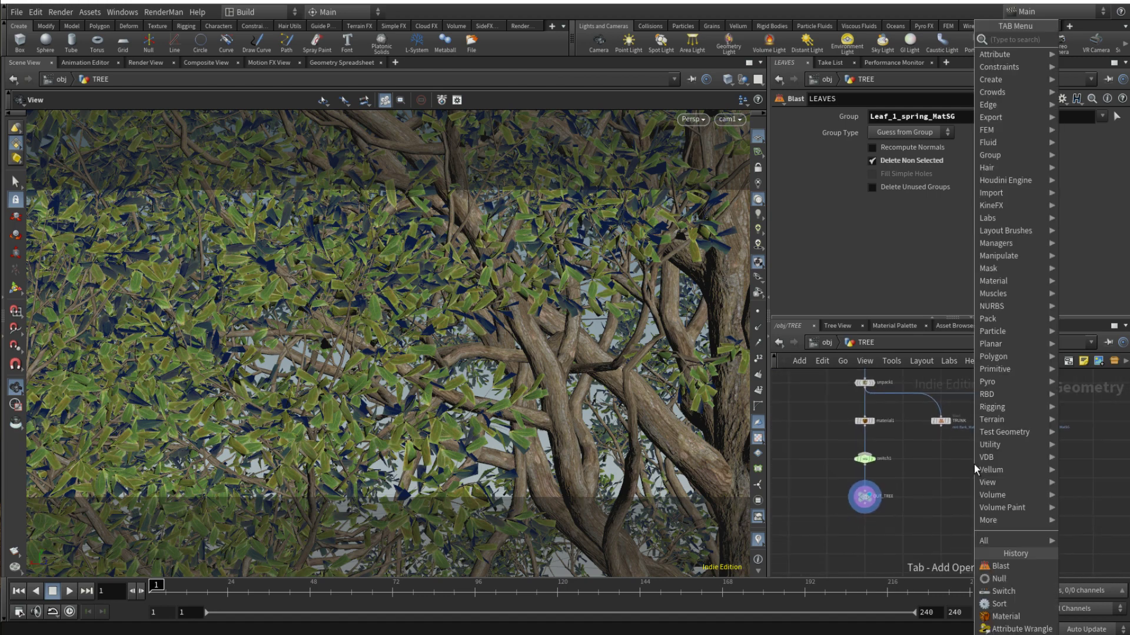
type("merg")
key("Return")
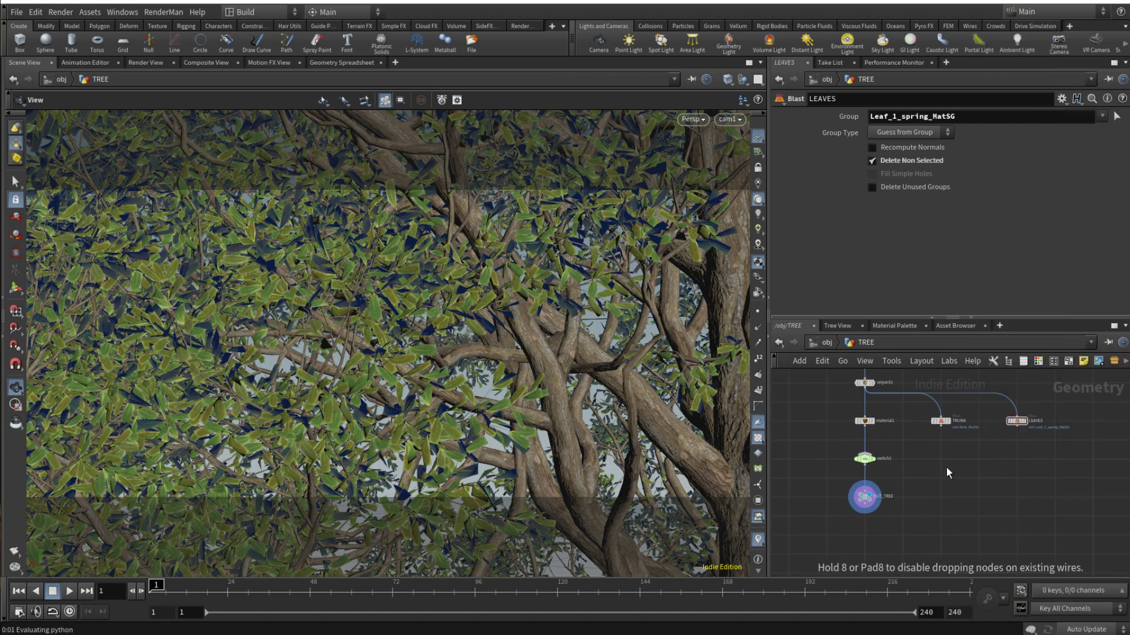
left_click(941, 475)
left_click(940, 426)
left_click(940, 473)
left_click(1016, 426)
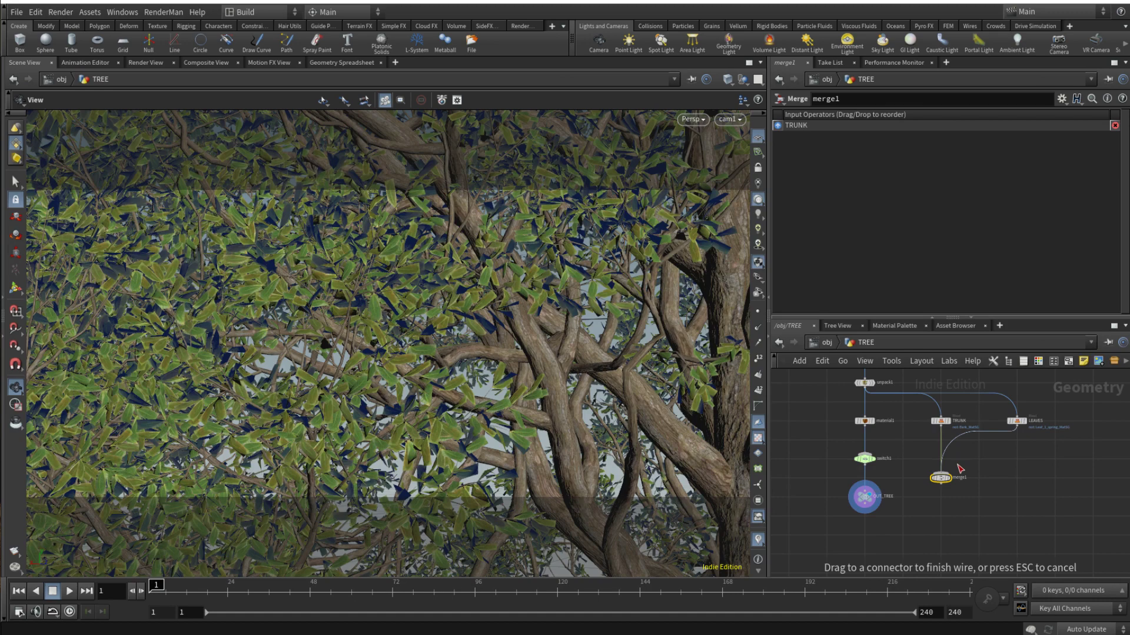
left_click(940, 474)
left_click(949, 478)
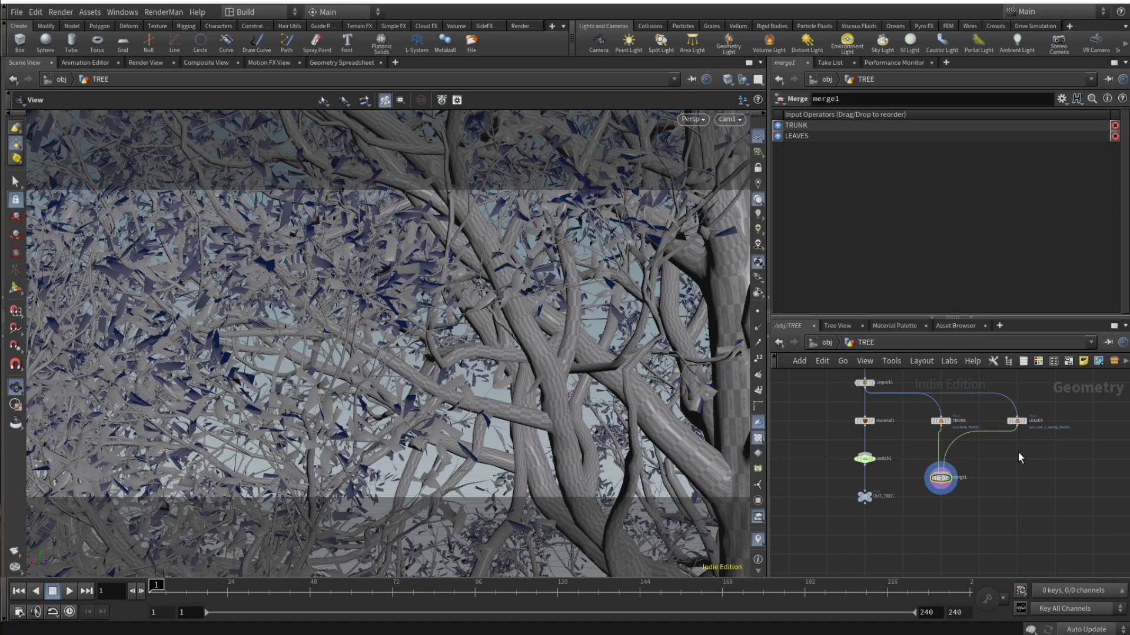
Insert an Attribute Wrangle between LEAVES and merge1 and set it to run over Primitives
middle_click_drag(1012, 475, 999, 454)
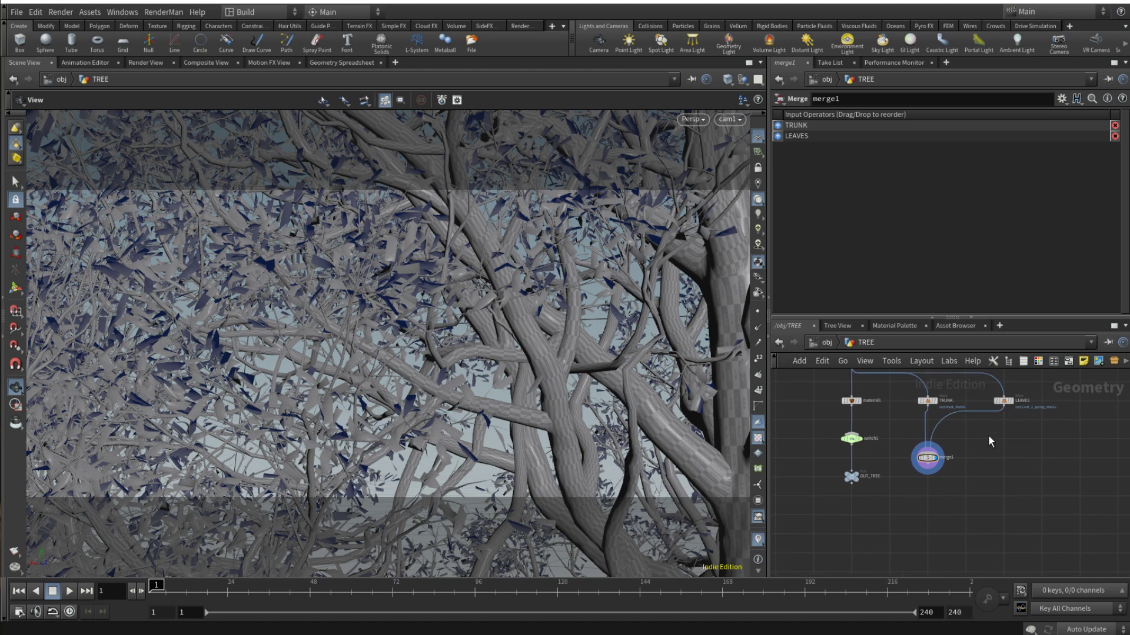
key("Tab")
type("aw")
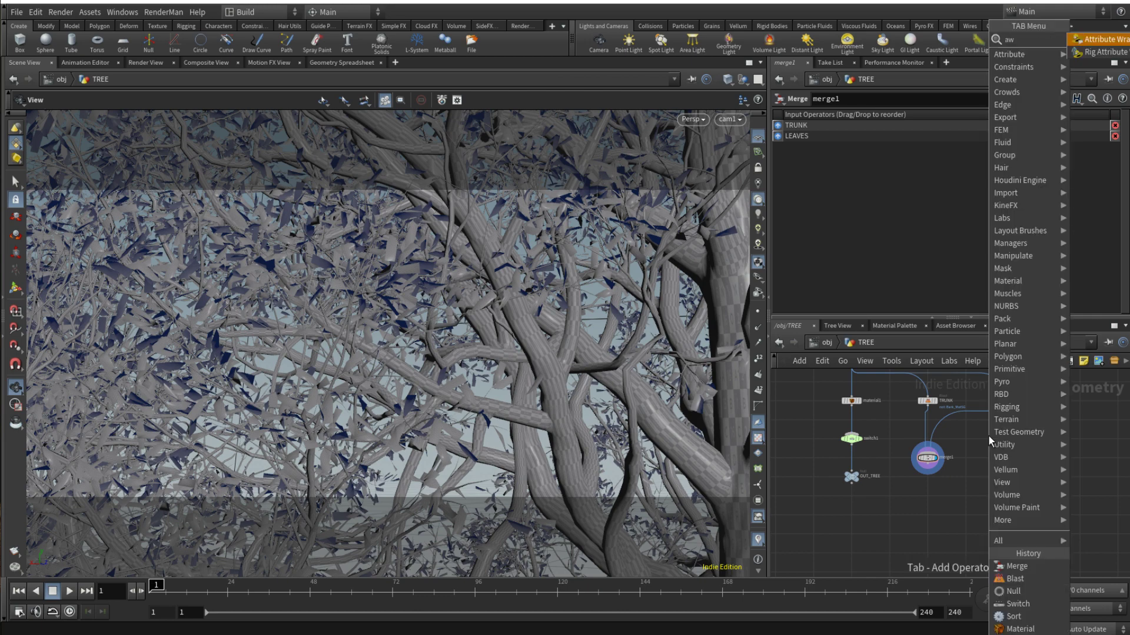
key("Return")
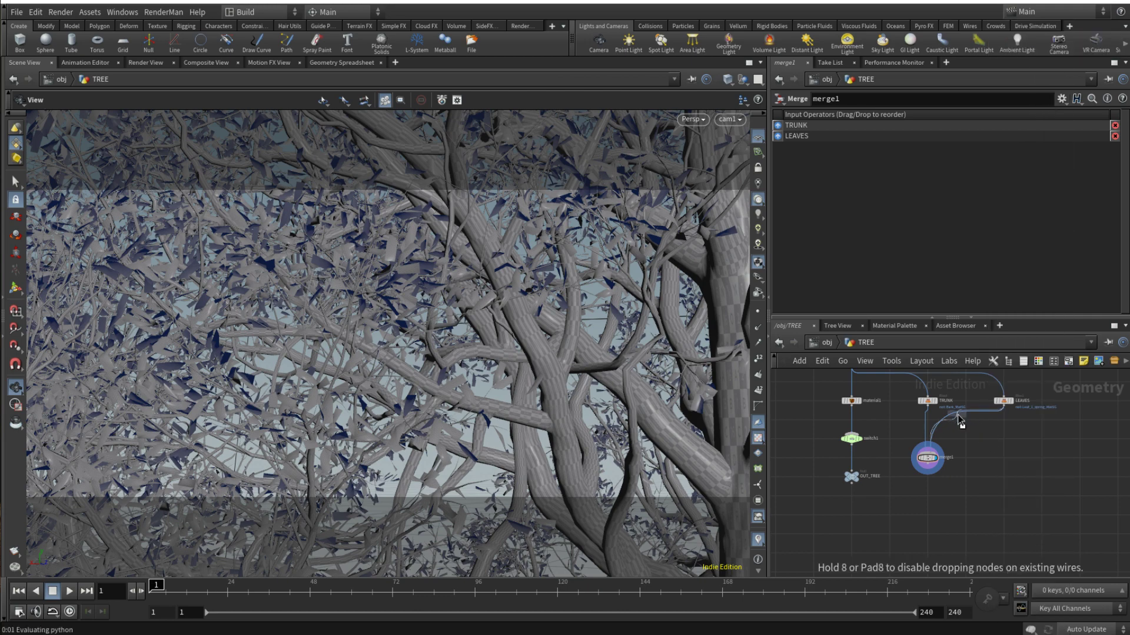
left_click(967, 448)
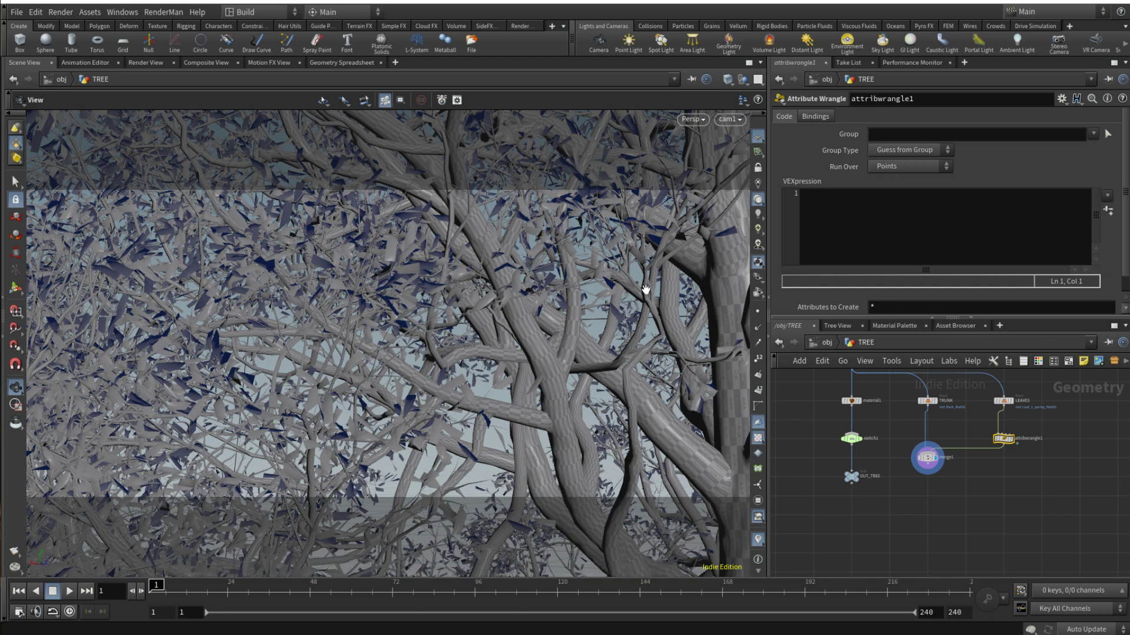
left_click(930, 168)
left_click(892, 195)
scroll(1026, 409, "up", 2)
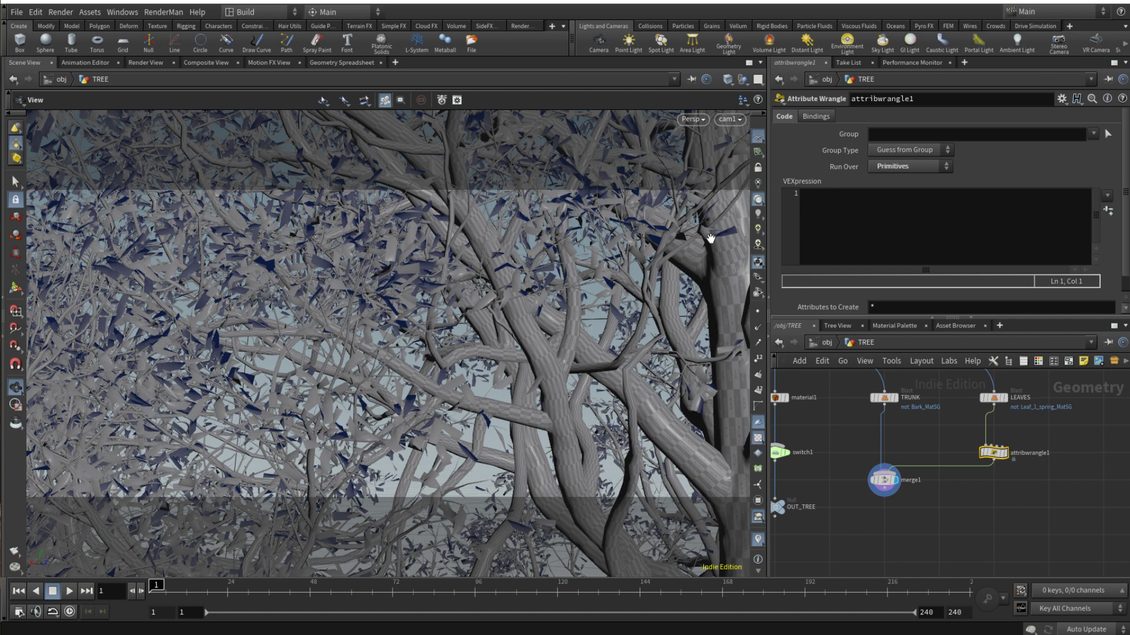
Move attribwrangle1 and merge1 down and insert a Connectivity node between LEAVES and attribwrangle1
left_click_drag(1032, 521, 834, 440)
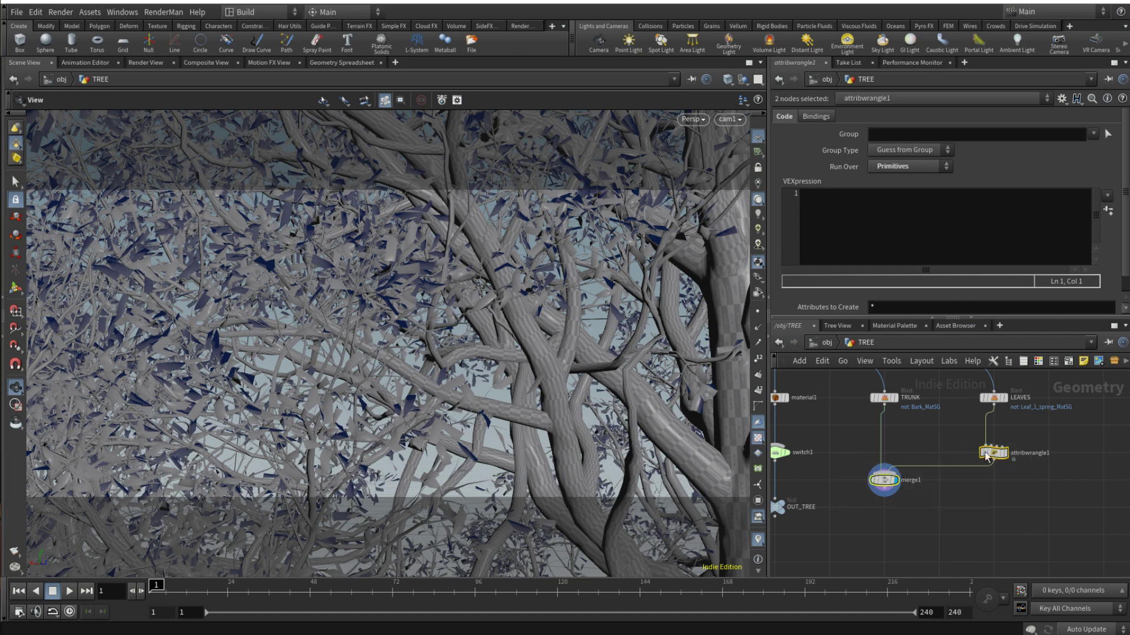
left_click_drag(999, 454, 999, 481)
left_click(1004, 443)
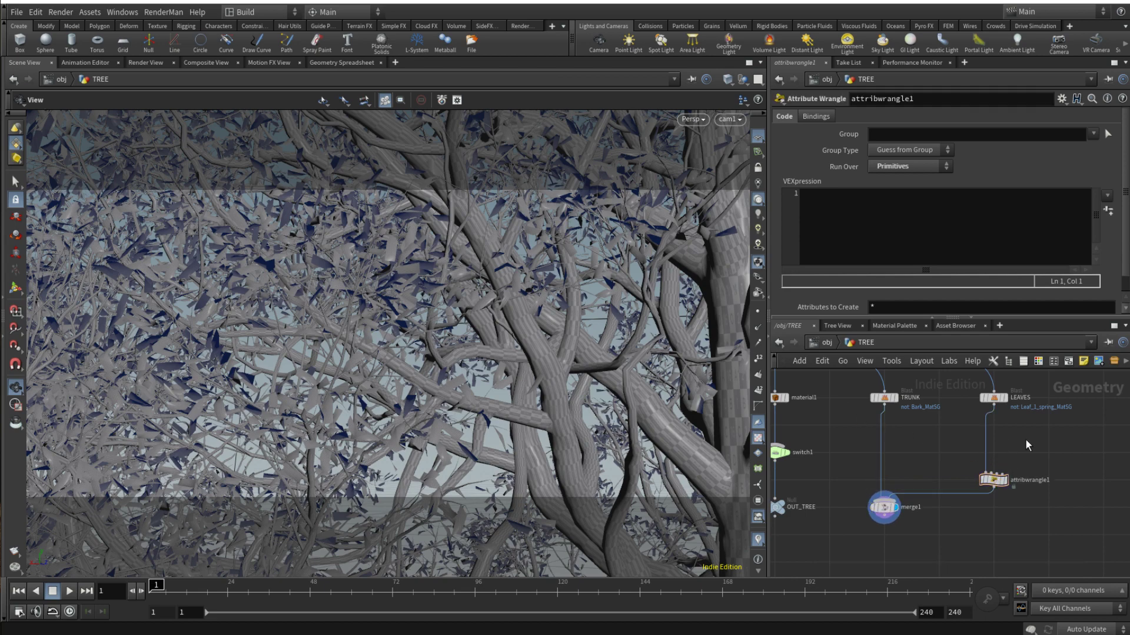
key("Tab")
type("cla")
key("BackSpace")
key("BackSpace")
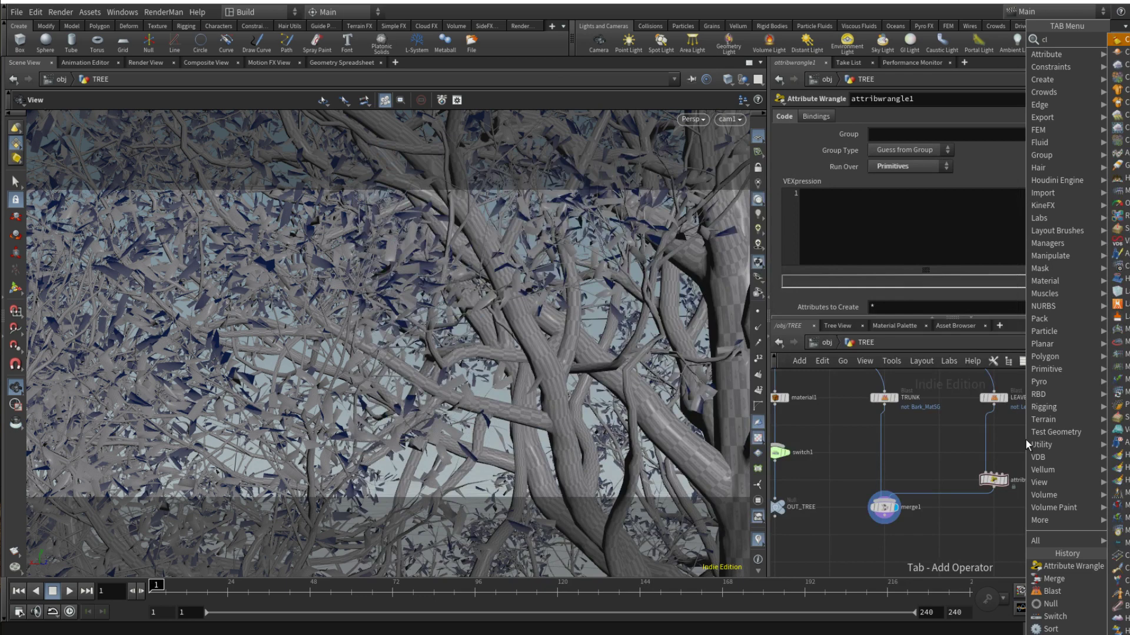
type("on")
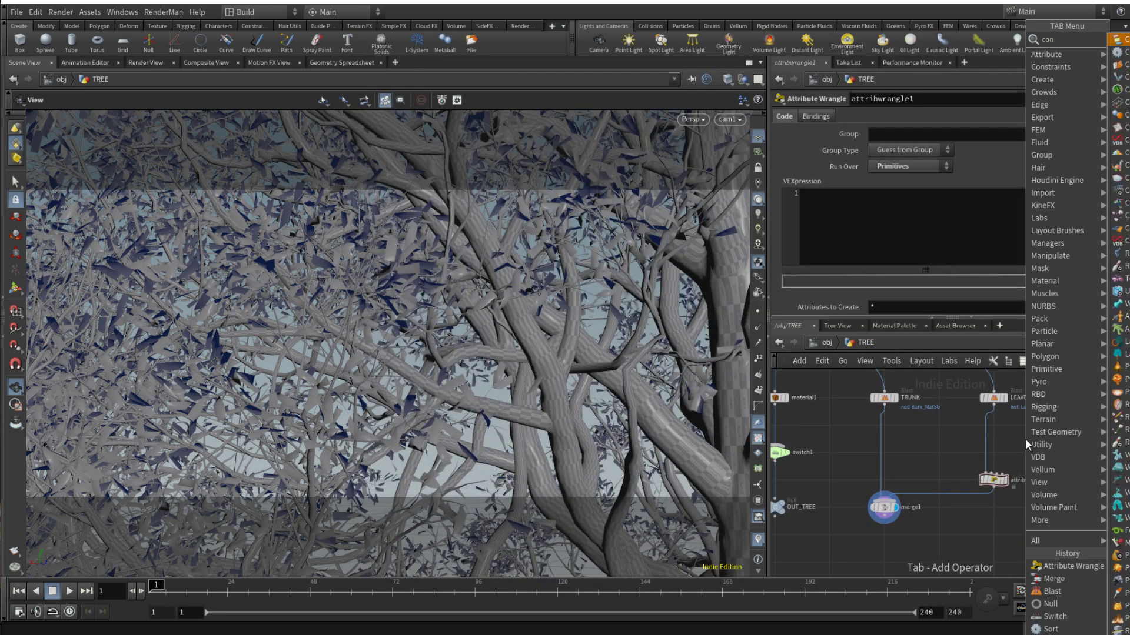
key("Return")
left_click(987, 433)
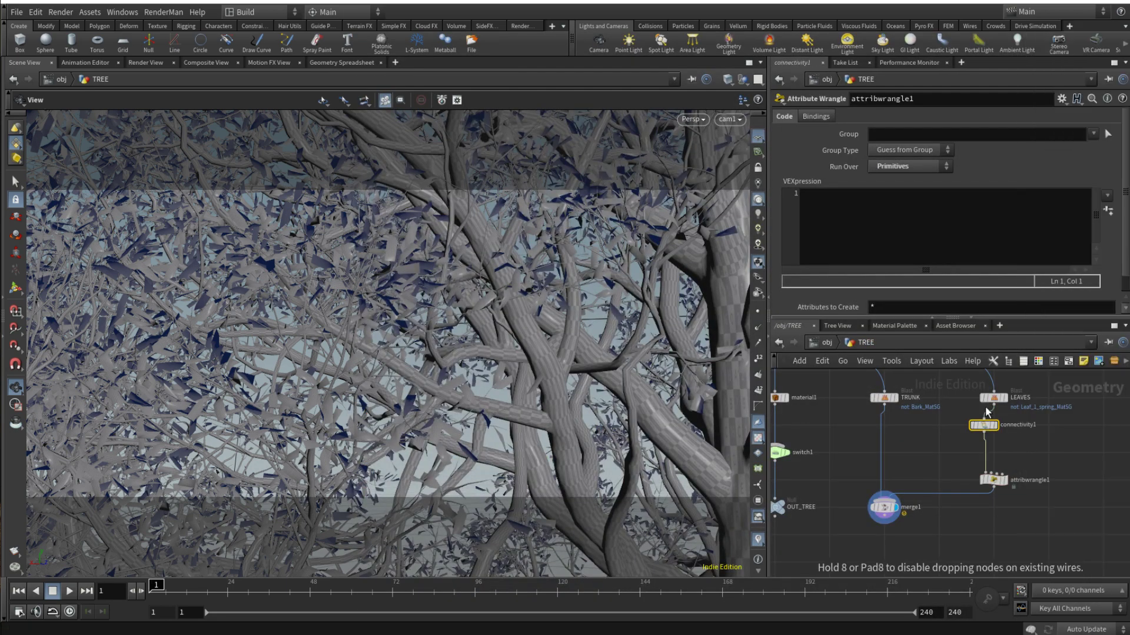
Set connectivity1's Connectivity Type to Primitive and align the node directly under LEAVES
left_click(888, 119)
left_click(889, 141)
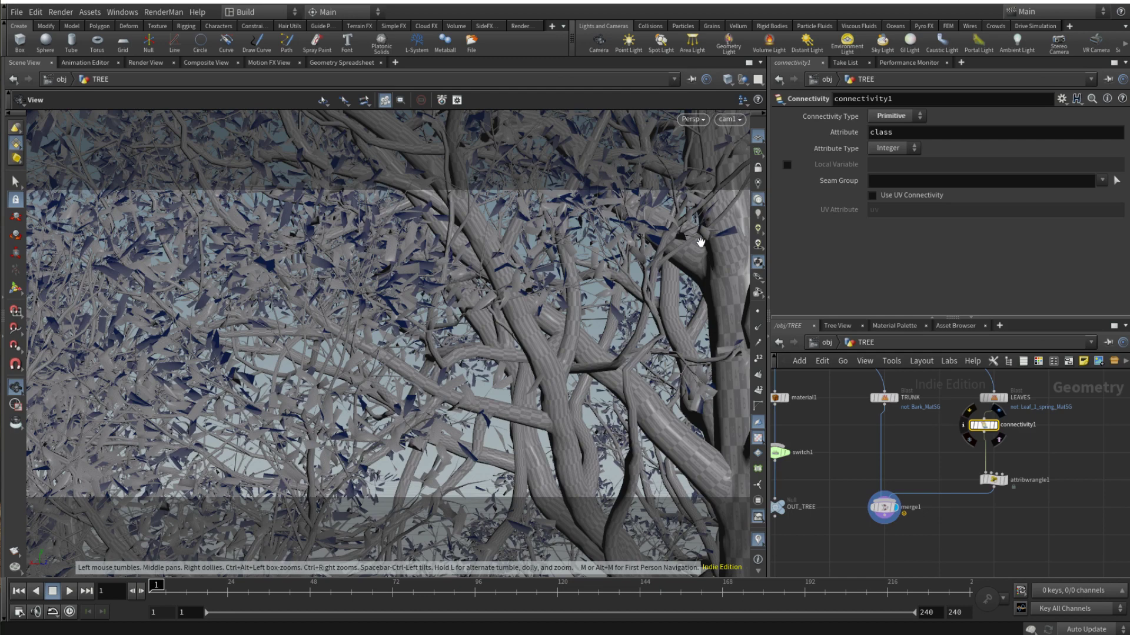
left_click(1030, 435)
left_click_drag(983, 426, 994, 425)
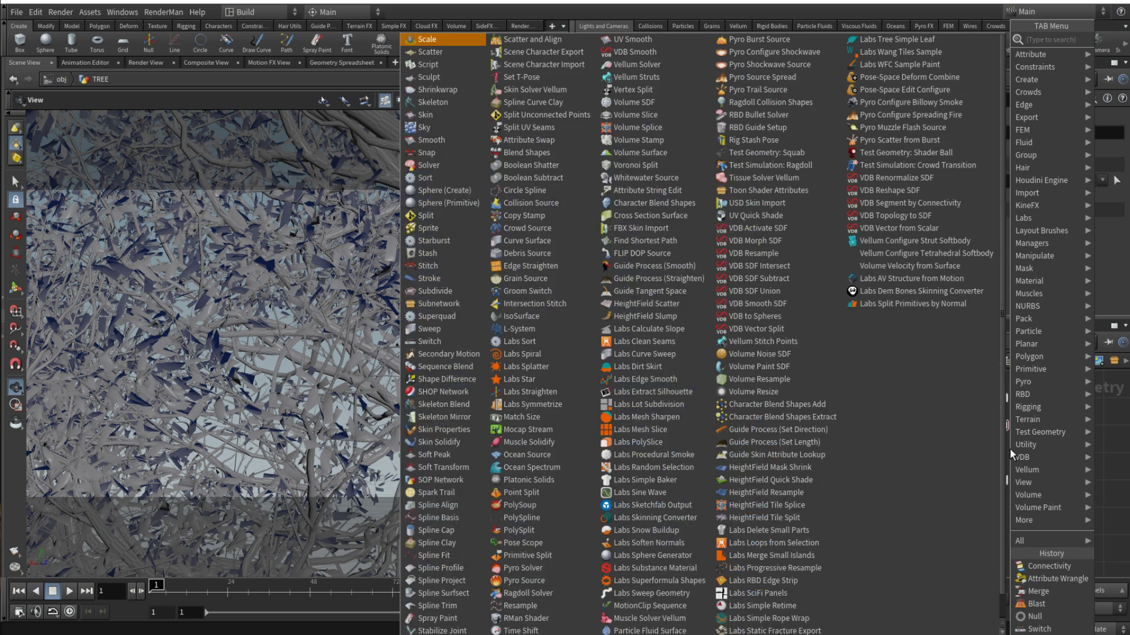
Insert a Sort node between connectivity1 and attribwrangle1, with Primitive Sort set to By Attribute using class
type("ort")
key("Return")
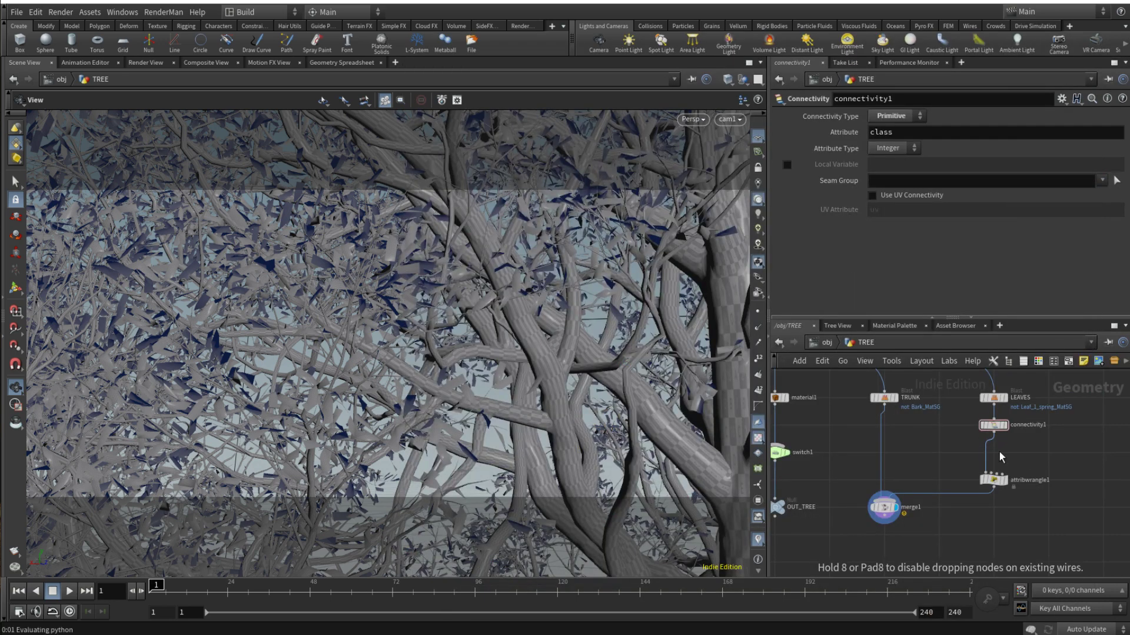
left_click(999, 452)
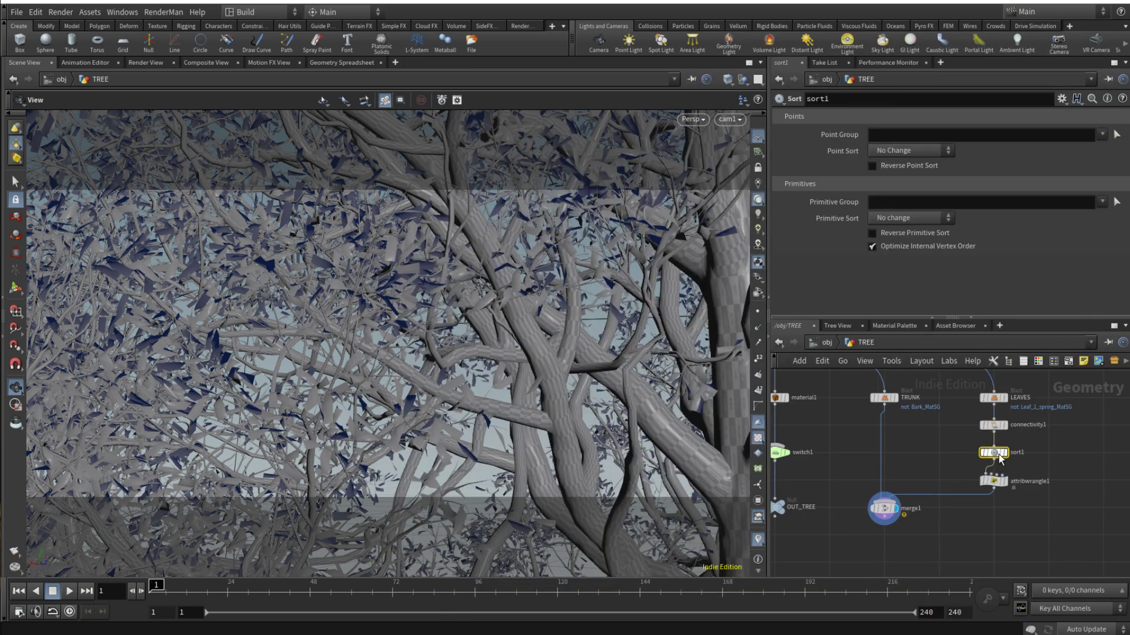
left_click(889, 218)
left_click(906, 368)
left_click(893, 235)
type("class")
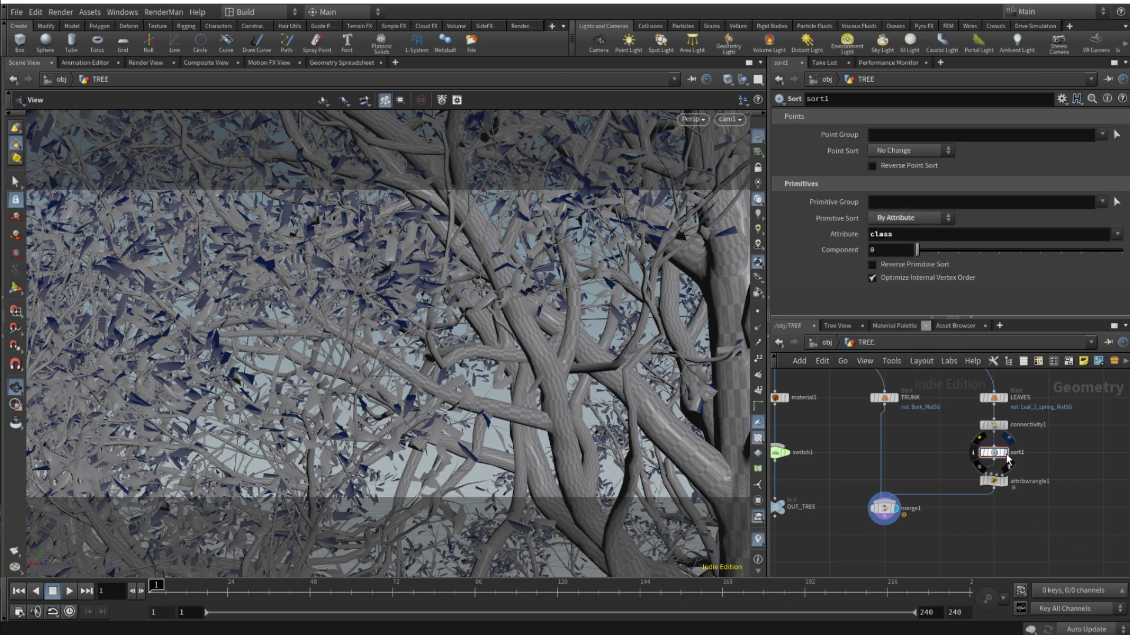
Display sort1 and inspect its primitive class values in the geometry spreadsheet, ordered from highest to lowest
left_click(1008, 461)
left_click(329, 62)
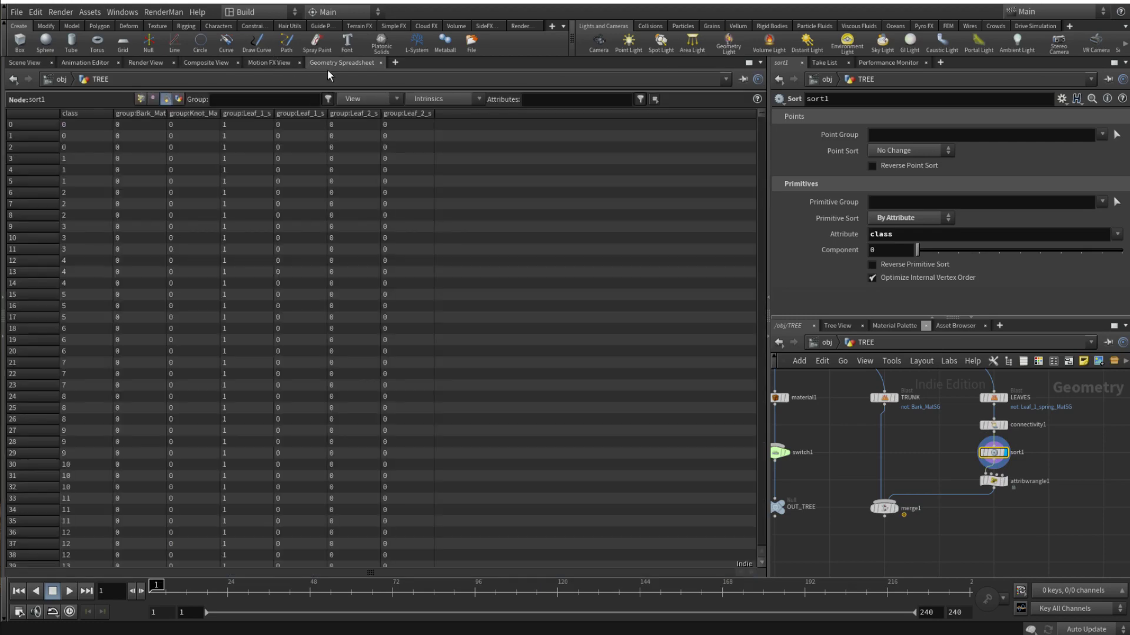
left_click(87, 113)
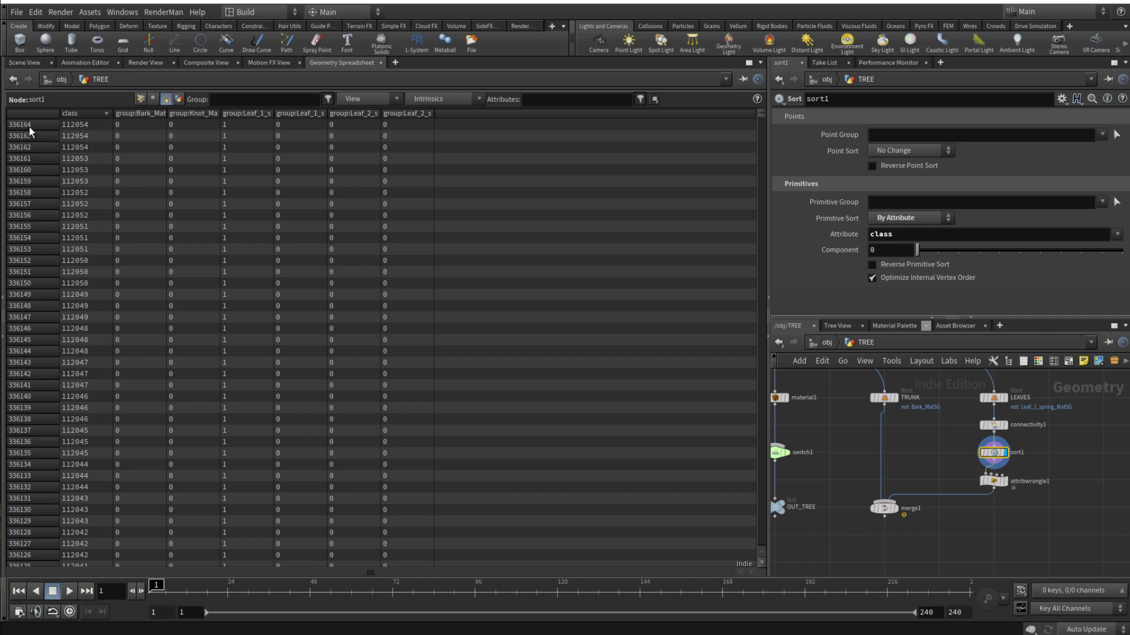
Display attribwrangle1 and write int i = nprimitives(0)-1; as the first line of its VEXpression
left_click(1000, 482)
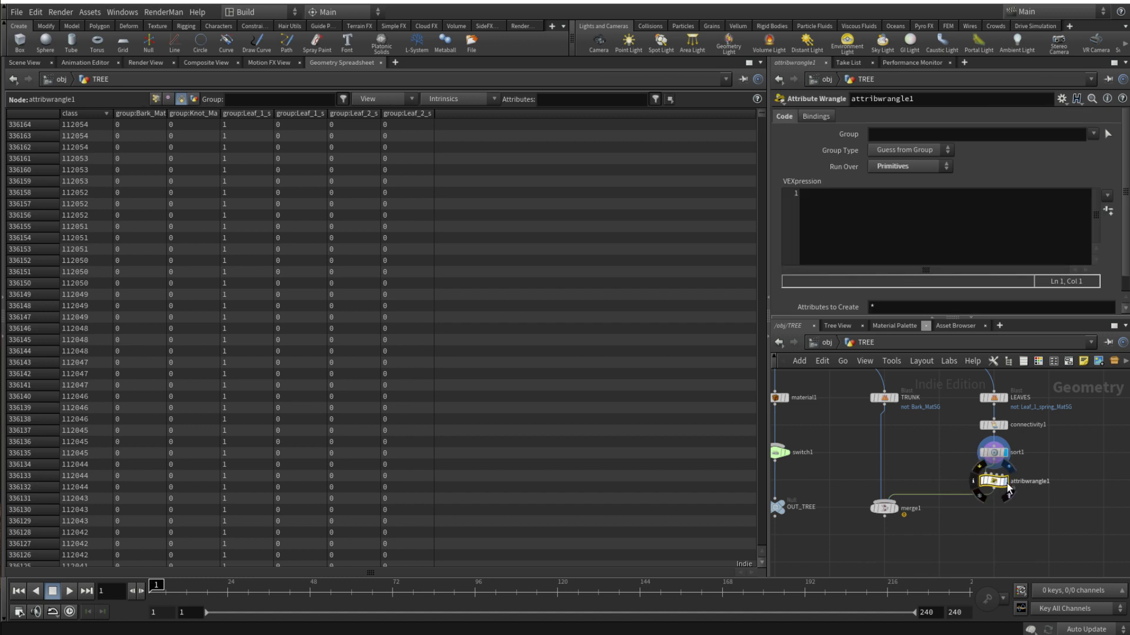
left_click(1008, 488)
left_click(904, 233)
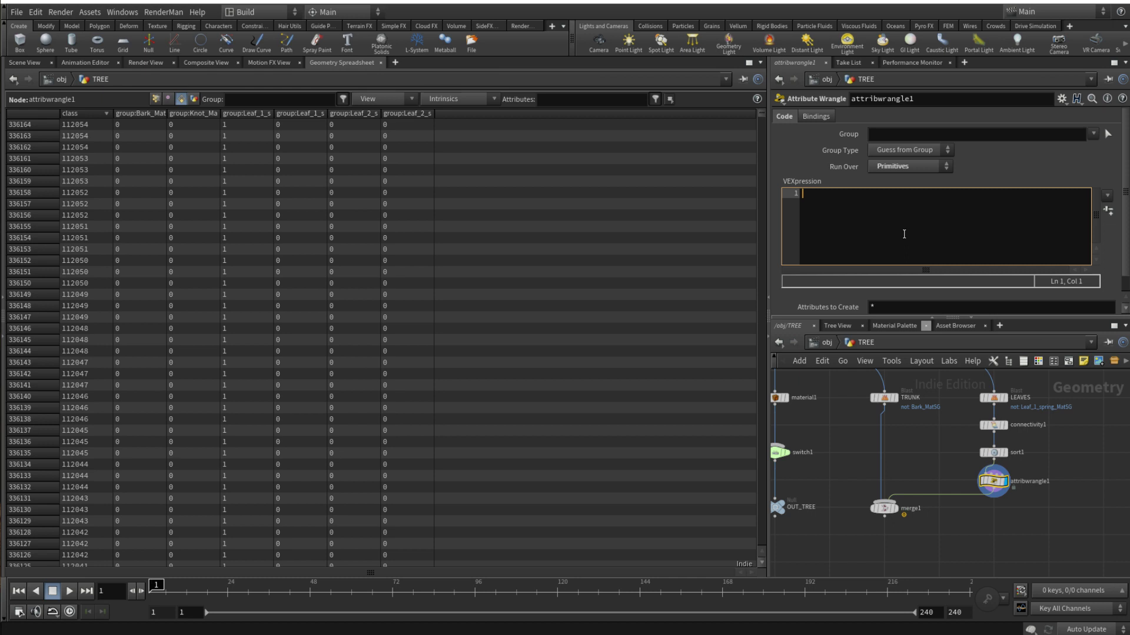
type("int i")
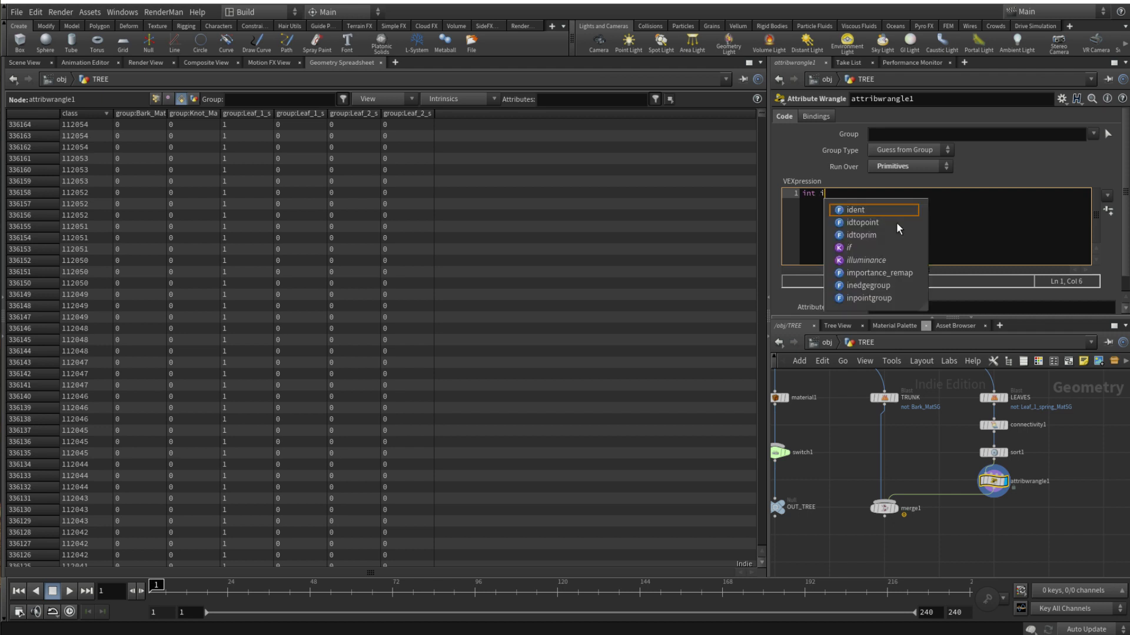
type(" = ")
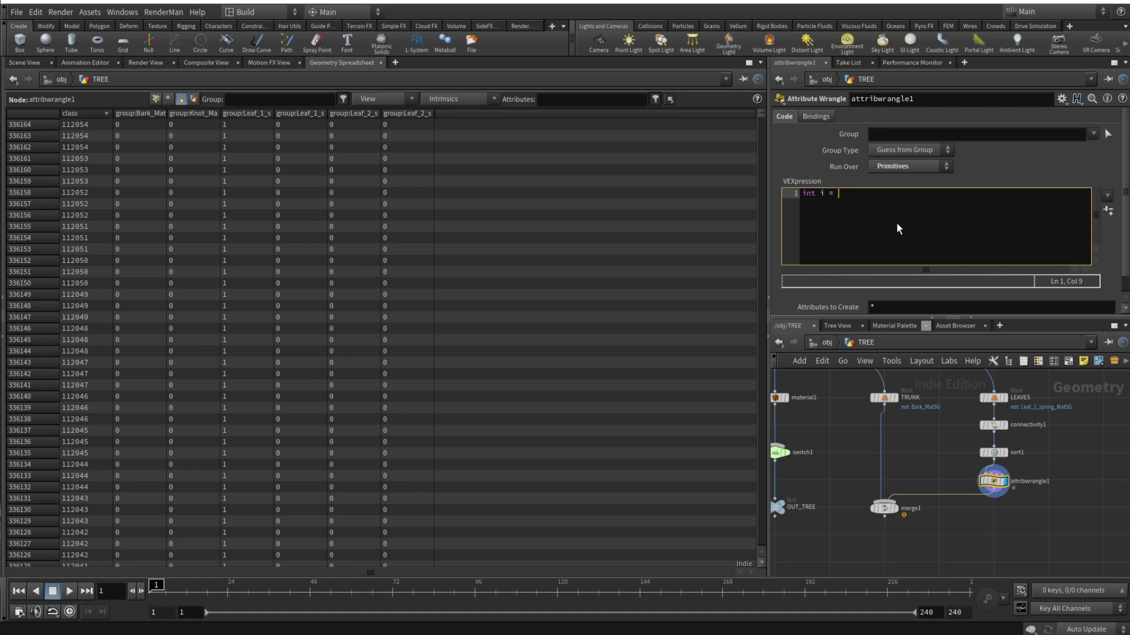
type("npr")
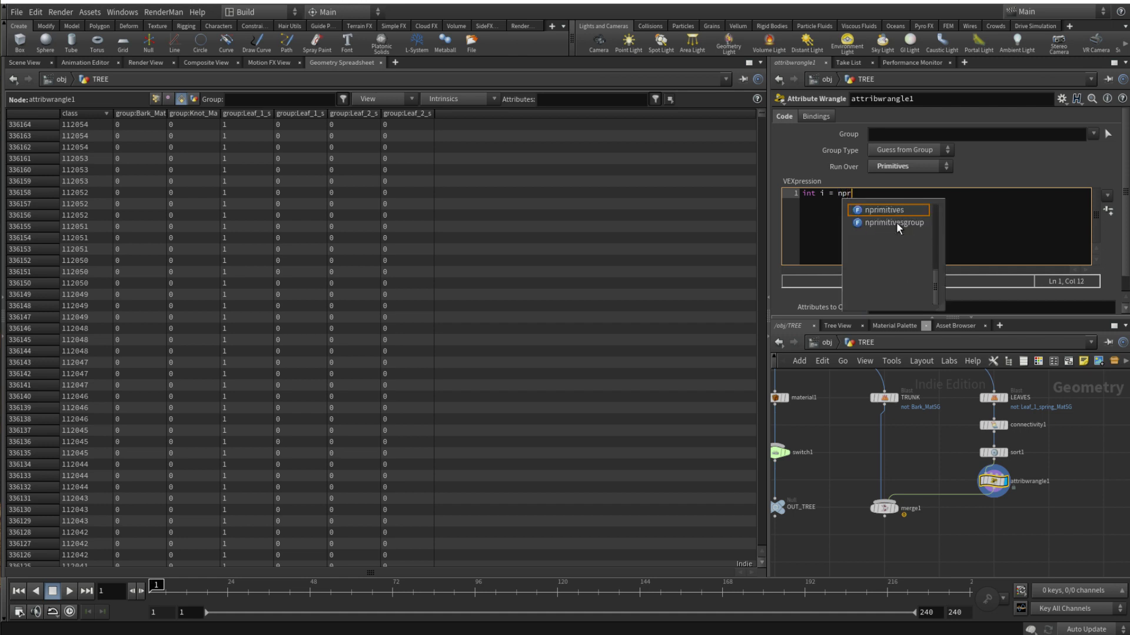
key("Return")
type("(0)")
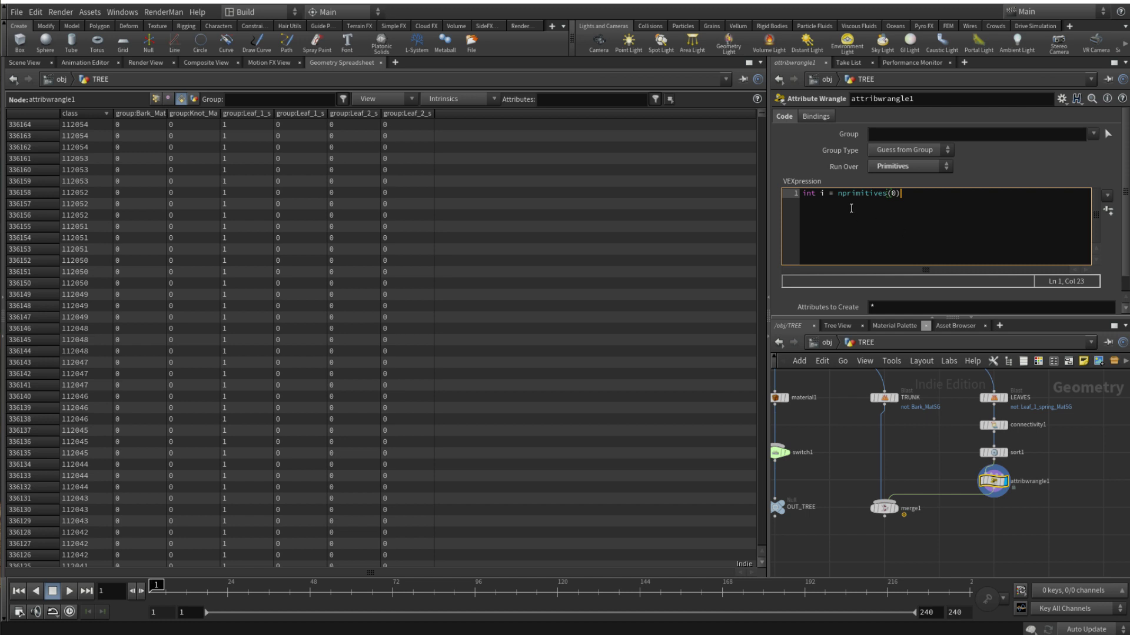
left_click_drag(838, 194, 889, 197)
left_click(907, 197)
type("-1;")
Add the line int max_class = prim(0, "class", i); below the nprimitives line in attribwrangle1's VEXpression
key("Return")
key("Return")
type("int")
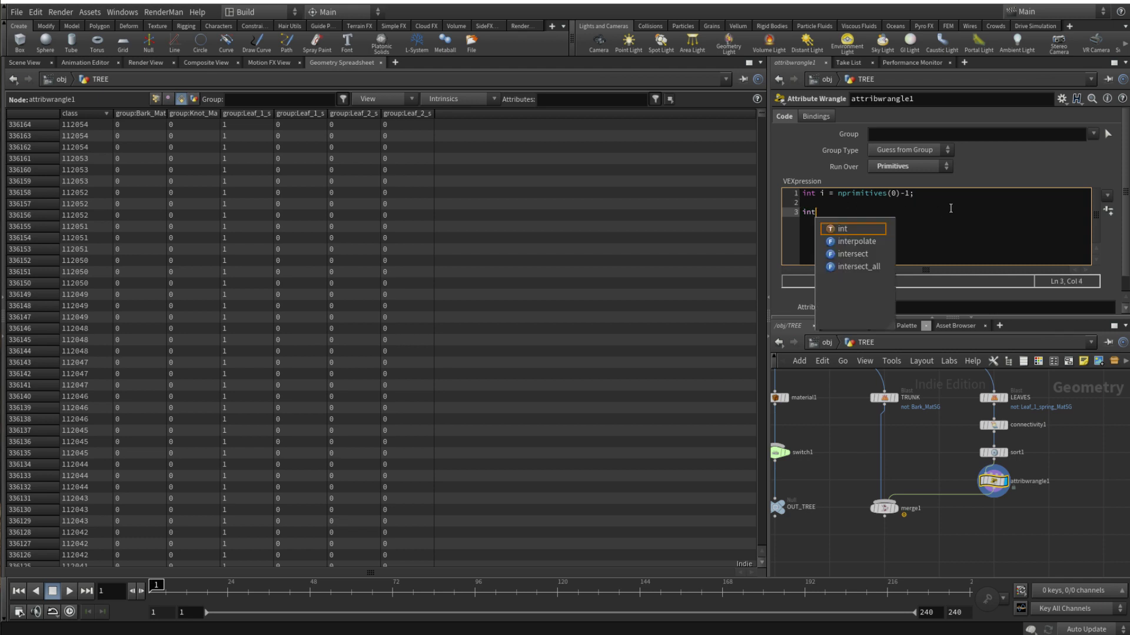
type(" max_c")
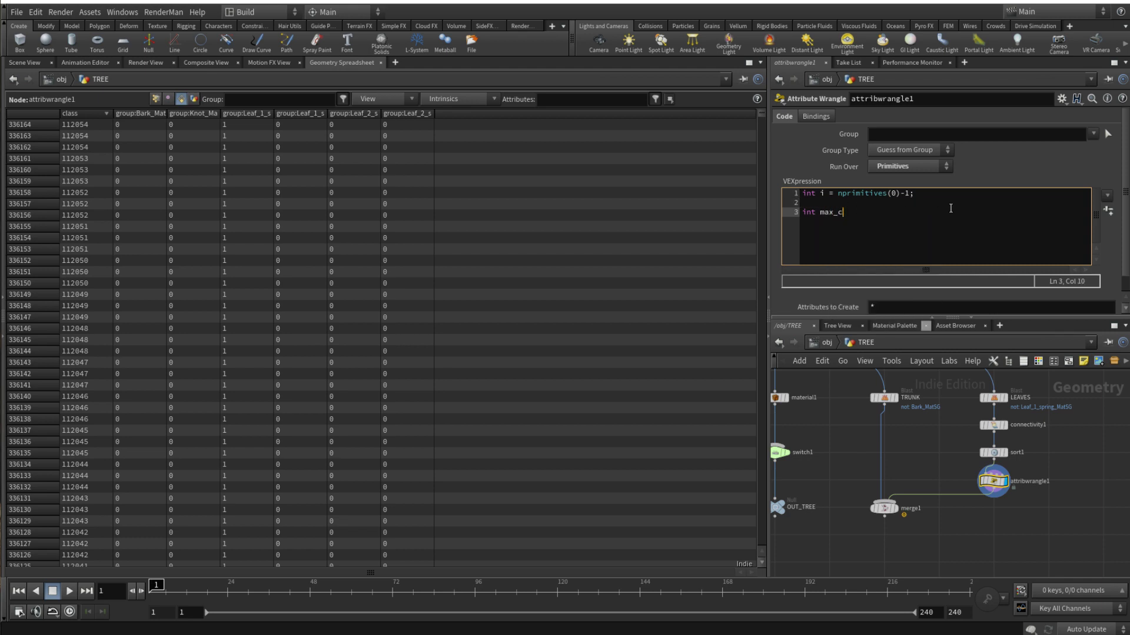
type("lass = prim")
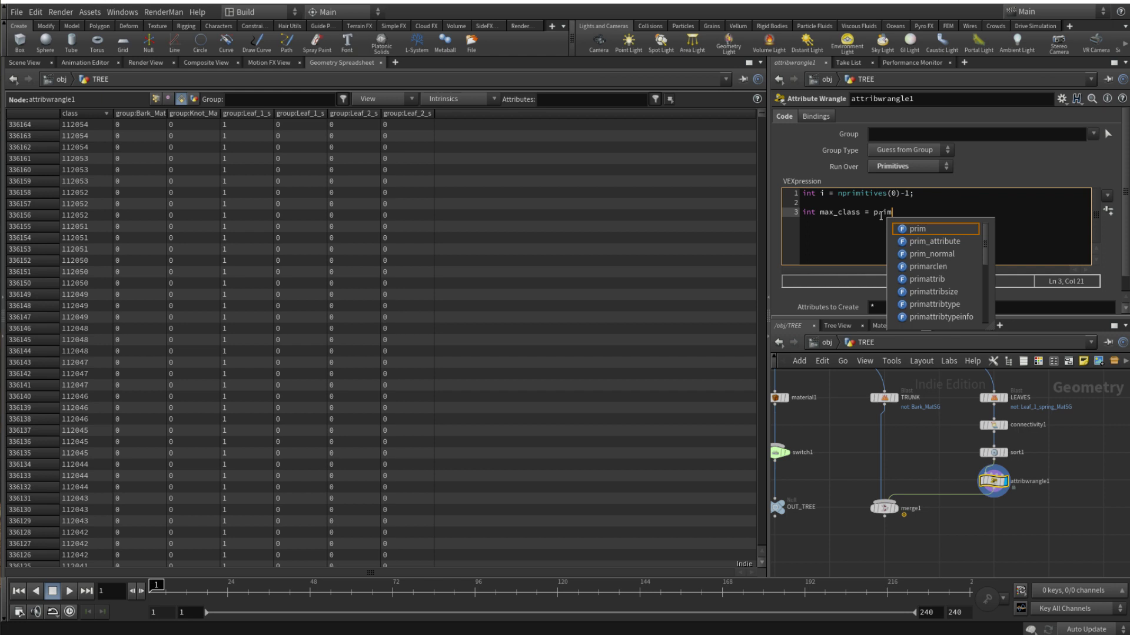
type("(")
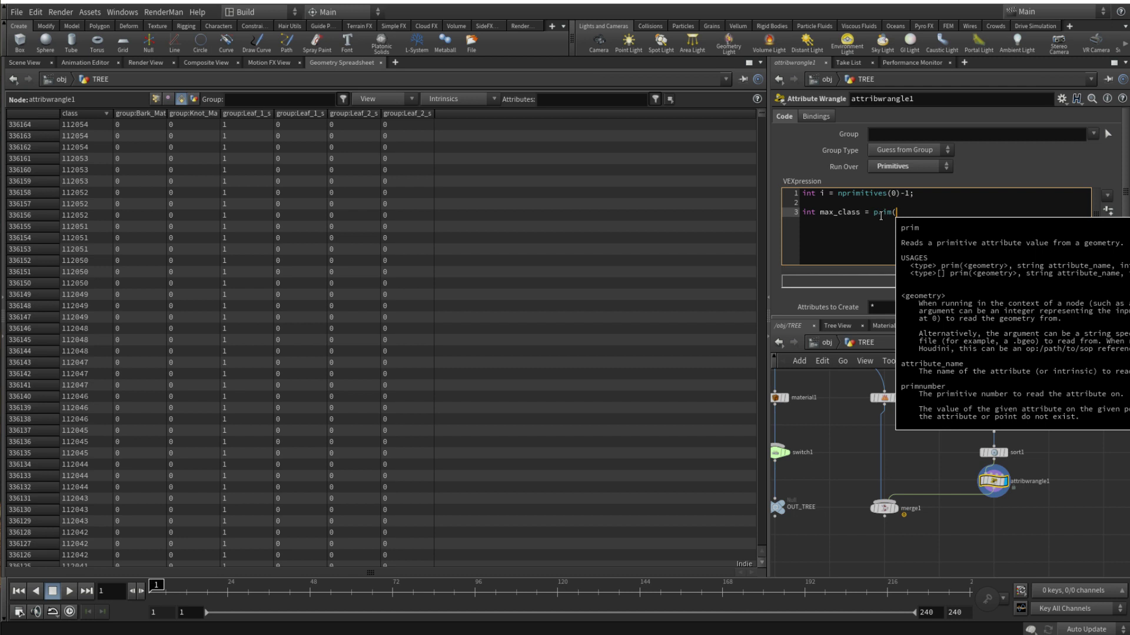
type("0, \"c")
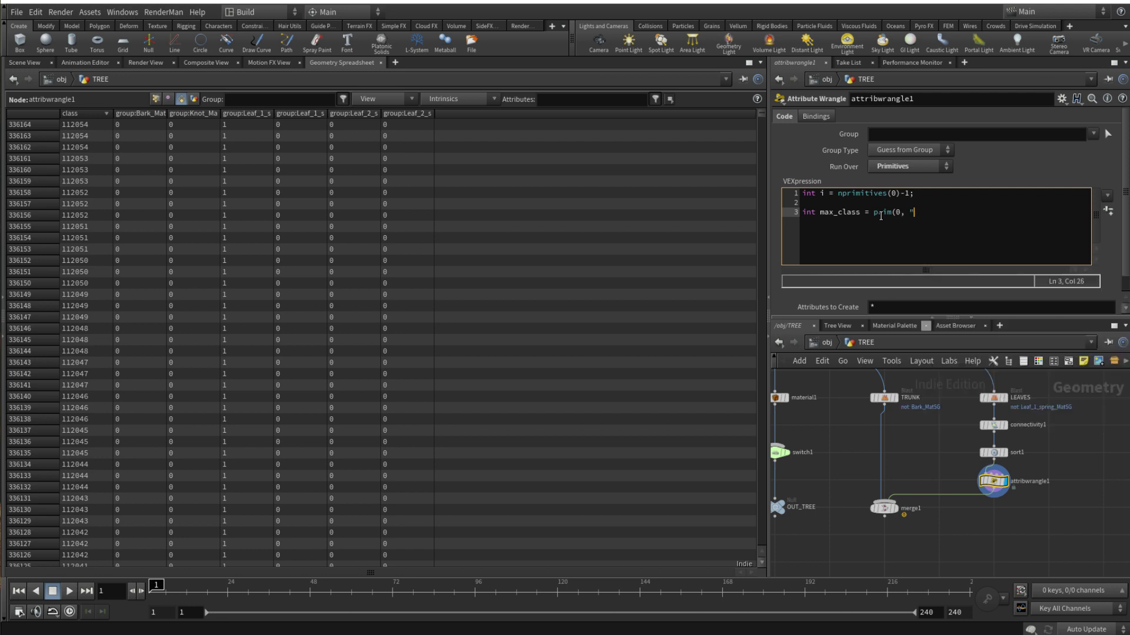
type("lass\",ii);")
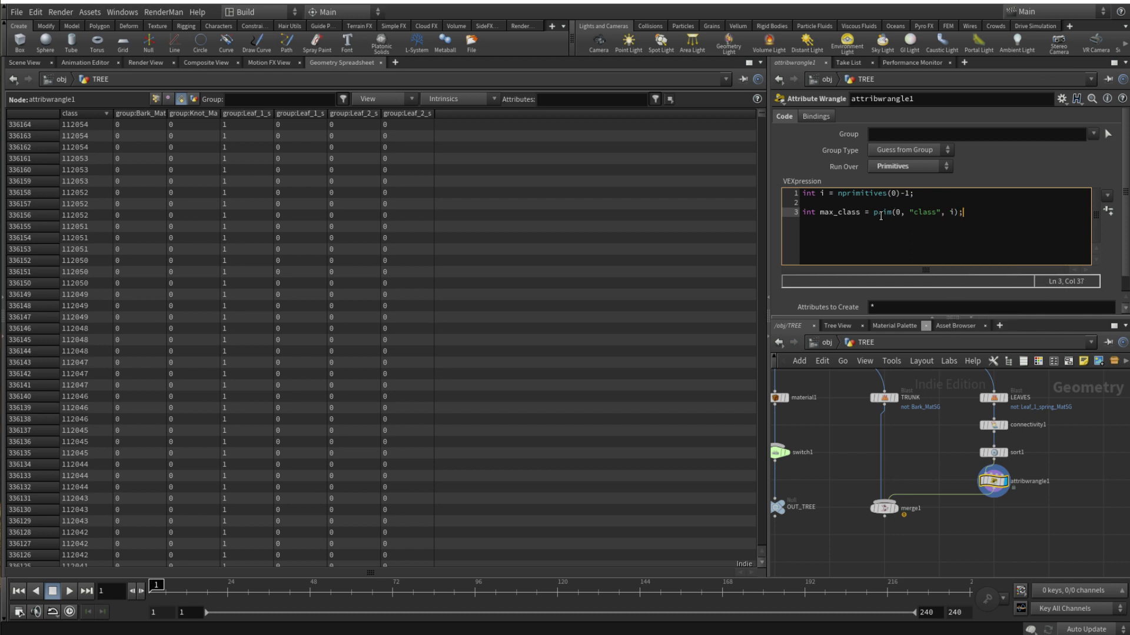
left_click(985, 540)
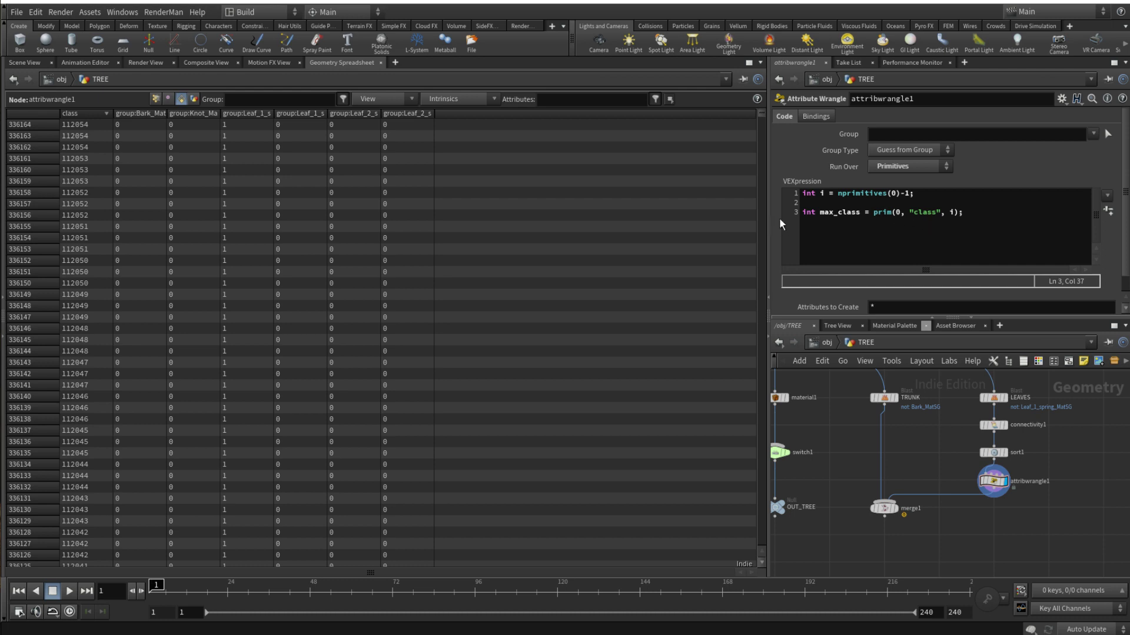
Turn max_class into the attribute i@max_class to check it in the geometry spreadsheet, and restore the int declaration
left_click_drag(819, 212, 810, 213)
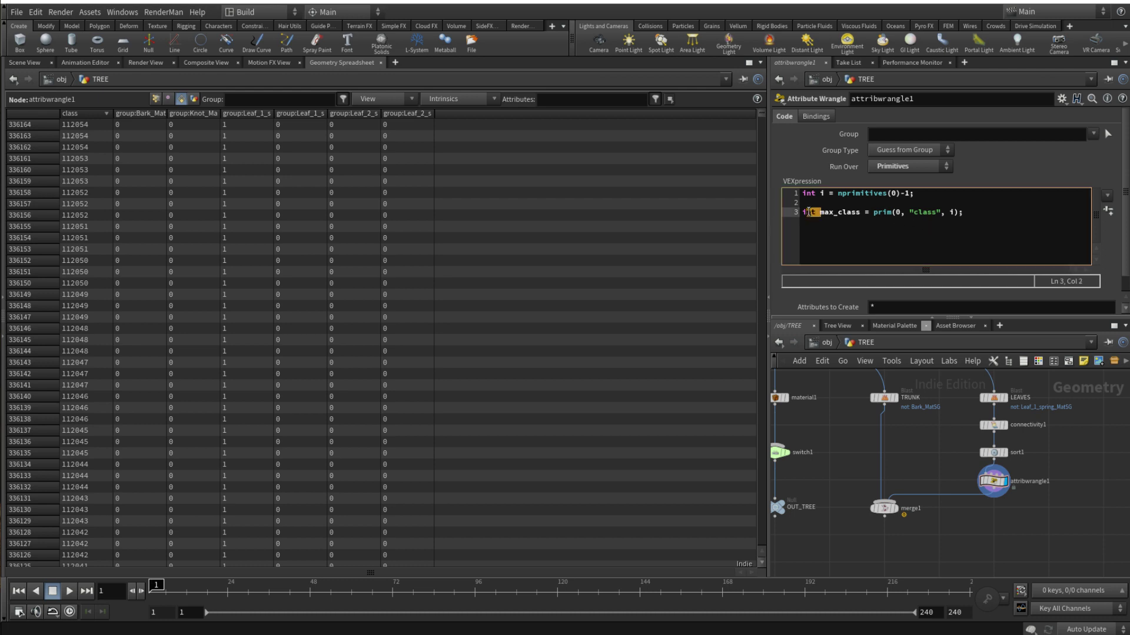
type("@")
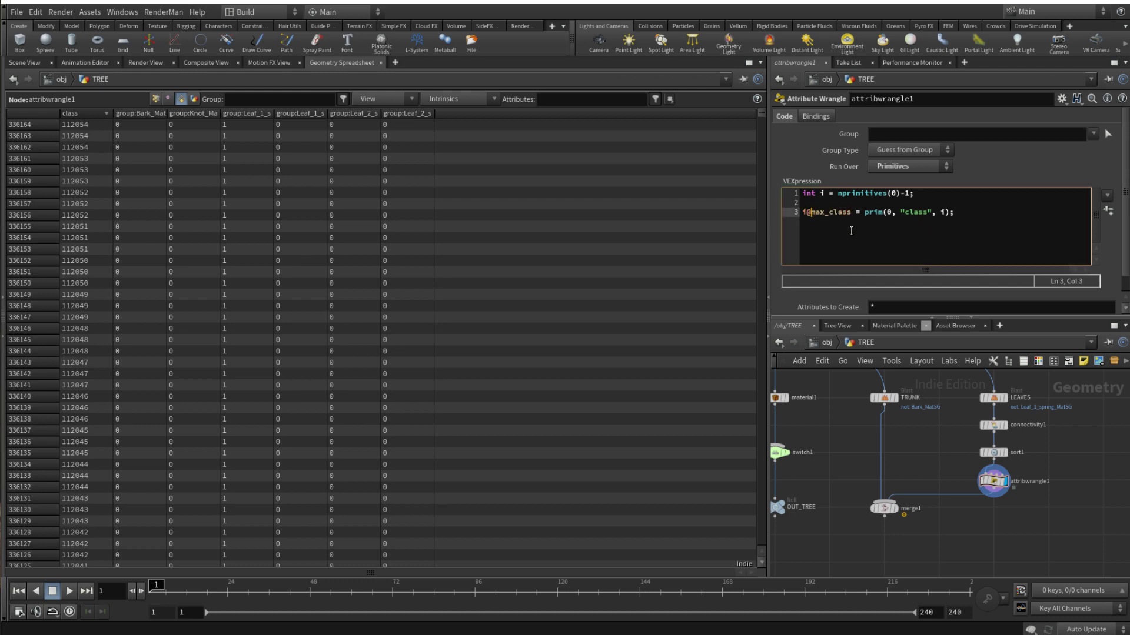
left_click(1071, 473)
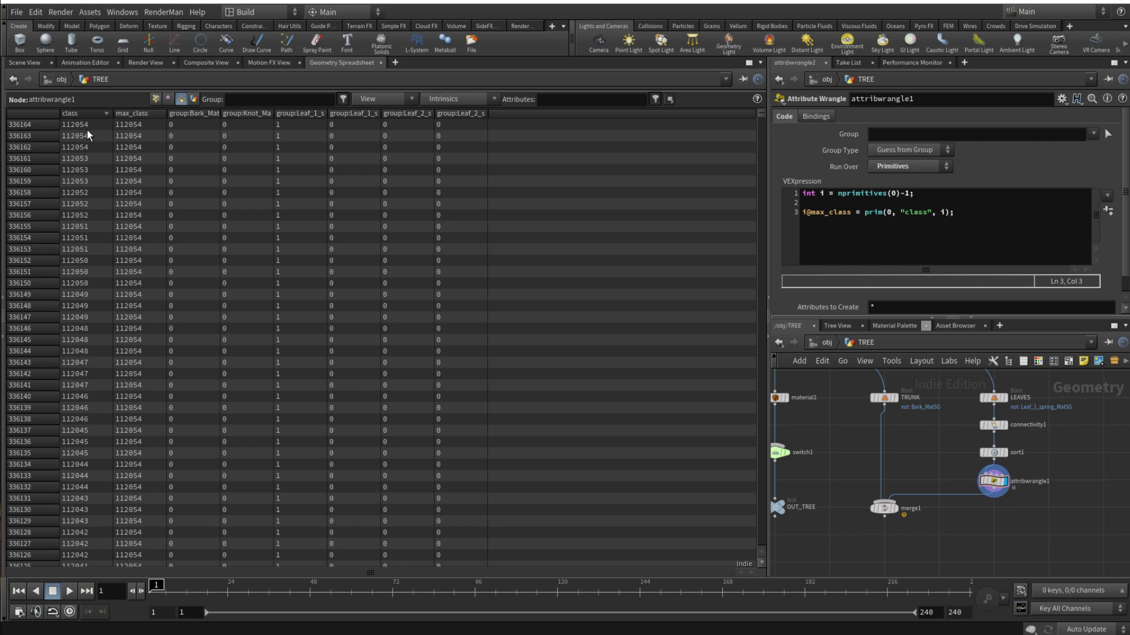
left_click(808, 212)
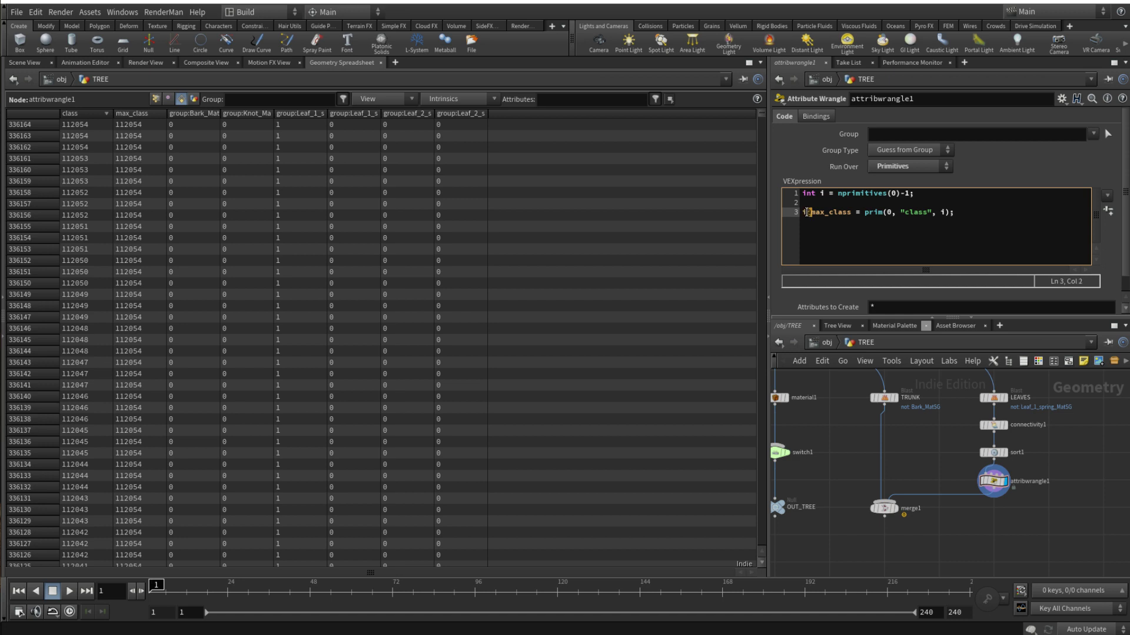
type("t")
left_click(987, 217)
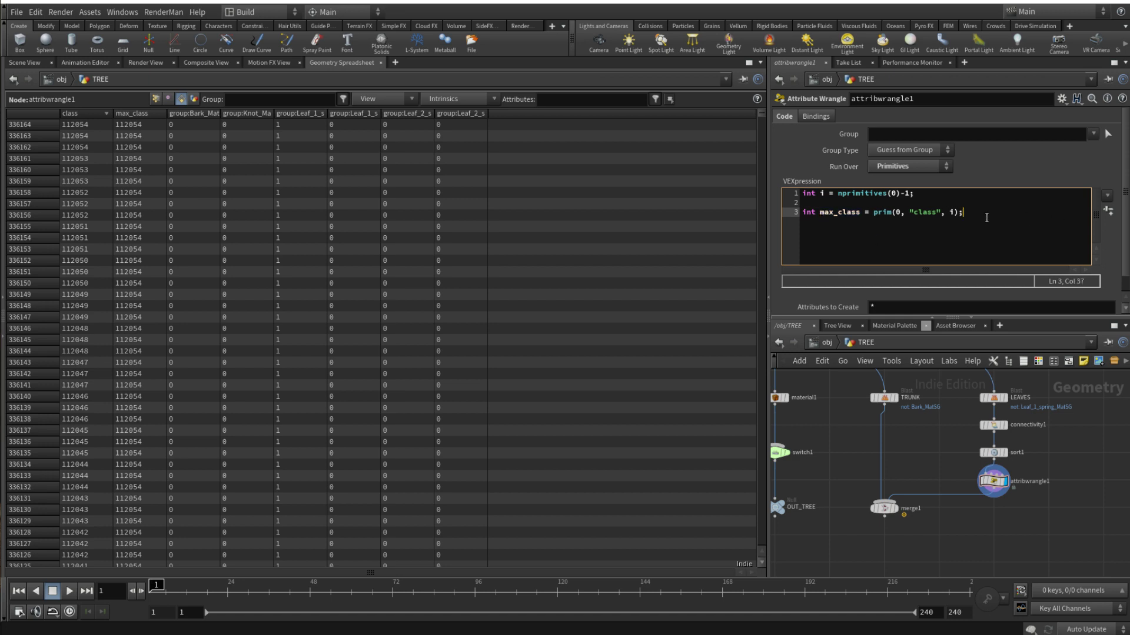
key("Return")
key("Return")
type("fo")
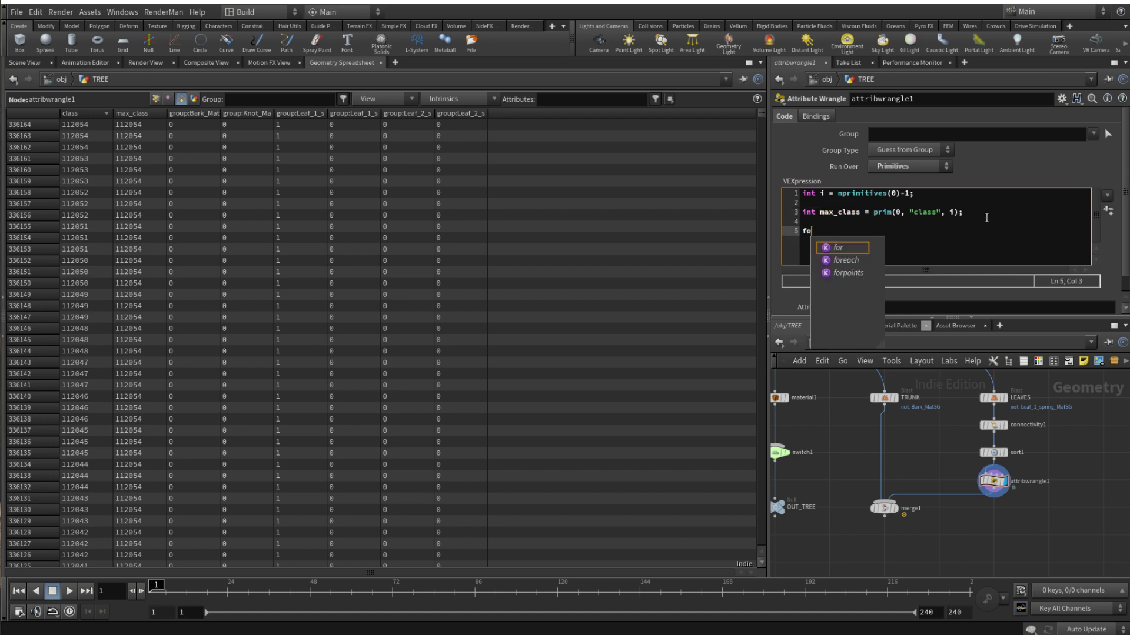
type("r(")
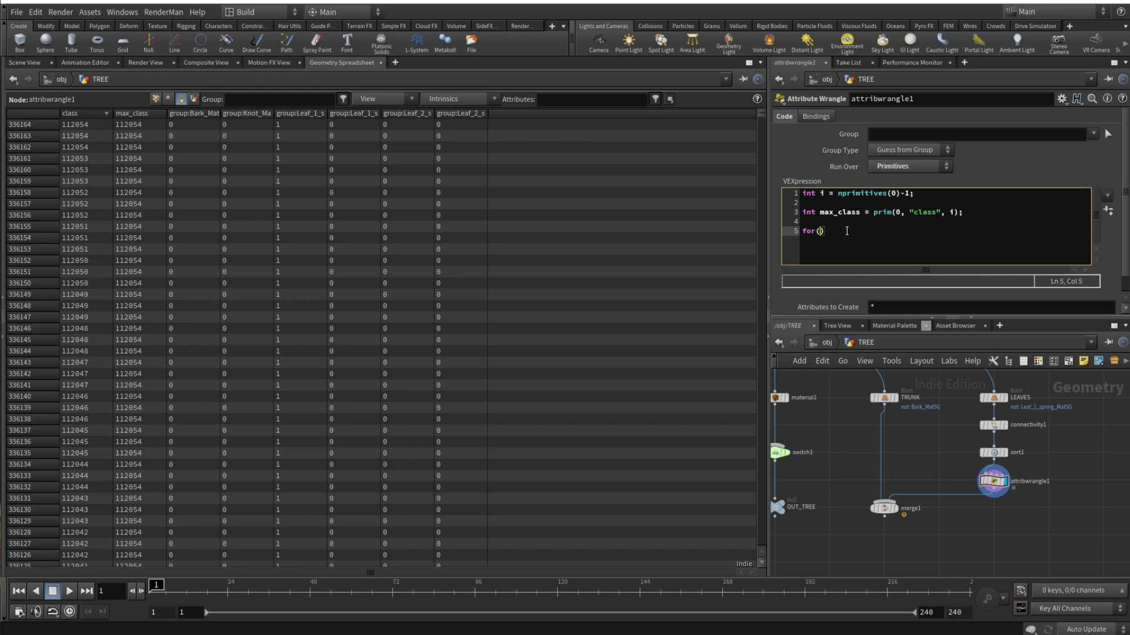
type("prim")
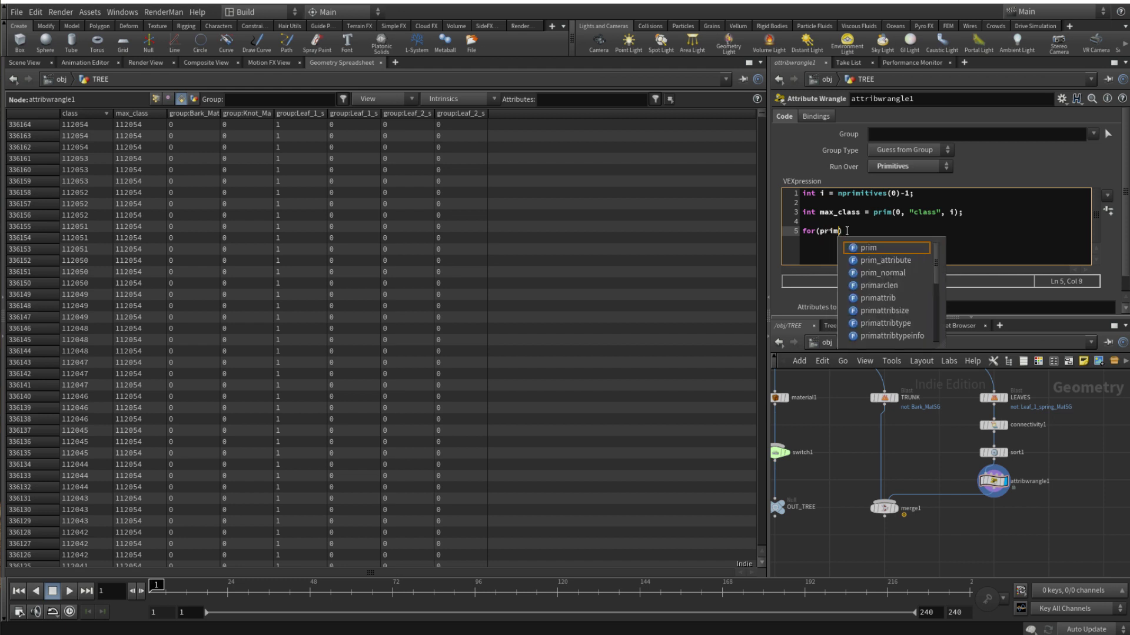
type("(")
type("0, \"cl")
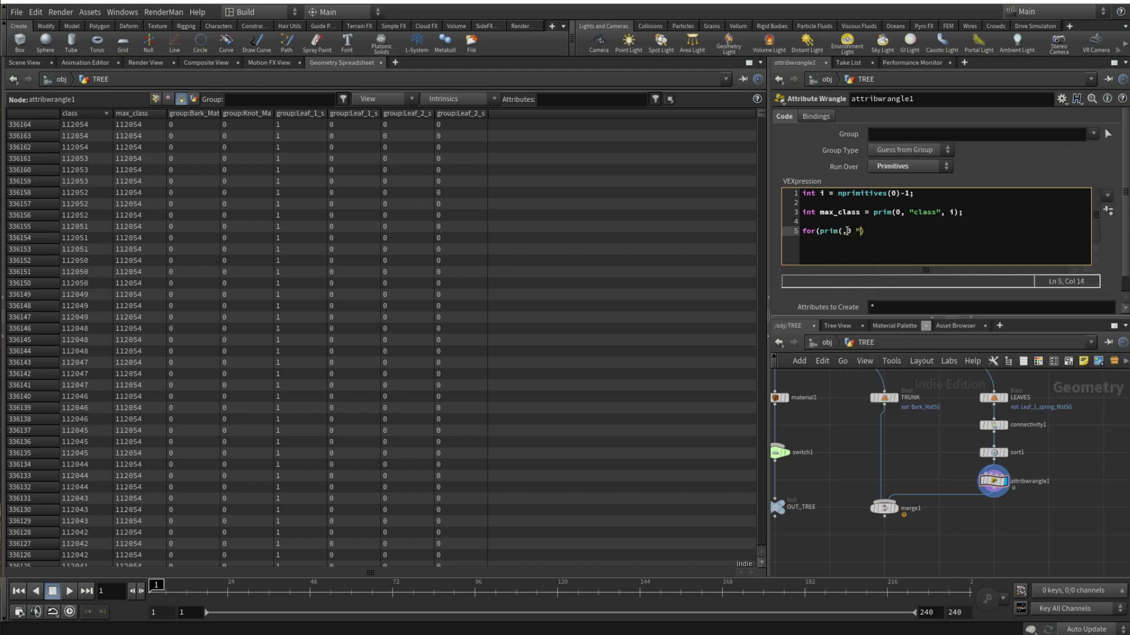
type("ass\", @primnum)<0.5*max_class")
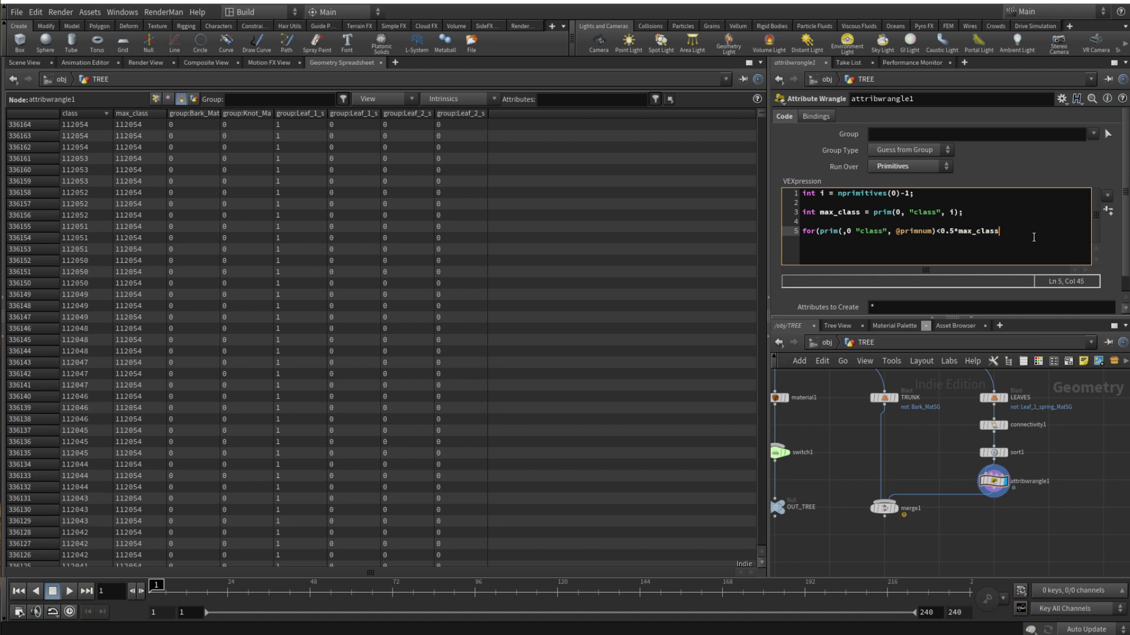
type(")")
Complete the for condition with <0.5*max_class and add a braces block beneath it
key("Return")
type("{")
key("Return")
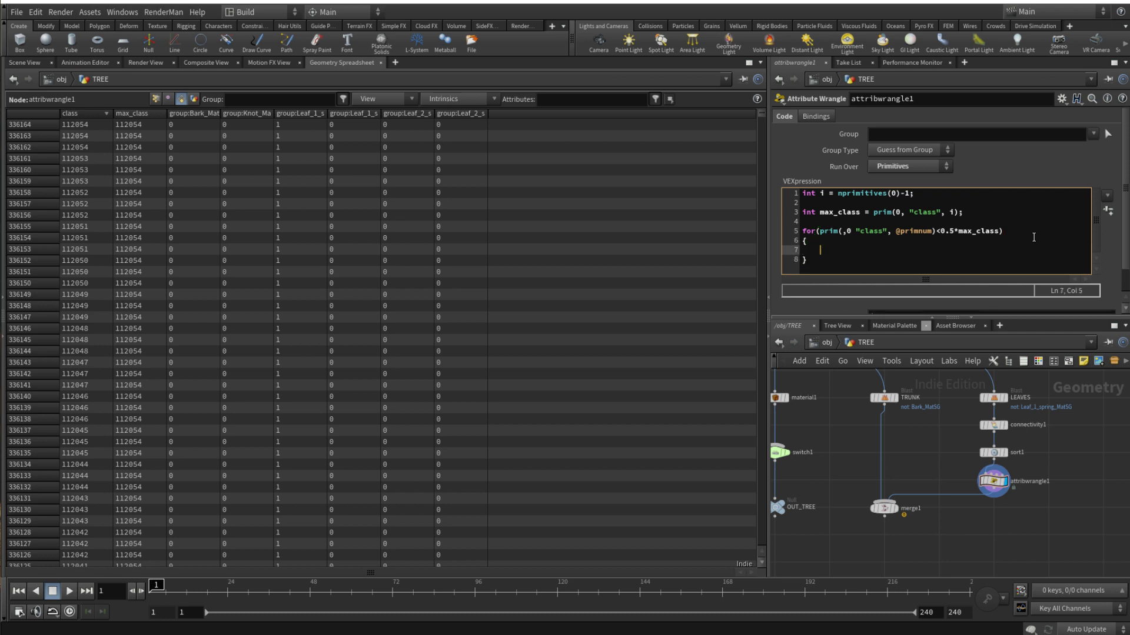
type("remove")
key("Down")
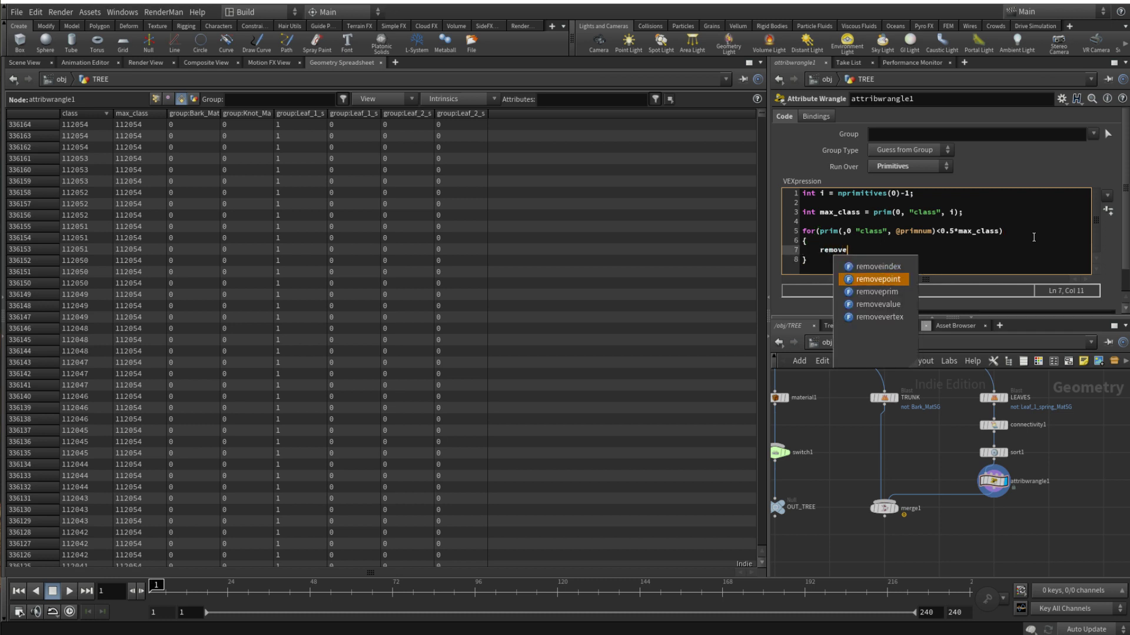
key("Down")
key("Return")
type("(0,")
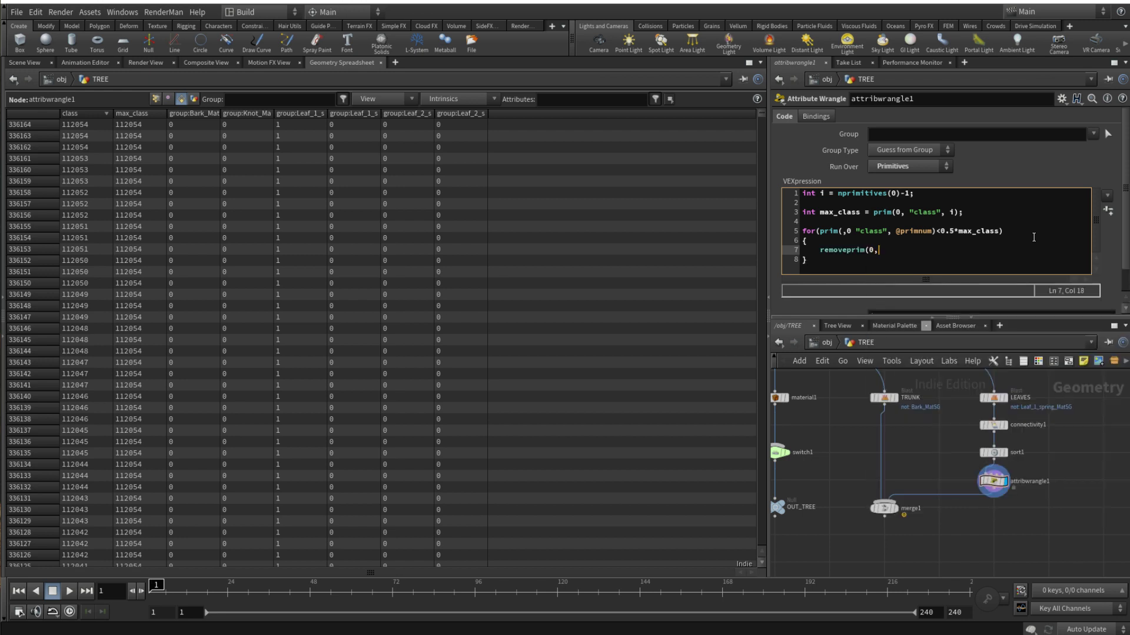
type(" @primnum, 1)")
key("Left")
key("Right")
type(";")
left_click(845, 231)
key("Delete")
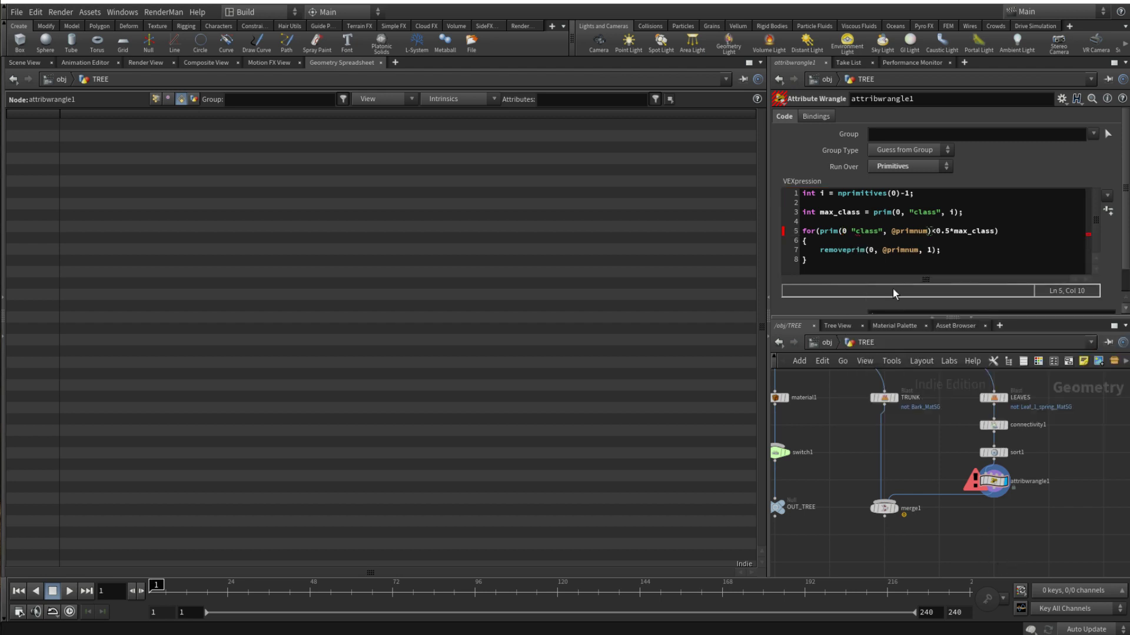
left_click_drag(852, 233, 847, 233)
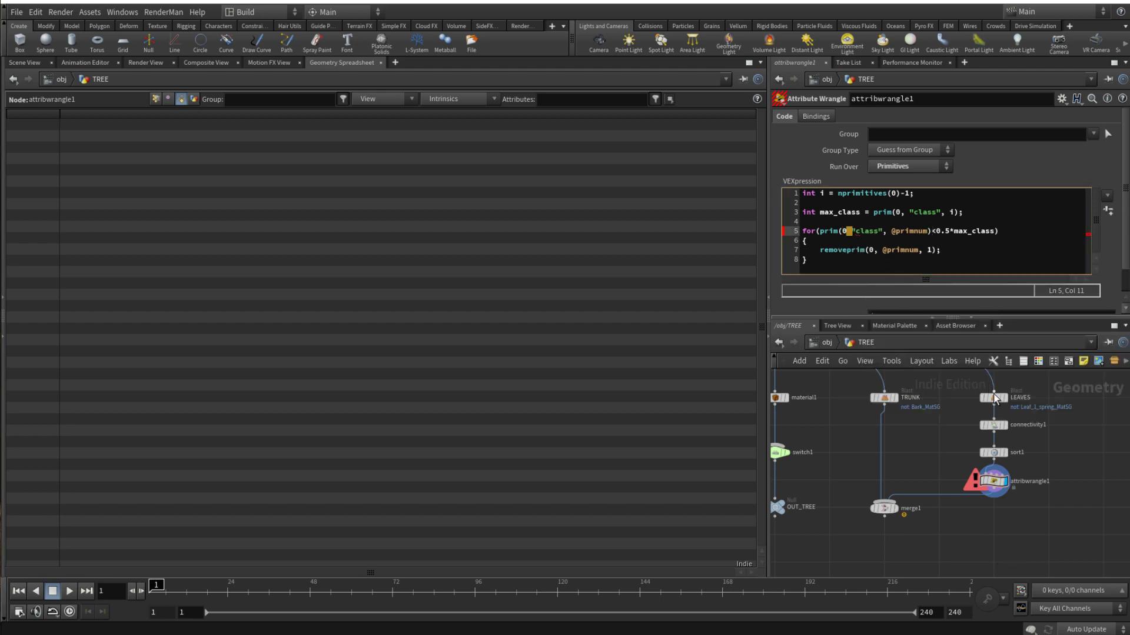
left_click(1002, 231)
type(")")
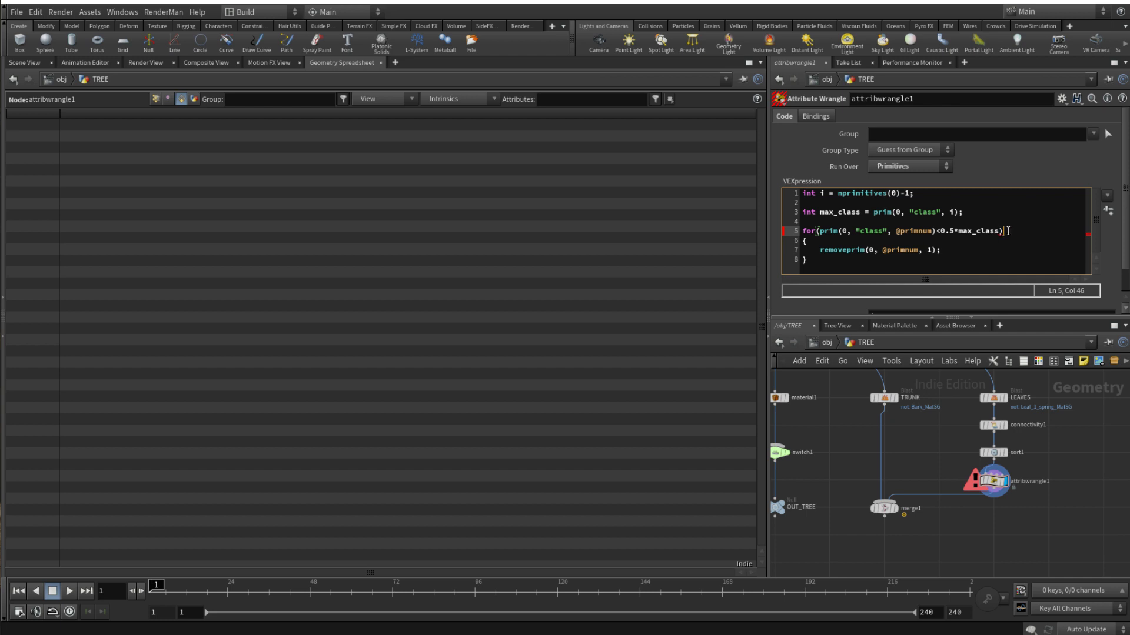
Check attribwrangle1's error details, replace for with if on line 5, and display the leaves in the Scene View
middle_click(986, 475)
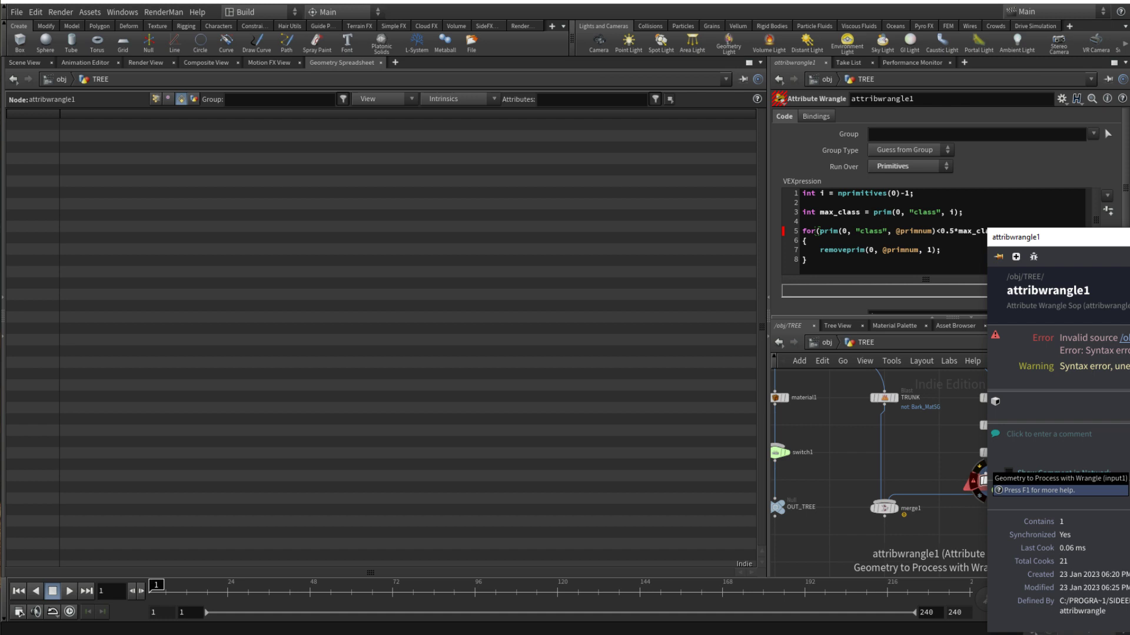
left_click(1017, 231)
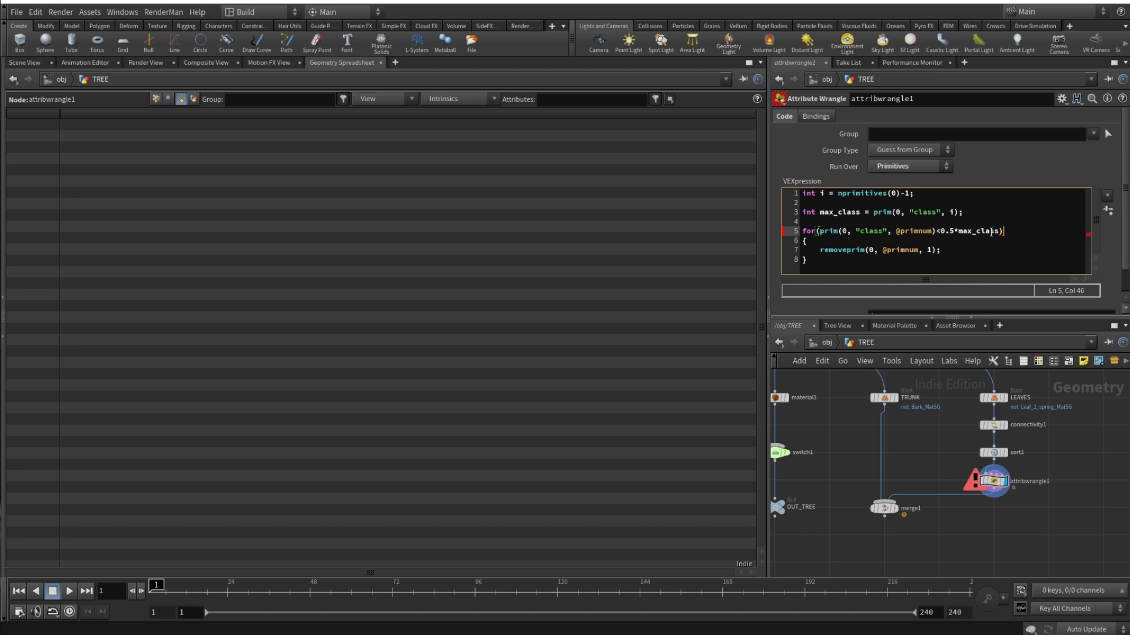
double_click(815, 231)
type("if")
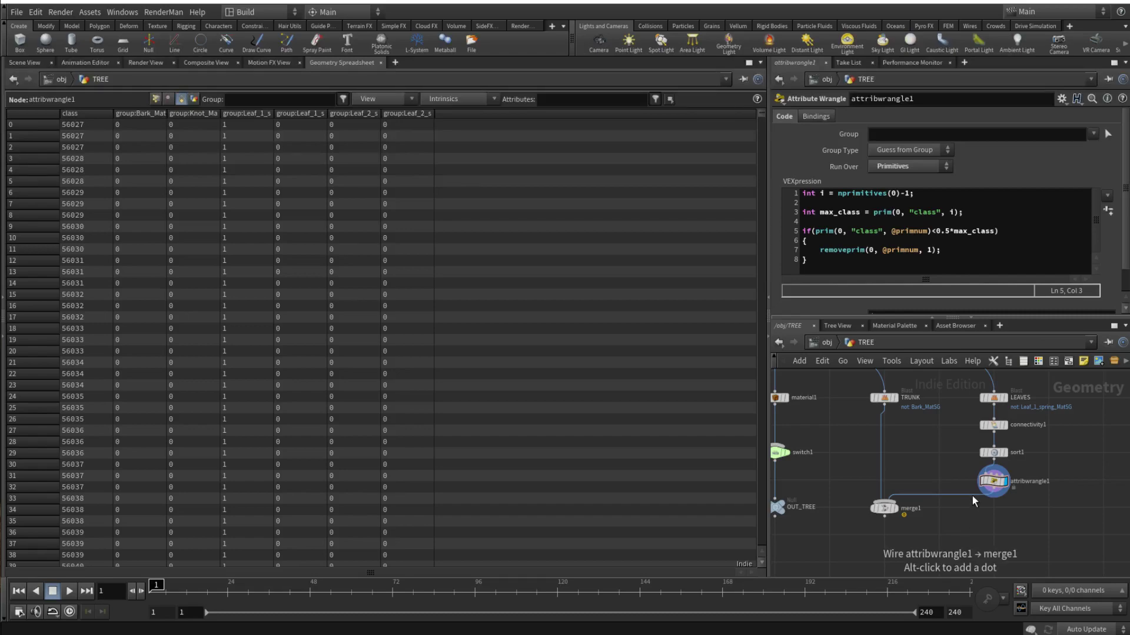
left_click(25, 62)
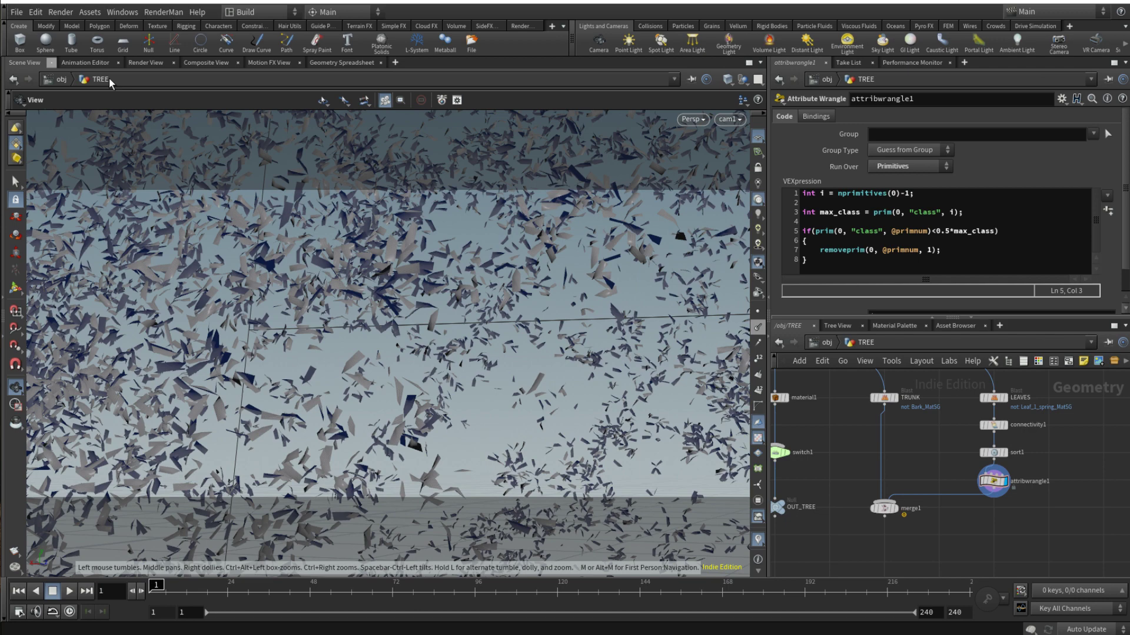
Add the line float th = max_class * chf("Threshold"); between the max_class declaration and the if statement
left_click_drag(951, 234, 939, 228)
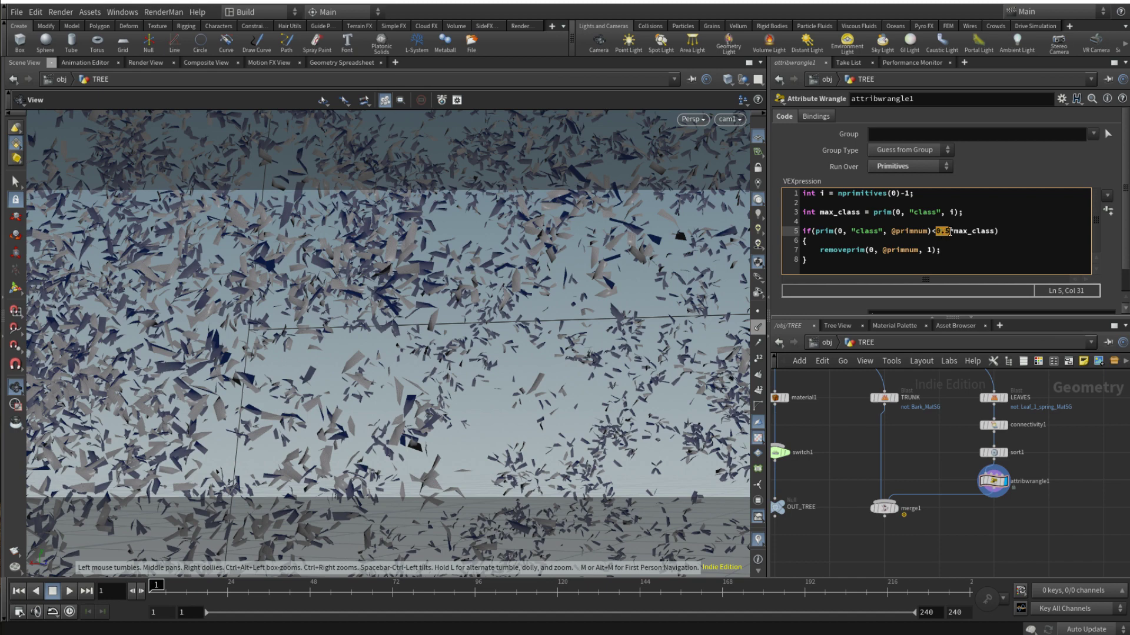
left_click(974, 215)
key("Return")
key("Return")
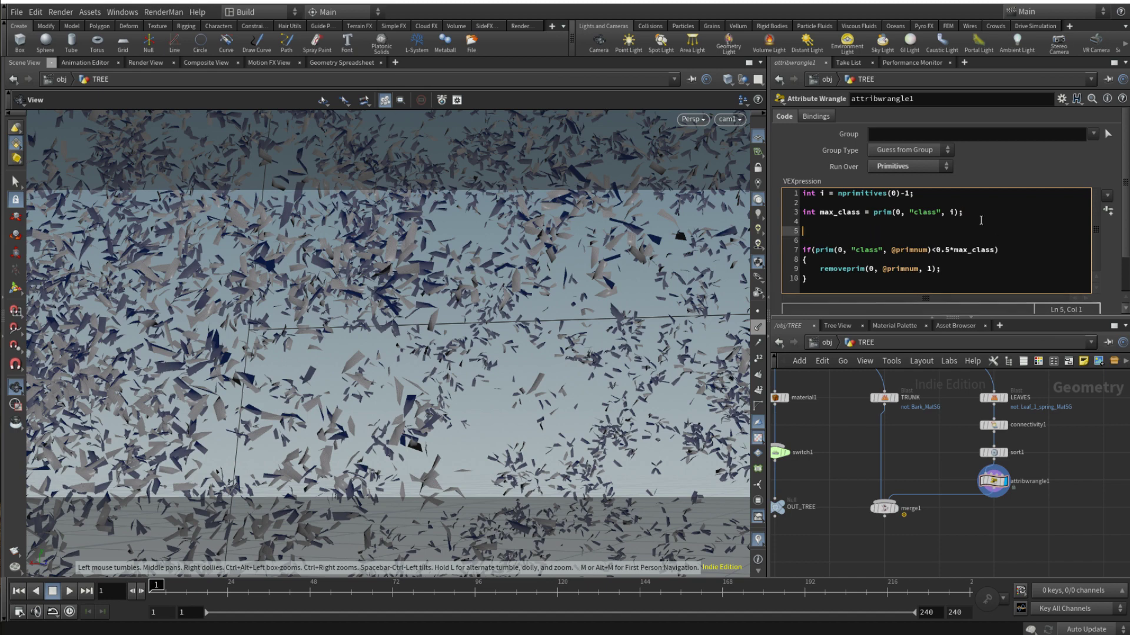
type("float th =")
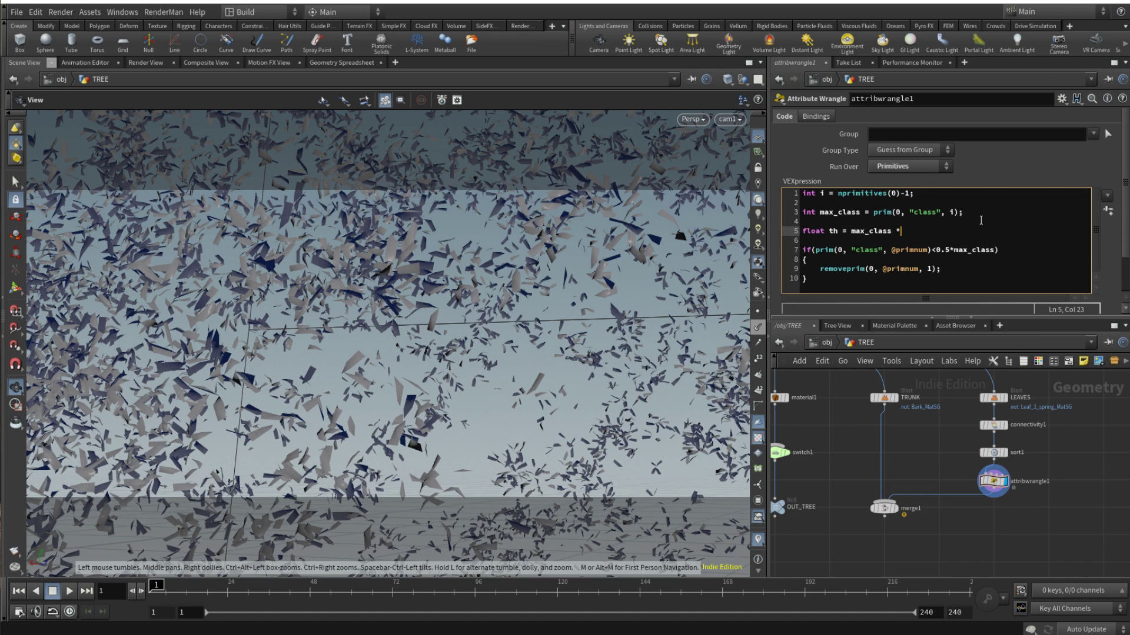
type("max_class * chf(\"THreshold")
left_click(992, 228)
type(";")
Replace 0.5*max_class in the if condition with th, and create the Threshold parameter from the code's channel reference
left_click_drag(992, 252, 938, 253)
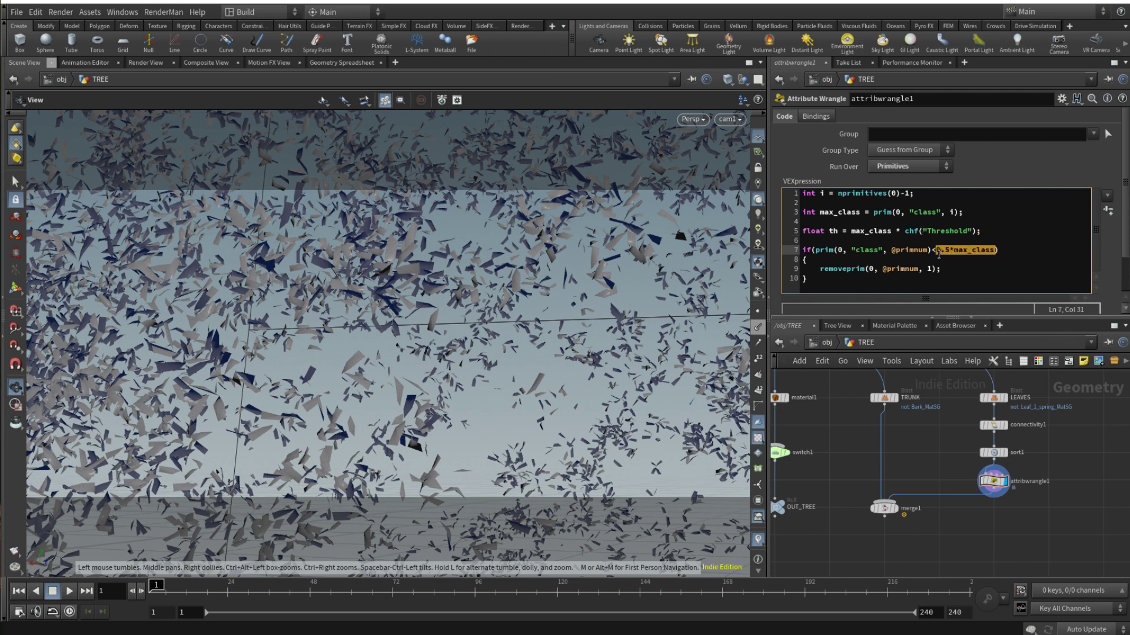
type("th")
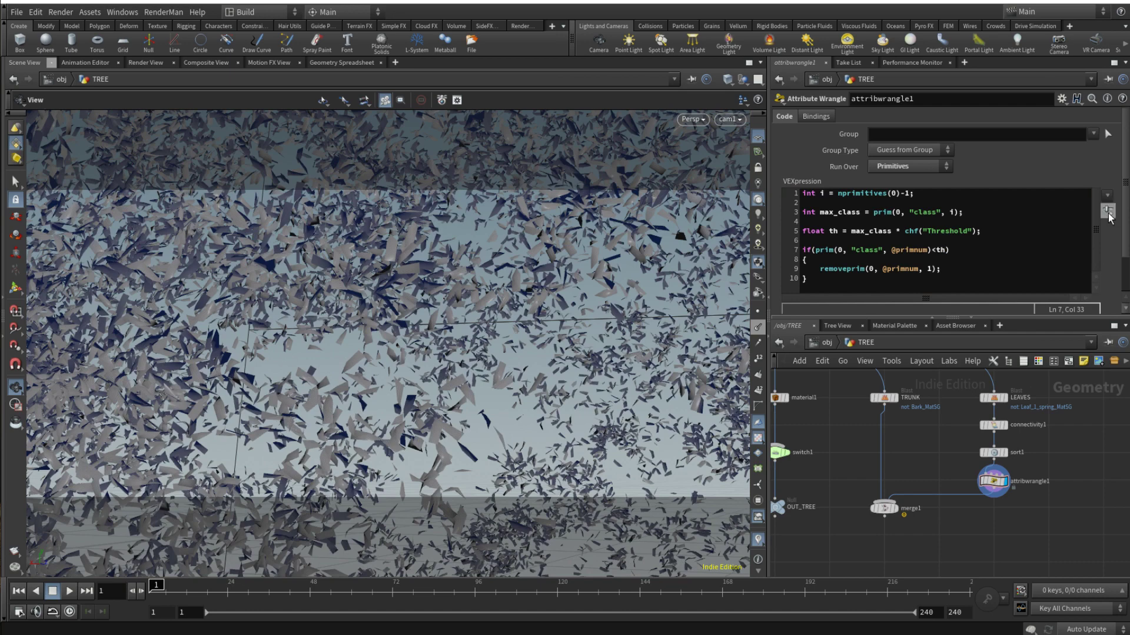
left_click(1109, 214)
Raise attribwrangle1's Threshold parameter to 0.96 and display merge1 with the trunk and thinned leaves together
scroll(1125, 208, "down", 3)
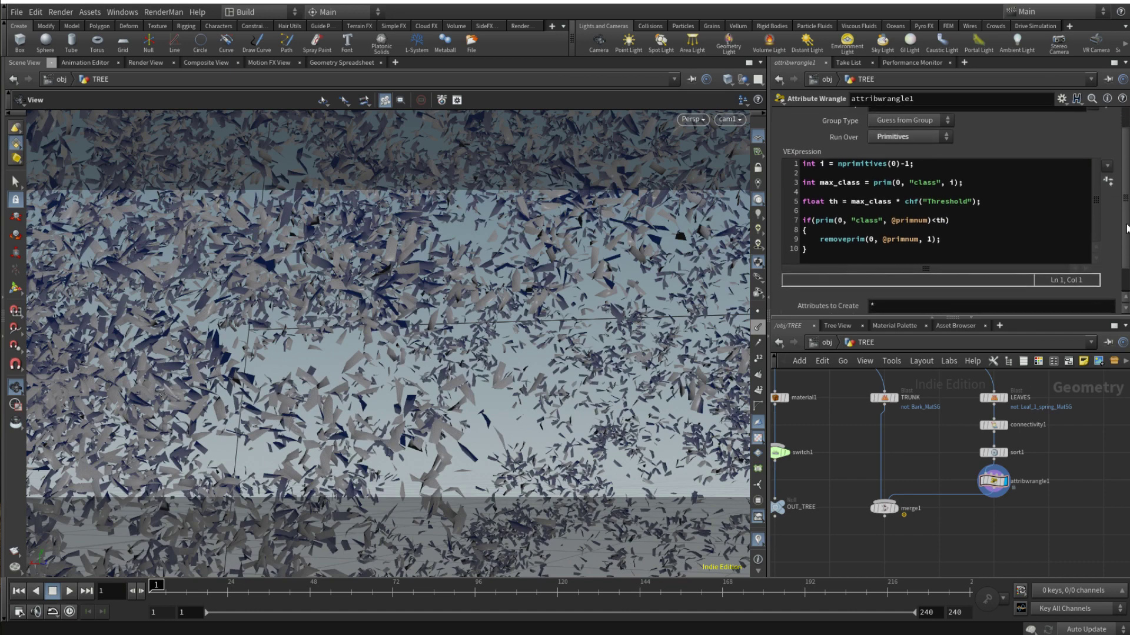
left_click_drag(932, 305, 1094, 312)
left_click(895, 306)
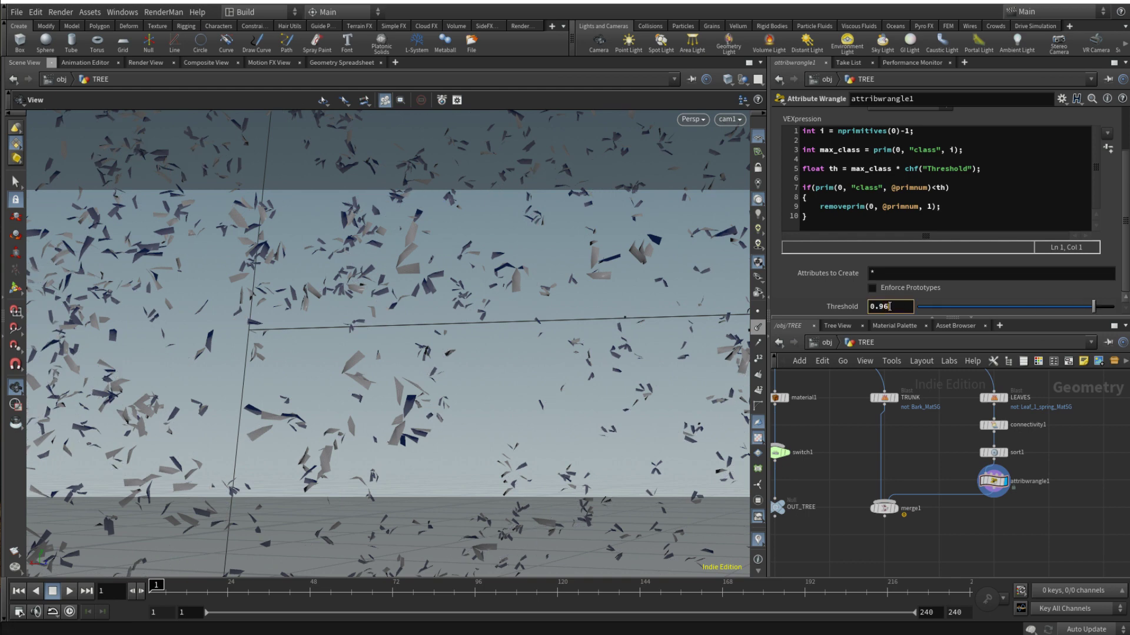
key("Return")
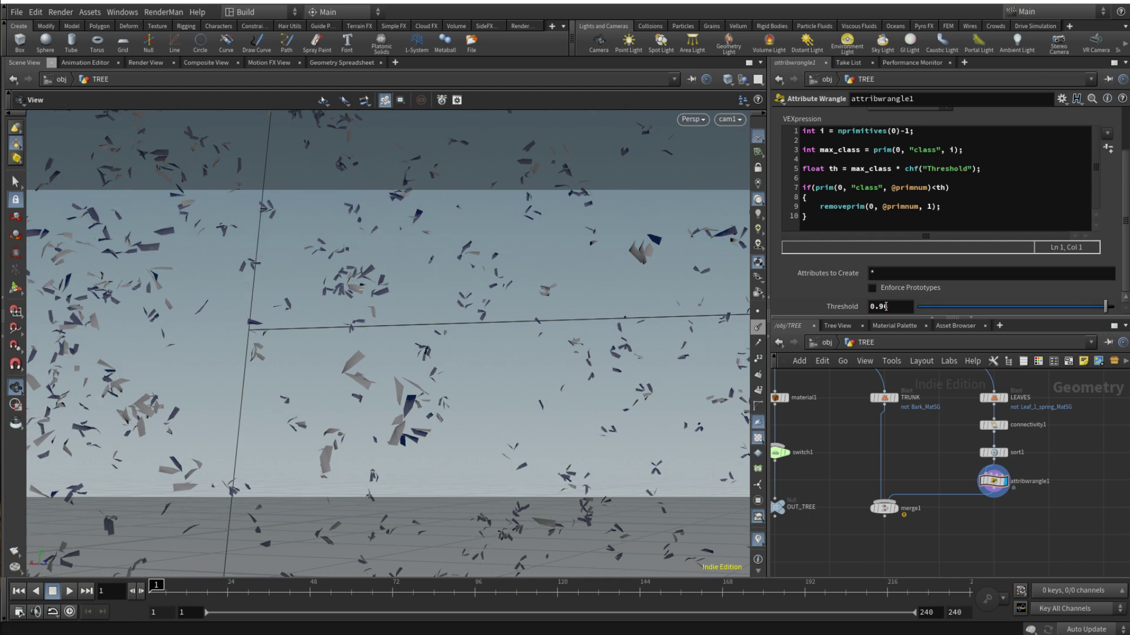
left_click(896, 509)
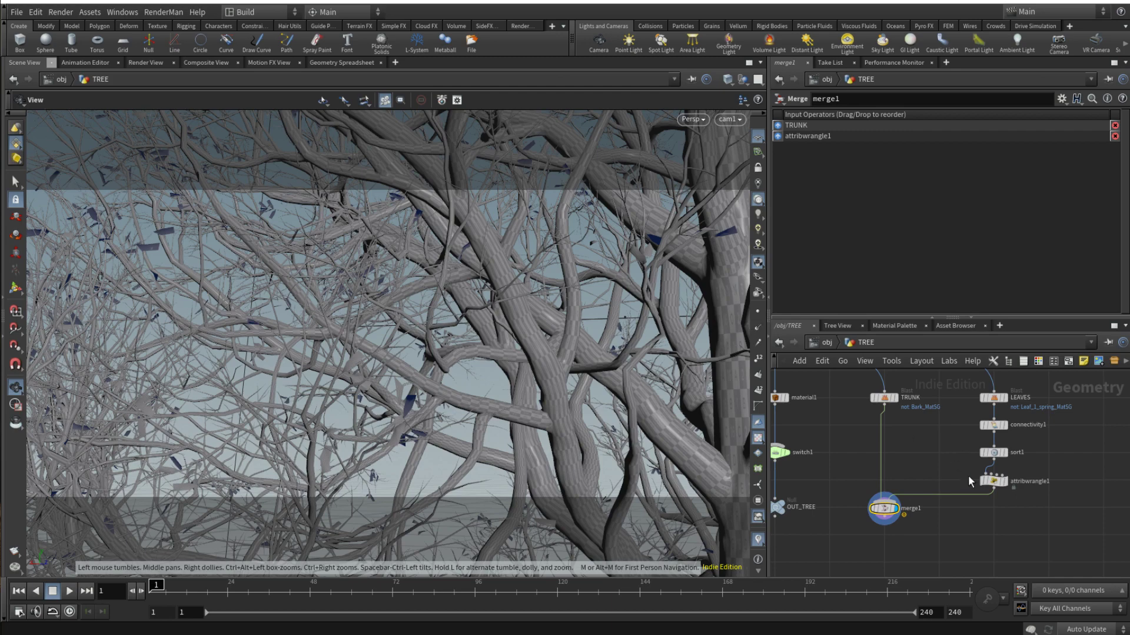
Set attribwrangle1's Threshold to 0.97 while merge1 stays displayed
left_click(995, 481)
left_click(895, 309)
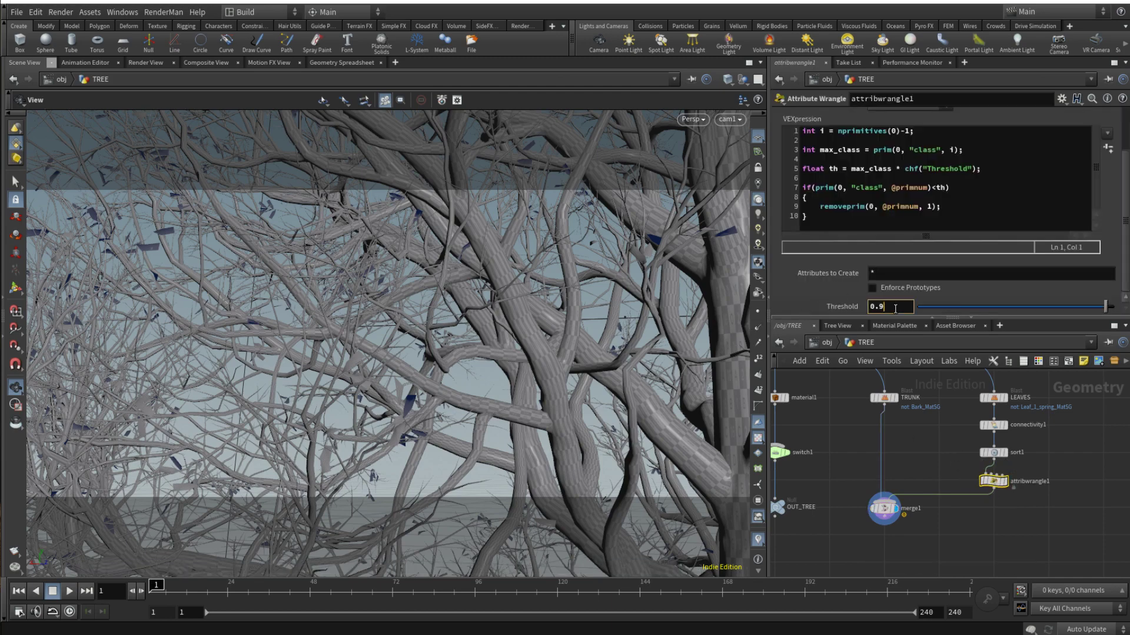
key("Return")
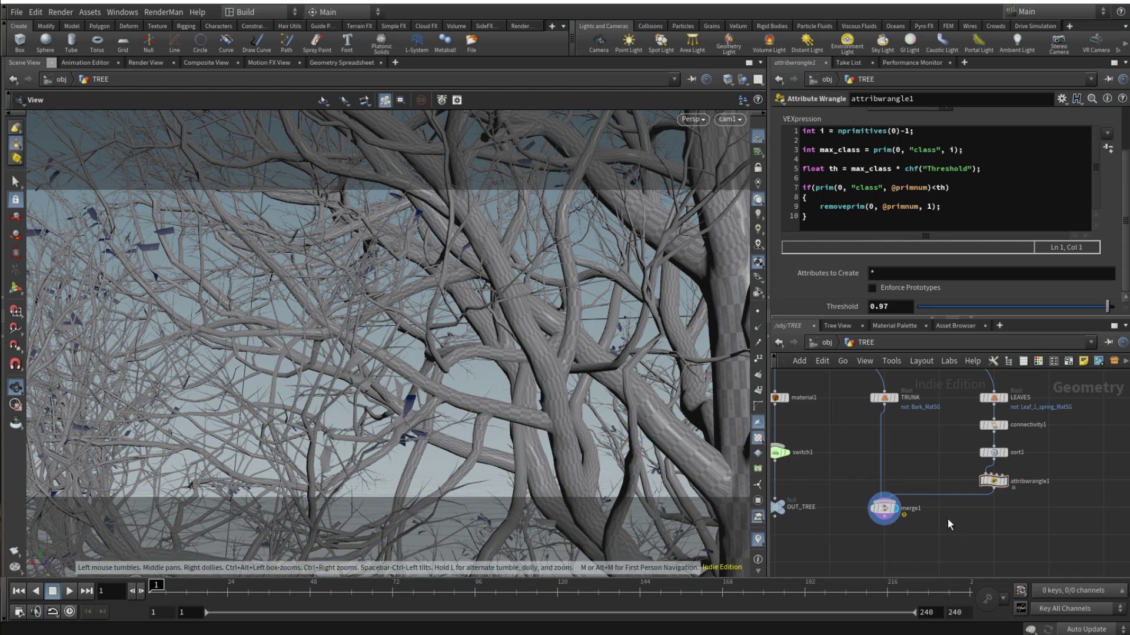
Move material1, switch1 and OUT_TREE together further down the TREE network, below the level of merge1
middle_click_drag(948, 519, 991, 500)
scroll(991, 500, "down", 2)
left_click_drag(834, 402, 907, 538)
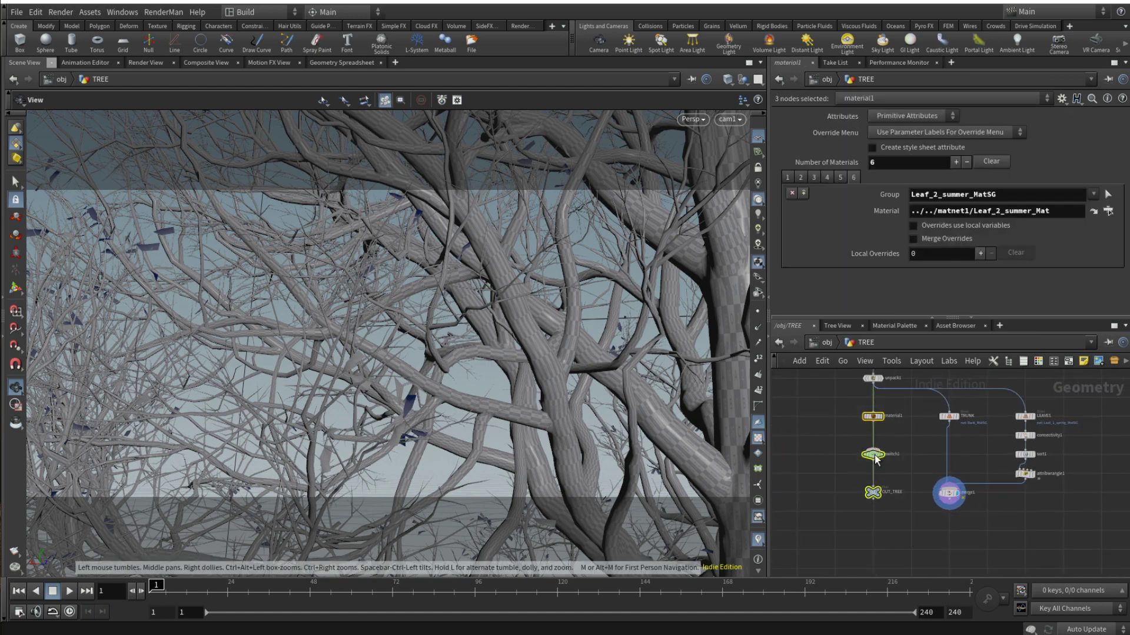
left_click_drag(875, 459, 875, 548)
Duplicate material1 as material2, place it below merge1 and feed it from merge1's output
left_click(876, 507)
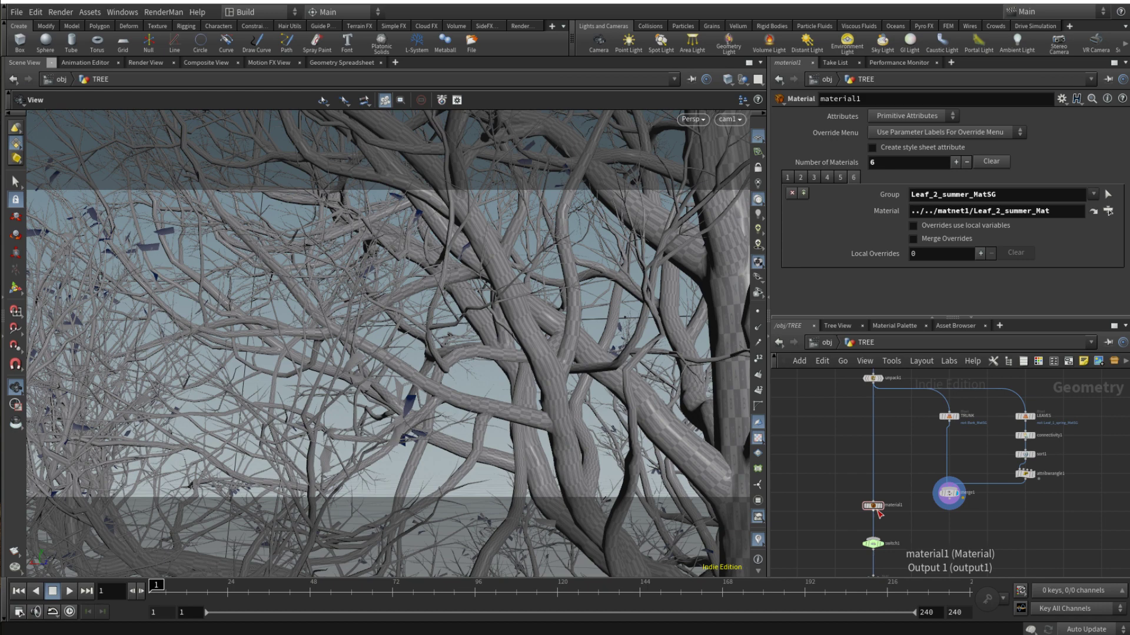
left_click_drag(876, 509, 951, 535, "alt")
scroll(946, 507, "up", 3)
left_click_drag(953, 495, 958, 550)
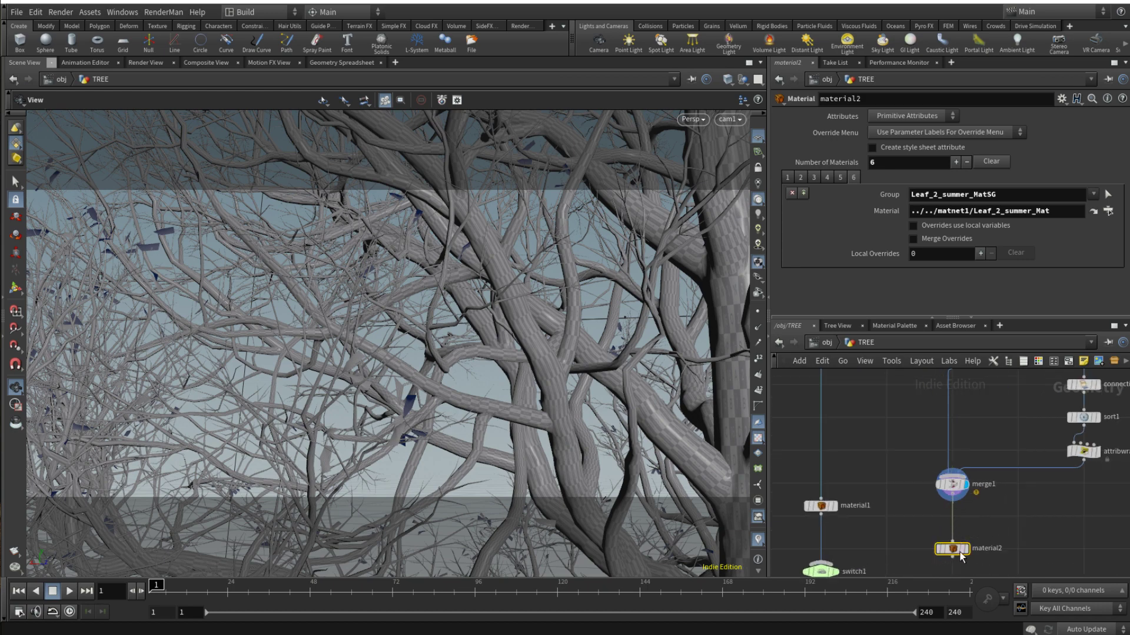
Remove the unneeded material entries from material2, keeping only Bark_MatSG and Leaf_1_spring_MatSG
left_click(790, 178)
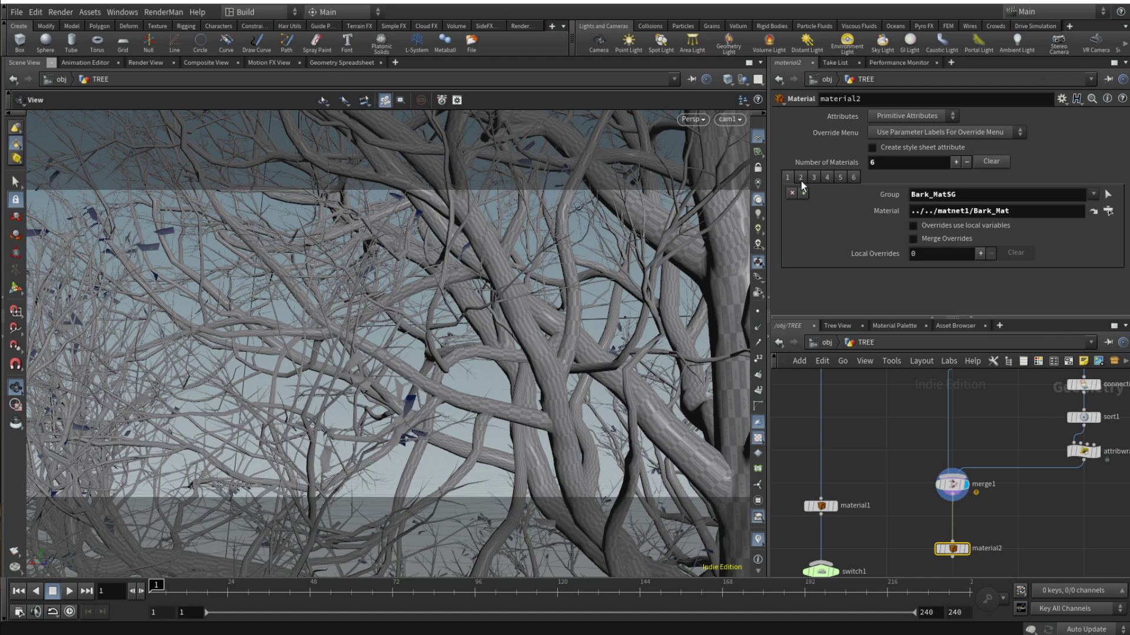
left_click(792, 192)
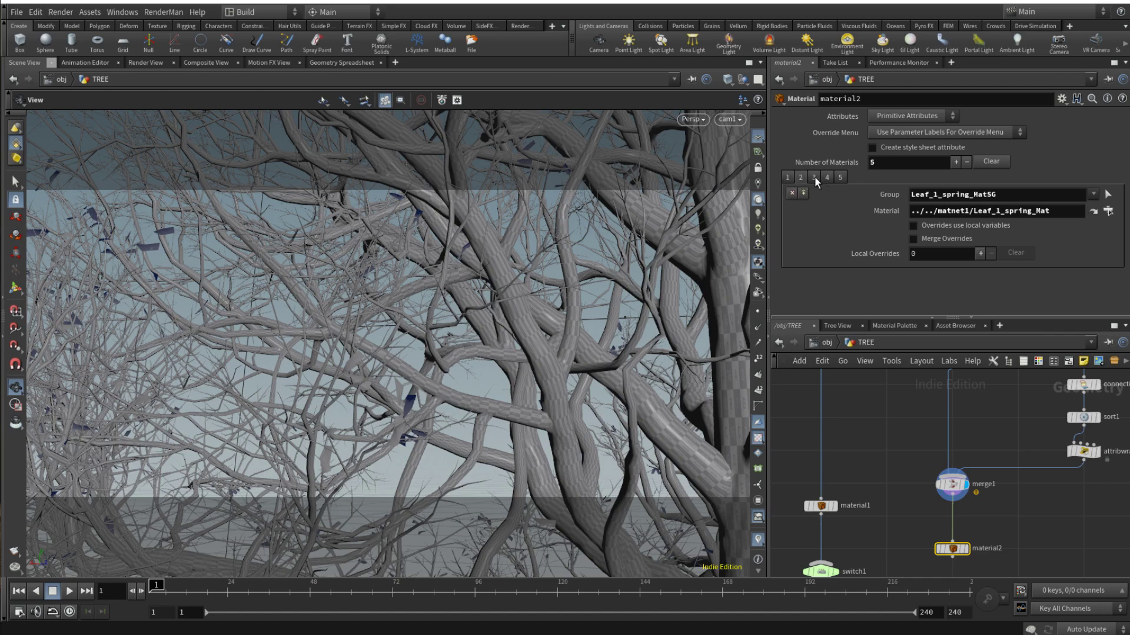
left_click(813, 179)
left_click(792, 193)
left_click(792, 193)
left_click(792, 193)
Connect material2's output to switch1 as its second input
middle_click_drag(1047, 525, 1052, 448)
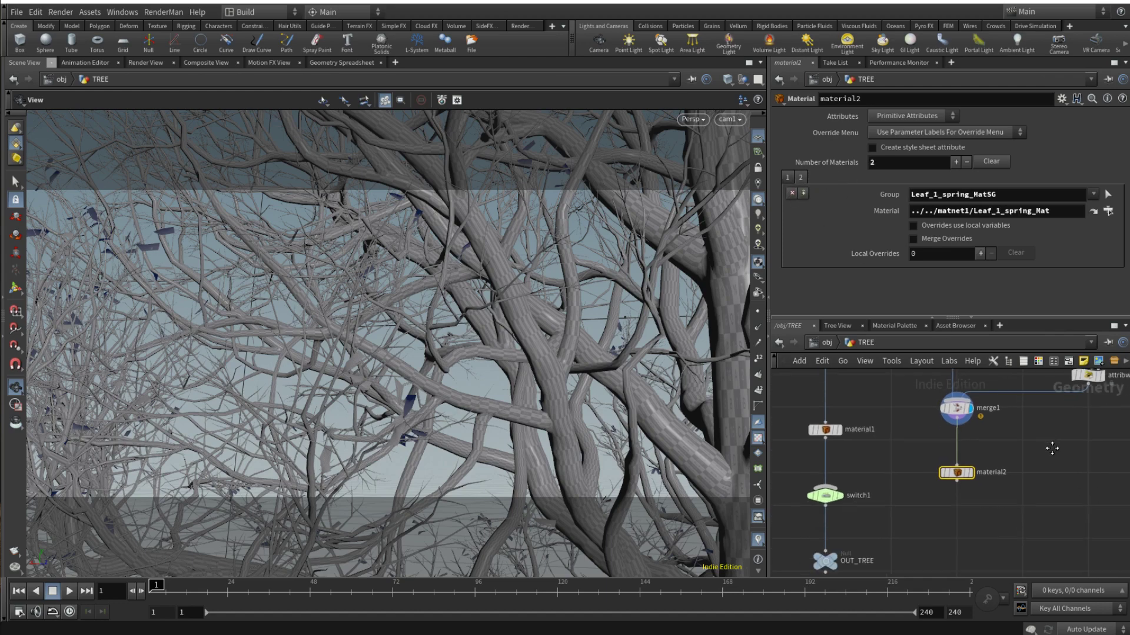
left_click_drag(956, 482, 825, 487)
middle_click_drag(907, 549, 945, 502)
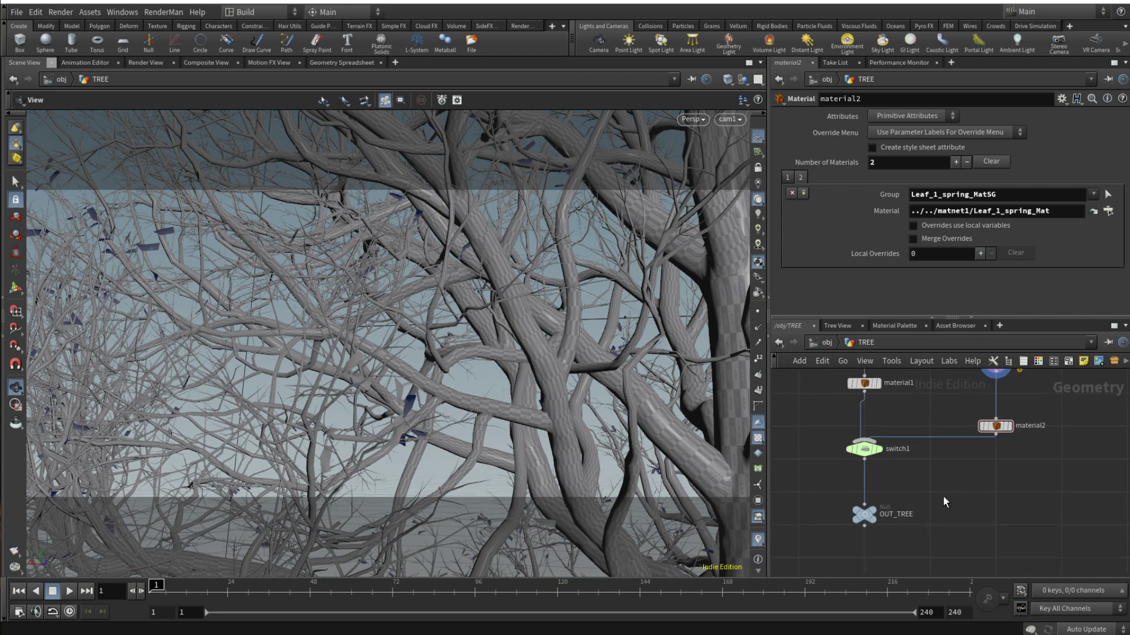
Go up to the object level, open the matnet1 material network and save the scene
left_click(824, 343)
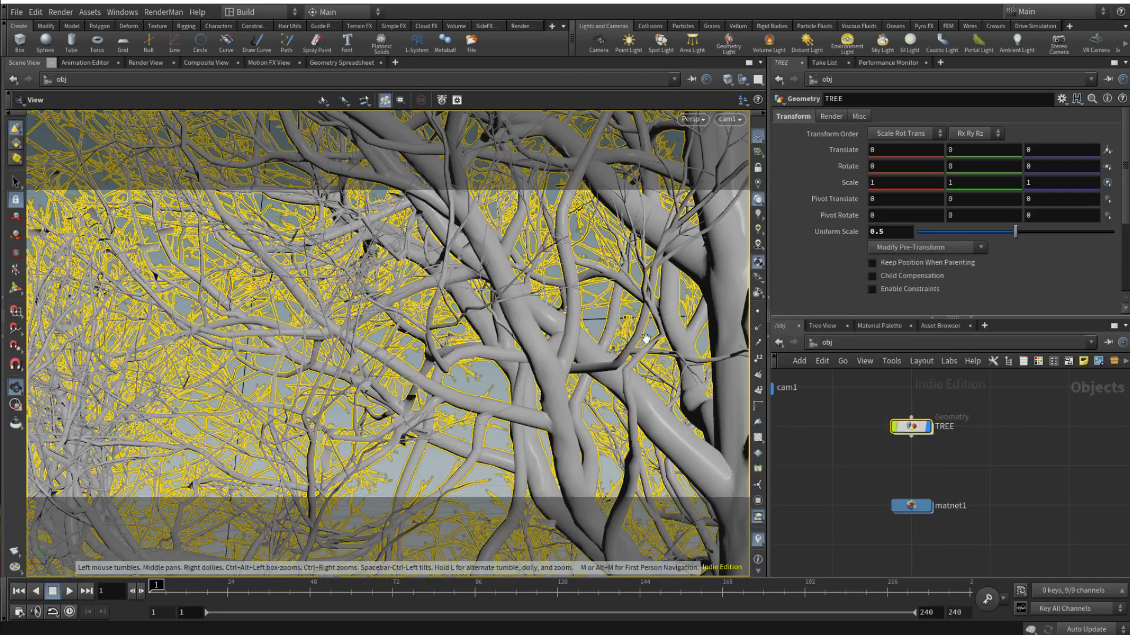
left_click(800, 418)
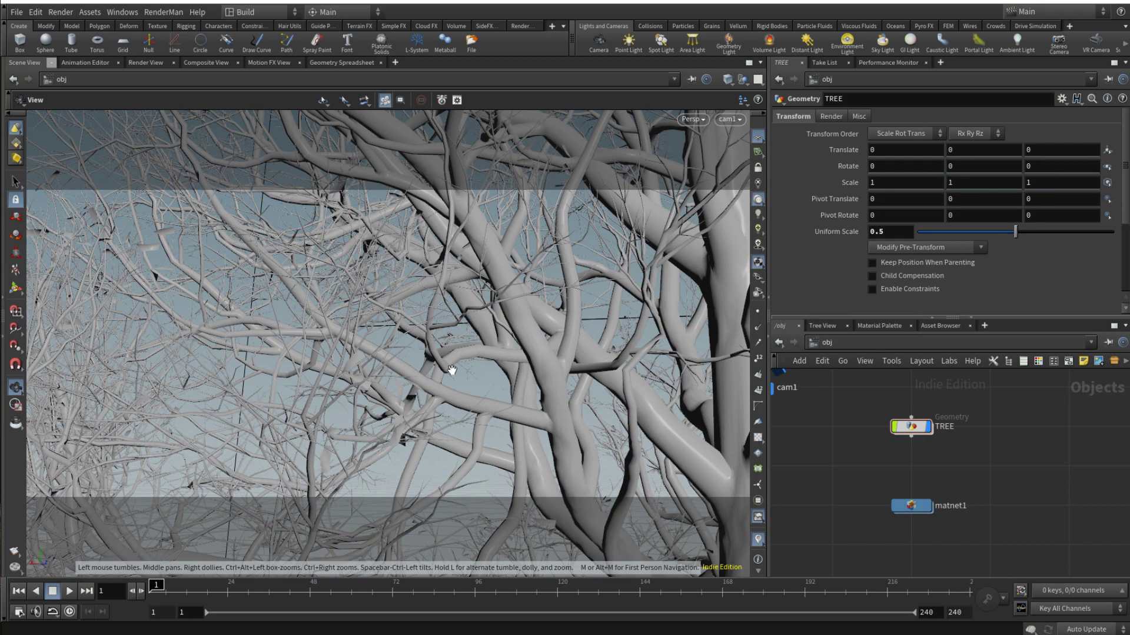
double_click(929, 506)
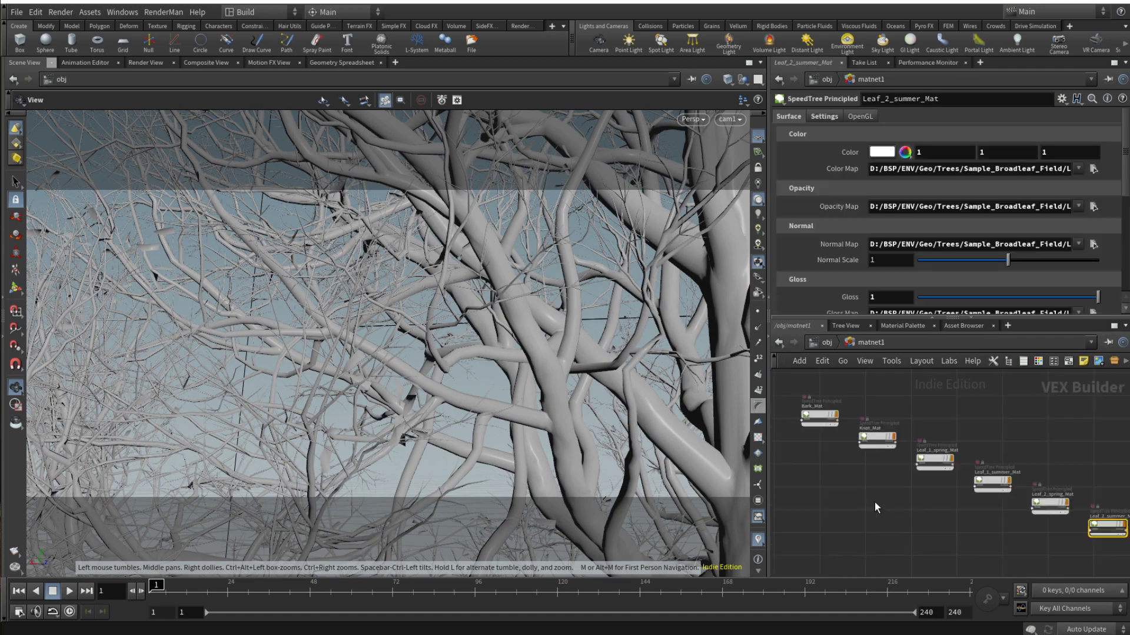
key("ctrl+s")
Duplicate the Bark_Mat and Leaf_1_spring_Mat shaders and place the copies apart from the originals
middle_click_drag(876, 500, 1038, 508)
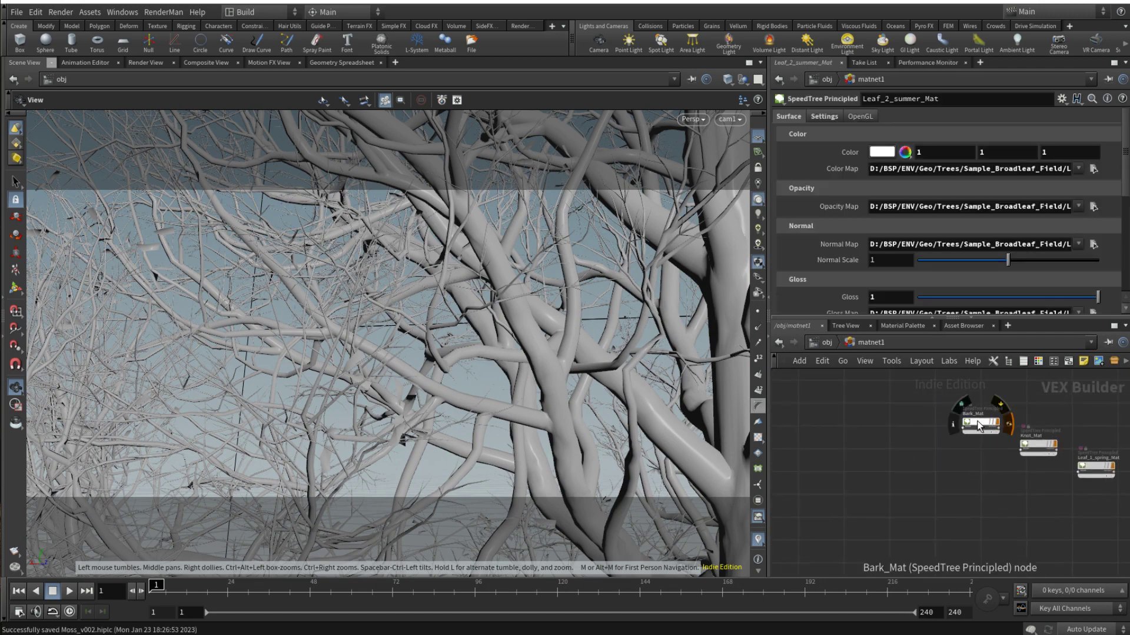
left_click_drag(978, 426, 851, 432)
middle_click_drag(964, 514, 902, 470)
left_click_drag(1036, 425, 810, 434, "alt")
middle_click_drag(841, 449, 928, 476)
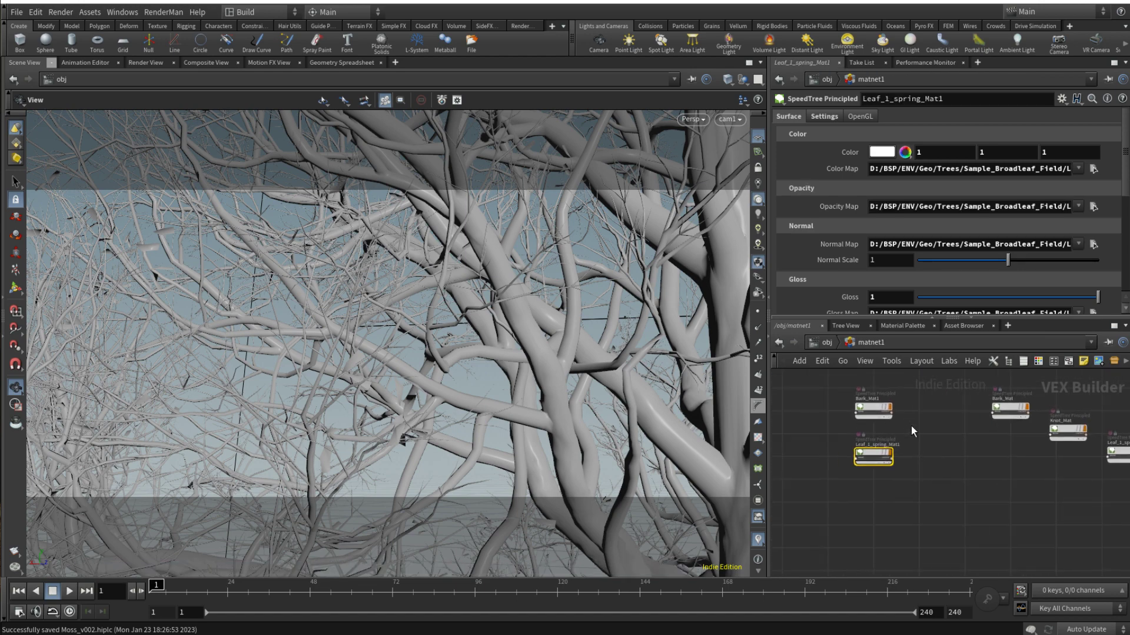
Allow editing of the contents of the duplicated leaf shader Leaf_1_spring_Mat1
double_click(871, 454)
left_click(870, 346)
right_click(873, 454)
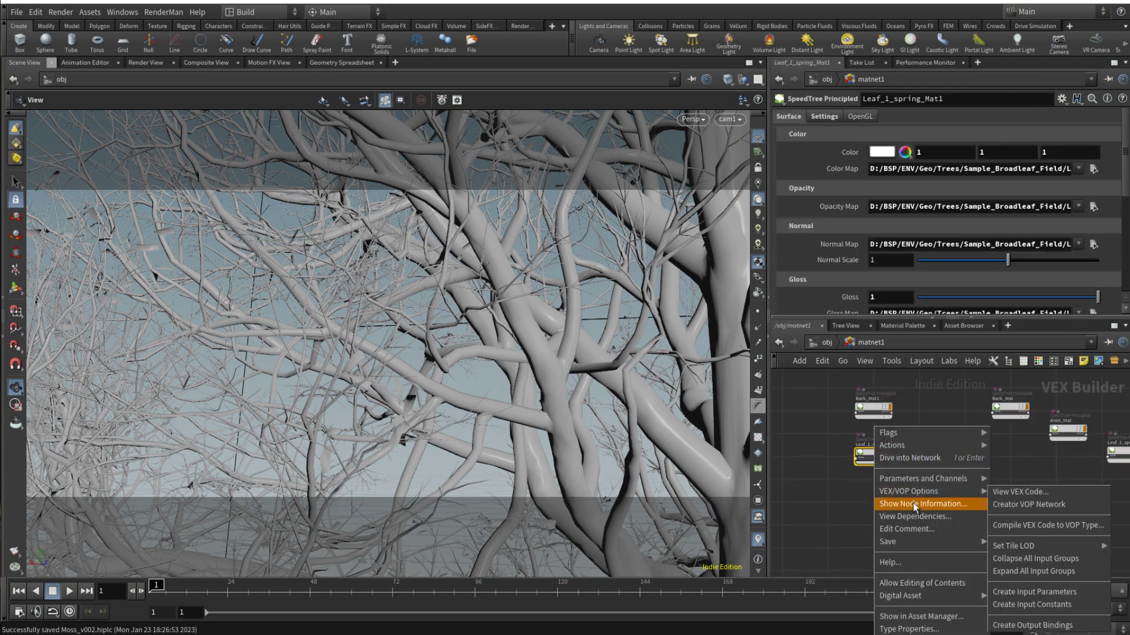
left_click(915, 584)
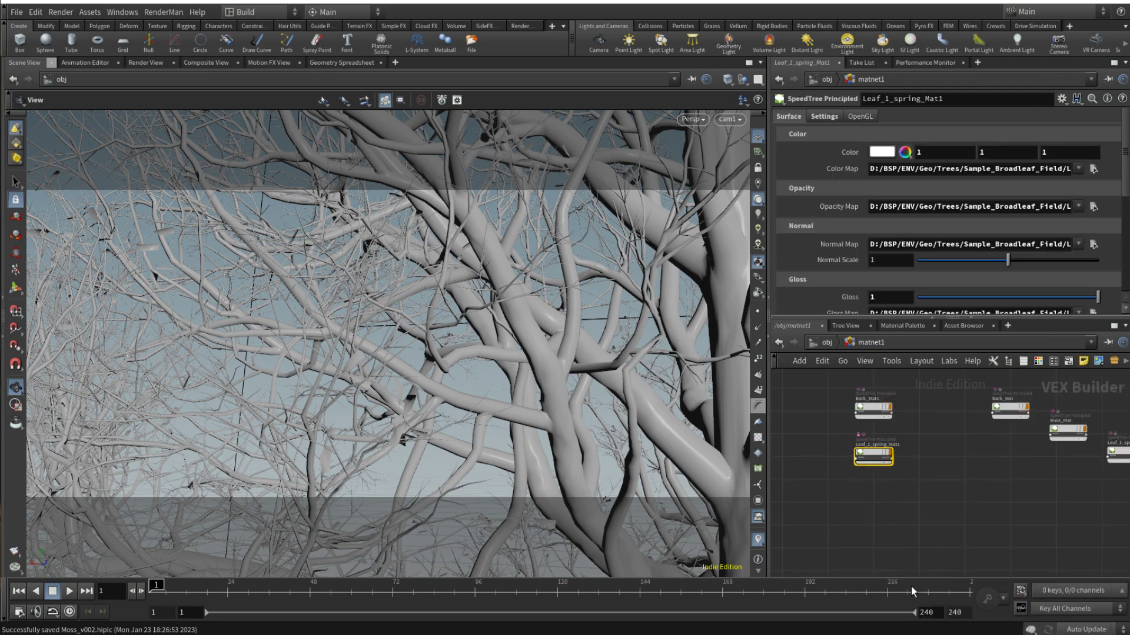
Inside Leaf_1_spring_Mat1, insert a Color Correction node on the color wire feeding principledshadercore1
double_click(873, 455)
key("shift+s")
middle_click_drag(1039, 404, 885, 457)
scroll(885, 456, "up", 4)
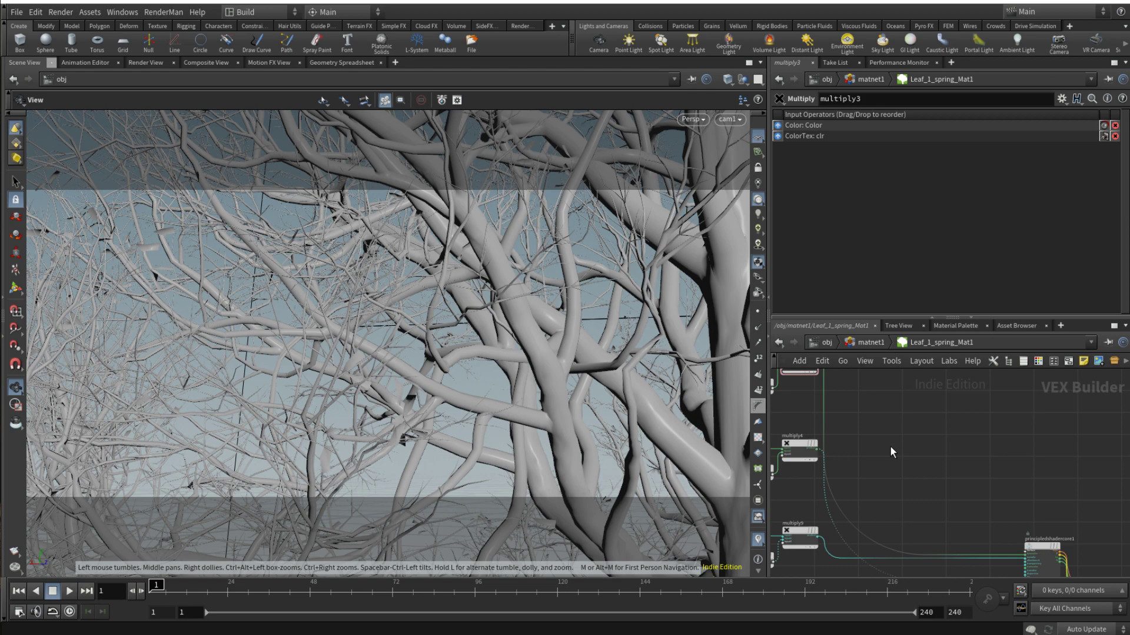
key("Tab")
type("co")
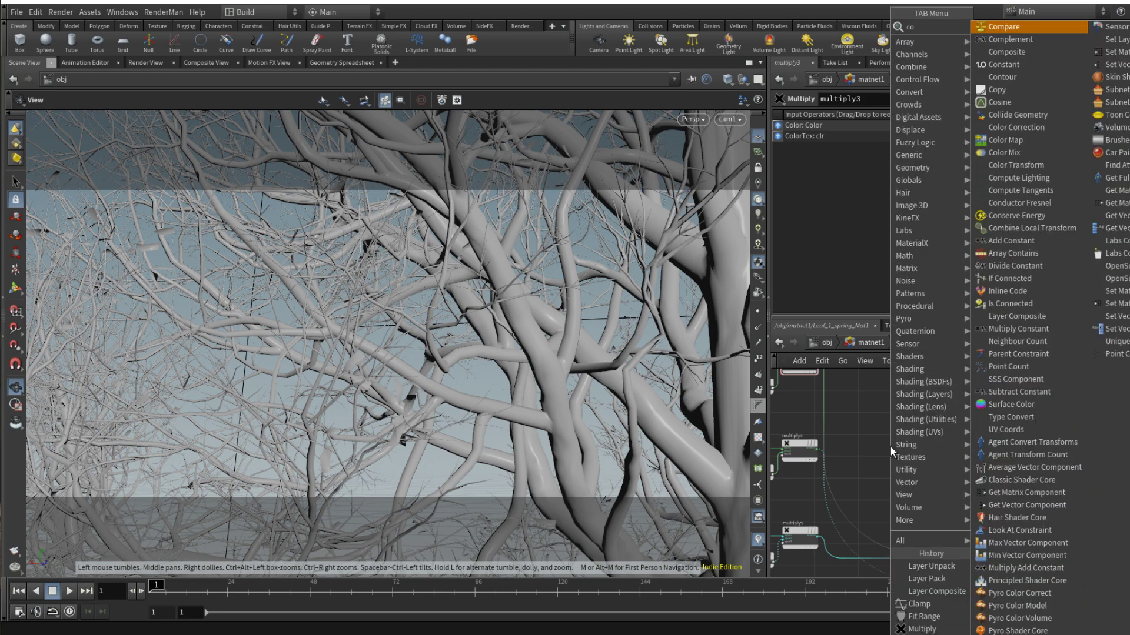
type("lor c")
key("Return")
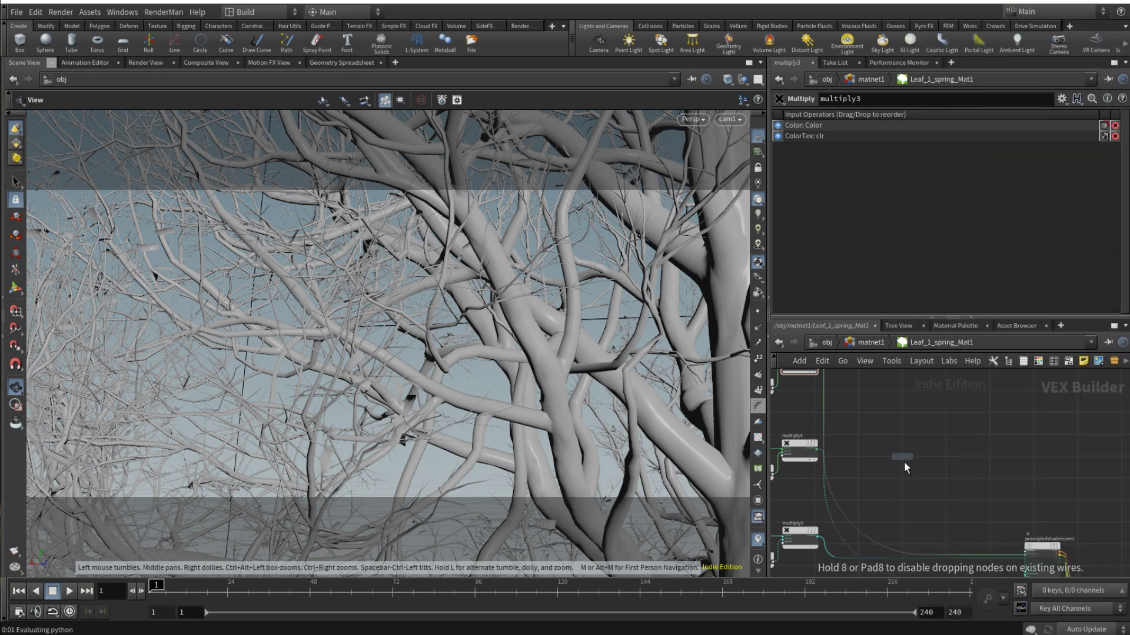
middle_click_drag(905, 464, 956, 386)
scroll(956, 394, "up", 3)
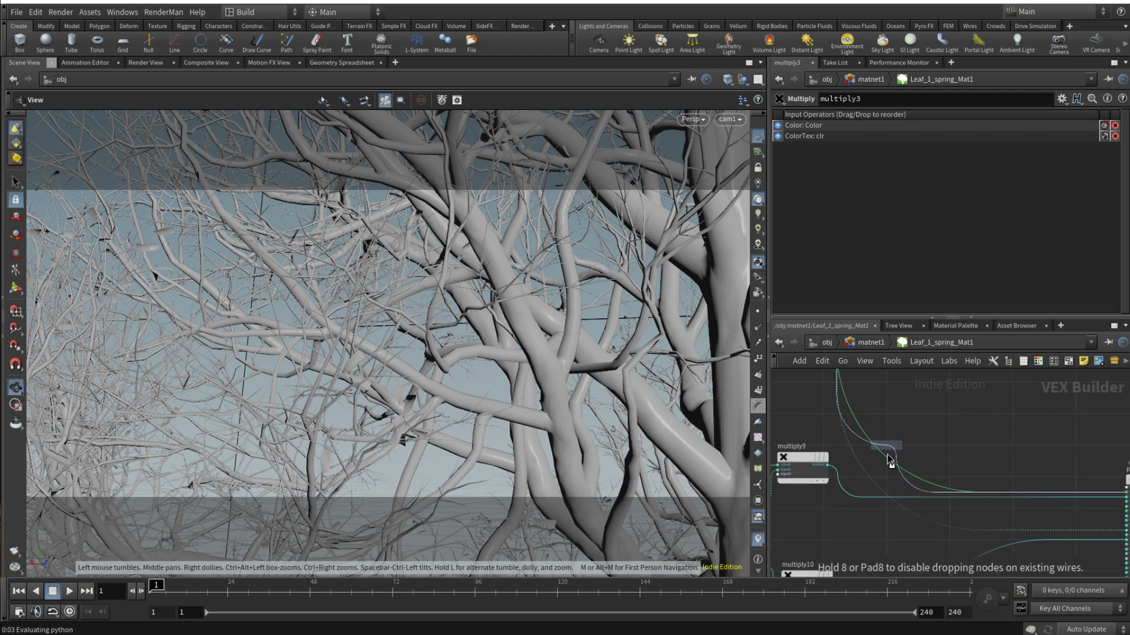
left_click(891, 455)
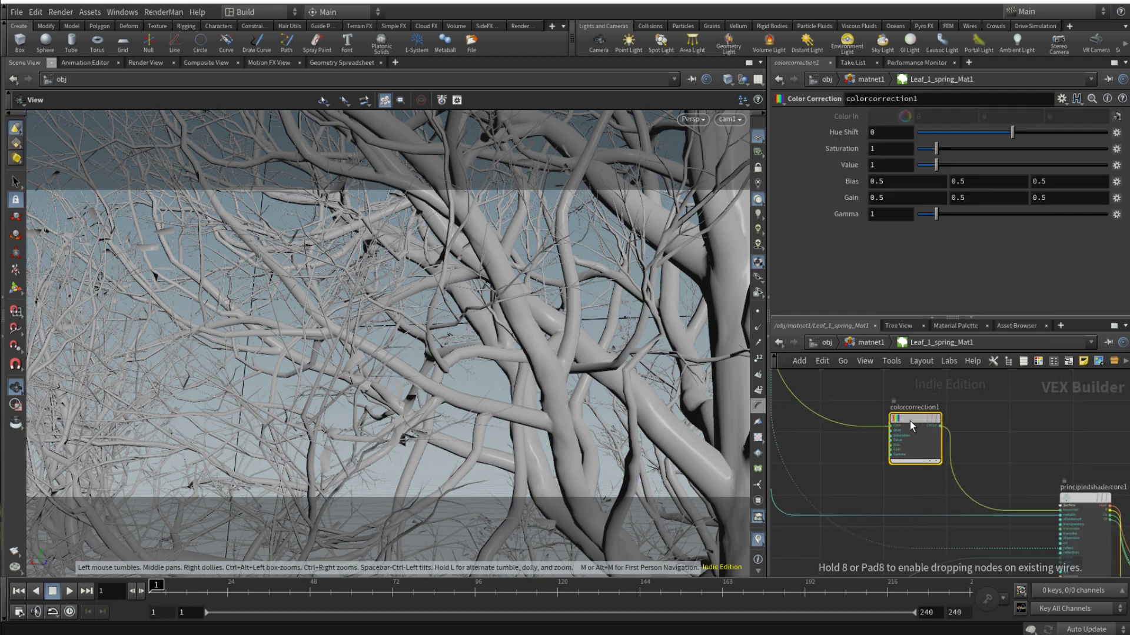
Set the Color Correction node's Saturation to 0.75 and Hue Shift to -0.25
left_click(891, 147)
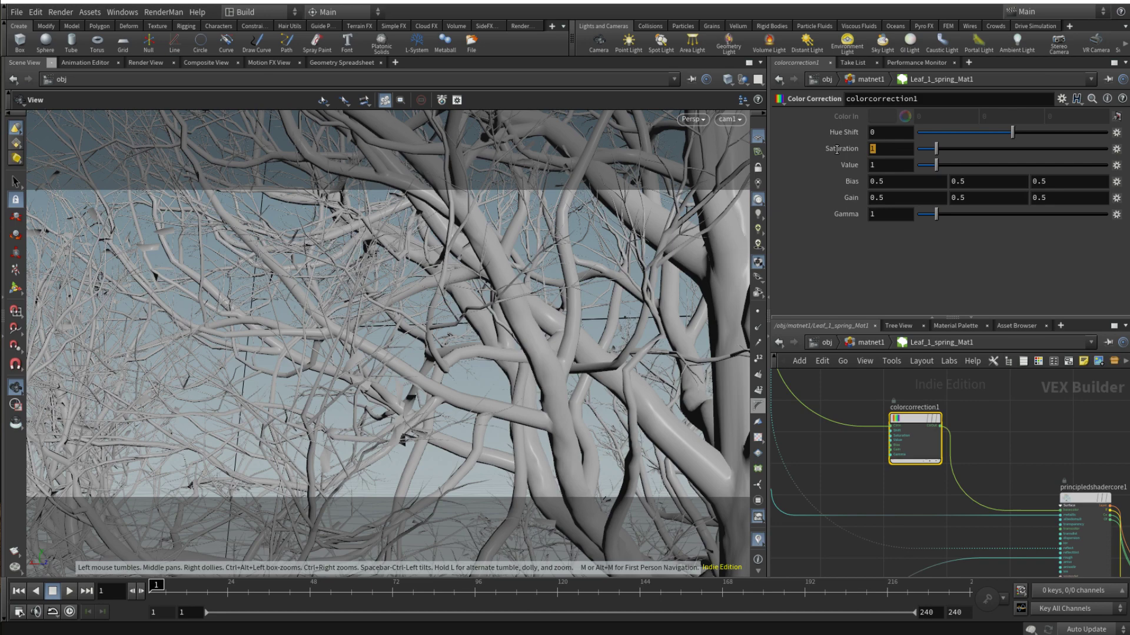
type("0.75")
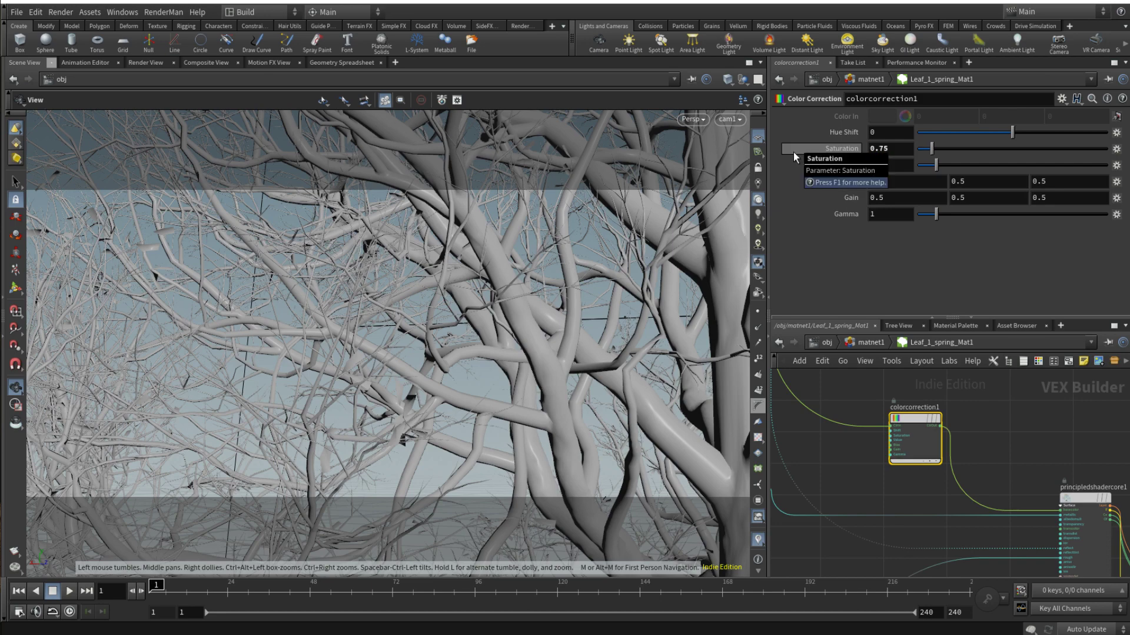
left_click(874, 132)
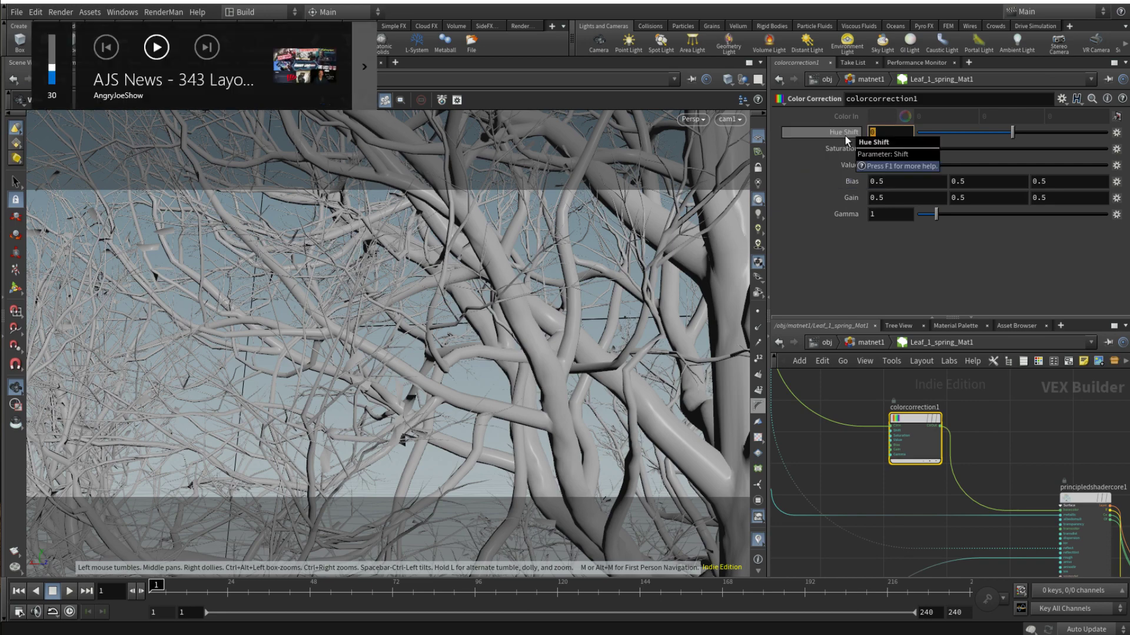
type("-0.25")
key("Return")
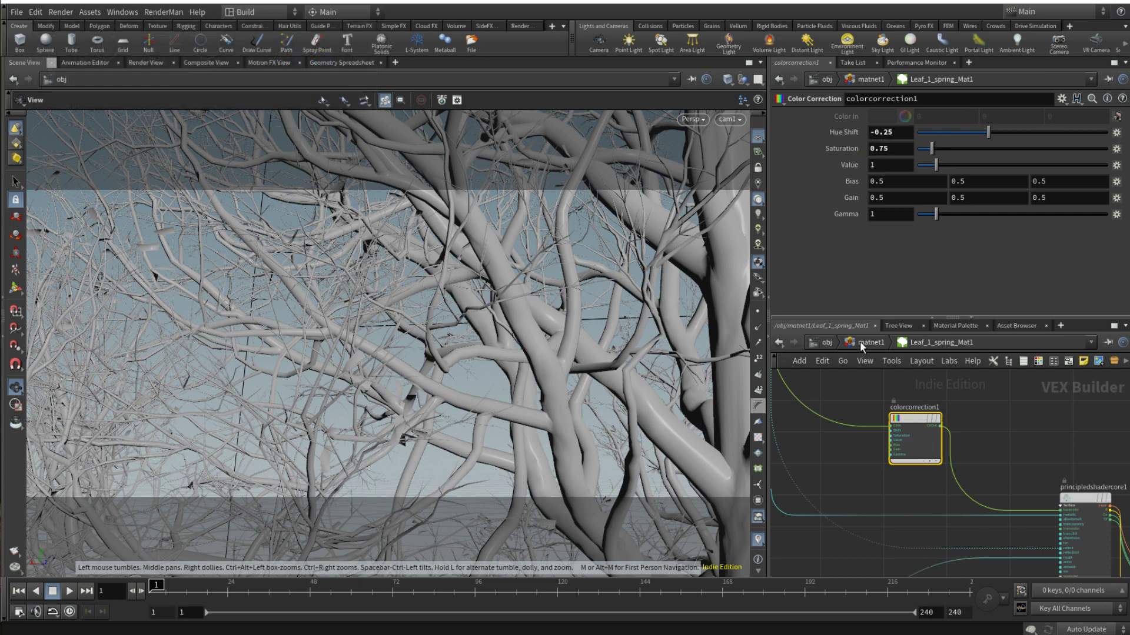
In TREE's material2, point the leaf group to ../../matnet1/Leaf_1_spring_Mat1 and the bark group to ../../matnet1/Bark_Mat1
left_click(826, 342)
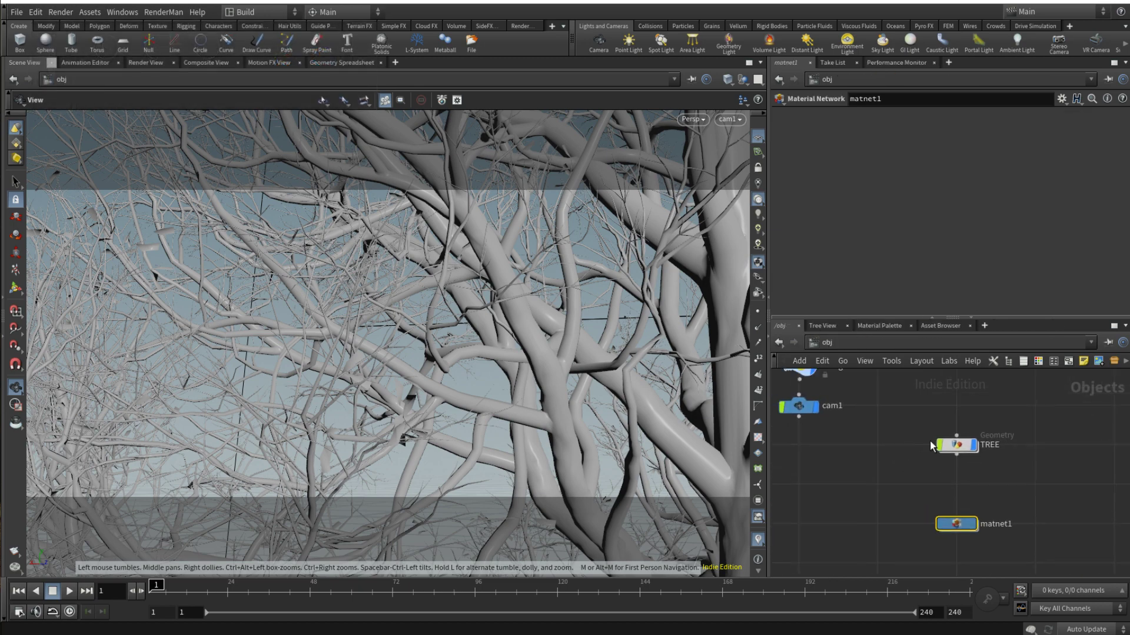
double_click(957, 445)
left_click(995, 425)
left_click(1060, 211)
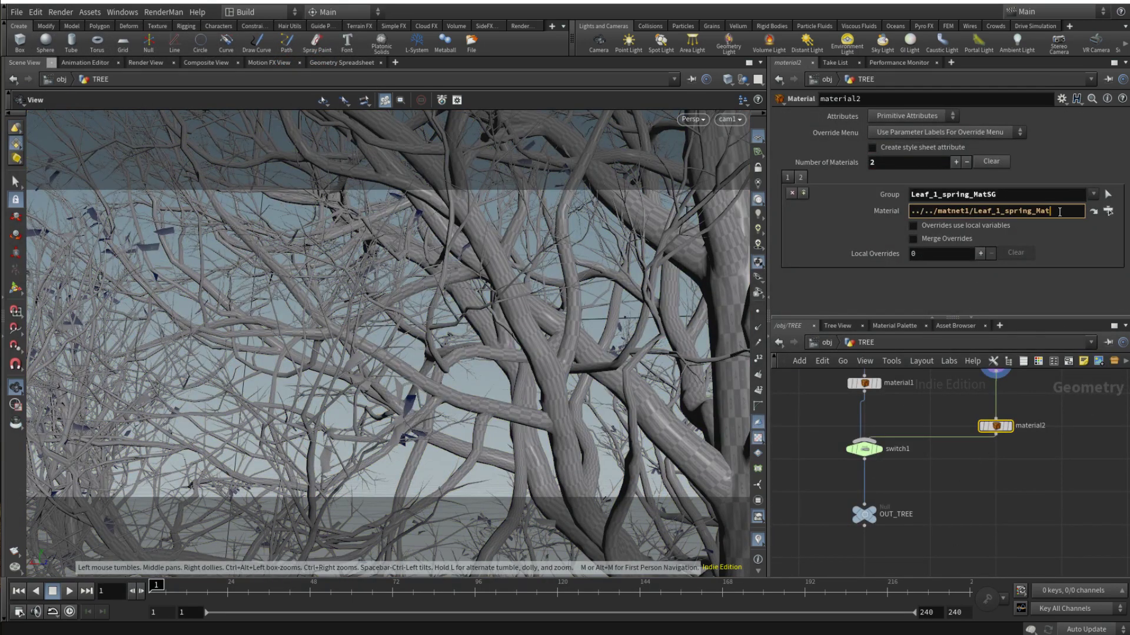
type("1")
left_click(788, 178)
left_click(1019, 212)
type("1")
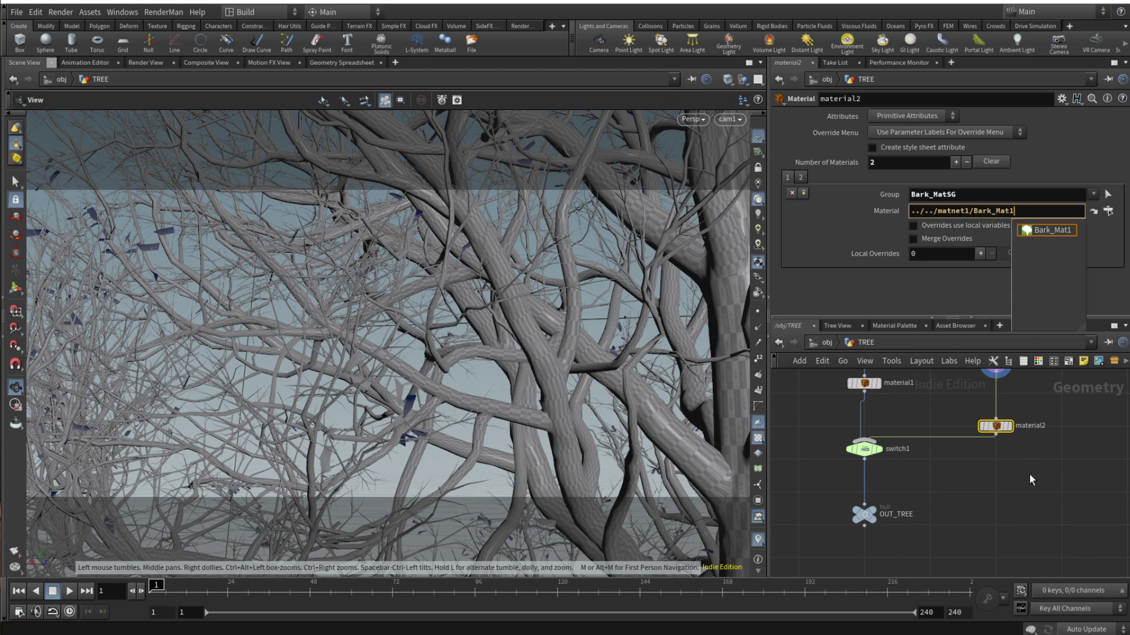
left_click(1031, 479)
Display OUT_TREE and set switch1's Select Input to 1 to use the material2 branch
mouse_move(865, 524)
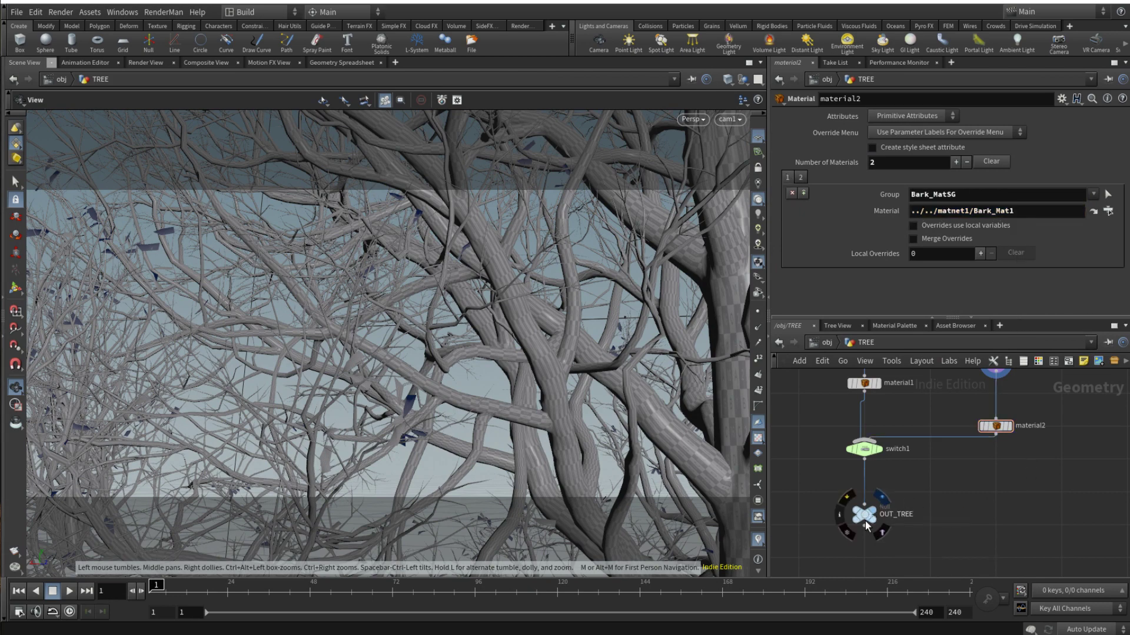
left_click(881, 499)
left_click(864, 514)
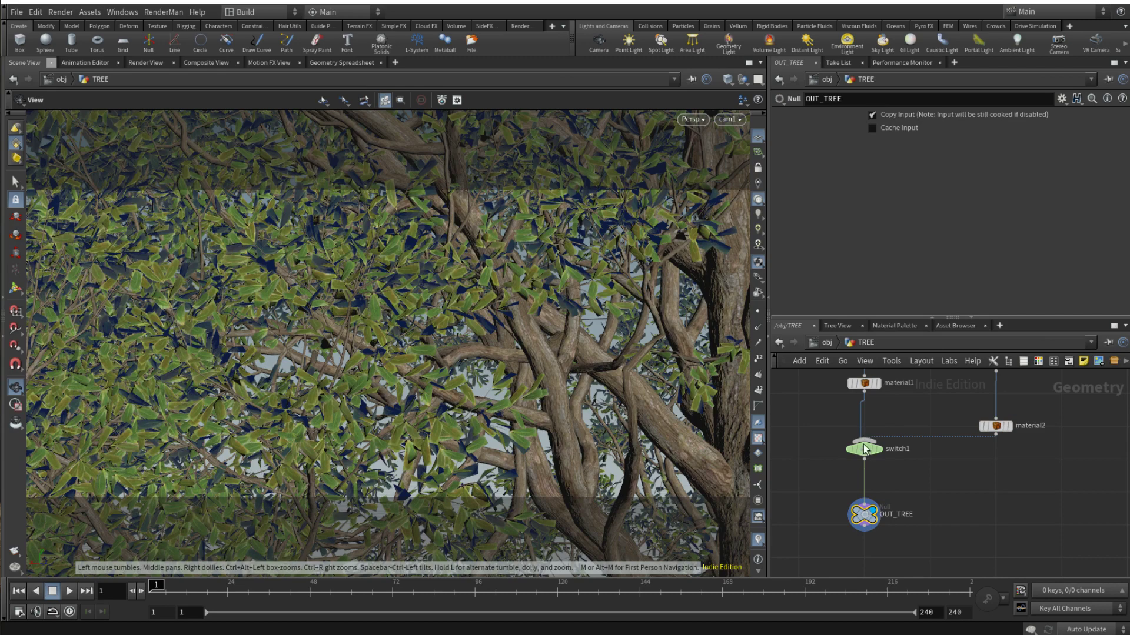
left_click(864, 450)
left_click(938, 116)
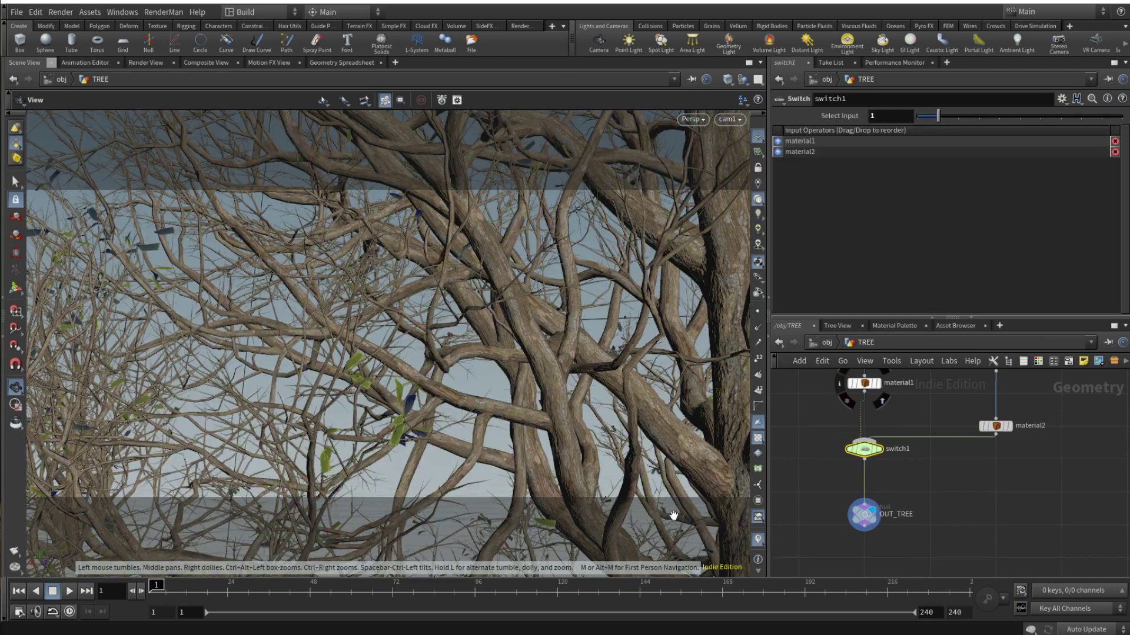
In the KarmaViewer window, look through /cameras/cam1 and preview the tree in Karma before returning the view to Houdini GL
mouse_move(589, 627)
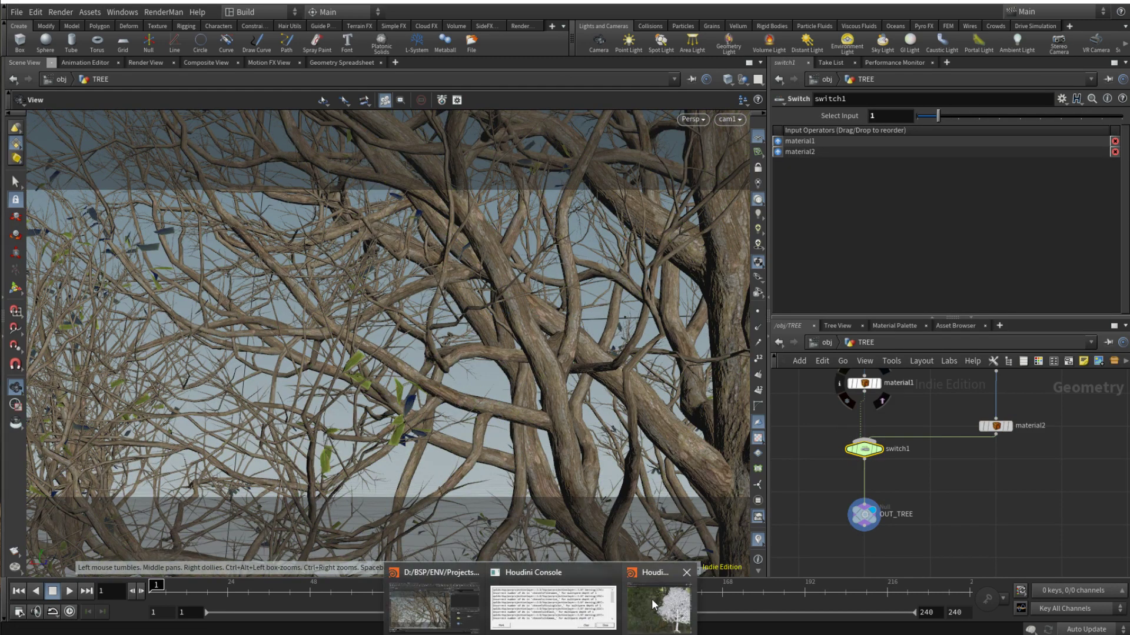
left_click(652, 599)
left_click(709, 85)
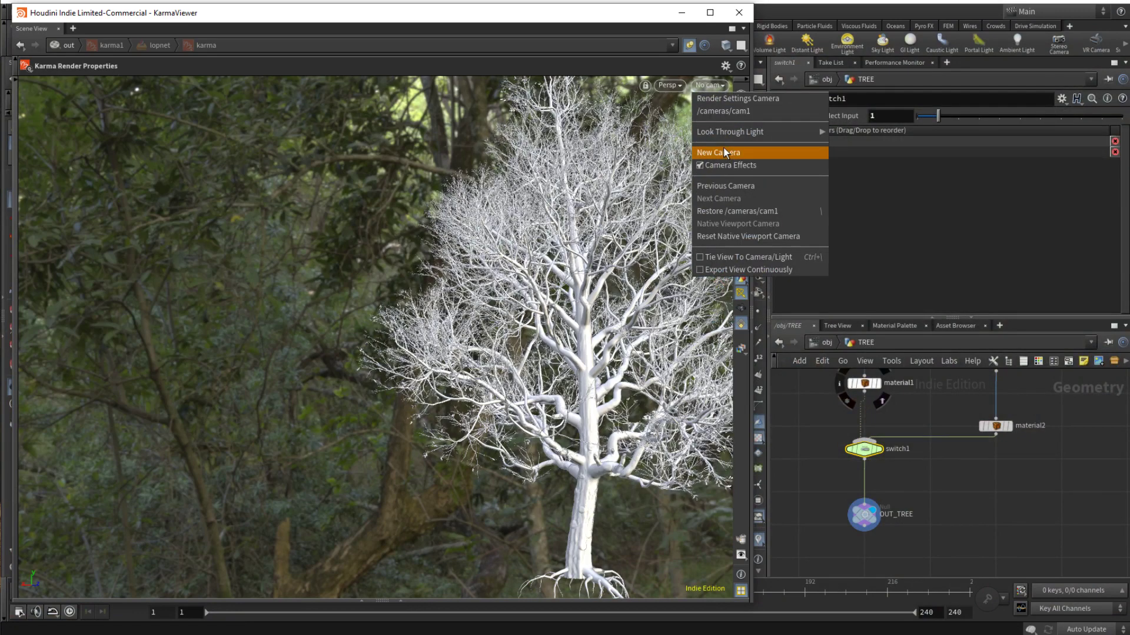
left_click(759, 109)
left_click(647, 86)
left_click(663, 145)
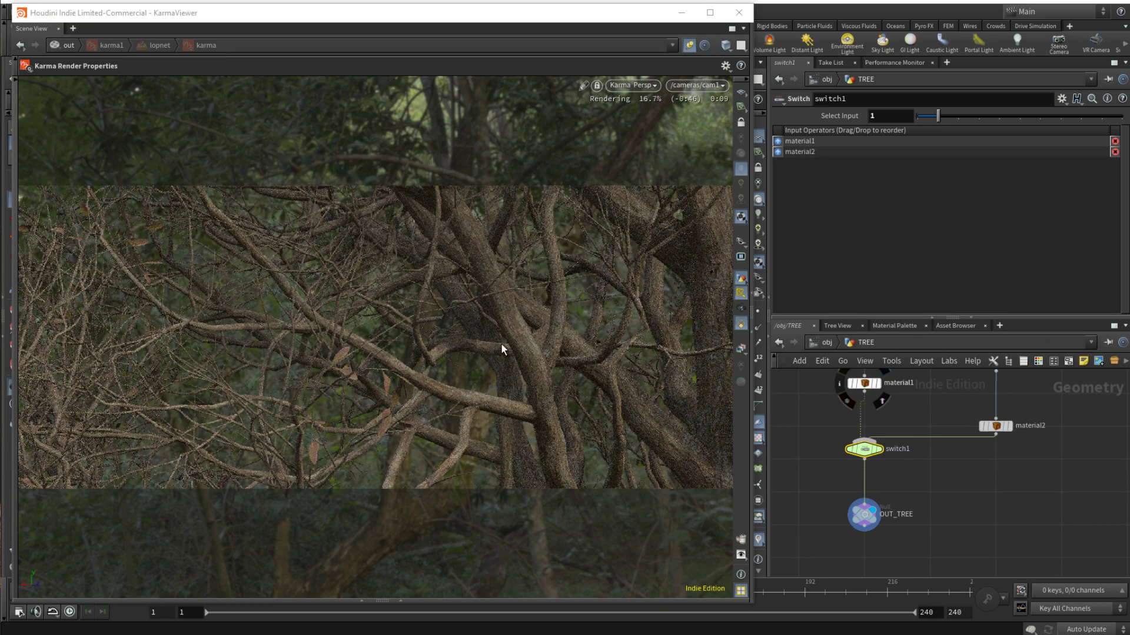
left_click(633, 84)
left_click(635, 140)
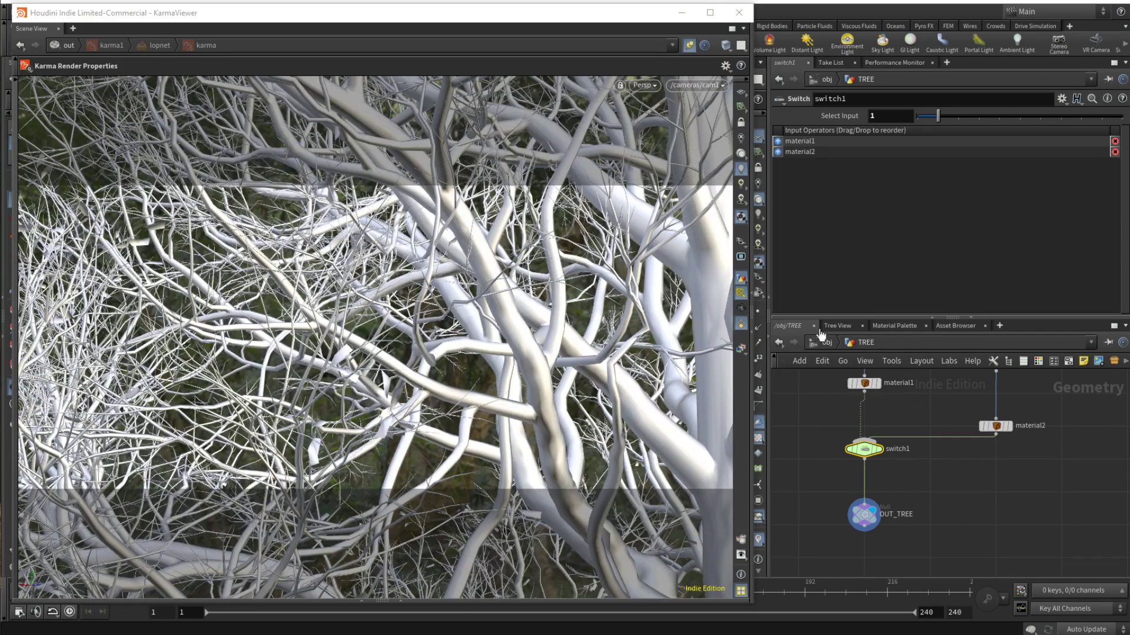
In obj's matnet1, allow editing of contents for the Bark_Mat1 material
left_click(825, 342)
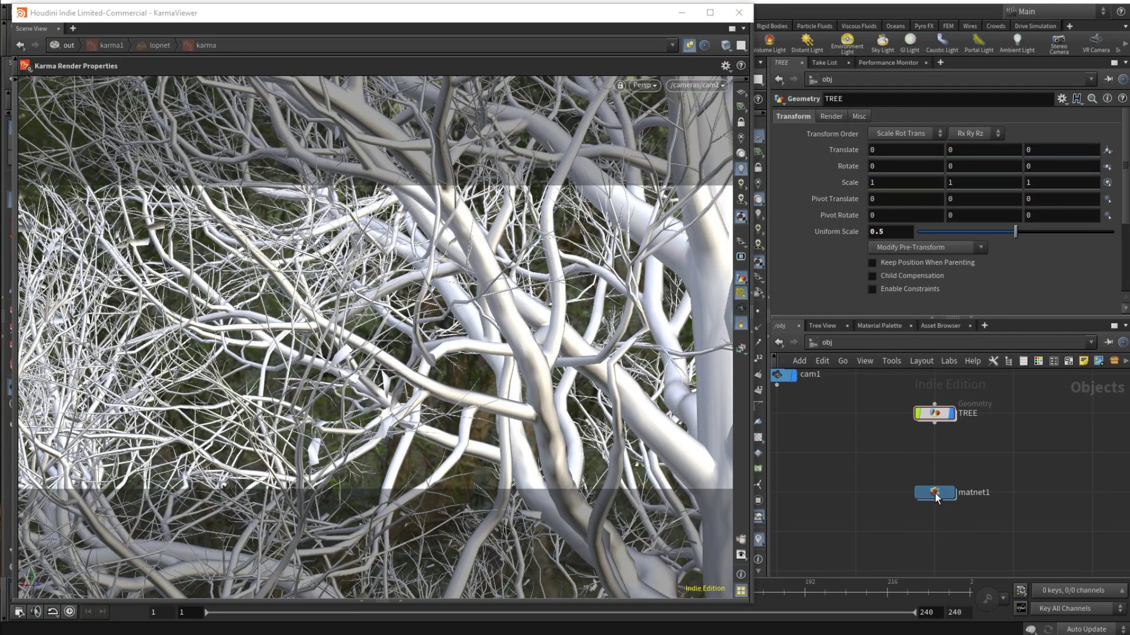
double_click(972, 493)
double_click(898, 468)
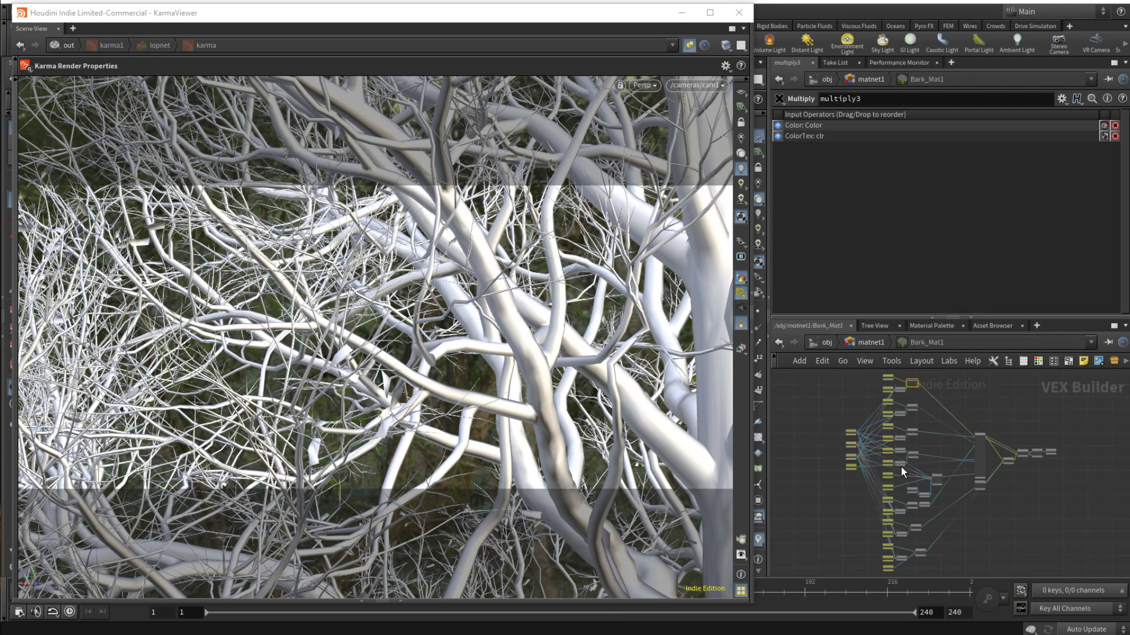
key("u")
right_click(900, 466)
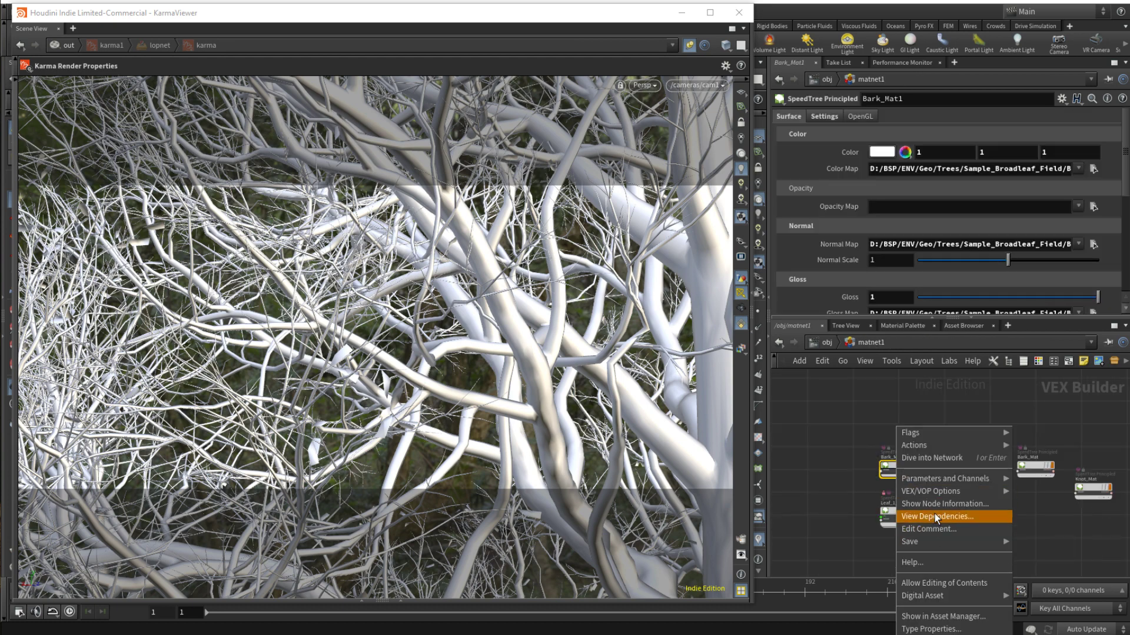
left_click(939, 583)
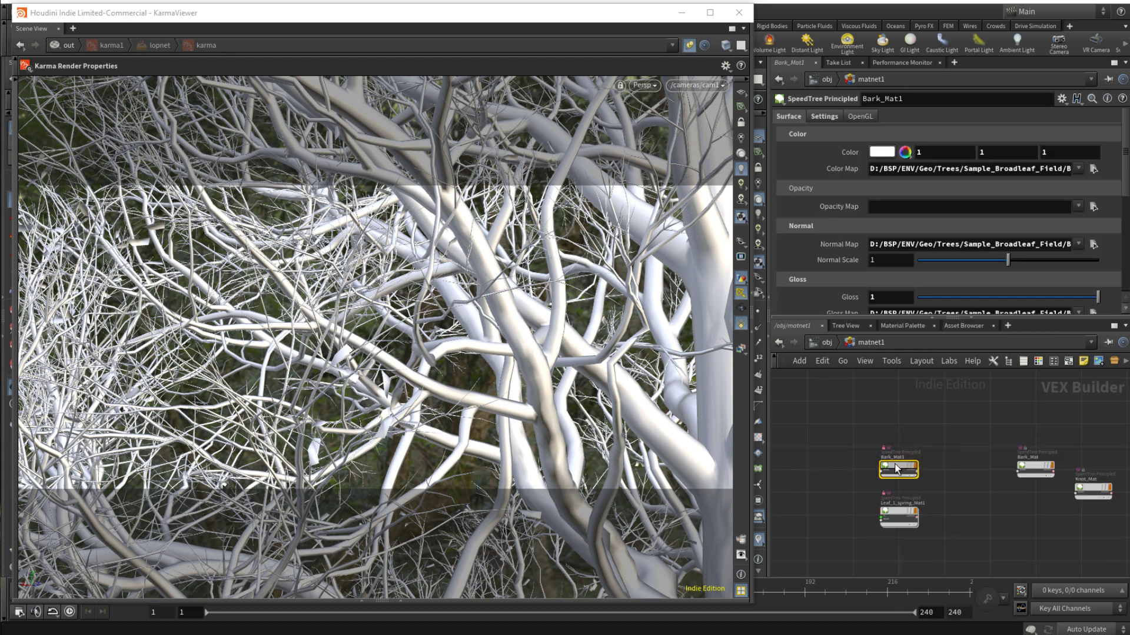
Inside Bark_Mat1, lay out the shader network and move output_collect away from the other nodes to make room
double_click(890, 468)
left_click(1035, 516)
key("shift+s")
middle_click_drag(1063, 459, 984, 464)
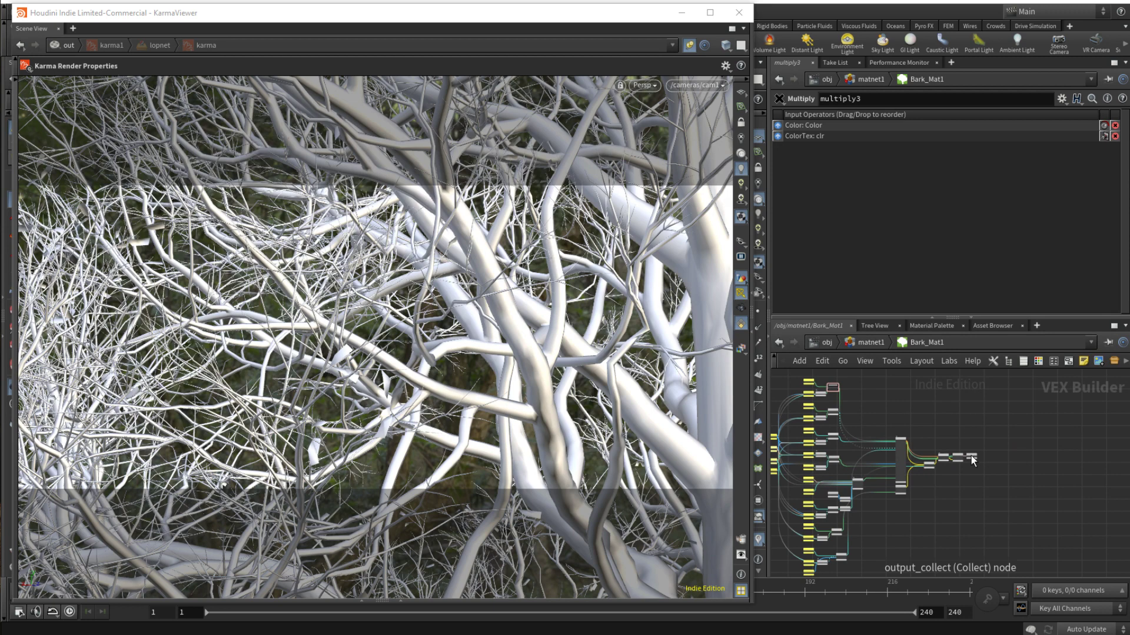
left_click_drag(970, 457, 1032, 488)
scroll(971, 456, "up", 2)
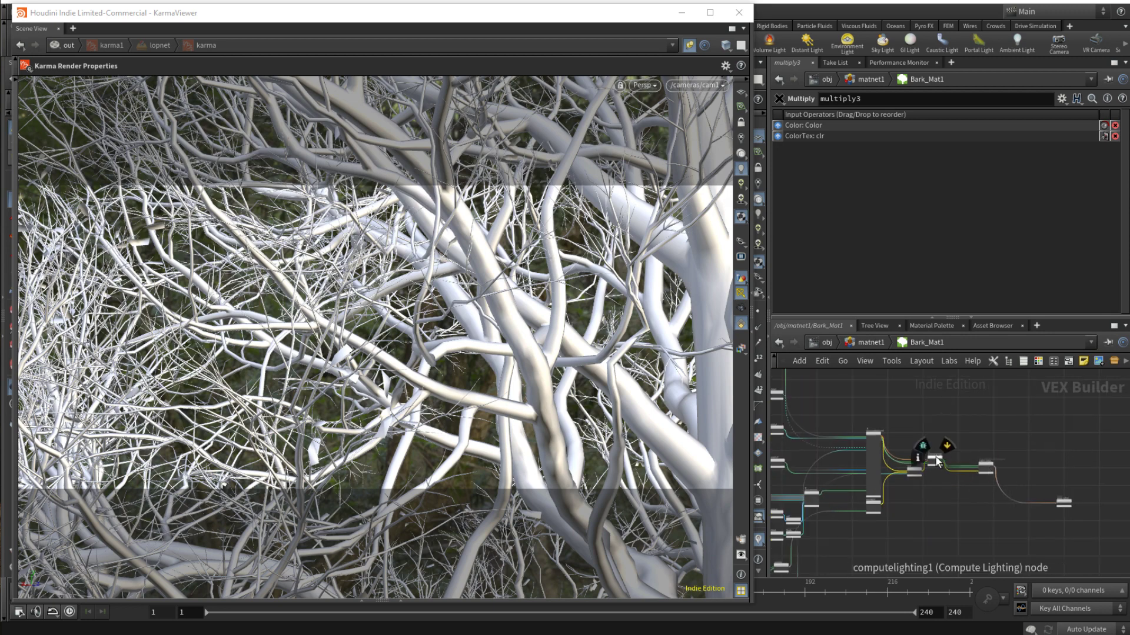
Add a Principled Shader node in the free space near output_collect in Bark_Mat1
middle_click_drag(955, 528, 896, 500)
key("Tab")
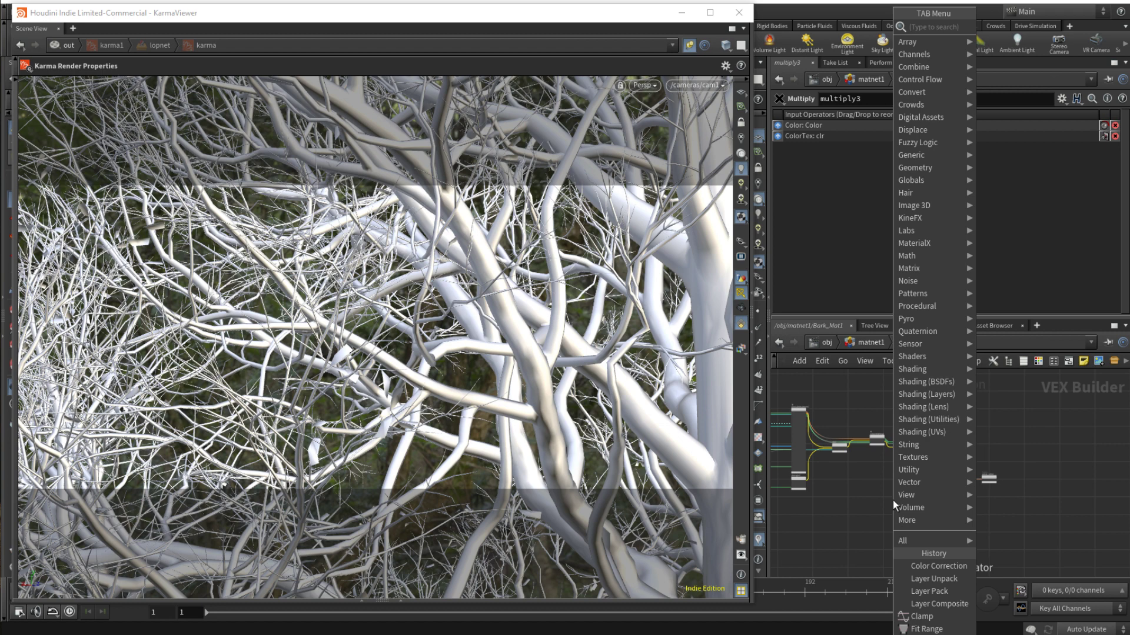
type("prin")
key("Return")
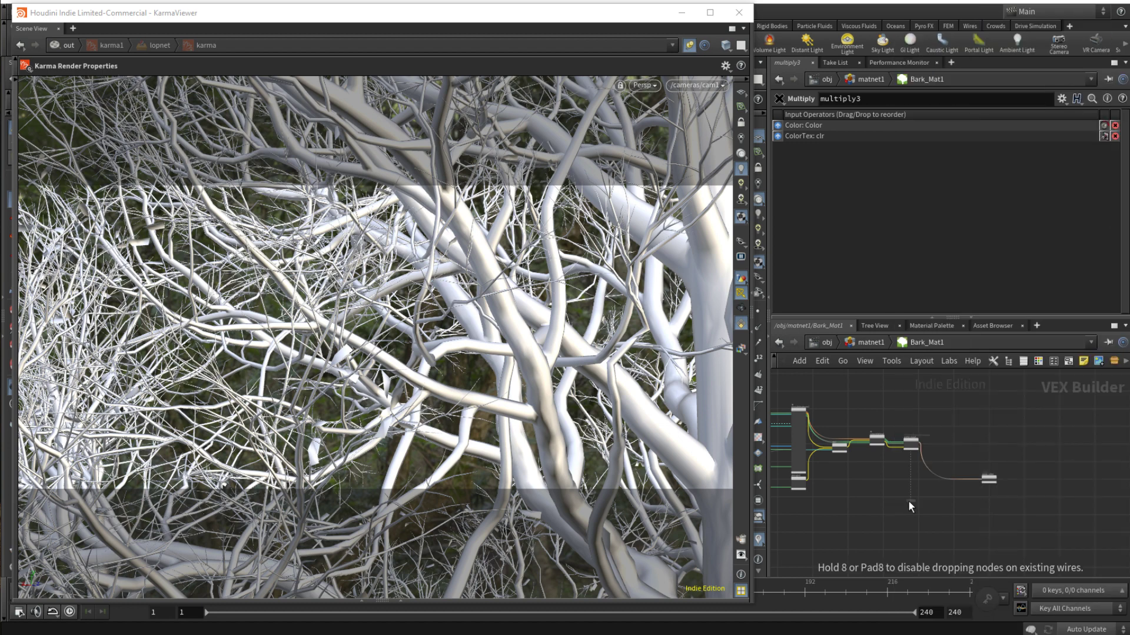
left_click(917, 496)
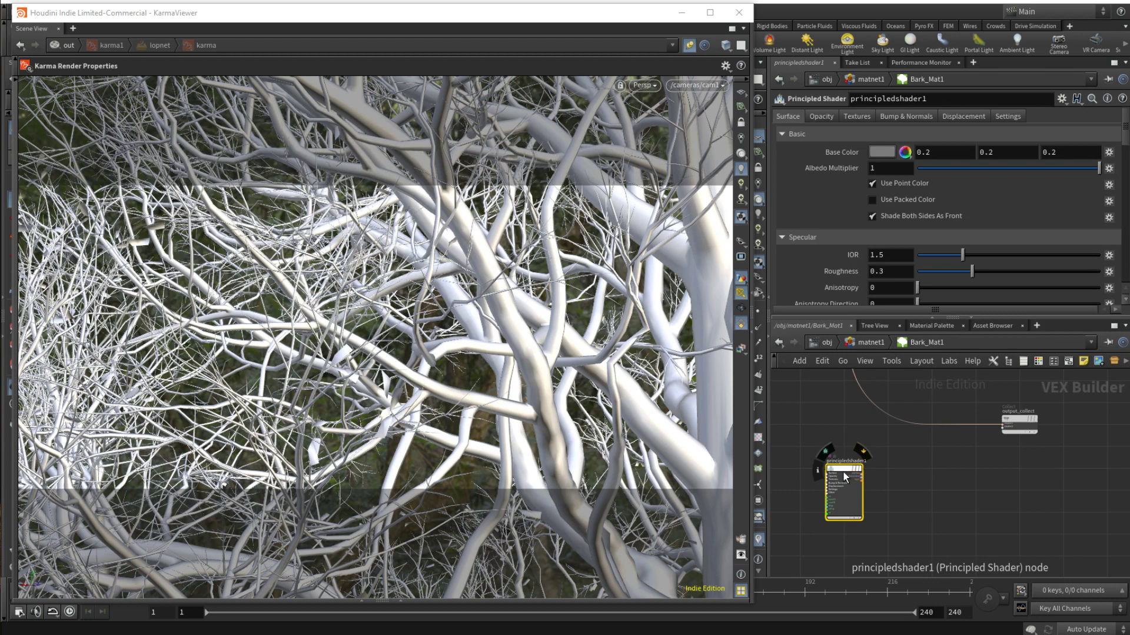
middle_click_drag(843, 474, 945, 461)
scroll(946, 459, "up", 4)
left_click(901, 472)
scroll(894, 471, "down", 1)
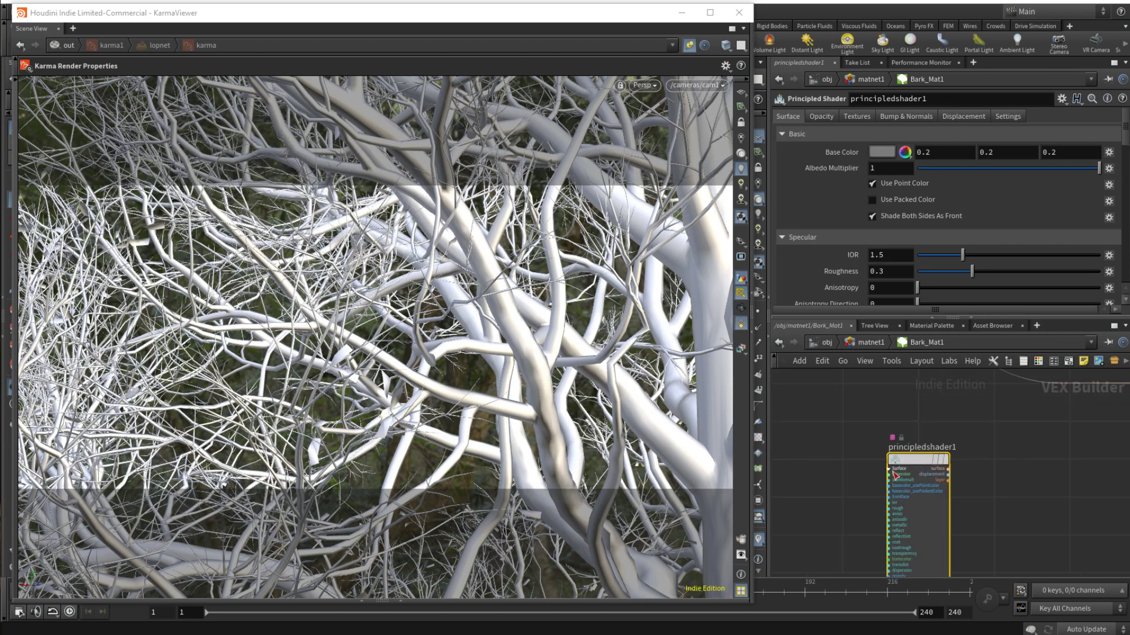
Add a Color Correction node beside the Principled Shader and set its Color In to red (1, 0, 0)
middle_click_drag(819, 453, 993, 475)
left_click(912, 464)
key("Tab")
type("color")
key("Return")
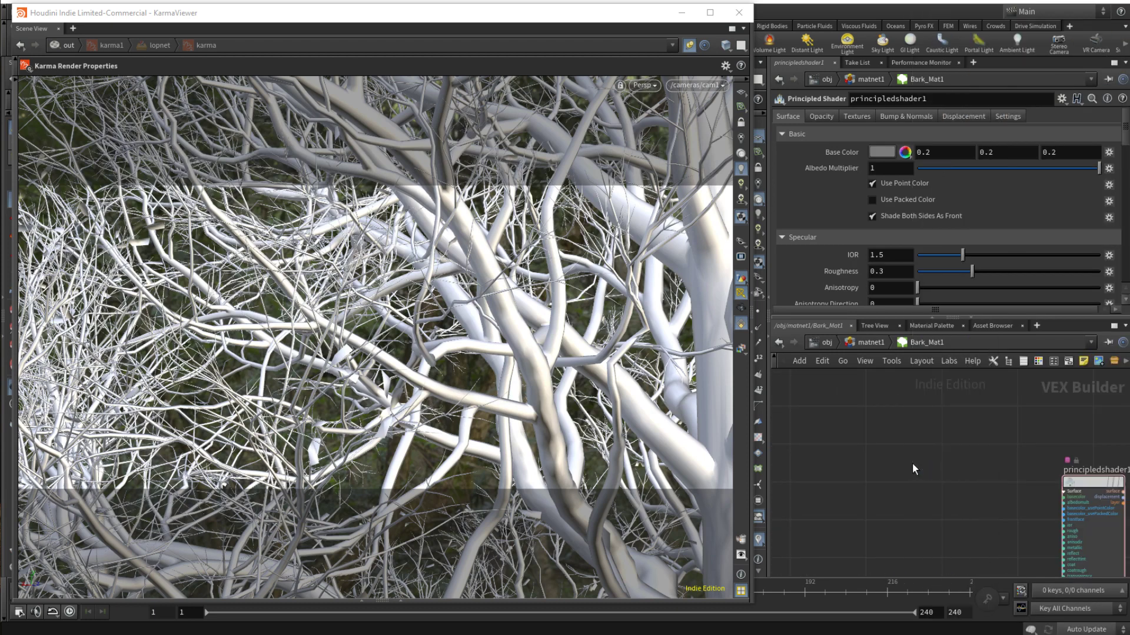
left_click(864, 472)
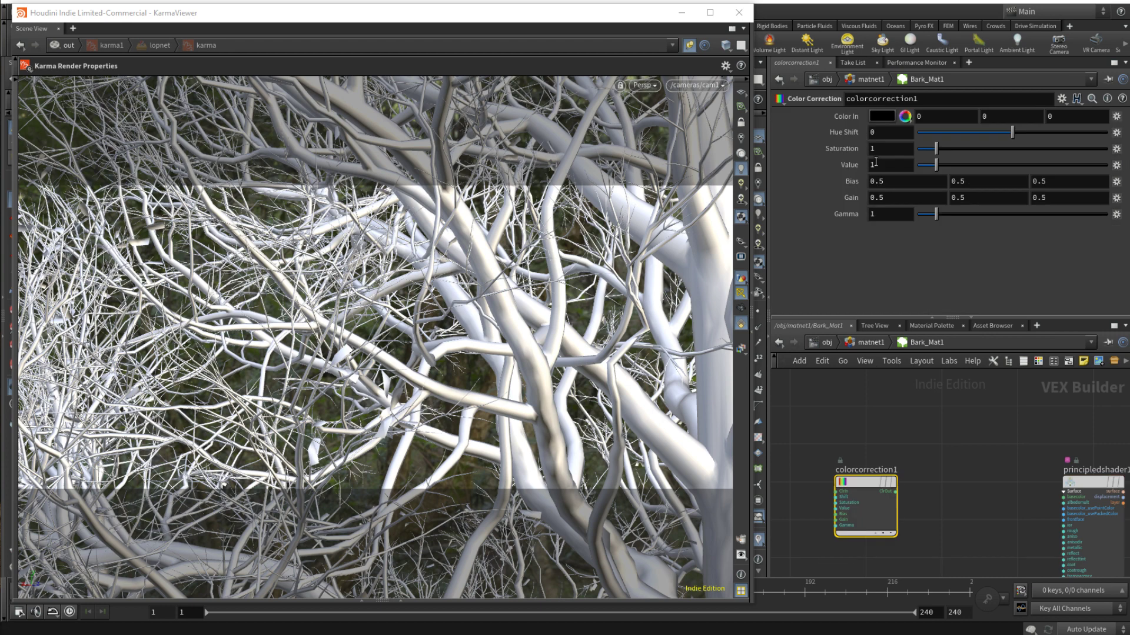
left_click(882, 121)
left_click(841, 47)
left_click(1063, 12)
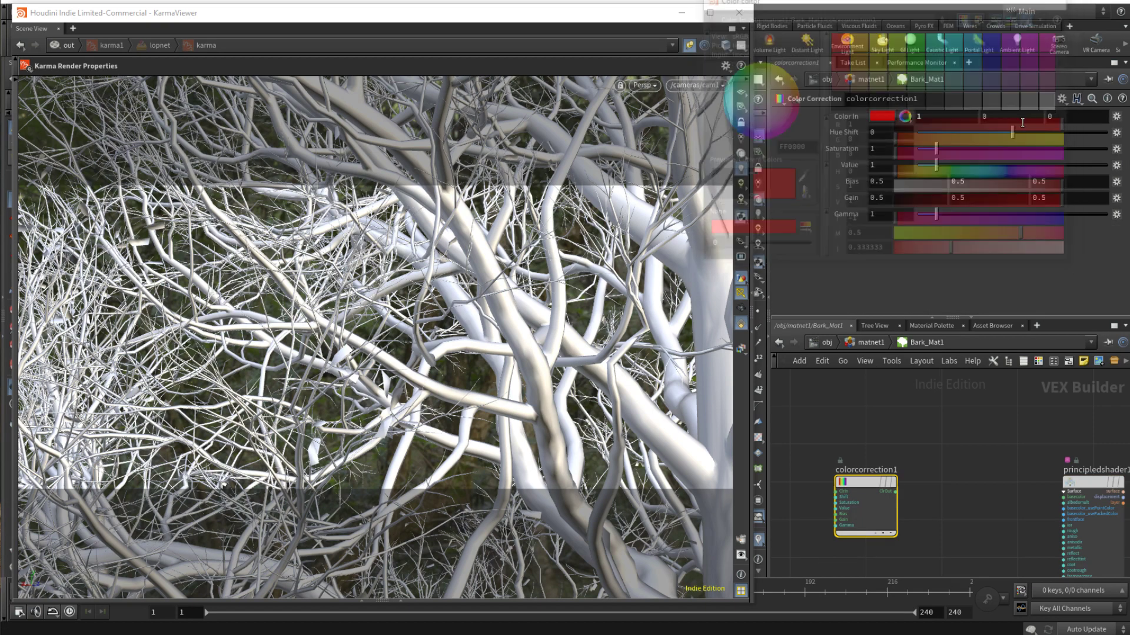
Wire the Color Correction output into the Principled Shader's base color and the shader's surface output into output_collect
left_click_drag(898, 496, 1051, 496)
scroll(1048, 453, "down", 5)
middle_click_drag(1066, 437, 808, 449)
scroll(809, 473, "up", 4)
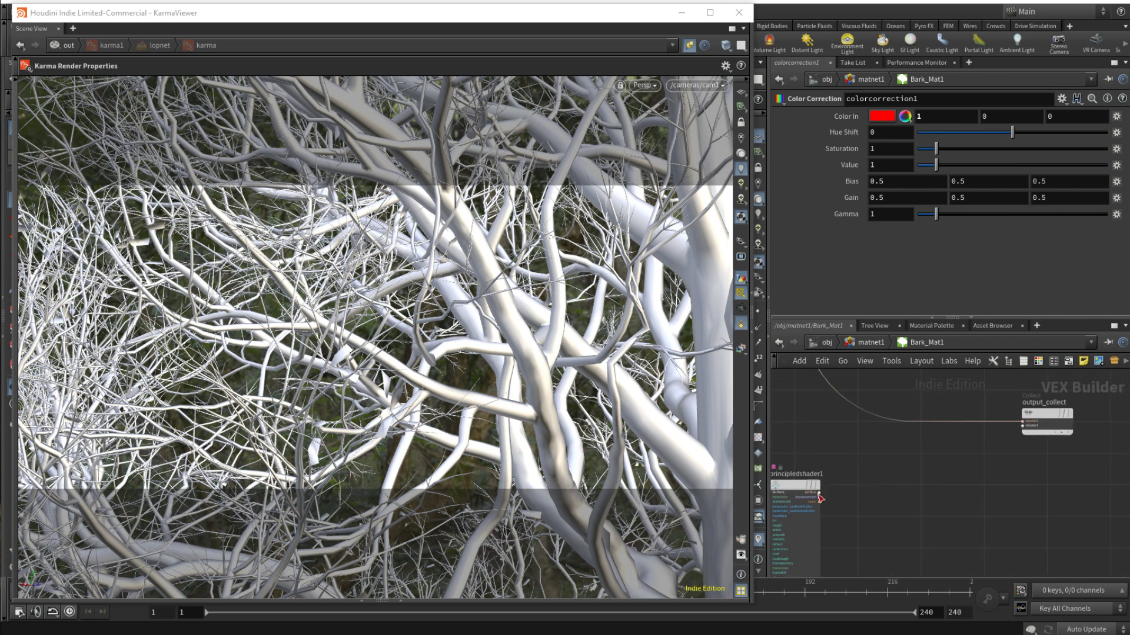
left_click_drag(821, 497, 1008, 415)
left_click(1009, 451)
Switch the KarmaViewer viewport to the Karma renderer to preview the red bark material
scroll(965, 459, "down", 2)
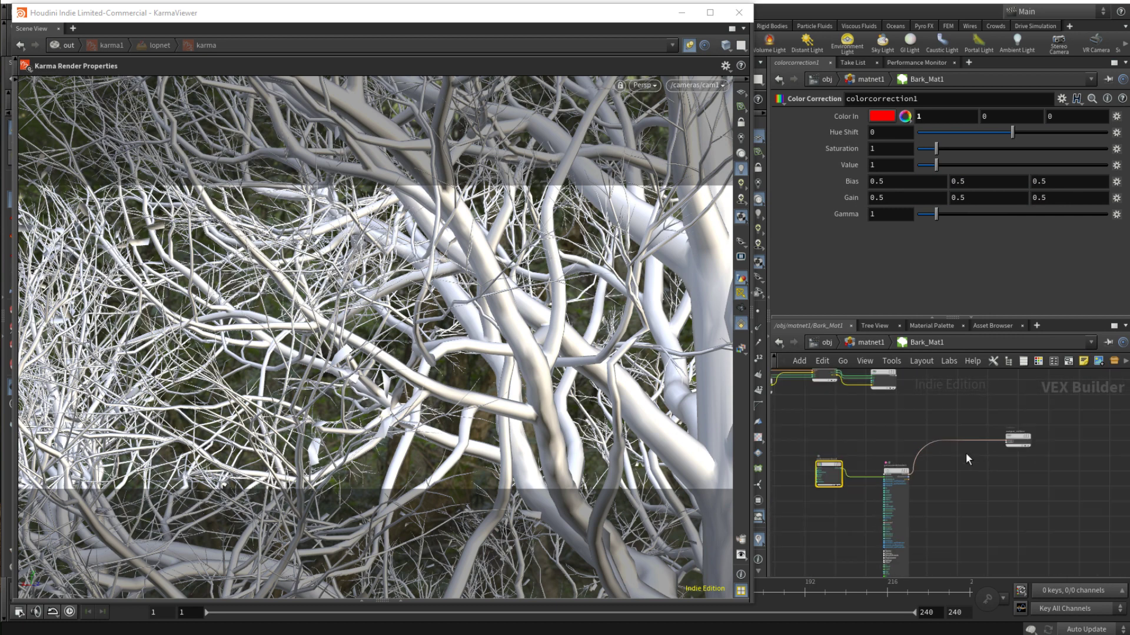
scroll(945, 499, "down", 4)
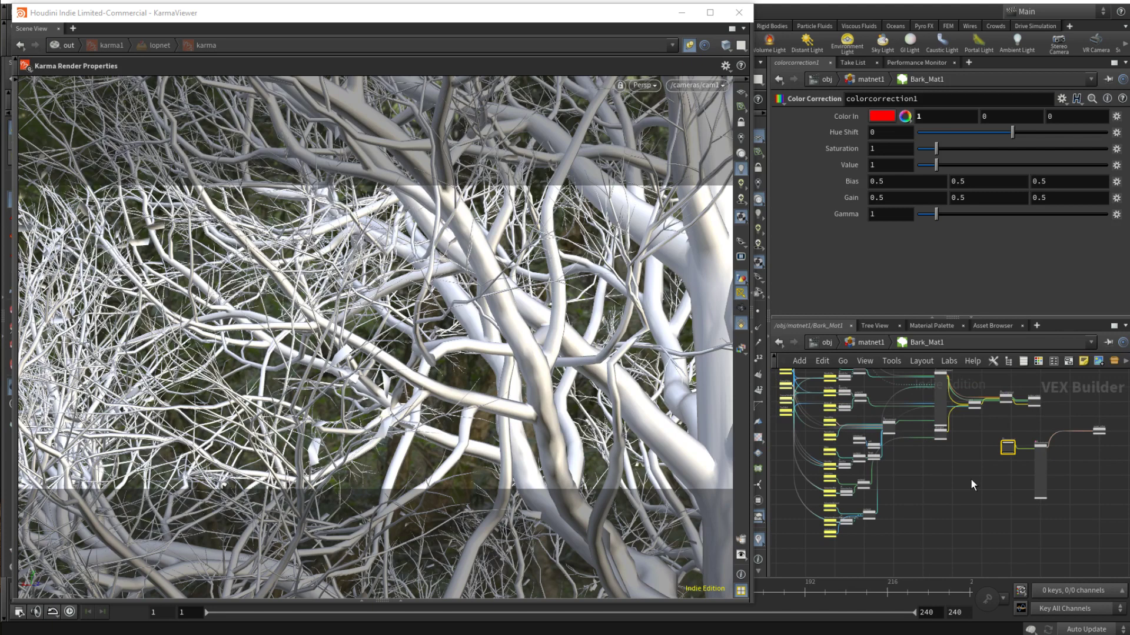
left_click(642, 85)
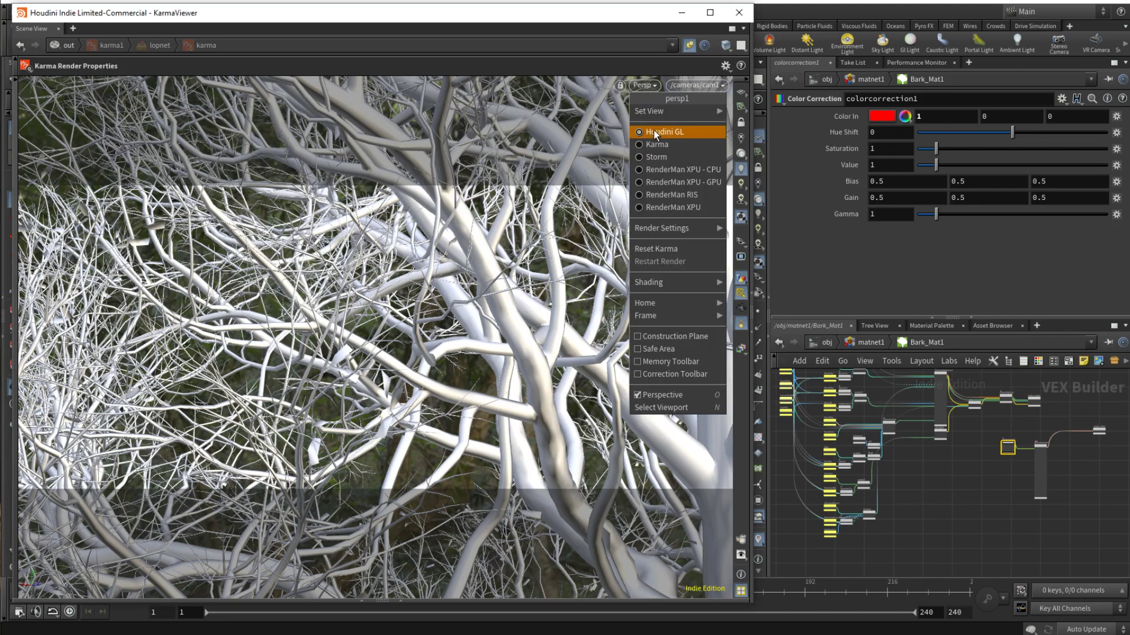
left_click(654, 140)
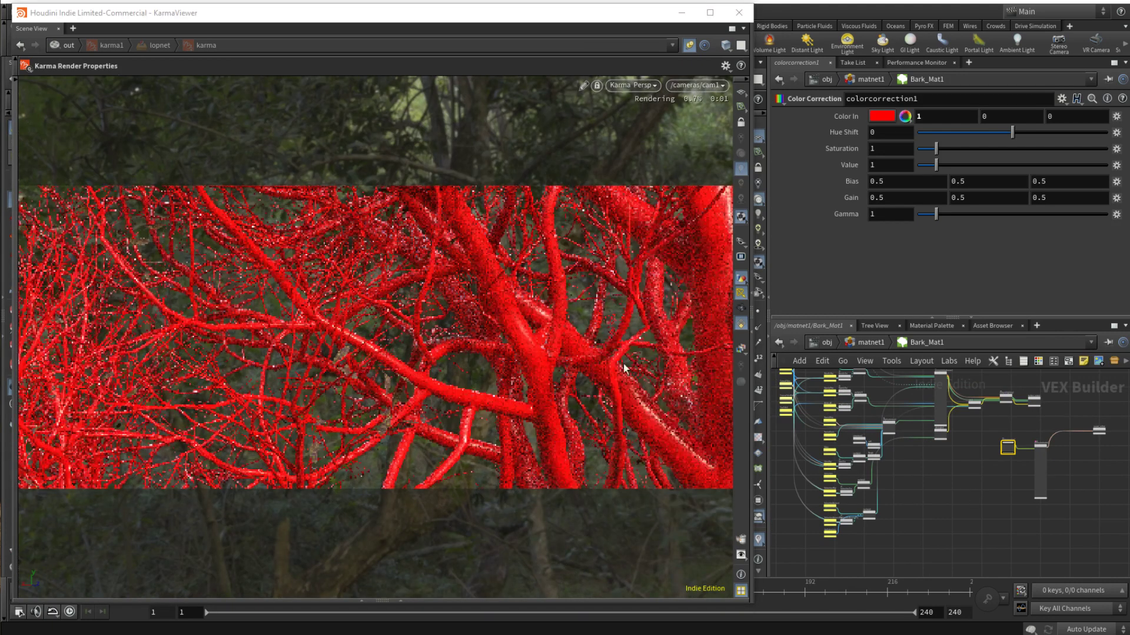
Add a Global Variables node to Bark_Mat1's network, in the free space before the Color Correction node
left_click(946, 480)
key("Tab")
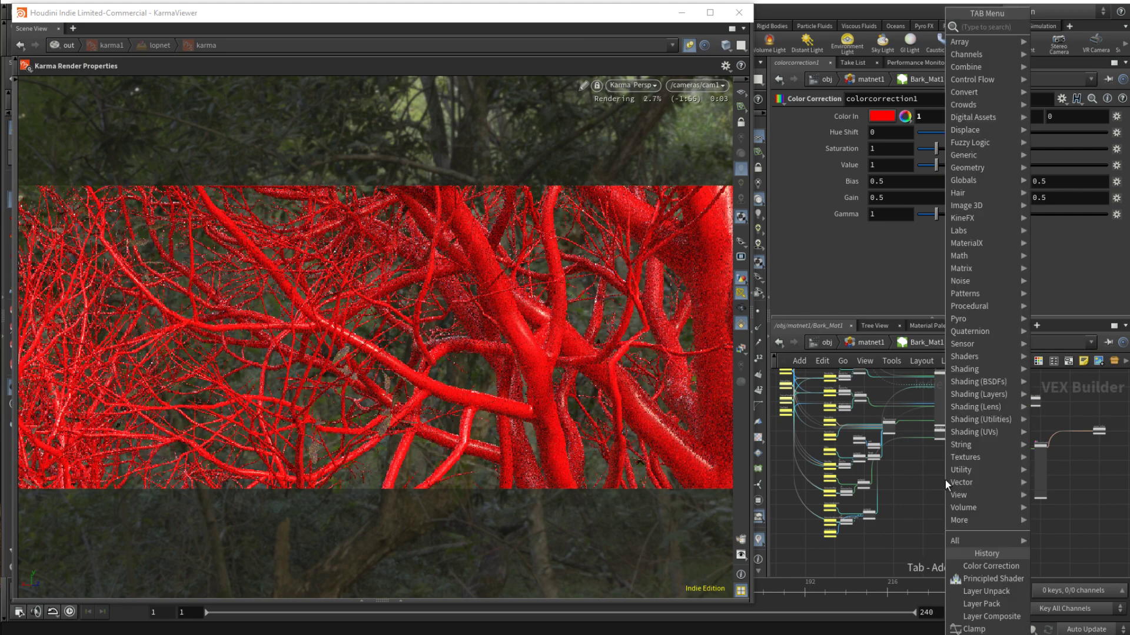
type("glo")
key("Return")
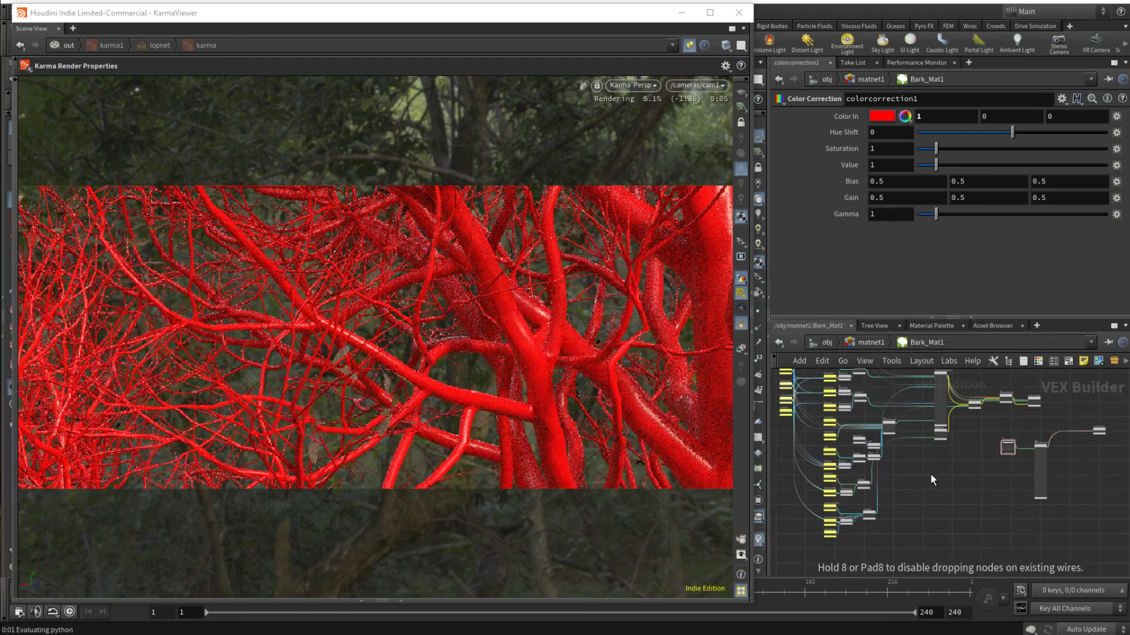
left_click(930, 474)
scroll(925, 478, "up", 3)
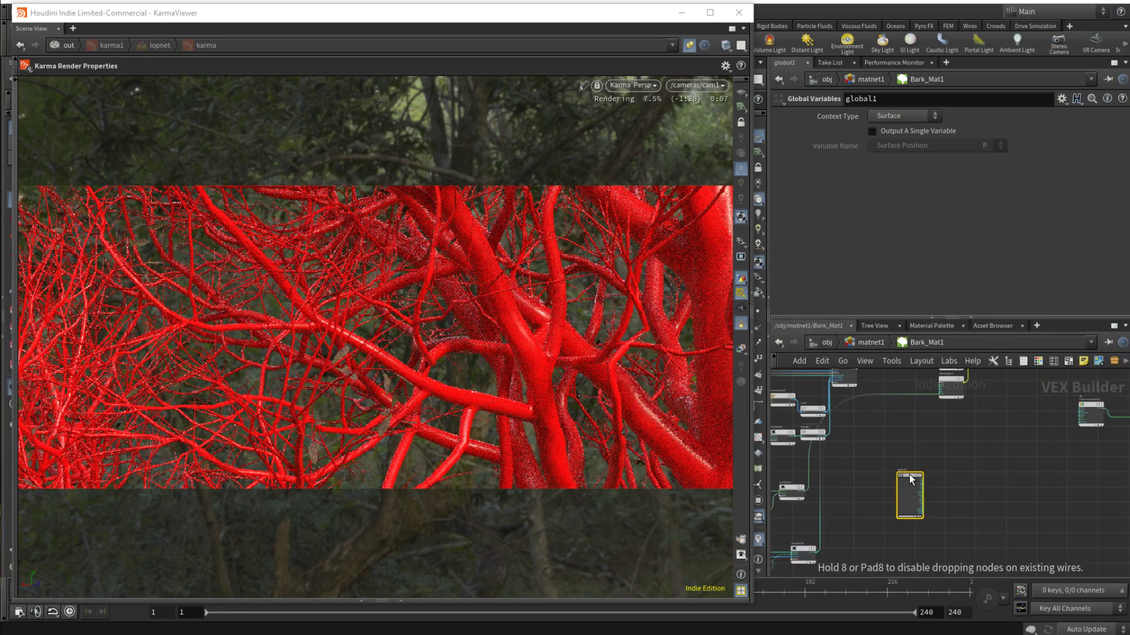
Inspect the Global Variables outputs and move the Color Correction node farther from the Principled Shader
scroll(921, 479, "up", 4)
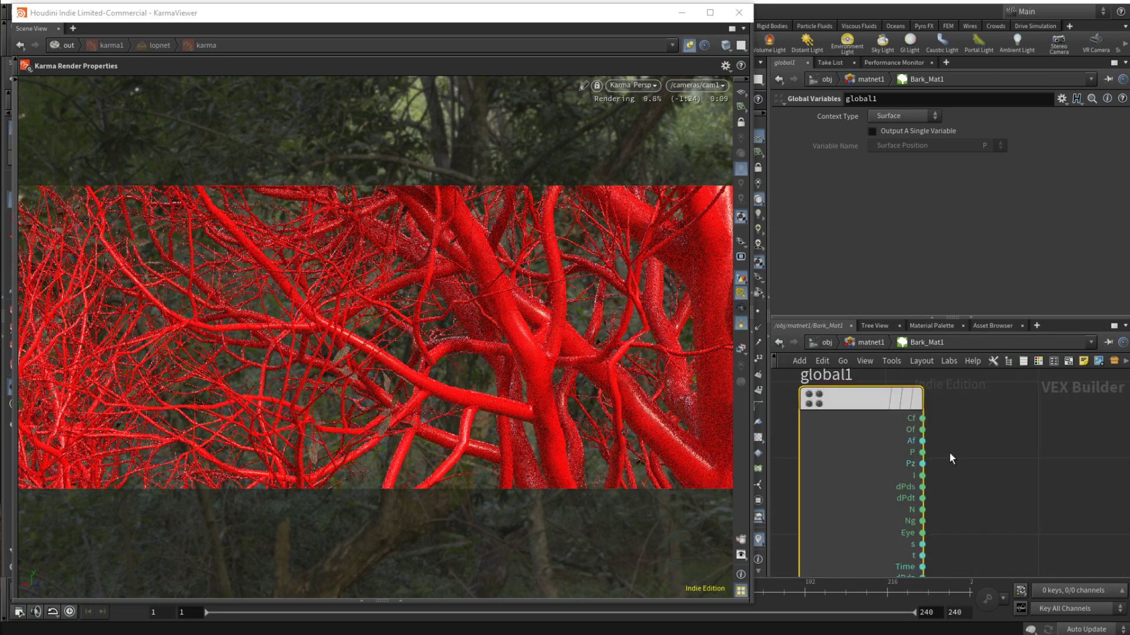
scroll(941, 512, "down", 3)
scroll(941, 511, "down", 3)
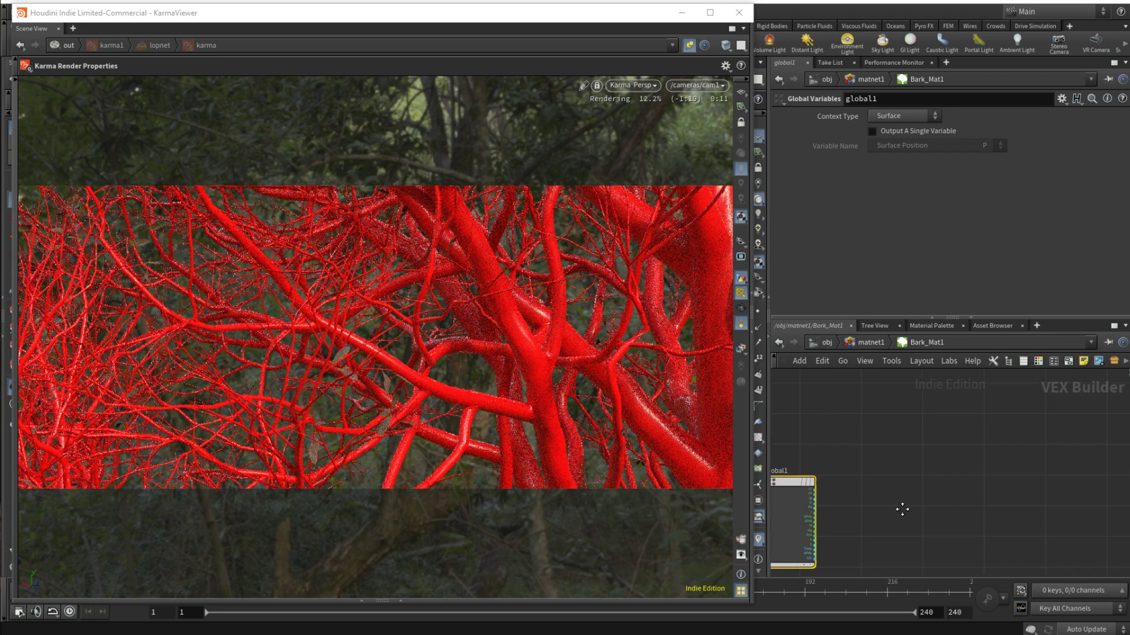
left_click_drag(1026, 426, 945, 432)
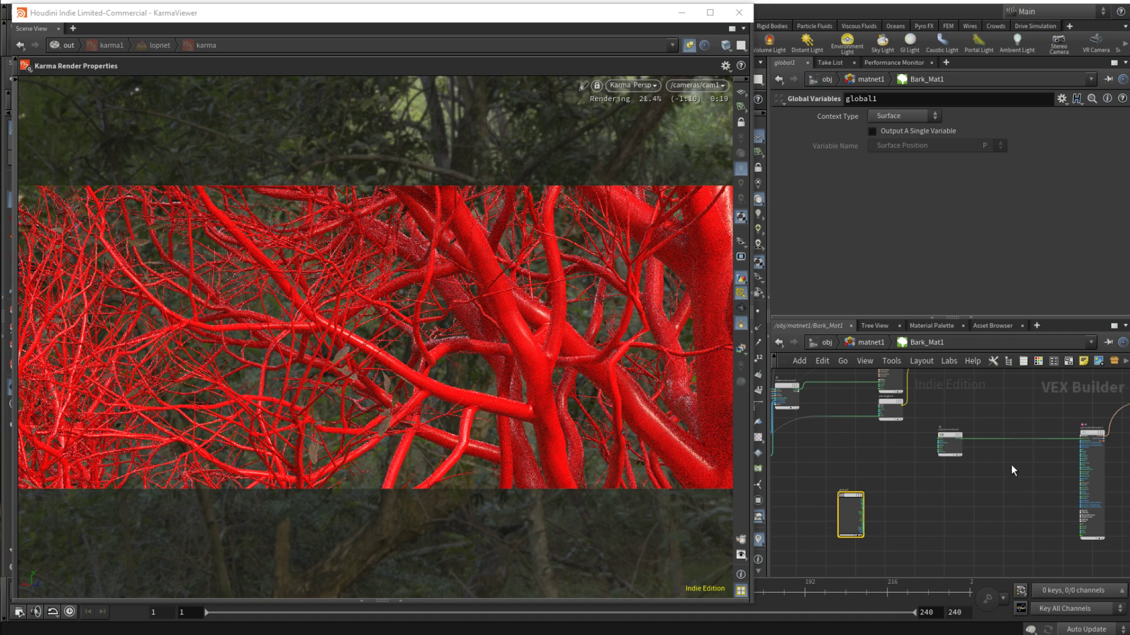
scroll(921, 489, "up", 2)
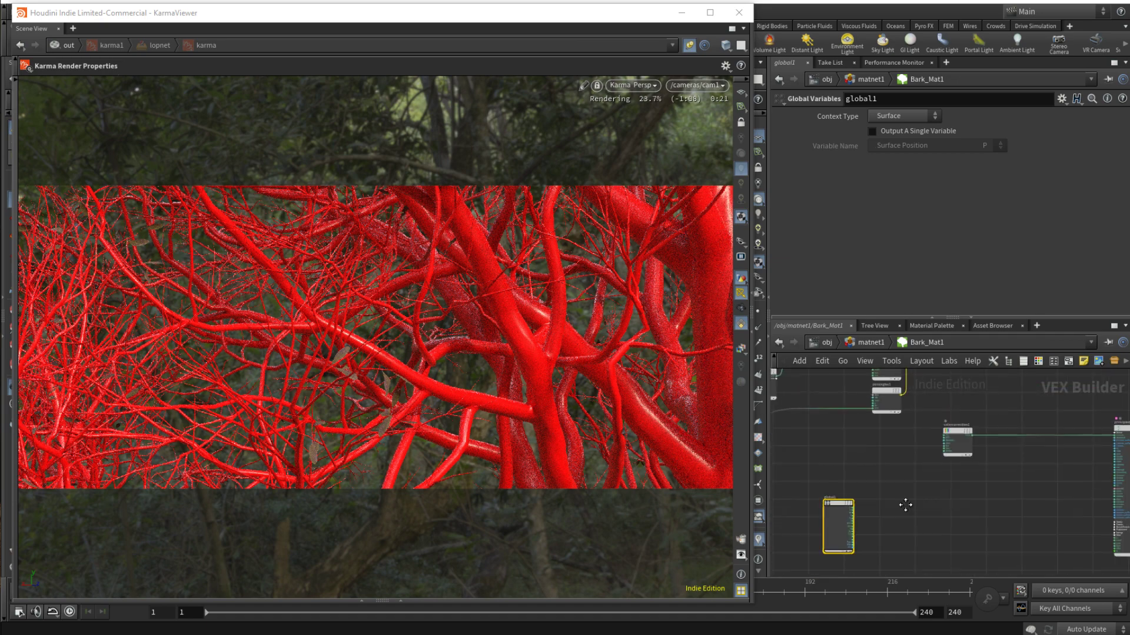
left_click_drag(926, 442, 954, 432)
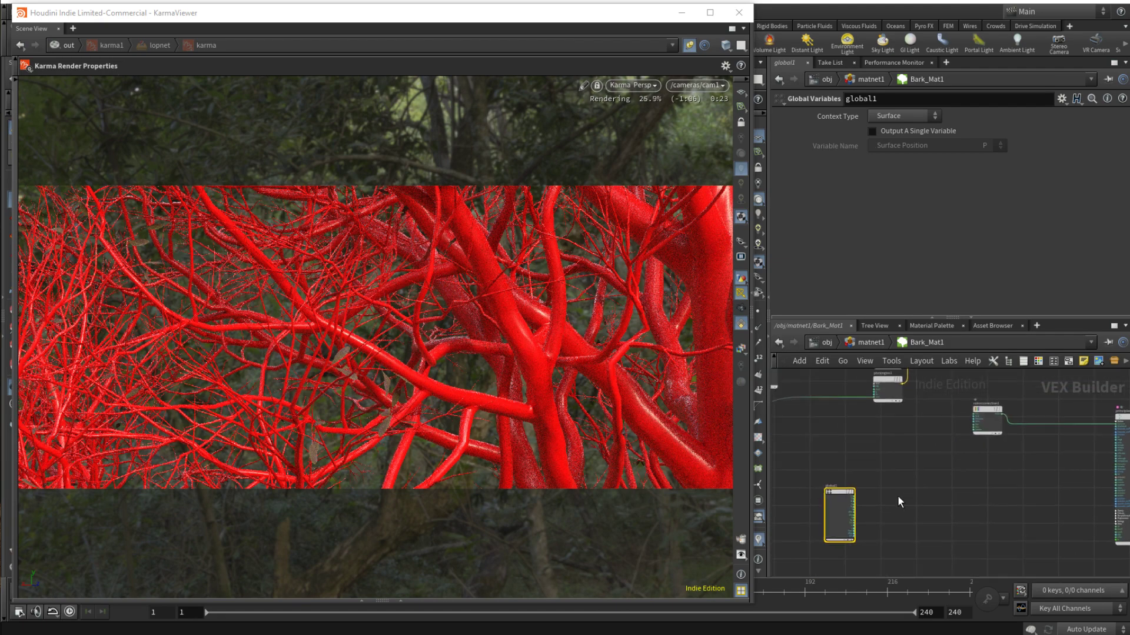
Add a Constant node beside Global Variables, with Constant Type Vector (vector) and a default of 0, 1, 0
key("Tab")
type("con")
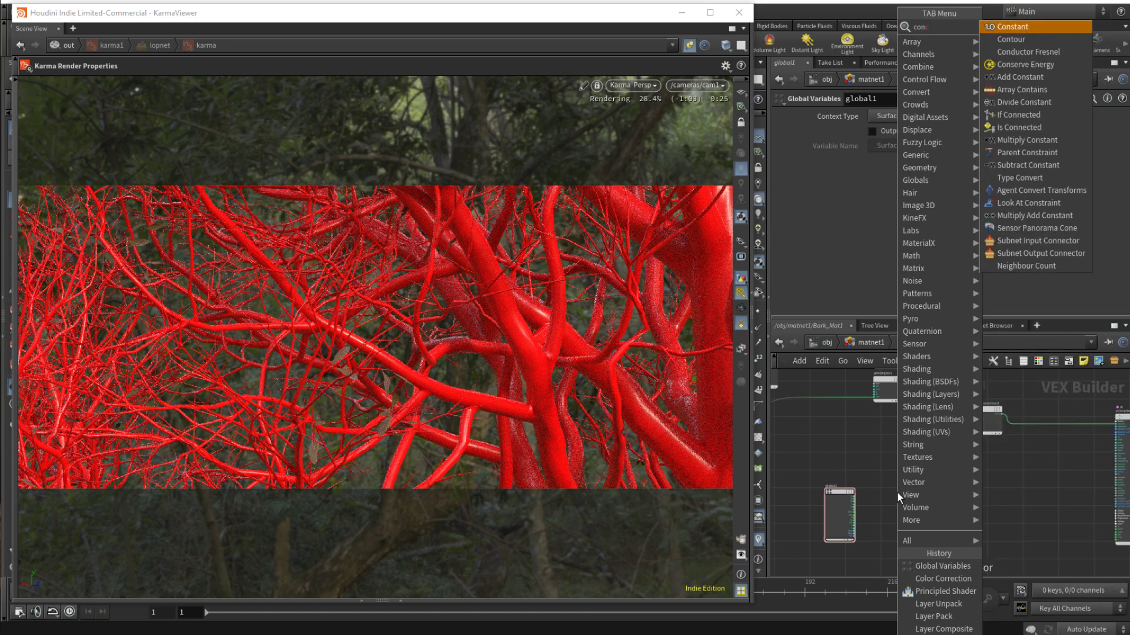
key("Return")
left_click(920, 501)
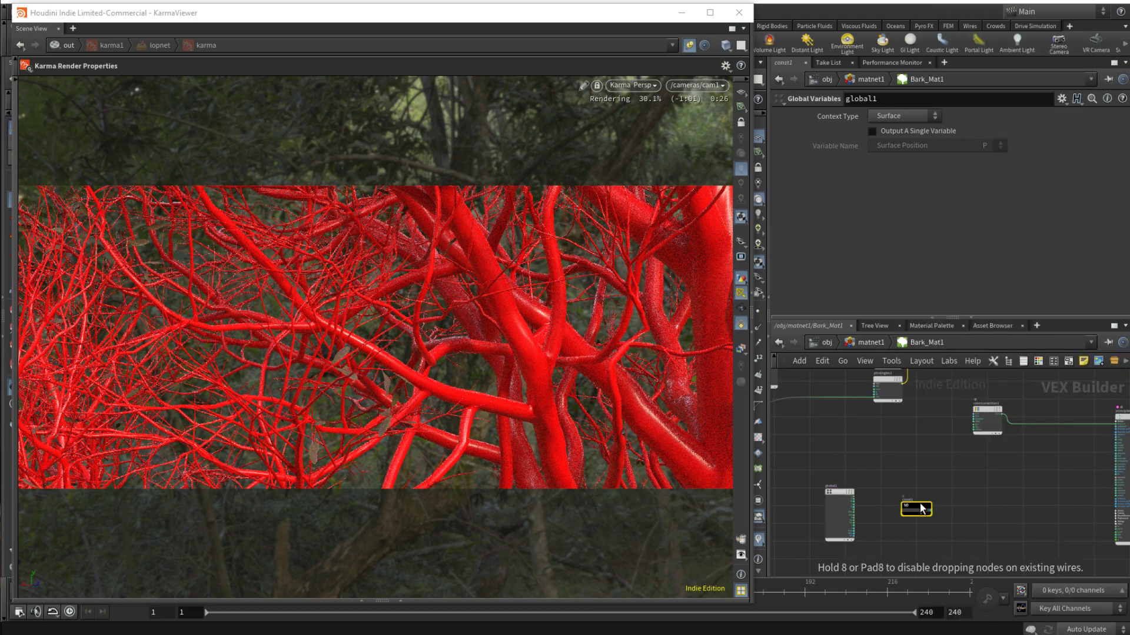
left_click(895, 122)
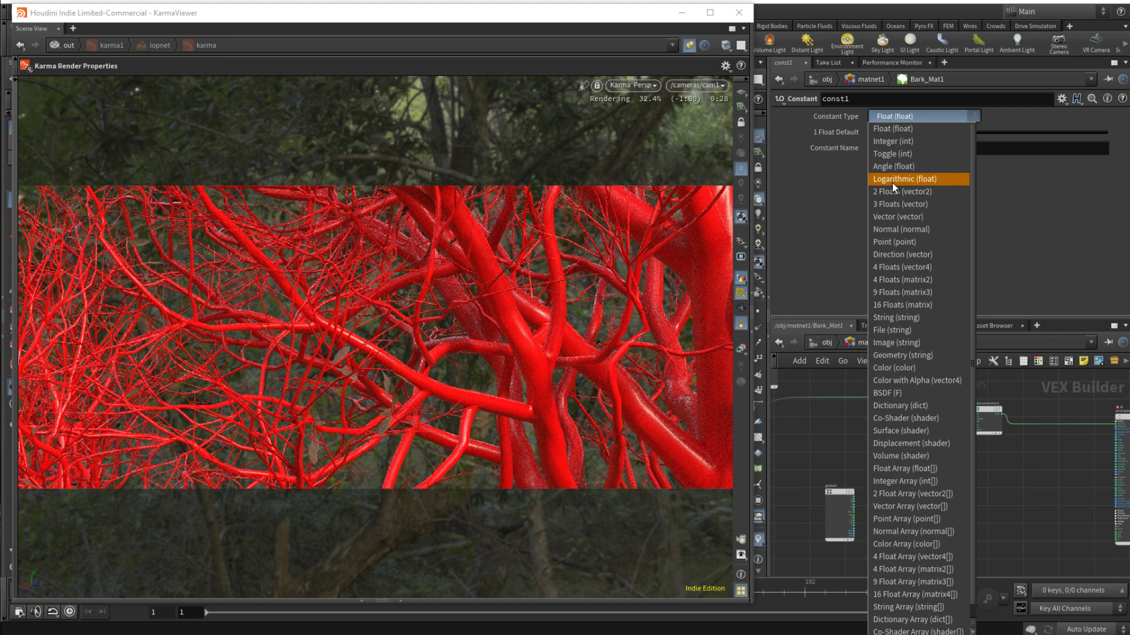
left_click(895, 216)
left_click(949, 134)
type("1")
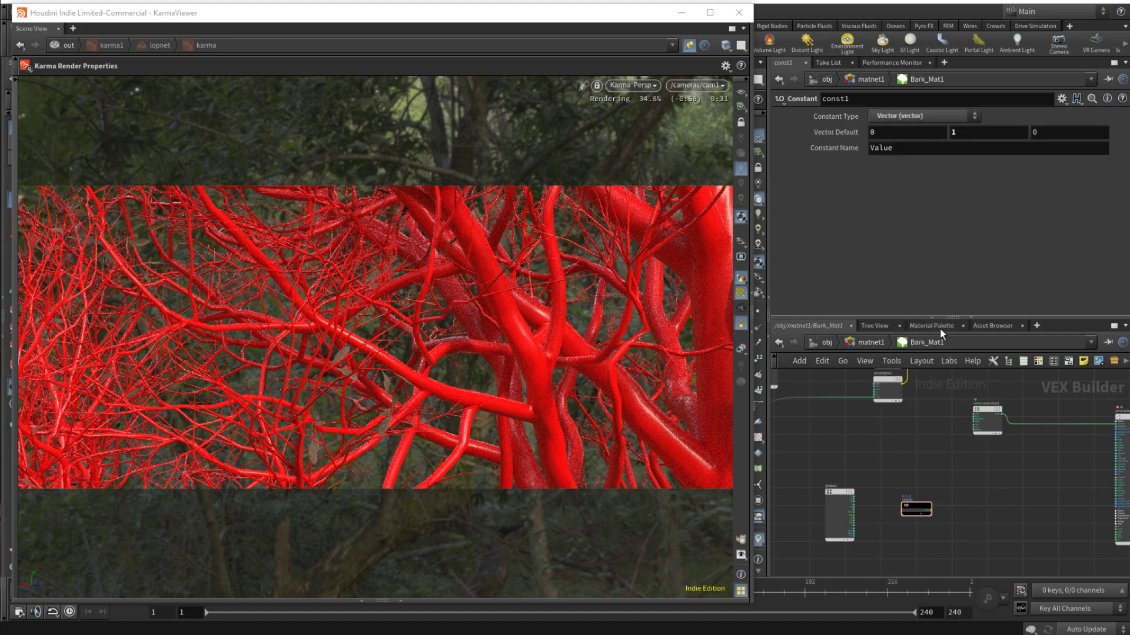
Add a Dot Product node to Bark_Mat1's network near the Constant node
scroll(940, 483, "up", 3)
key("Tab")
type("dot")
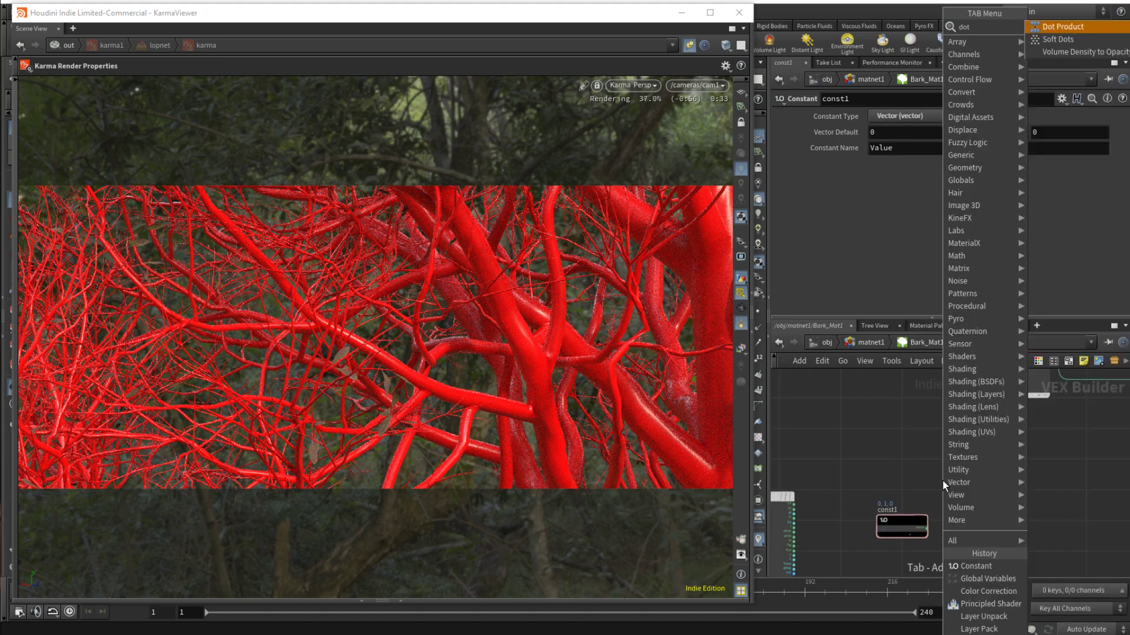
key("Return")
left_click(937, 472)
scroll(874, 469, "up", 3)
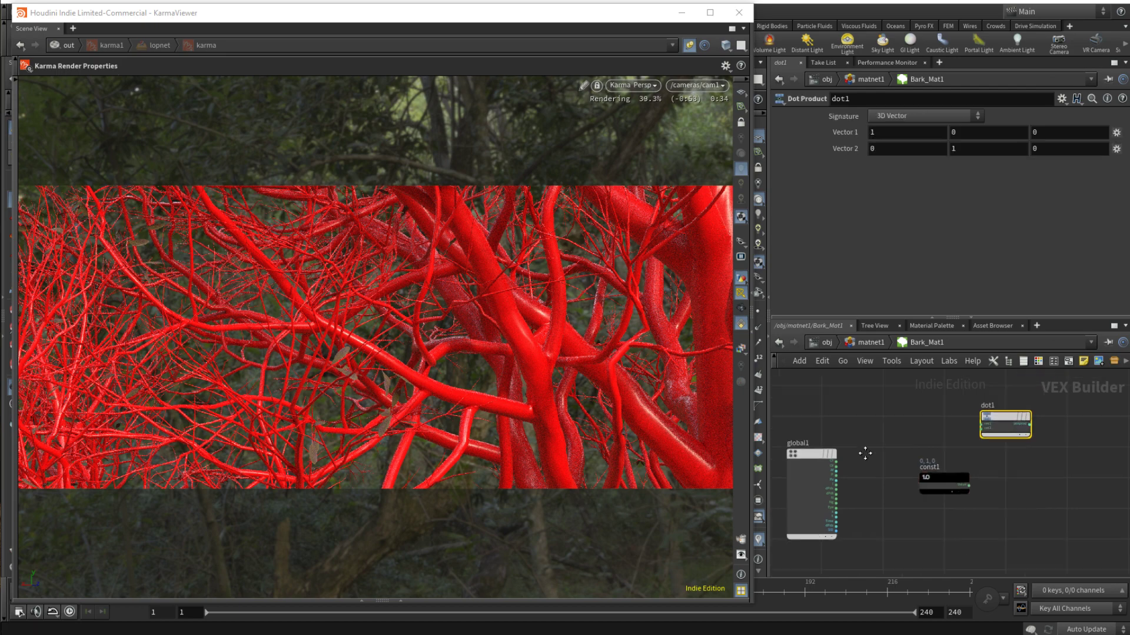
Wire the Global Variables surface normal N into the Dot Product's first vector input and the Constant into its second
left_click(843, 490)
middle_click_drag(923, 435, 882, 499)
left_click(1009, 447)
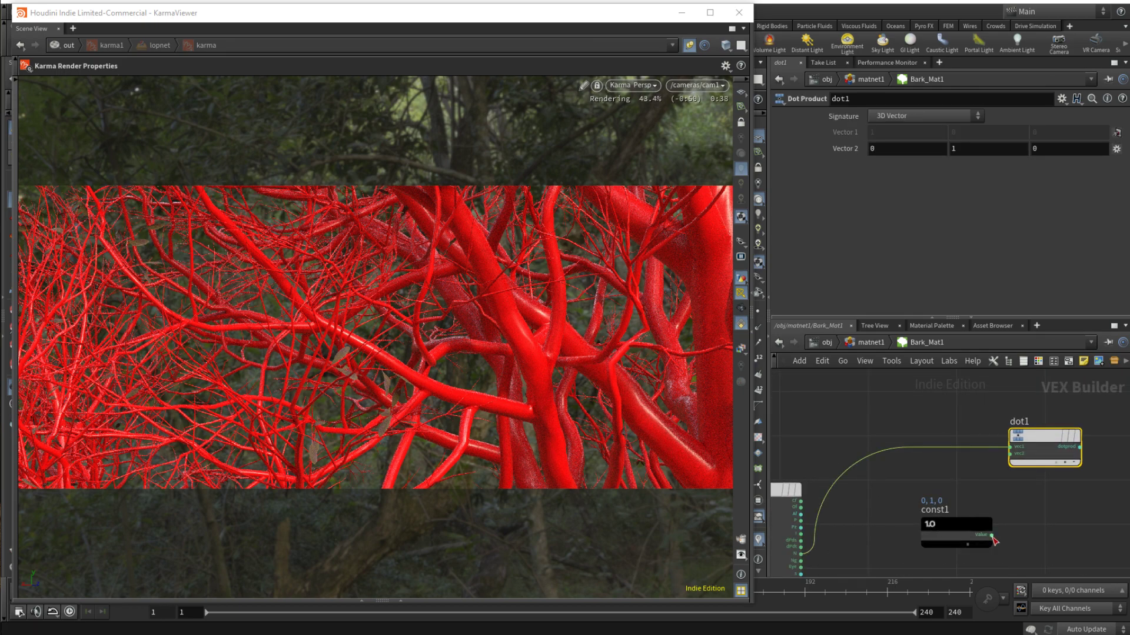
left_click(991, 535)
left_click(1011, 453)
Add a Snippet node after the Dot Product and feed the dot product result into it
middle_click_drag(1054, 482, 878, 509)
scroll(877, 509, "down", 3)
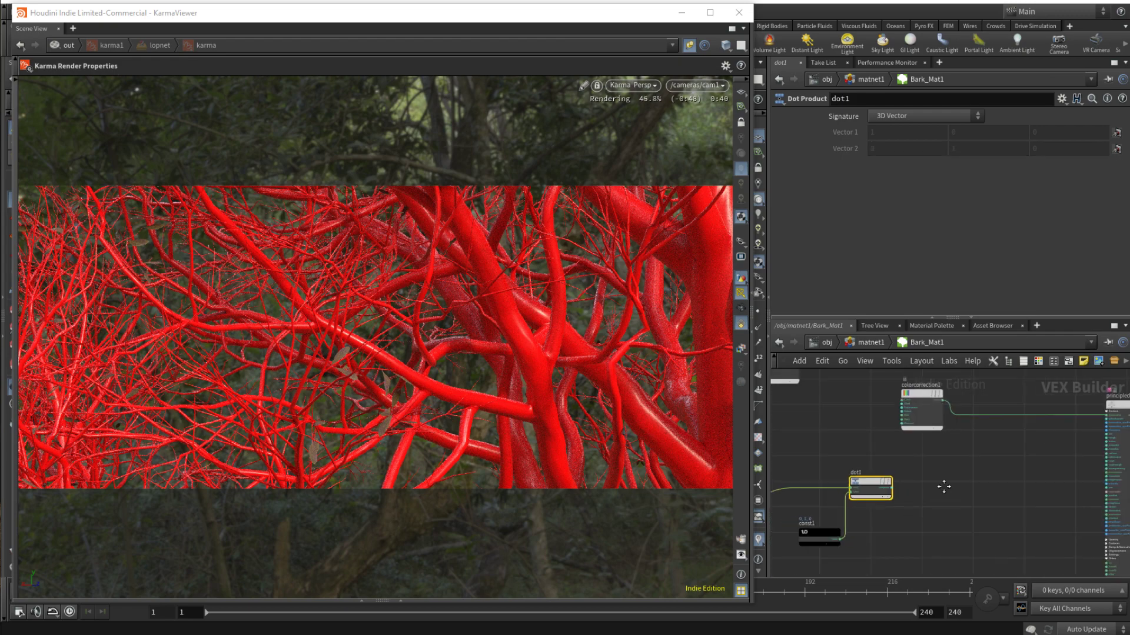
middle_click_drag(940, 487, 906, 485)
key("Tab")
type("sni")
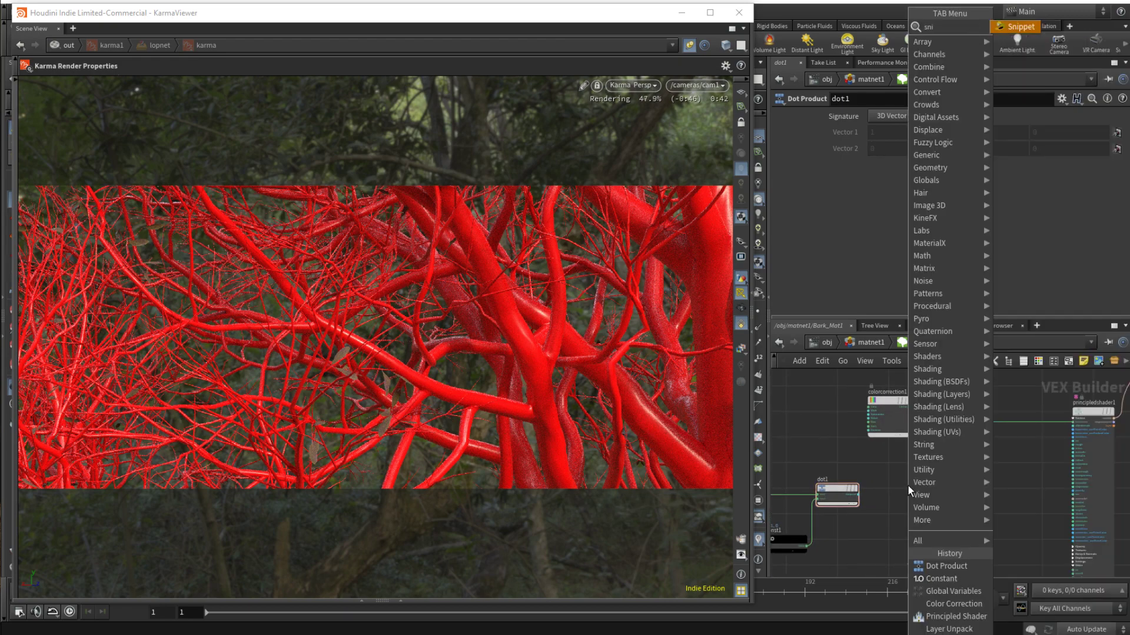
key("Return")
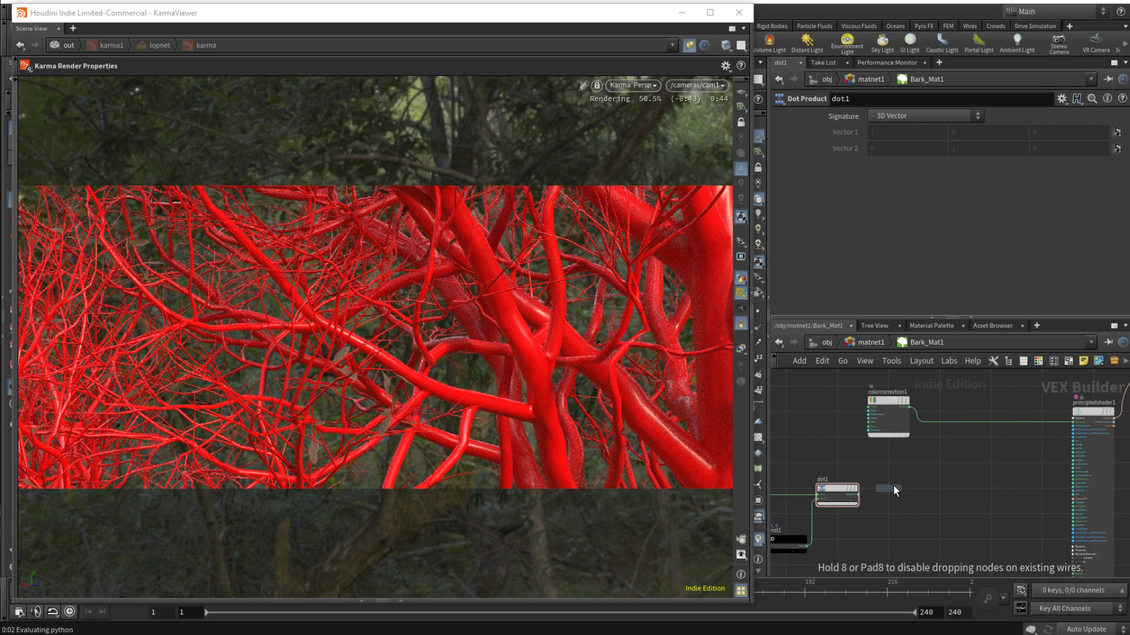
left_click(895, 467)
middle_click_drag(882, 464, 906, 448)
scroll(893, 484, "up", 3)
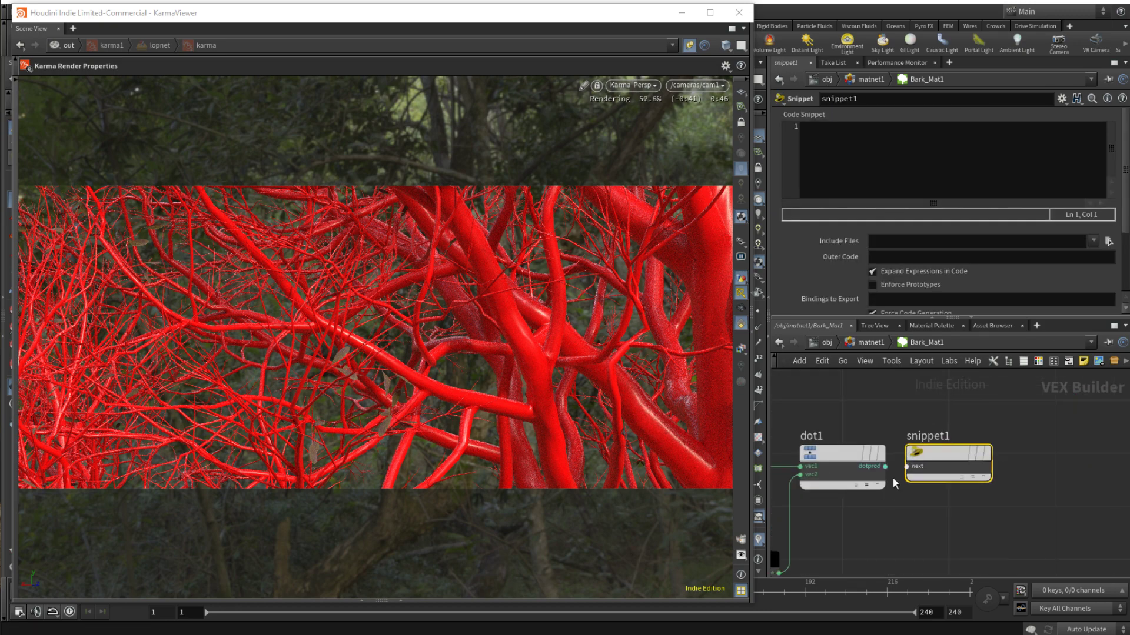
left_click_drag(911, 466, 1004, 453)
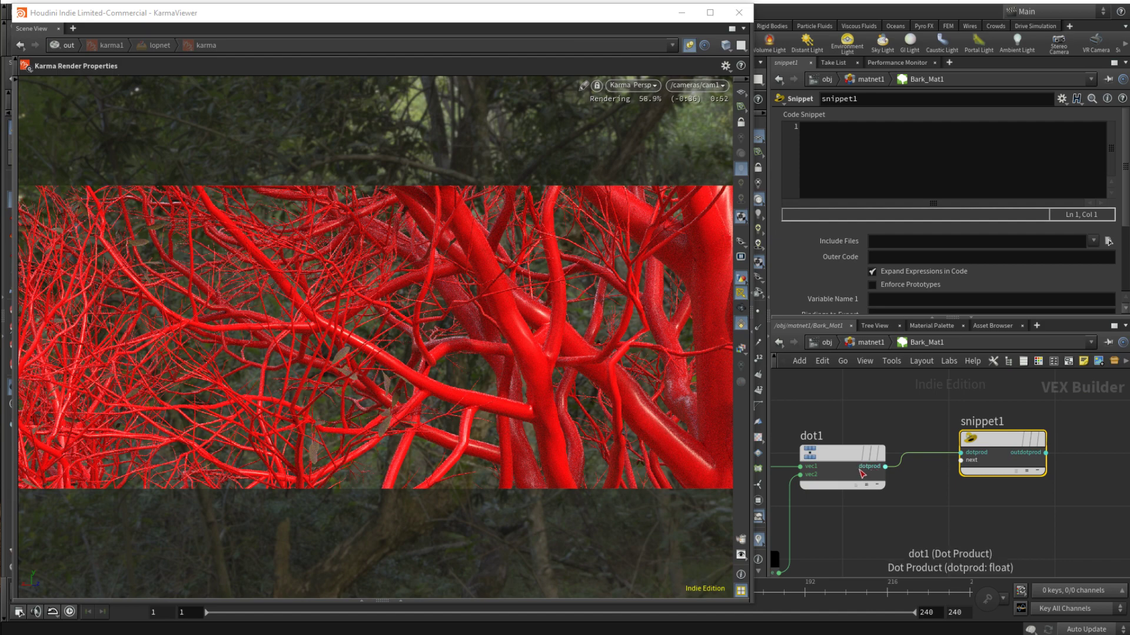
Write Snippet code that sets dotprod=0; inside braces under the condition if(dotprod<0.5)
left_click(858, 170)
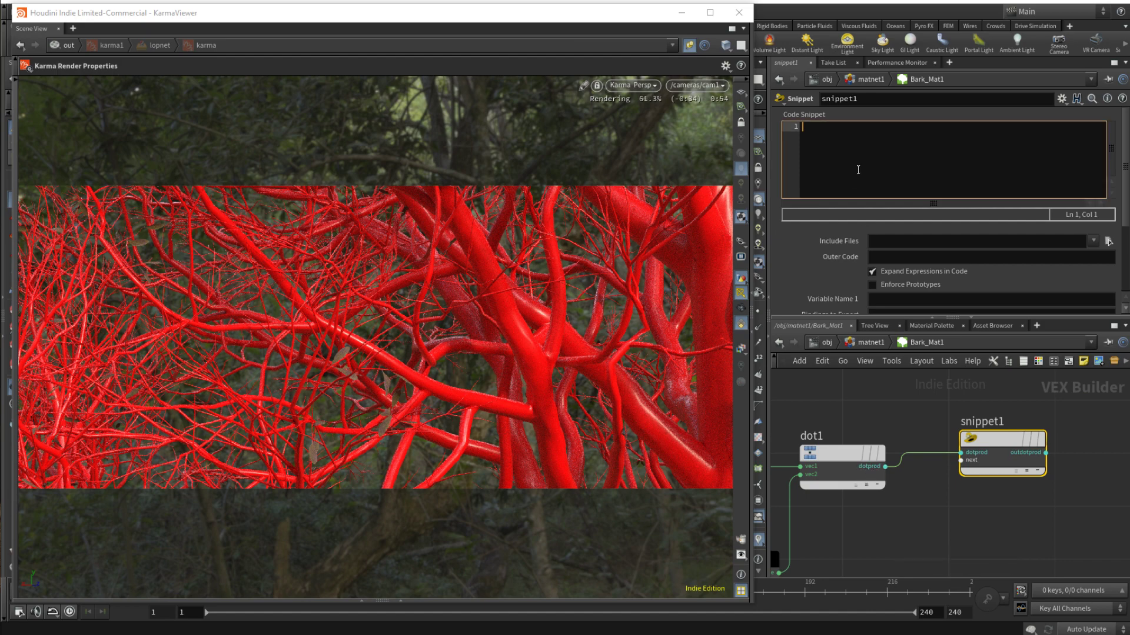
type("if(dotprod<0.5)")
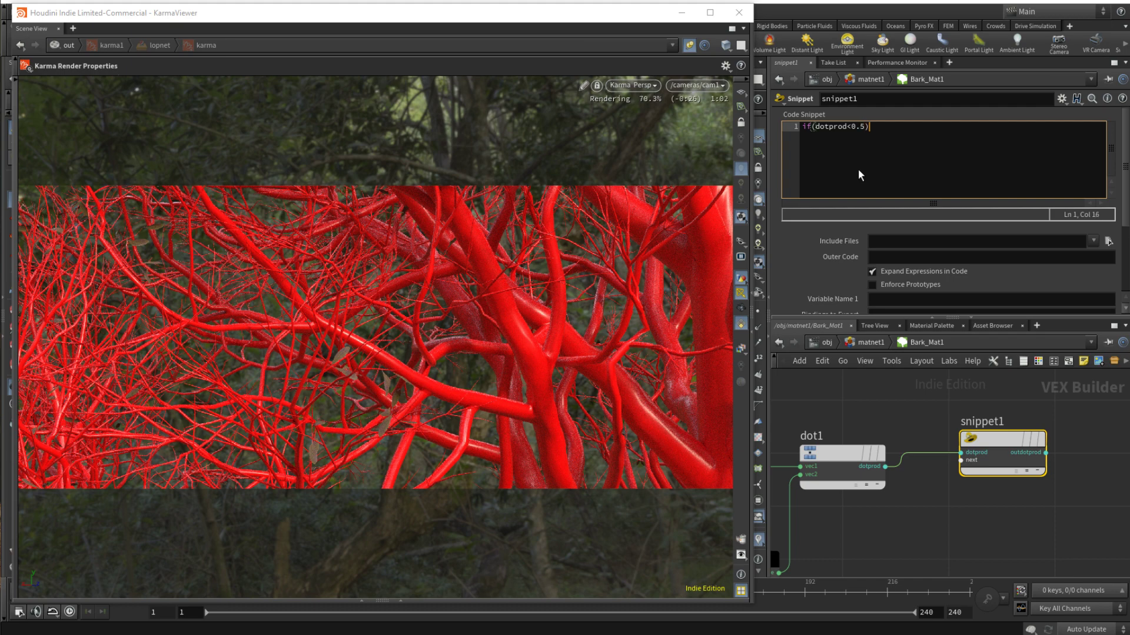
key("Return")
type("{}")
key("Left")
key("Return")
key("Return")
key("Up")
key("Tab")
Add a Null node named MASK after the Snippet and connect the Snippet's outdotprod output to it
scroll(967, 532, "down", 5)
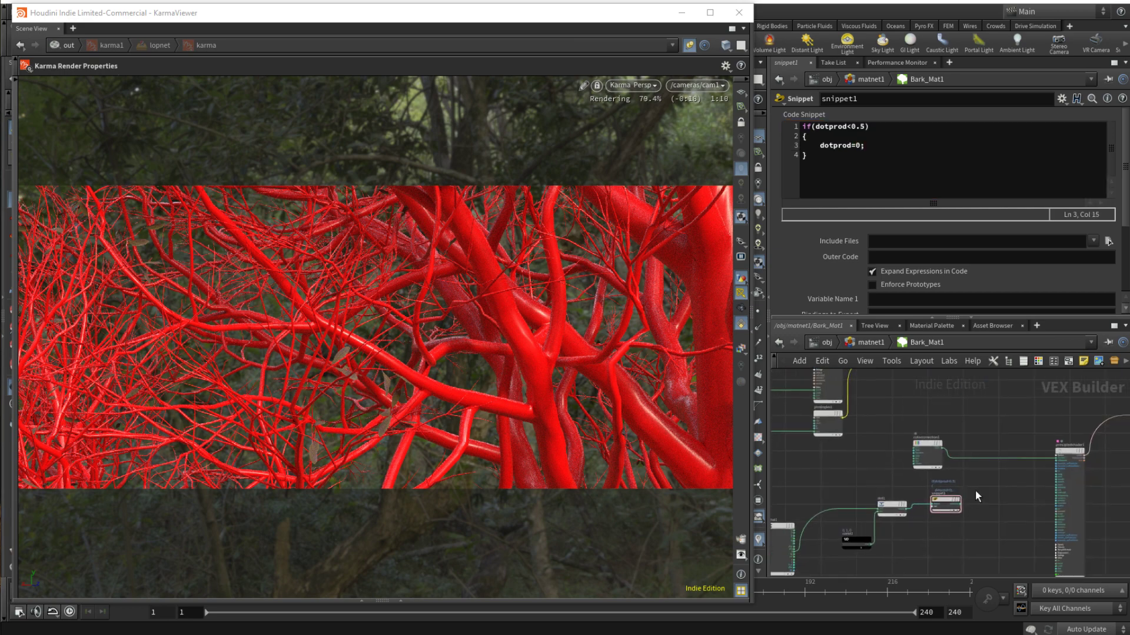
key("Tab")
type("mix")
key("Return")
scroll(983, 486, "up", 2)
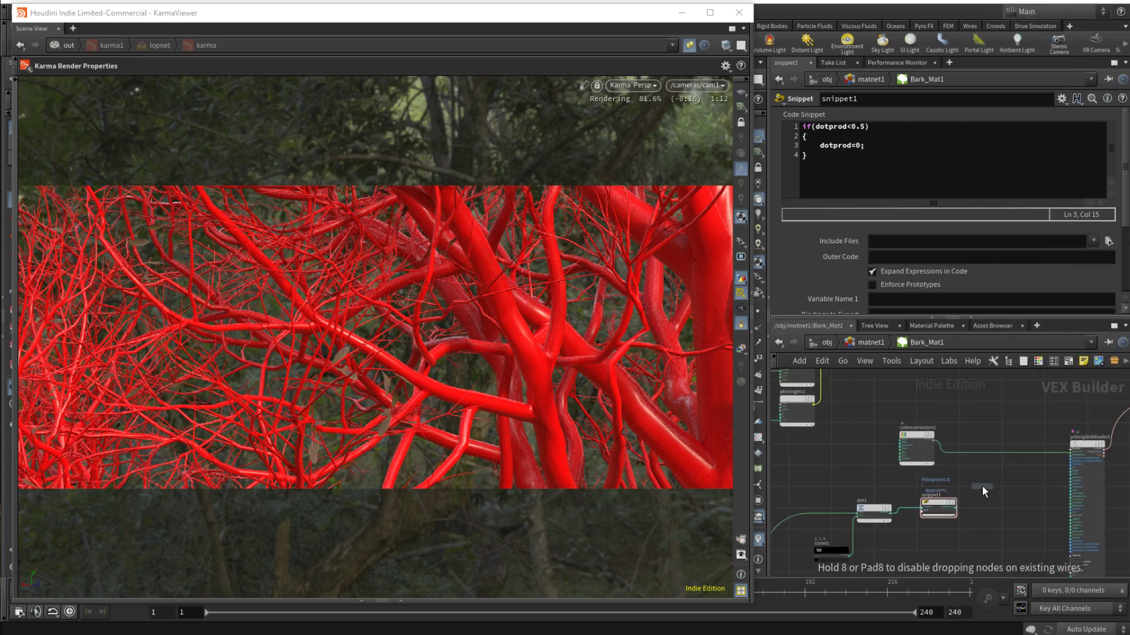
scroll(983, 486, "up", 3)
left_click(1012, 474)
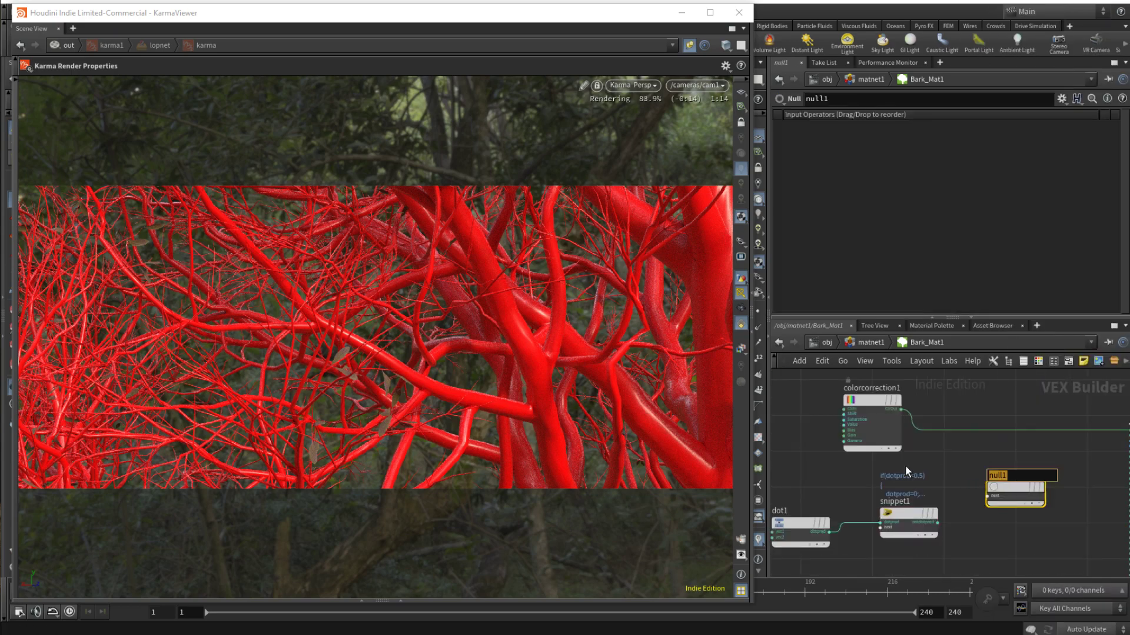
type("MASK")
key("Return")
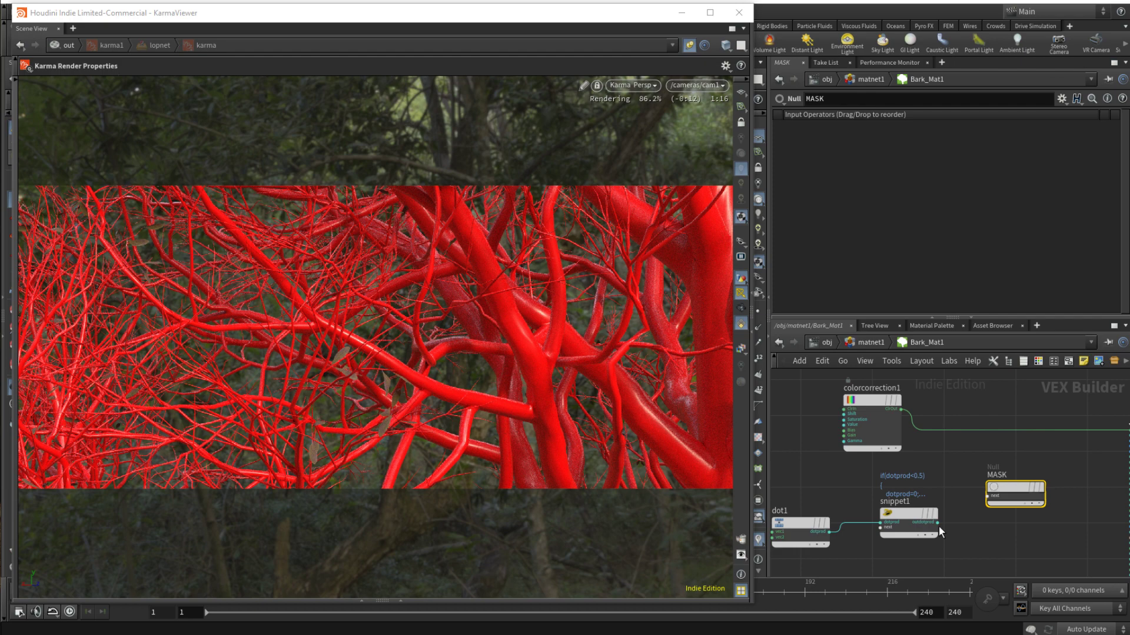
left_click_drag(938, 522, 989, 496)
middle_click_drag(1056, 518, 961, 548)
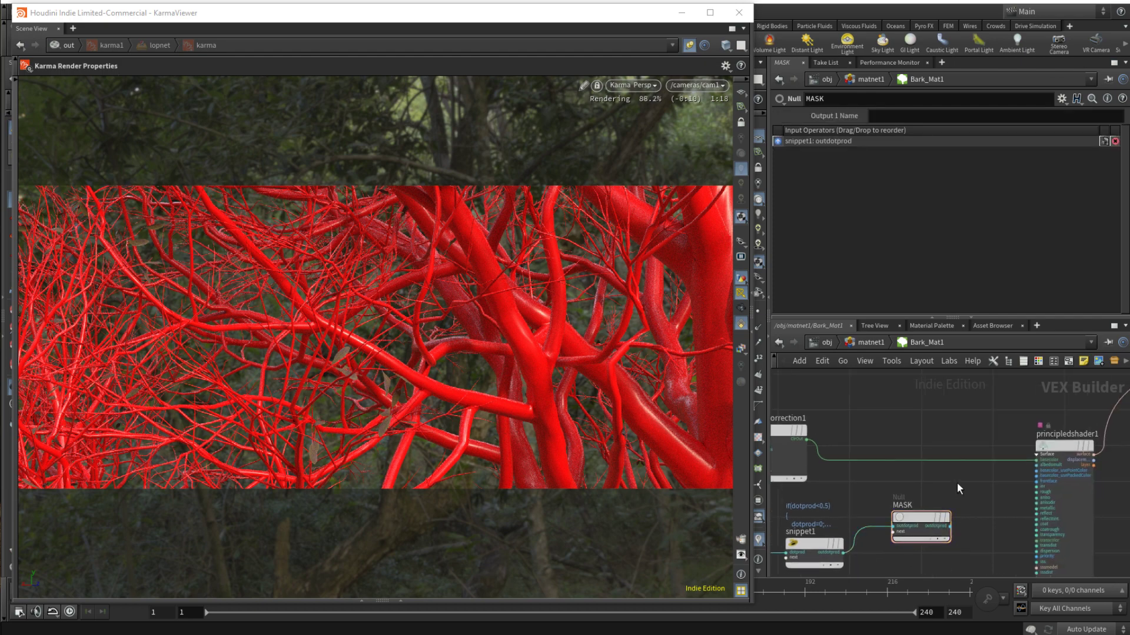
Insert a Multiply node between Color Correction and the Principled Shader, and connect the MASK output as its second input
key("Tab")
type("mu")
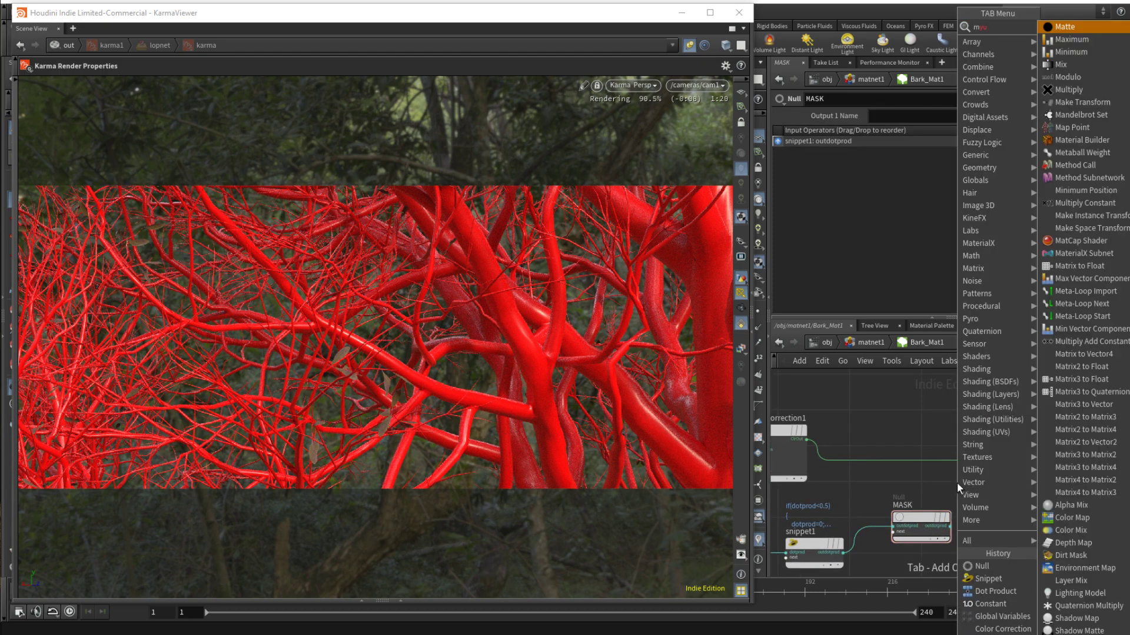
key("BackSpace")
type("ult")
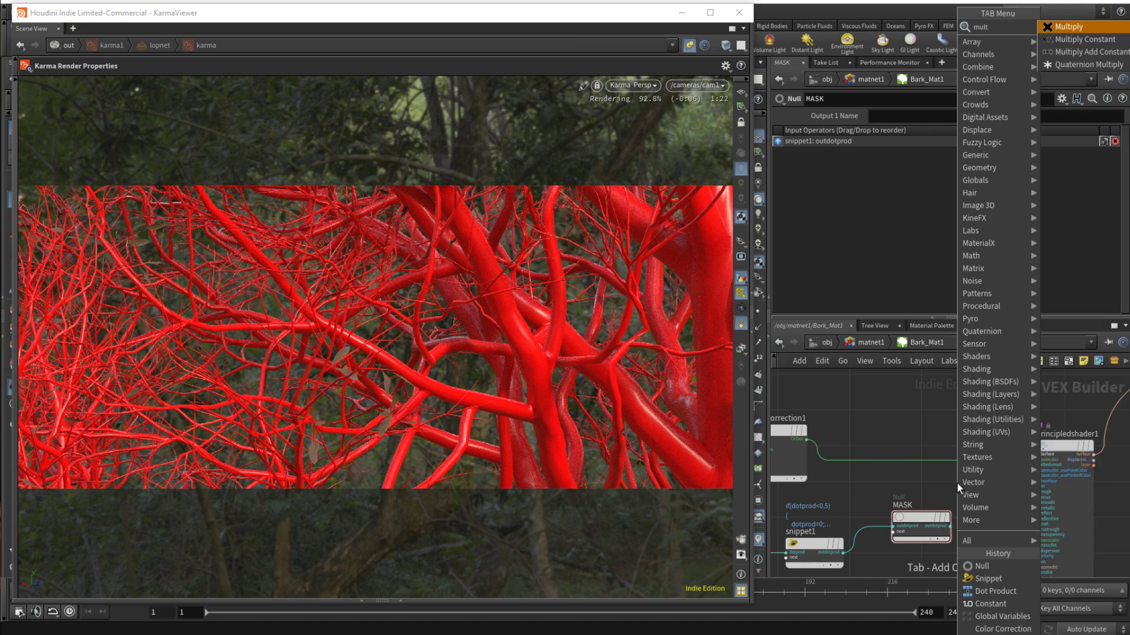
key("Return")
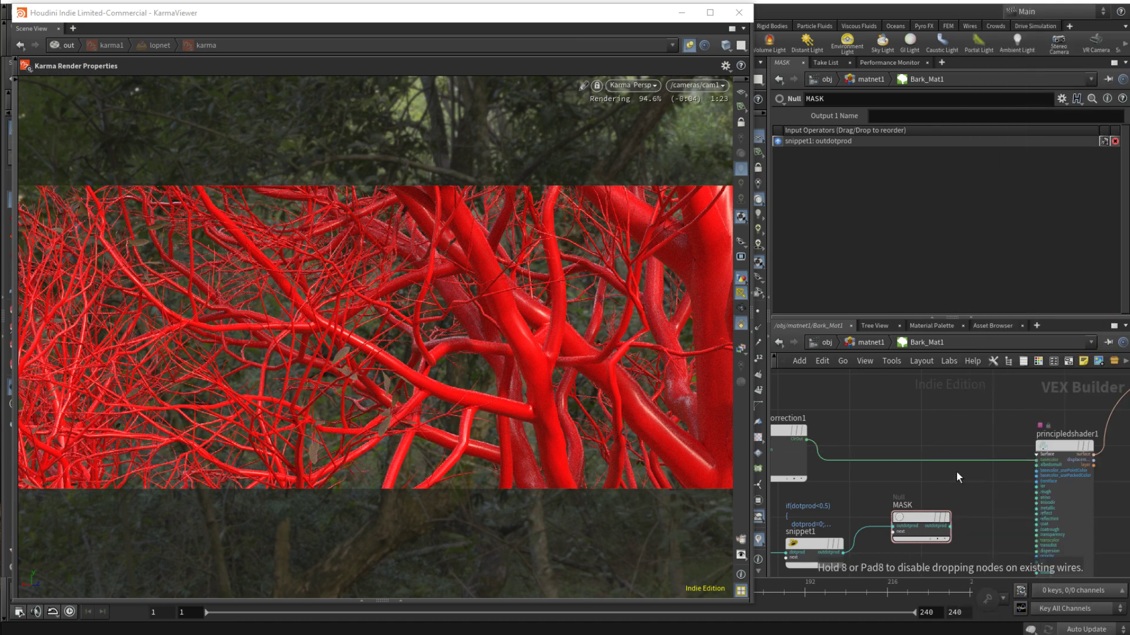
left_click(979, 458)
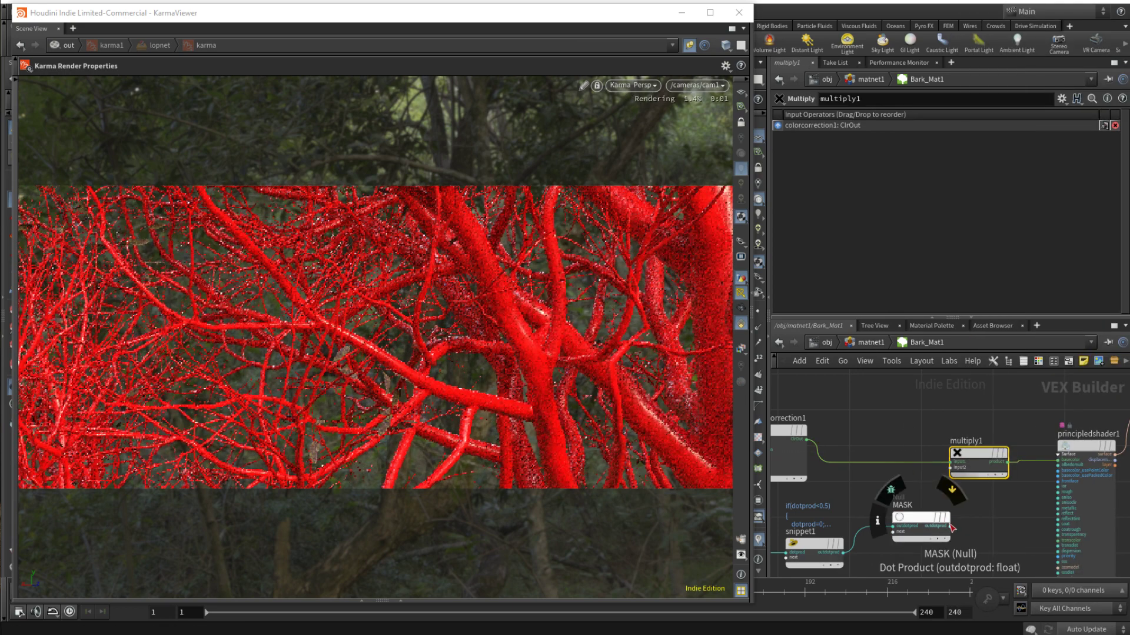
left_click_drag(950, 526, 953, 478)
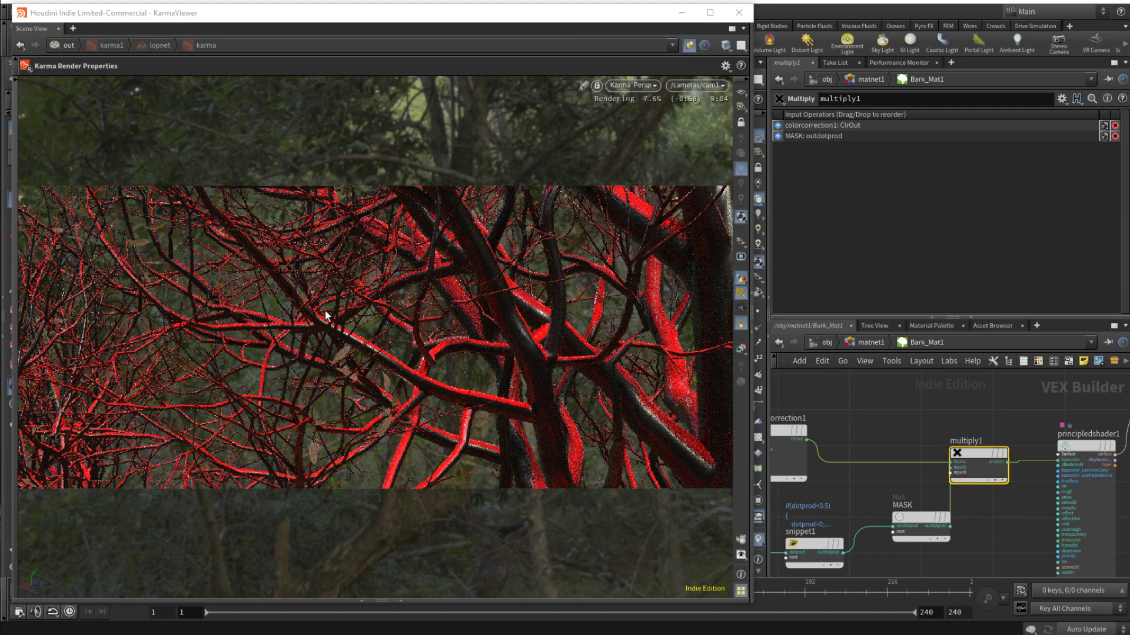
Set the Color Correction node's Color In to white (1, 1, 1)
left_click(788, 430)
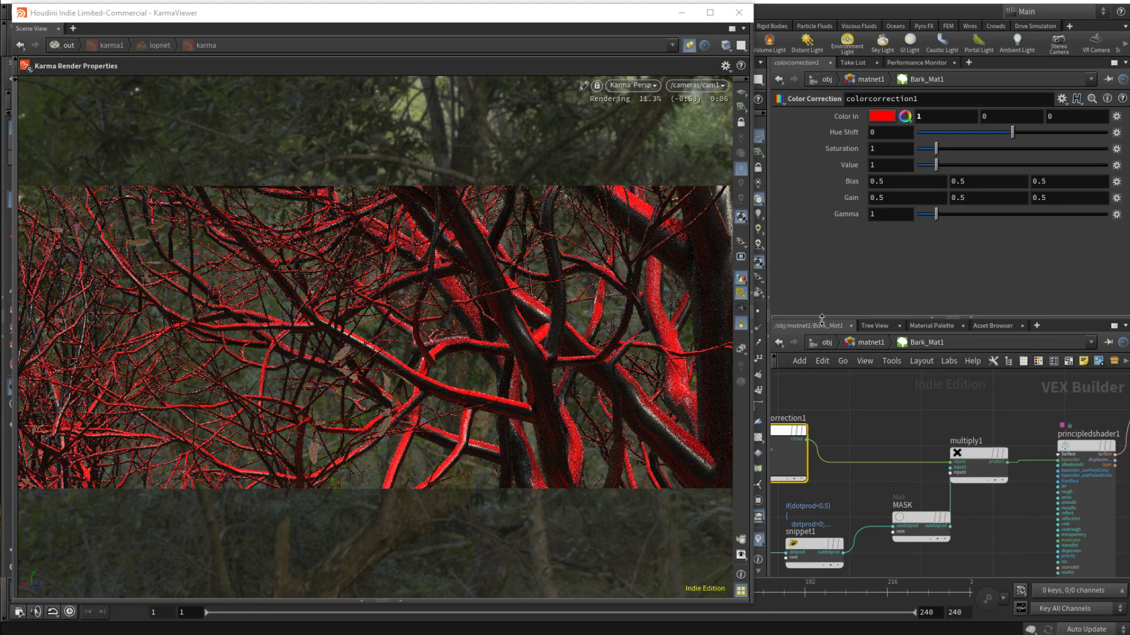
left_click(894, 118)
left_click(1052, 100)
left_click(1065, 4)
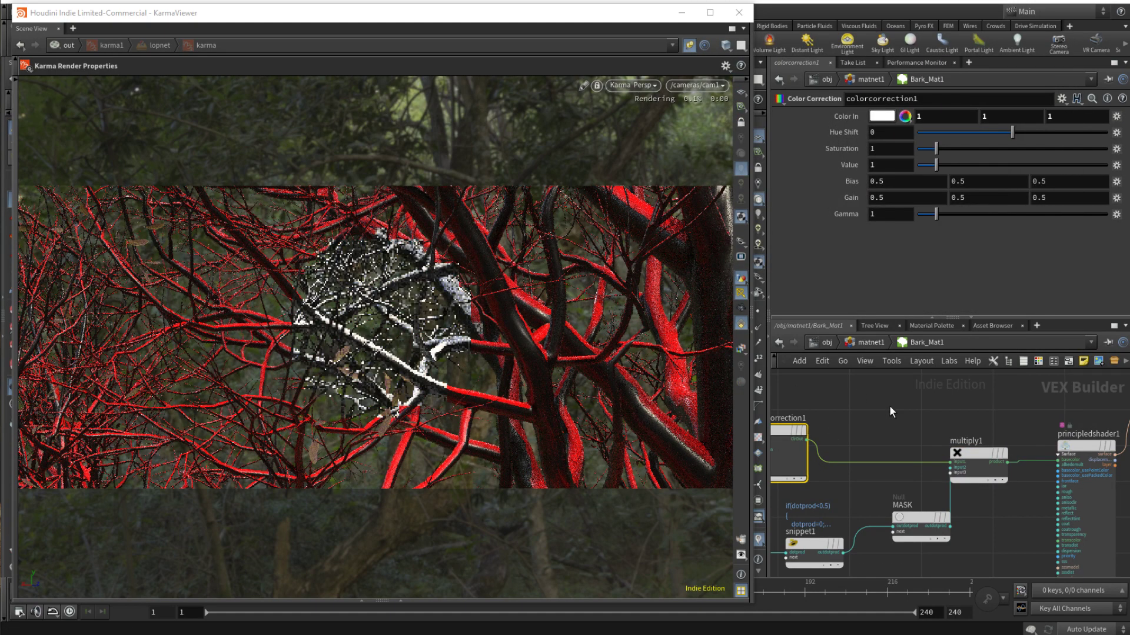
Add a Turbulent Noise node in the free space below the Constant and Dot Product nodes
scroll(975, 390, "down", 3)
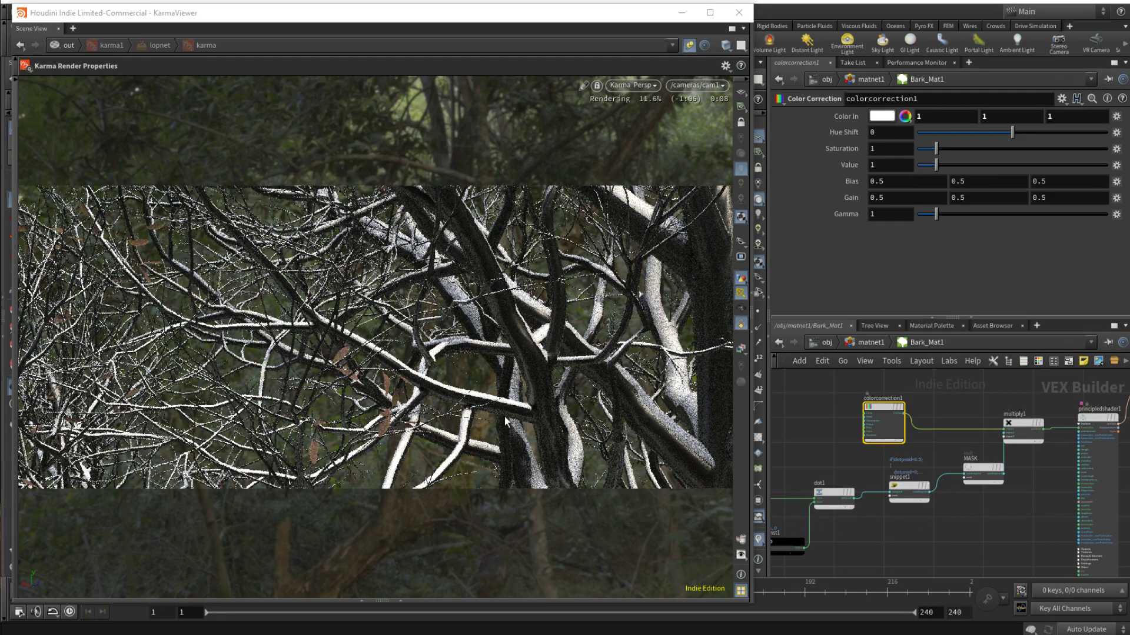
middle_click_drag(963, 554, 1046, 470)
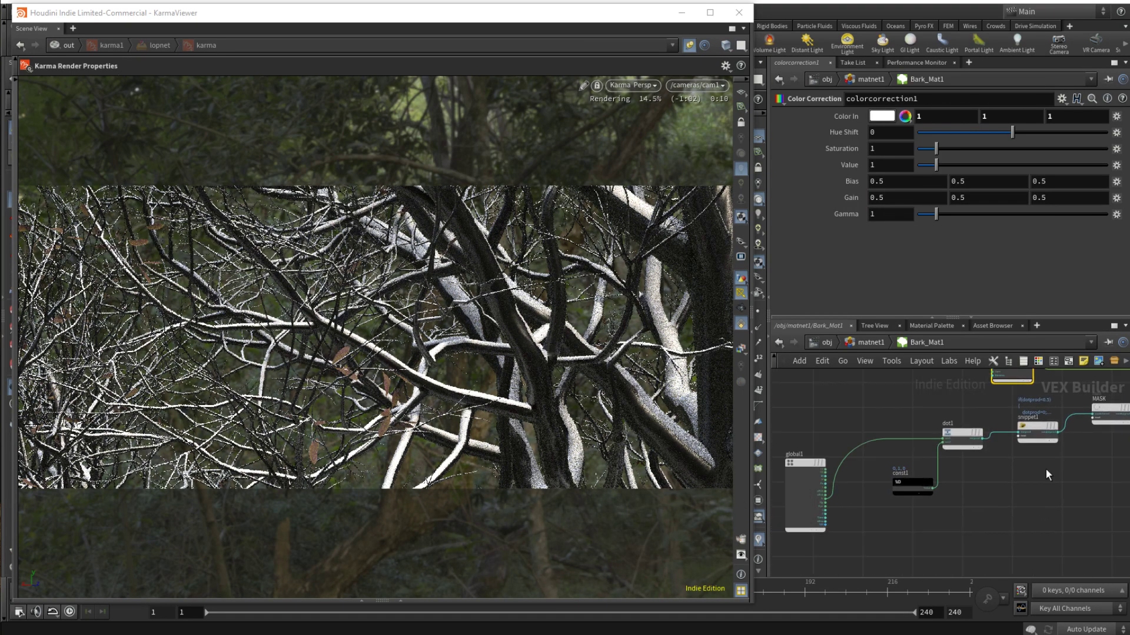
key("Tab")
type("t")
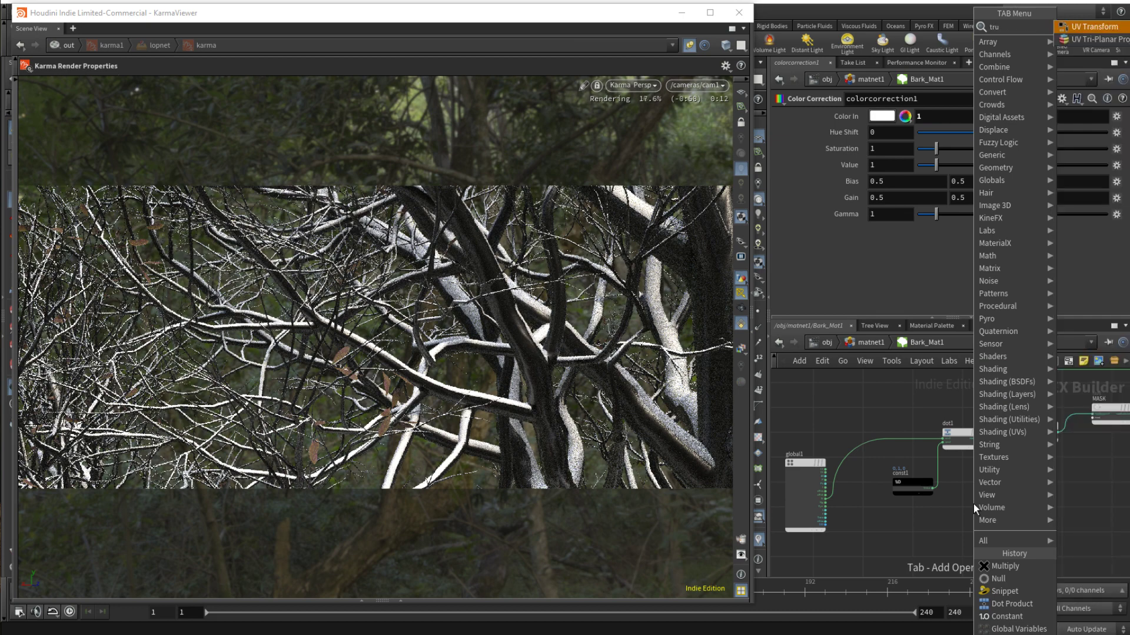
type("ru")
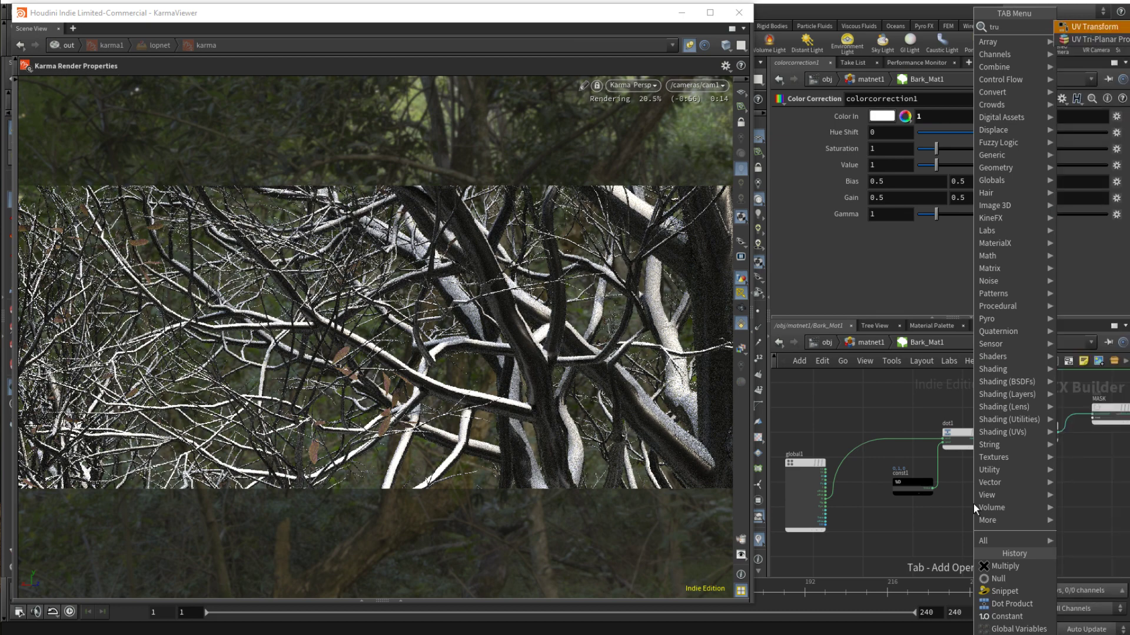
key("BackSpace")
key("BackSpace")
type("u")
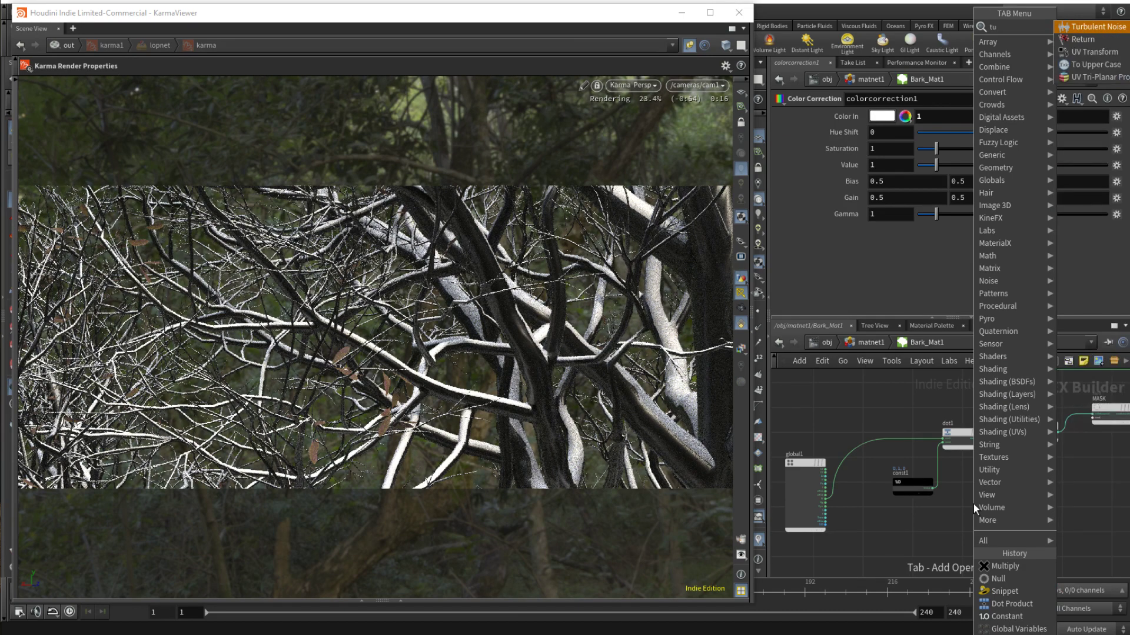
key("Return")
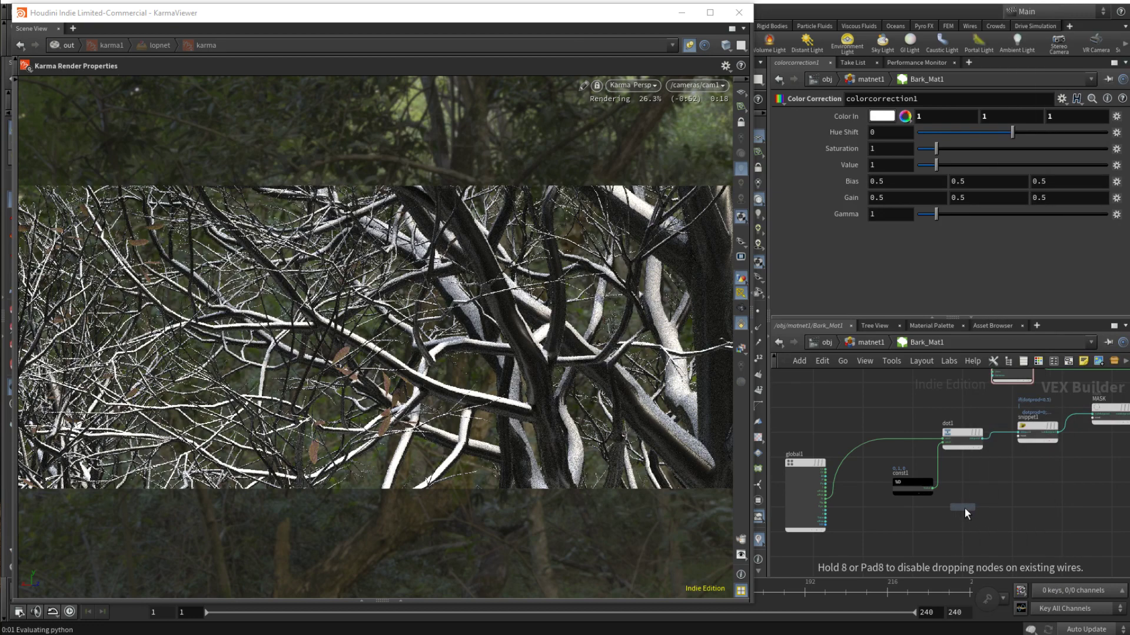
left_click(965, 509)
Connect the Global Variables position output P to the Turbulent Noise's position input
scroll(828, 487, "up", 3)
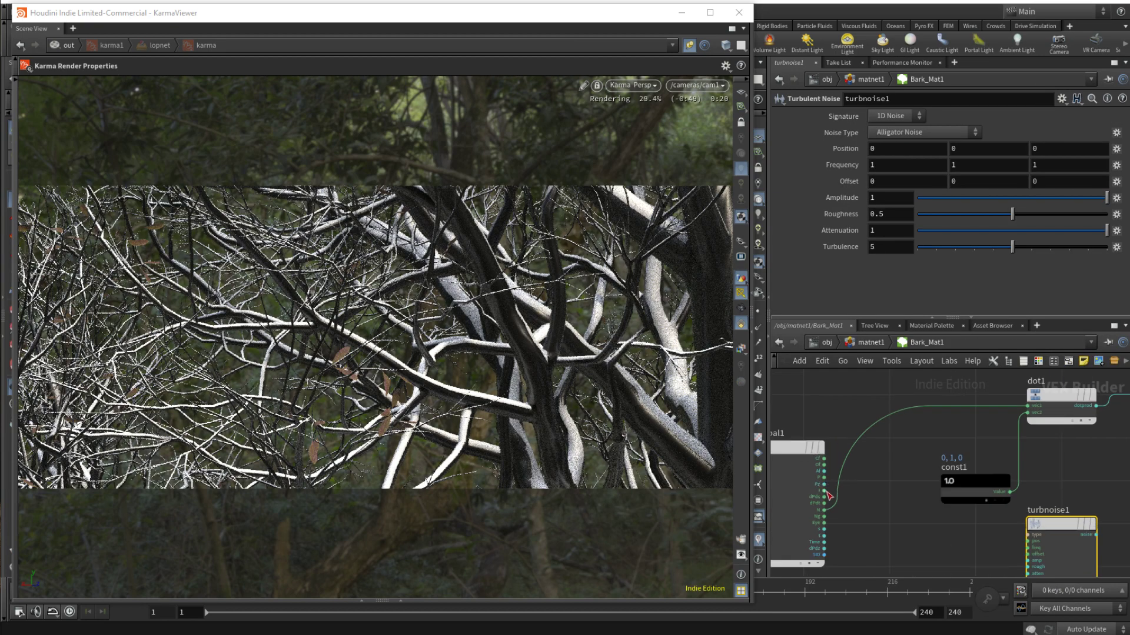
left_click(823, 484)
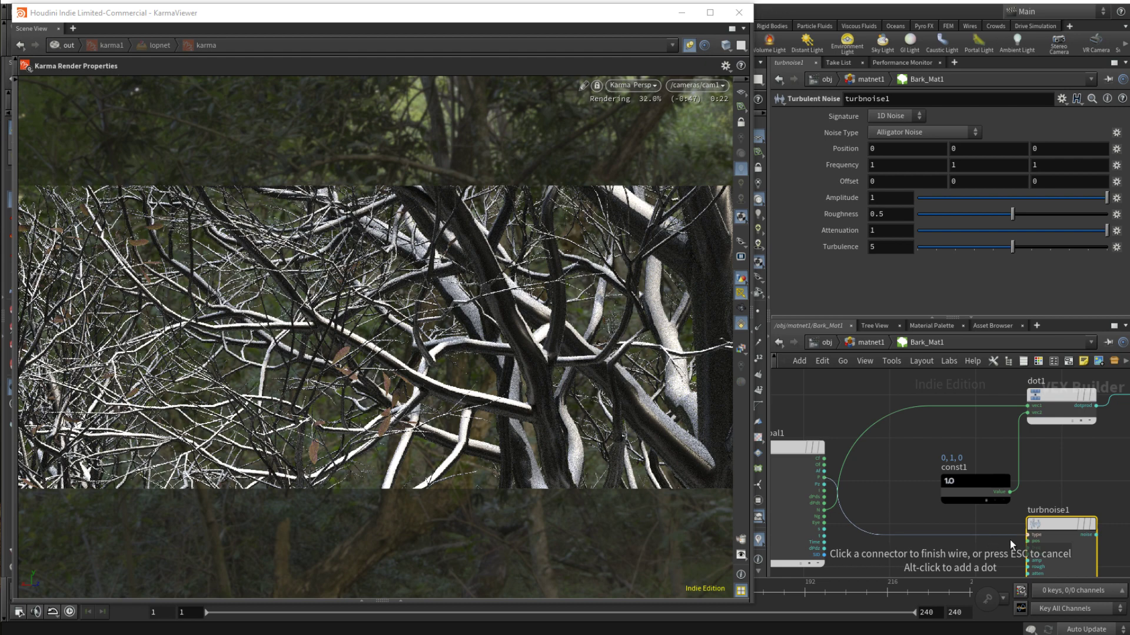
left_click(1029, 540)
middle_click_drag(832, 500, 862, 468)
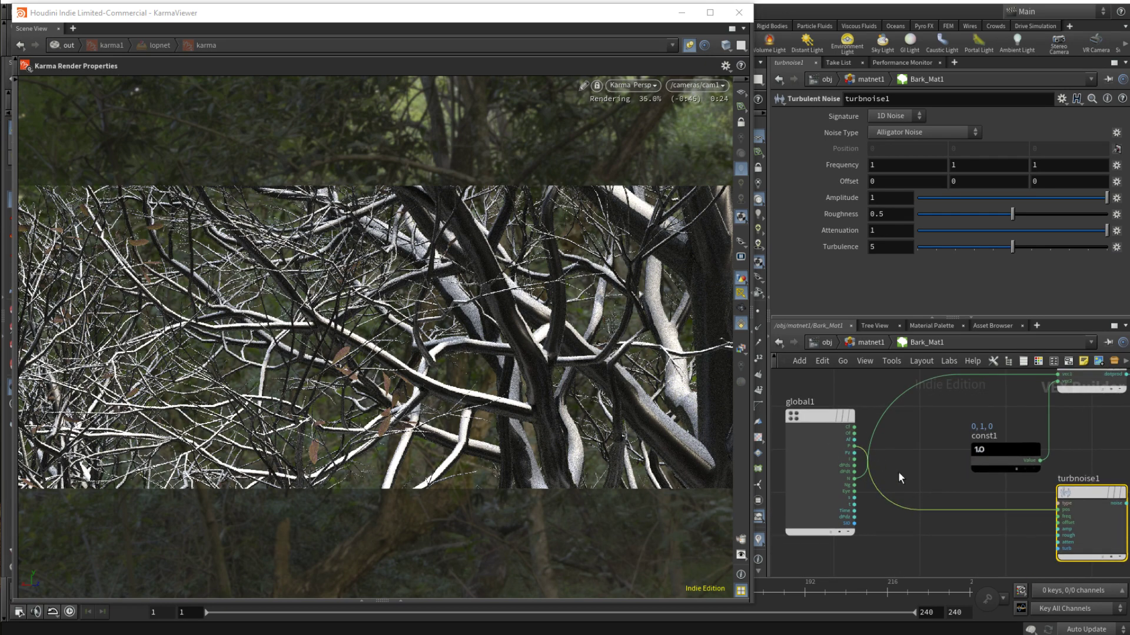
Insert a Transform node into the wire between Global Variables and Turbulent Noise, and check its From Space setting
left_click(919, 489)
key("Tab")
type("tra")
key("Down")
key("Return")
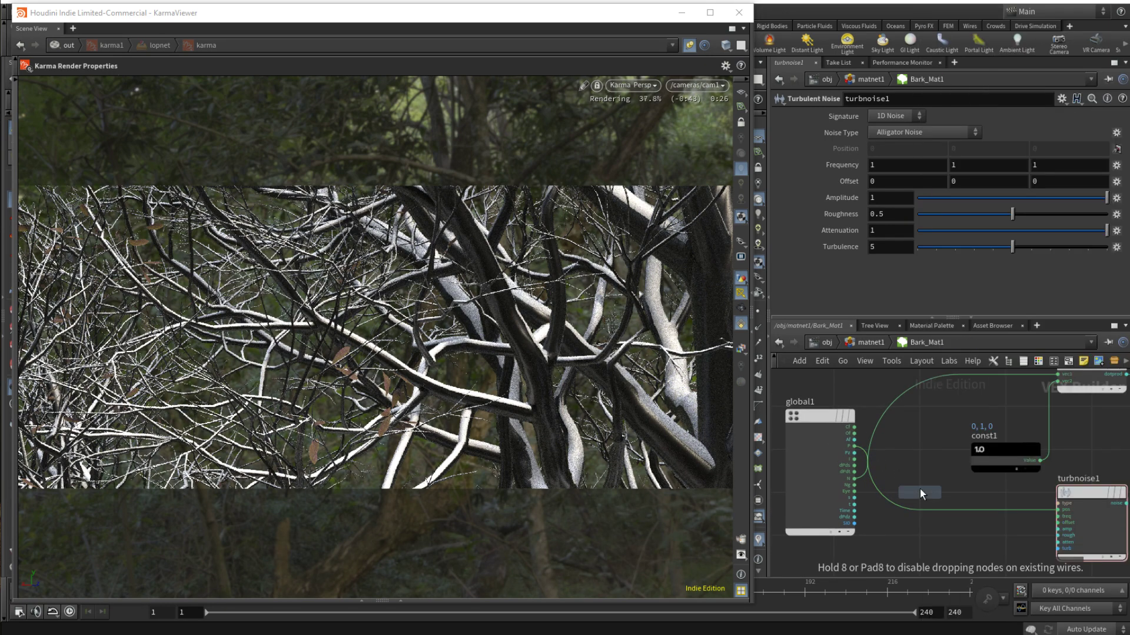
left_click(920, 514)
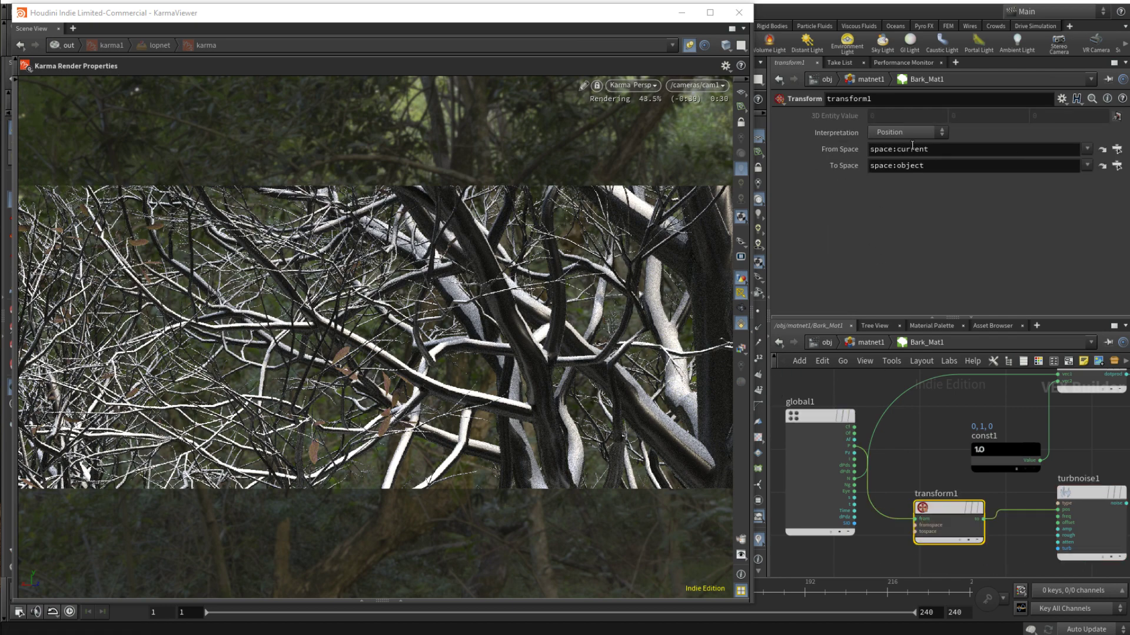
left_click(954, 148)
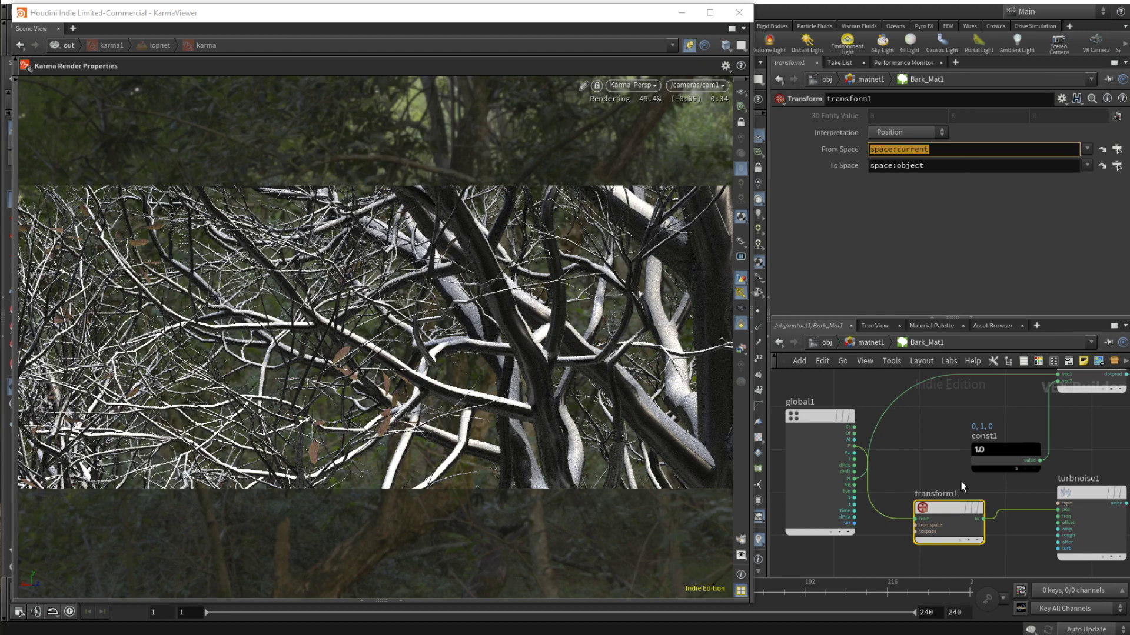
left_click(931, 473)
Set the Turbulent Noise node to Sparse Convolution Noise with a frequency of 10, 10, 10
scroll(934, 474, "down", 3)
middle_click_drag(1075, 461, 947, 481)
left_click(939, 511)
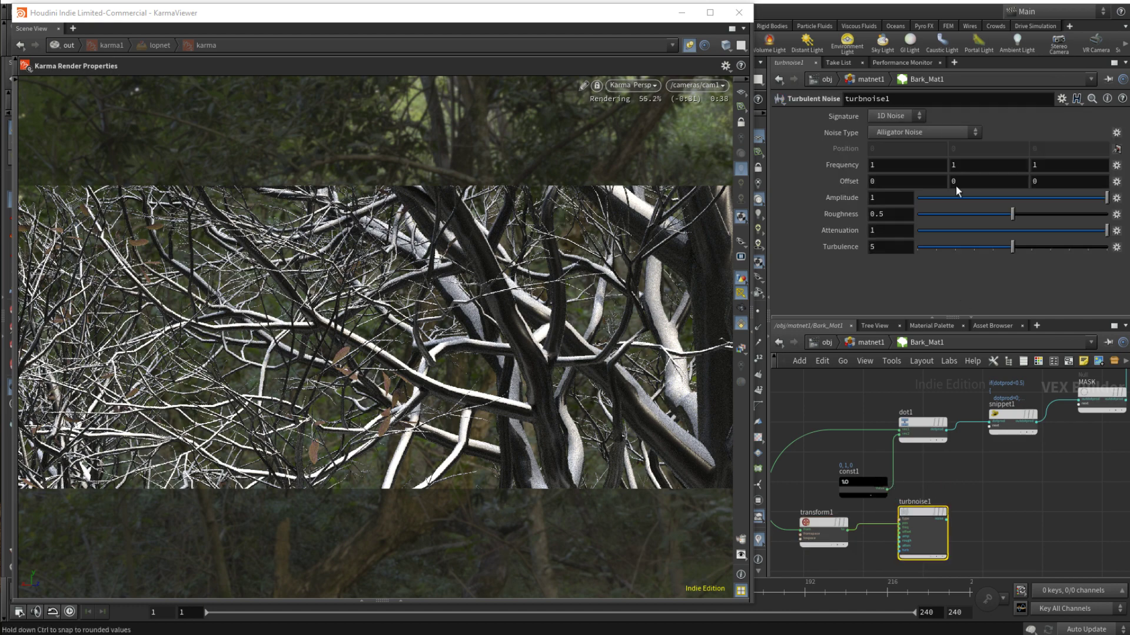
left_click(924, 131)
left_click(914, 169)
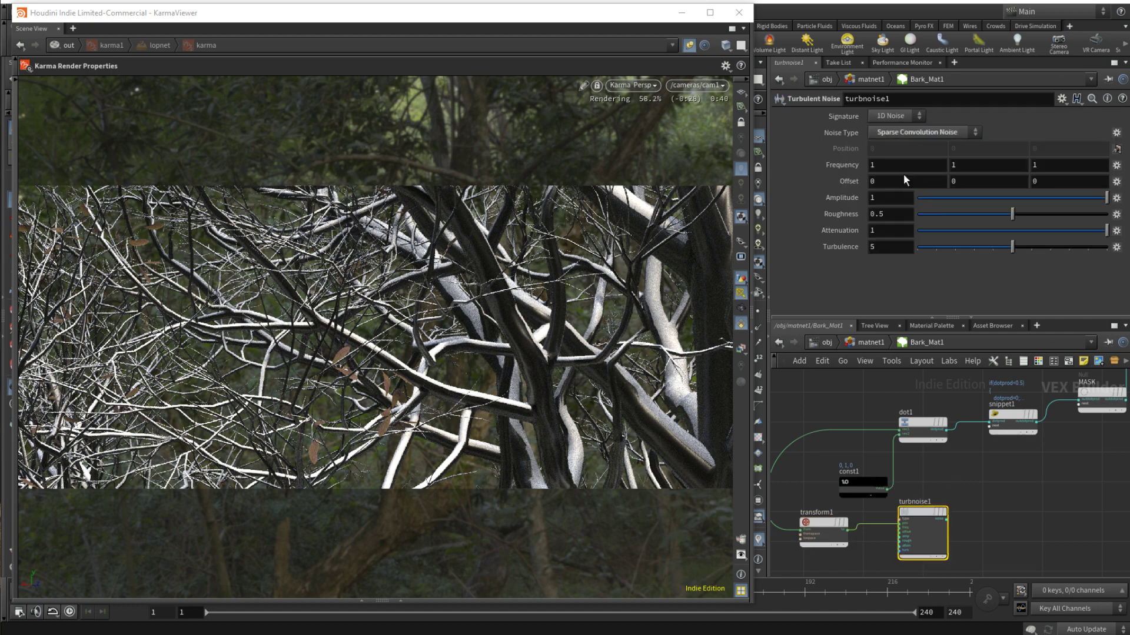
left_click_drag(894, 167, 782, 172)
type("10")
key("Tab")
type("10")
key("Tab")
type("10")
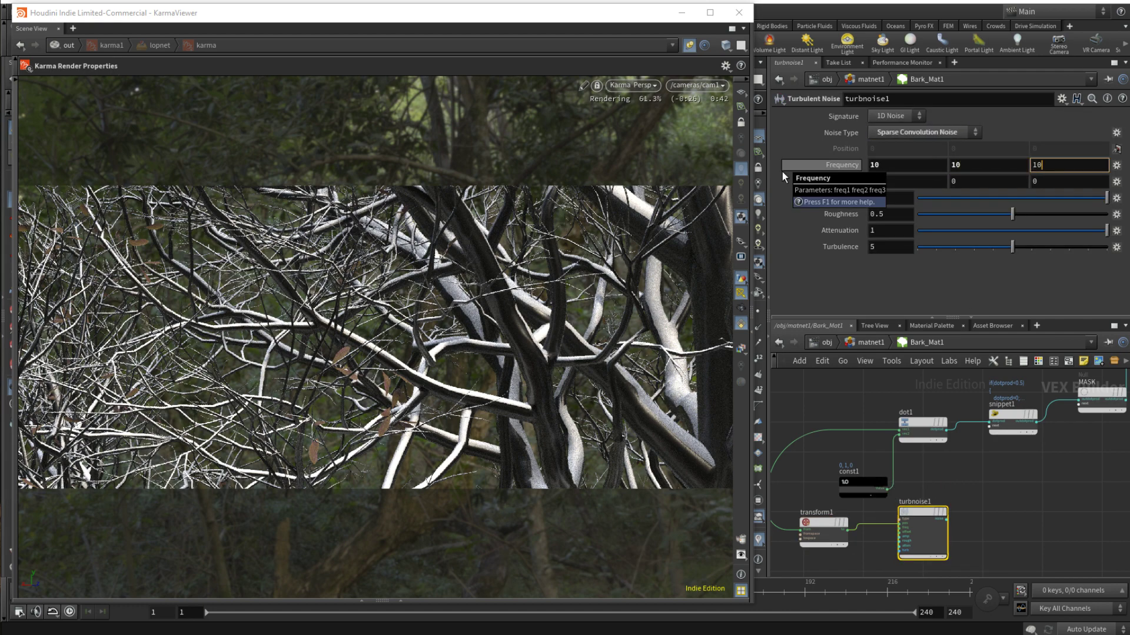
key("Return")
Connect the Turbulent Noise output to the next free input of the Snippet node
middle_click_drag(947, 517, 919, 529)
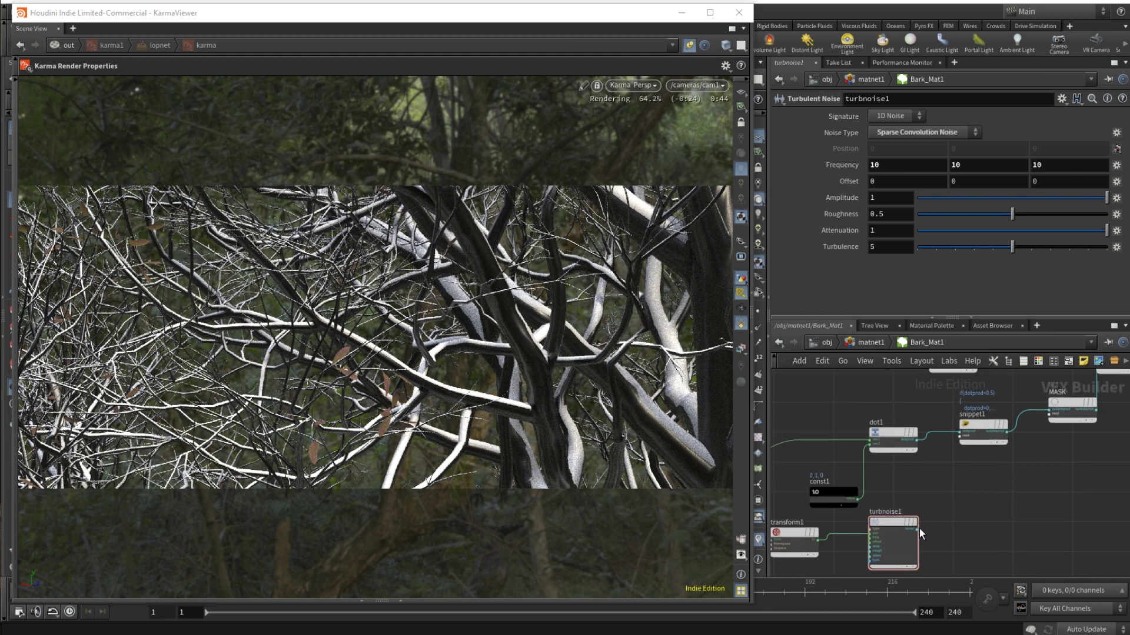
left_click(917, 529)
scroll(944, 485, "up", 3)
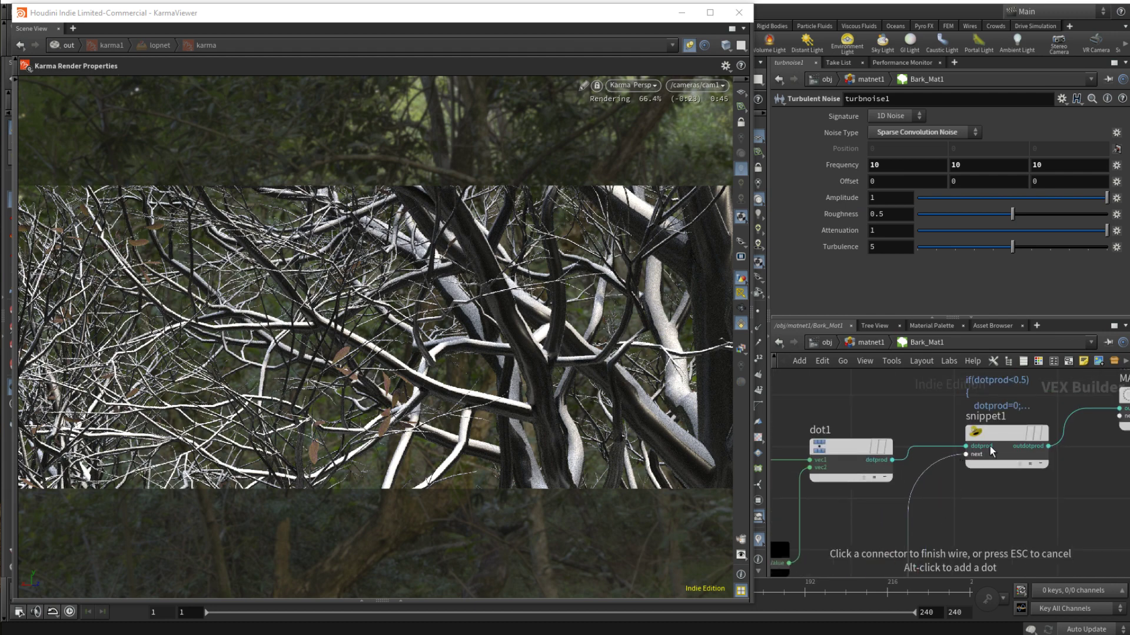
left_click(974, 454)
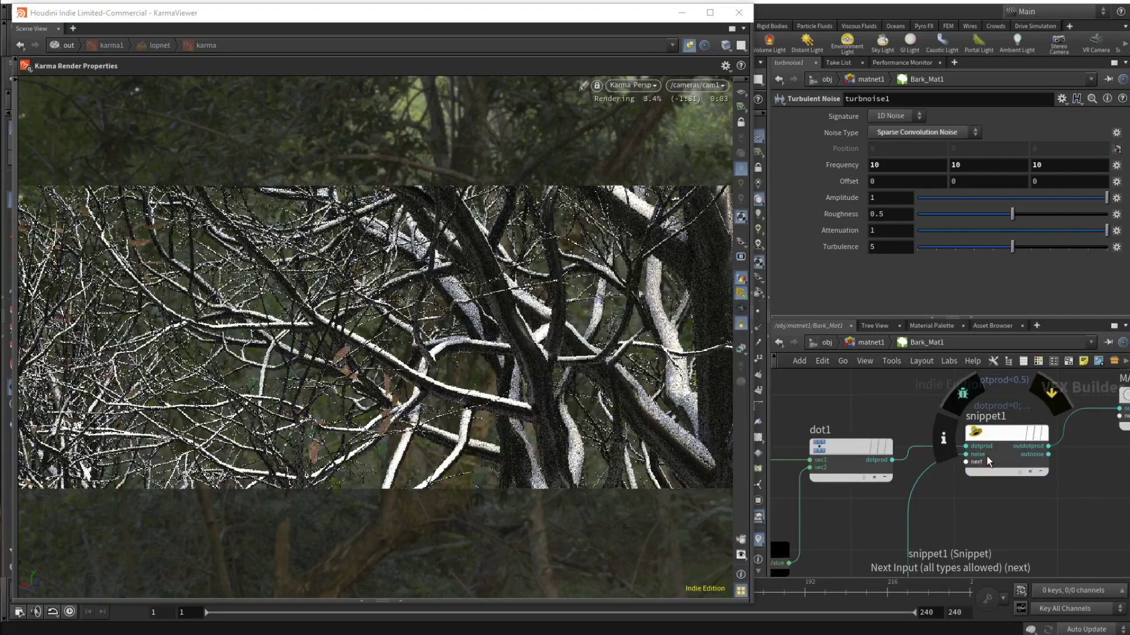
Add the line "dotprod+=noise;" above the if statement in the Snippet node's code, separated by blank lines
left_click(1009, 441)
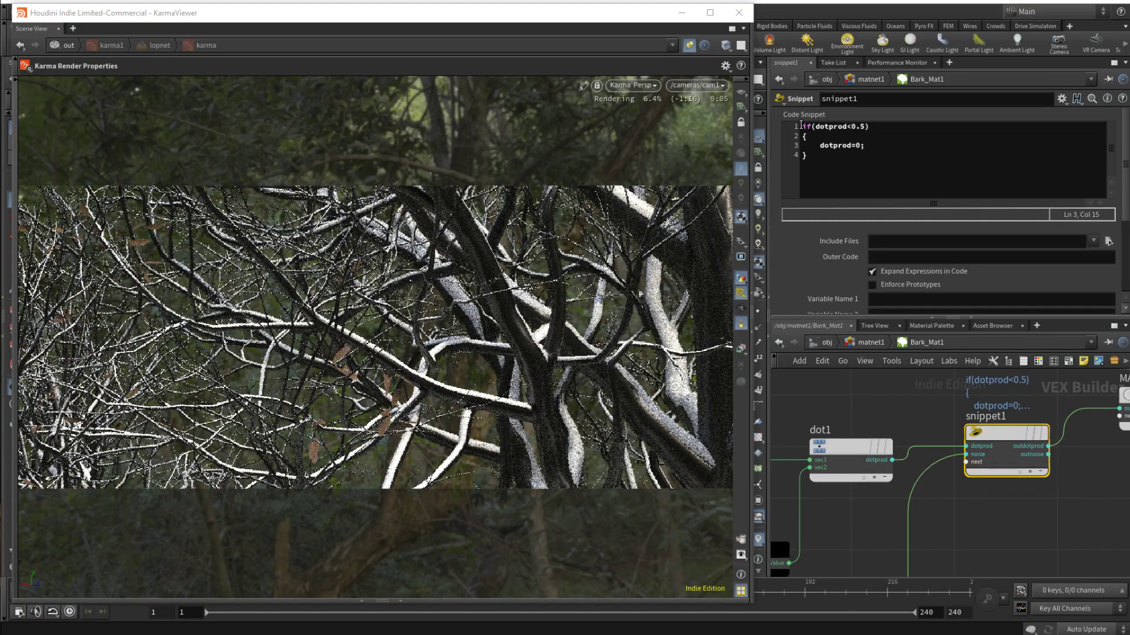
left_click(801, 126)
key("Return")
key("Return")
key("Return")
key("Up")
key("Up")
key("Up")
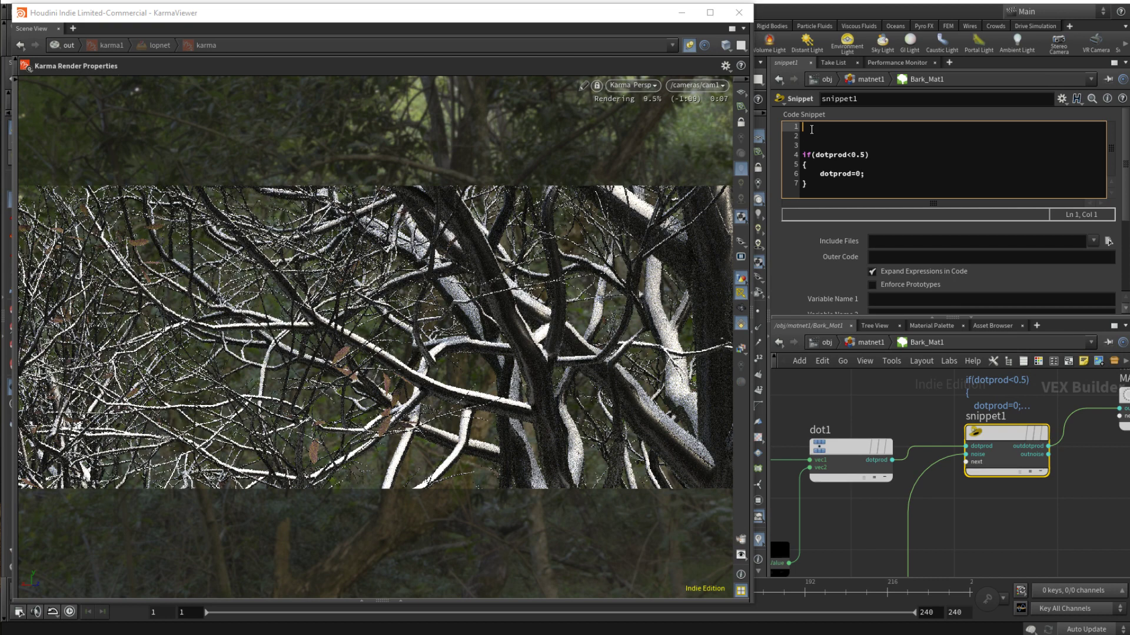
type("dotprod")
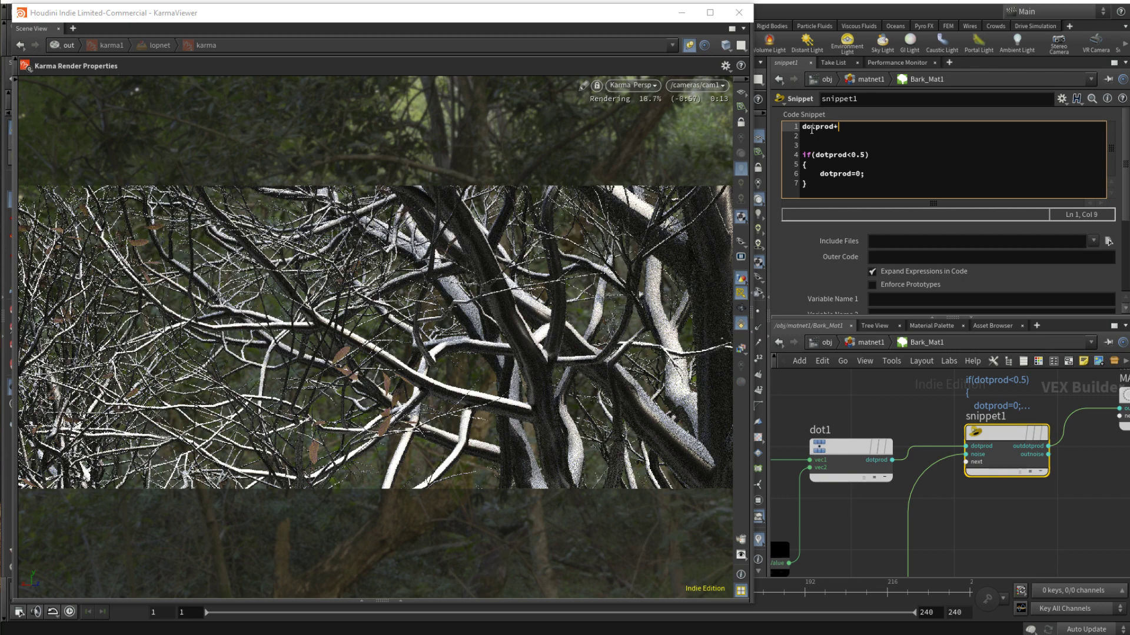
type("+=")
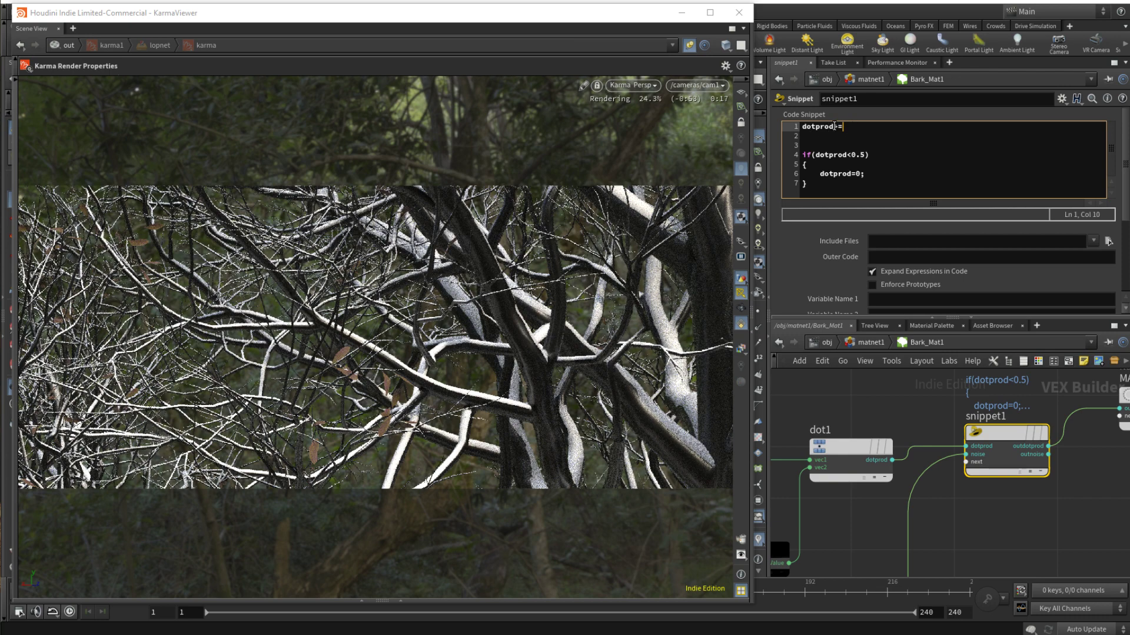
type("noise;")
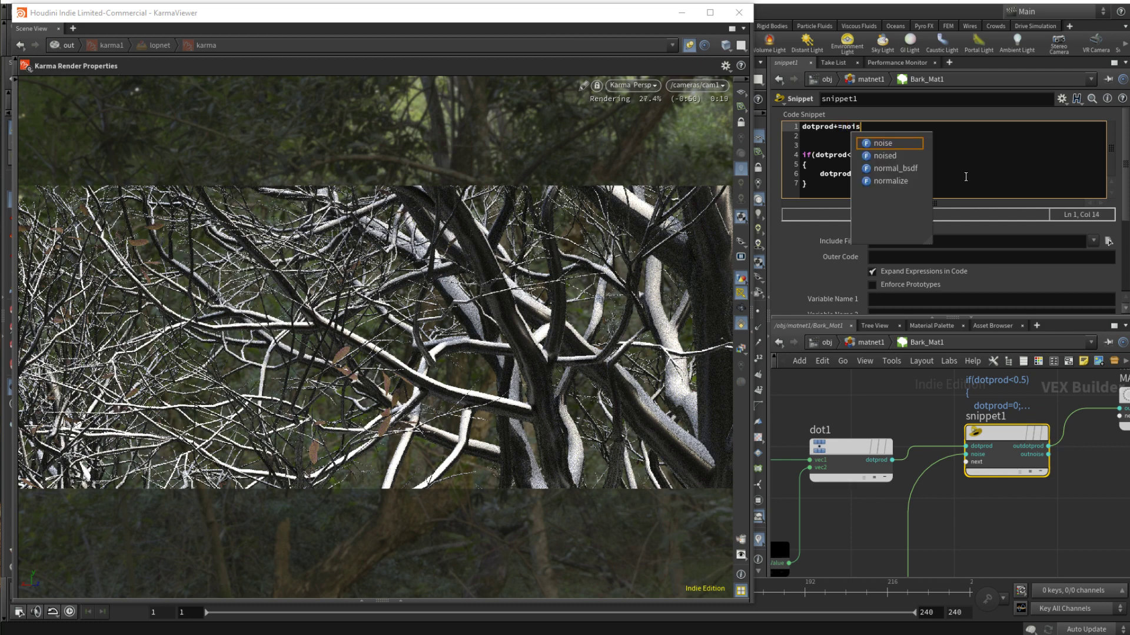
left_click(1021, 544)
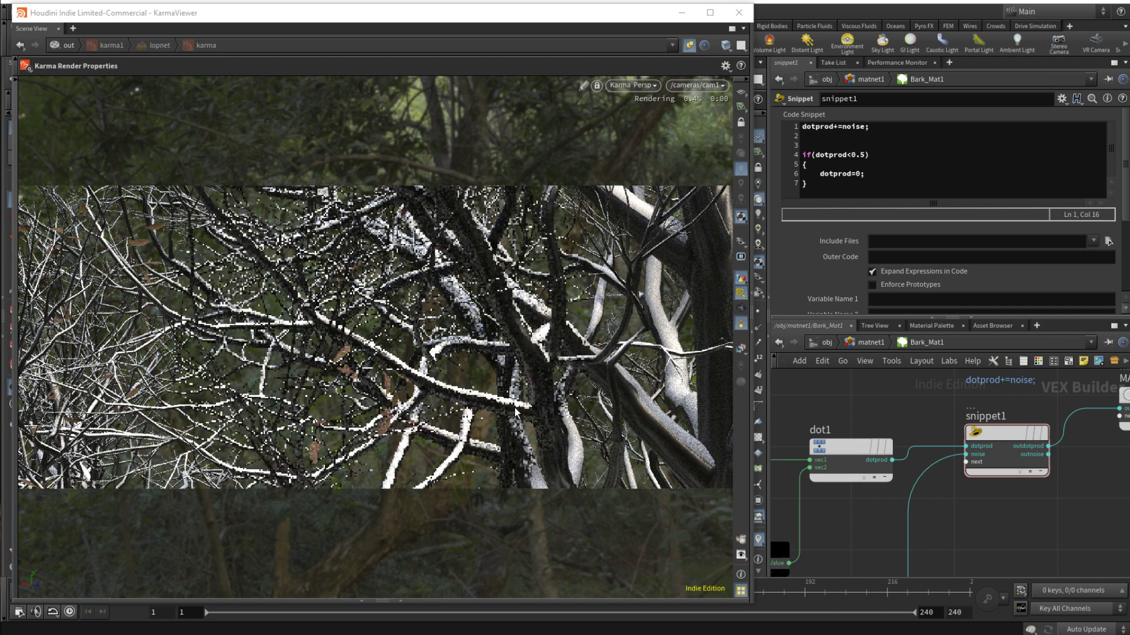
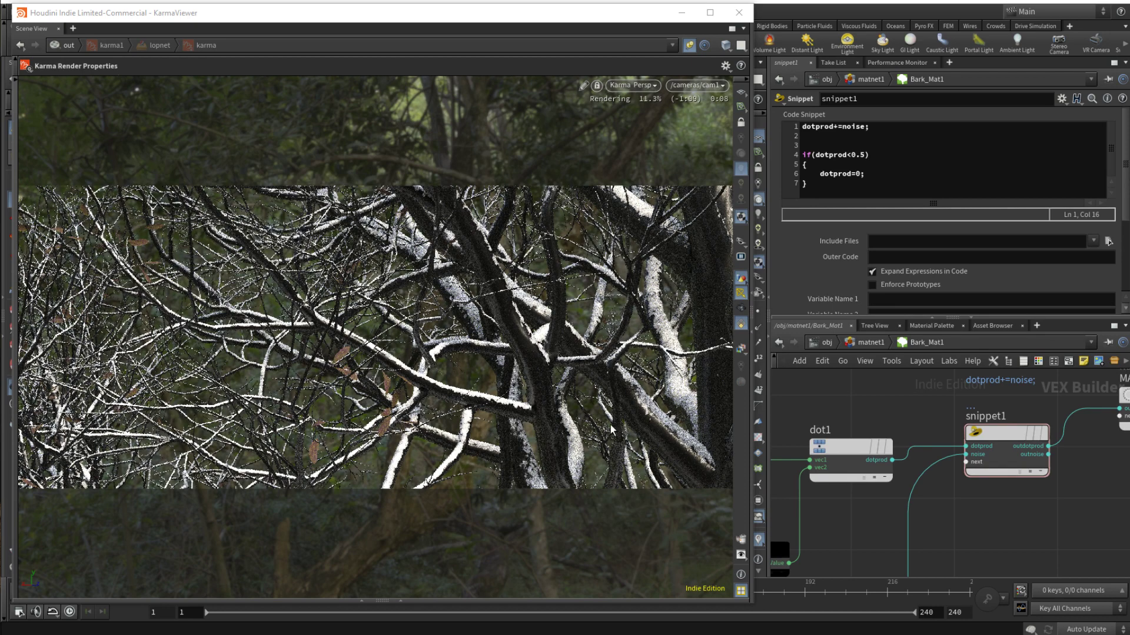
Duplicate the Turbulent Noise node with its Transform connection and set the copy's frequency to 1, 1, 1
scroll(976, 496, "down", 4)
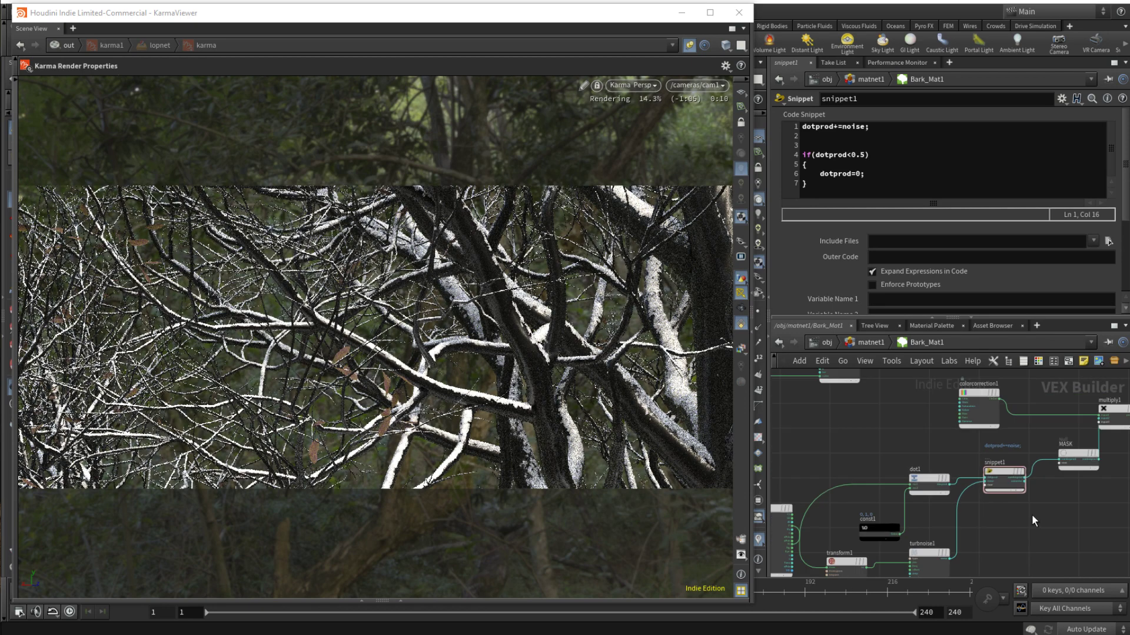
scroll(1032, 515, "down", 3)
scroll(939, 475, "down", 3)
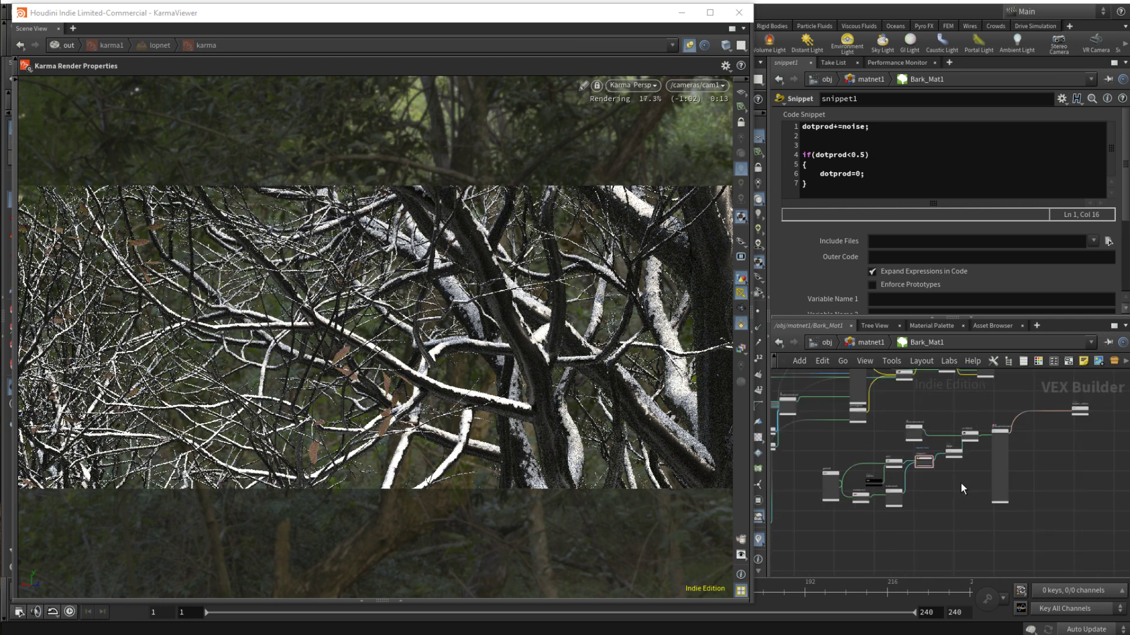
middle_click_drag(1070, 504, 1002, 506)
left_click_drag(902, 436, 948, 435)
middle_click_drag(866, 492, 918, 464)
scroll(957, 478, "up", 4)
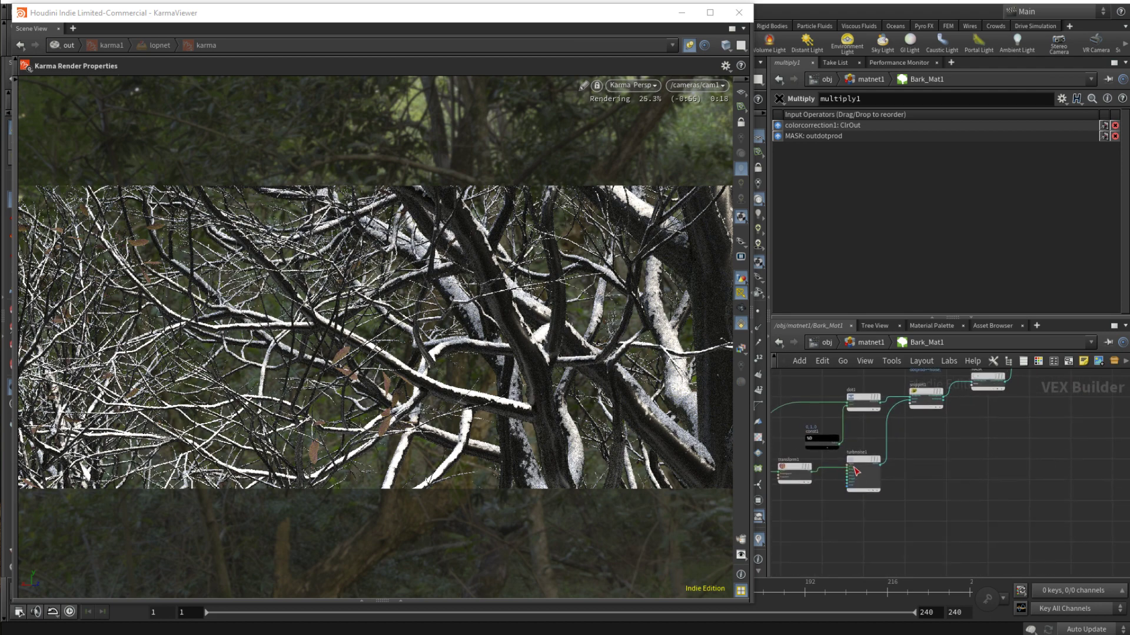
left_click_drag(856, 462, 921, 530, "alt")
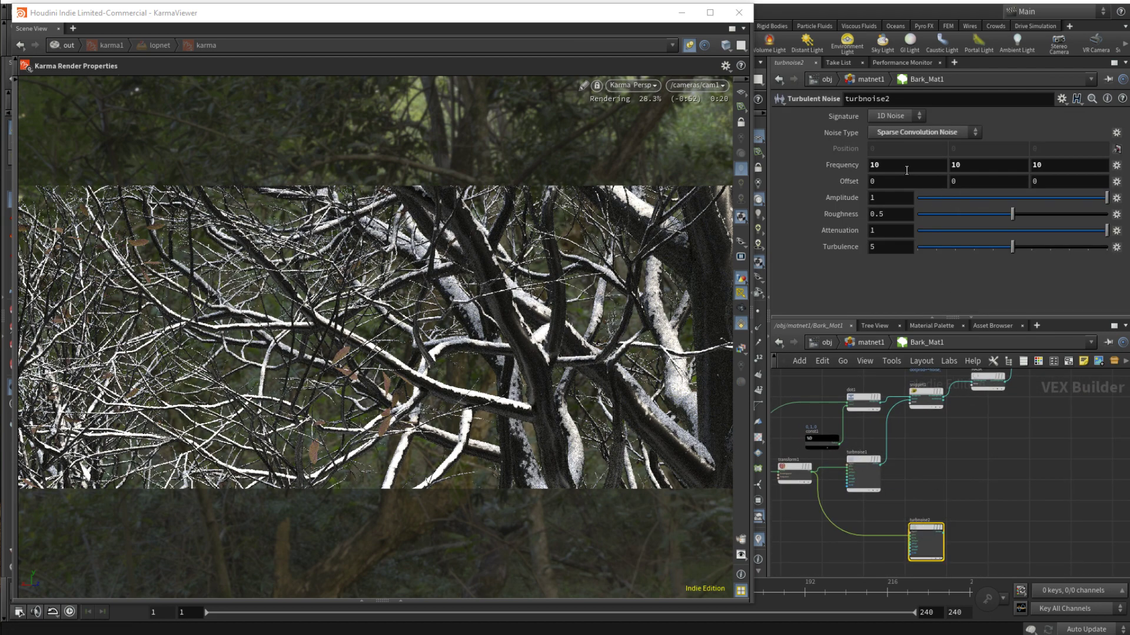
type("1")
key("Tab")
type("1")
key("Tab")
type("1")
Insert a Multiply node into the wire between the Snippet and MASK nodes, spacing the nodes apart
middle_click_drag(944, 481, 909, 515)
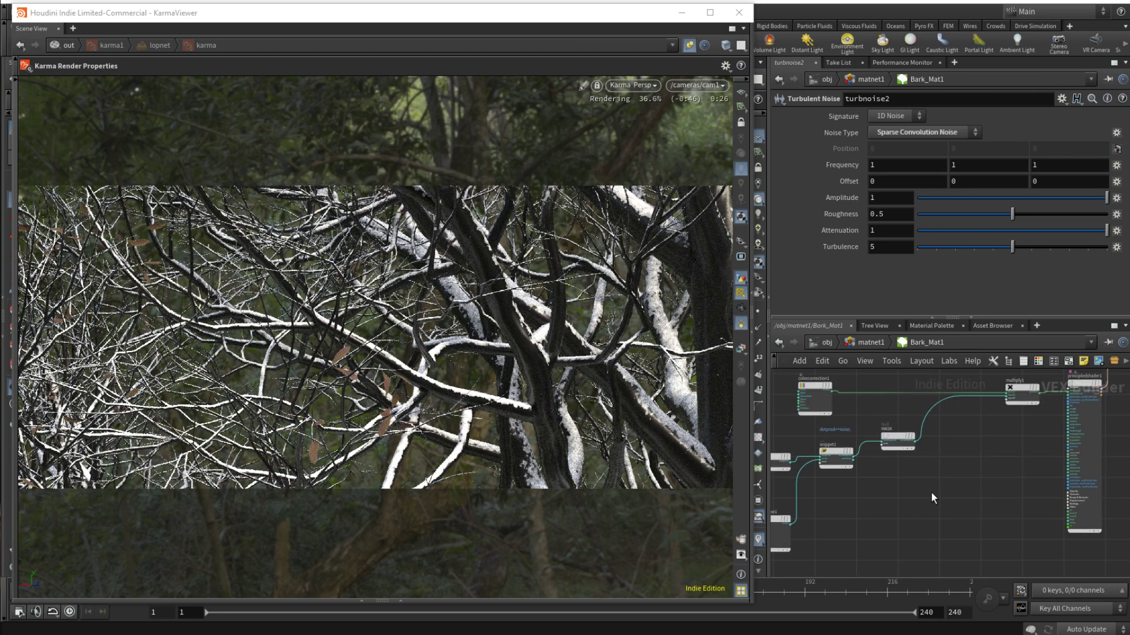
key("Tab")
type("mul")
key("Return")
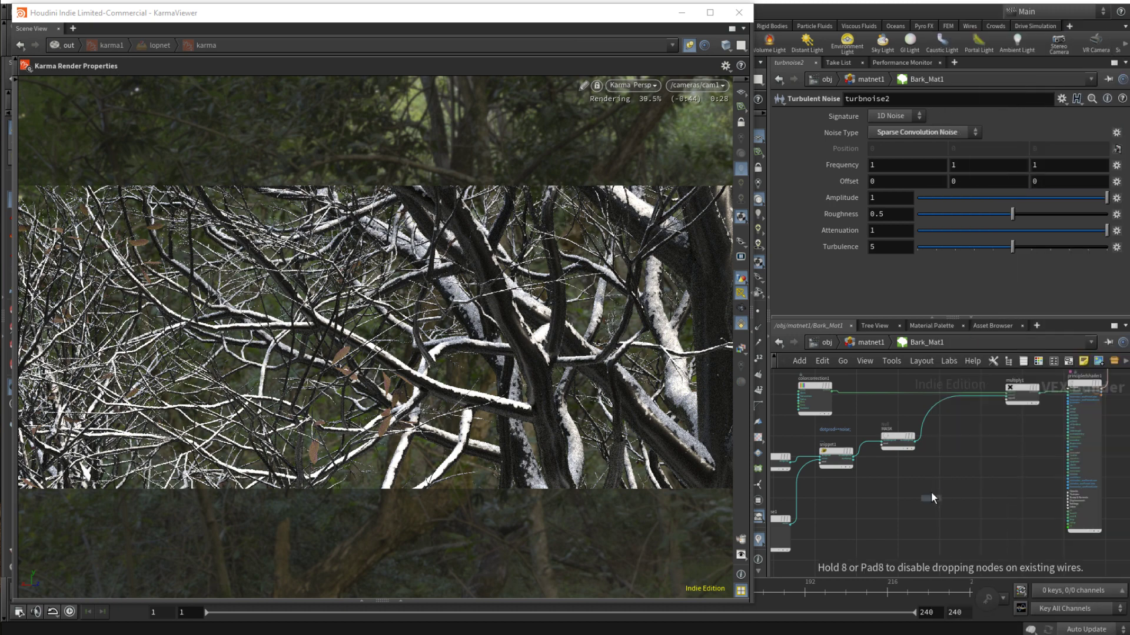
left_click(857, 435)
left_click_drag(956, 439, 977, 435)
left_click_drag(897, 441, 939, 492)
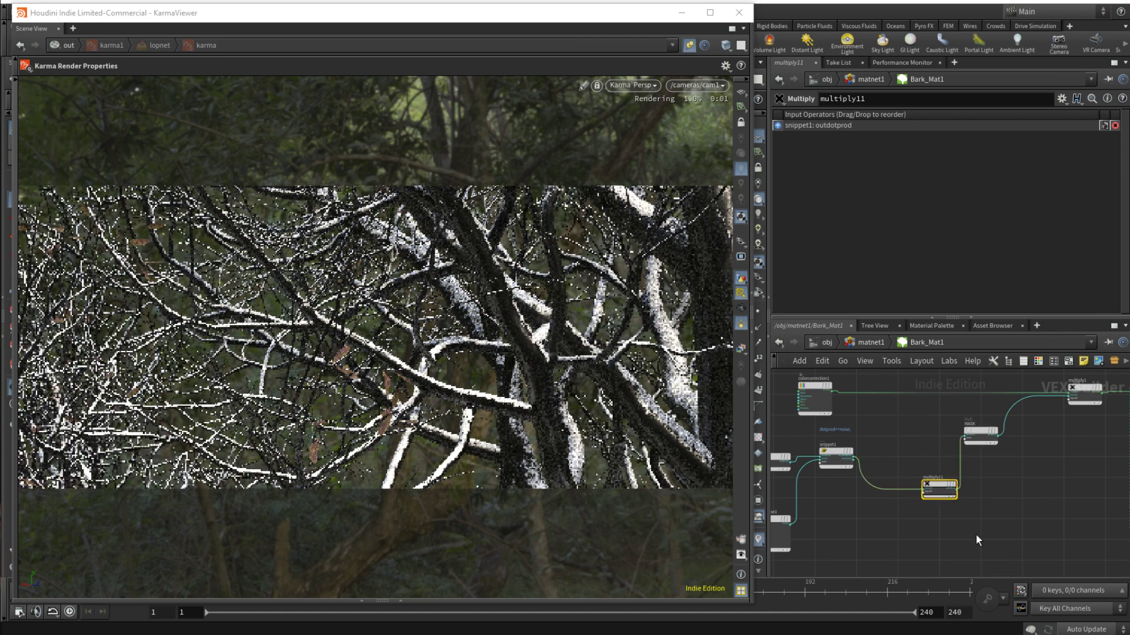
Connect the duplicated Turbulent Noise output to the second input of the new Multiply node
middle_click_drag(976, 534, 995, 453)
left_click(874, 511)
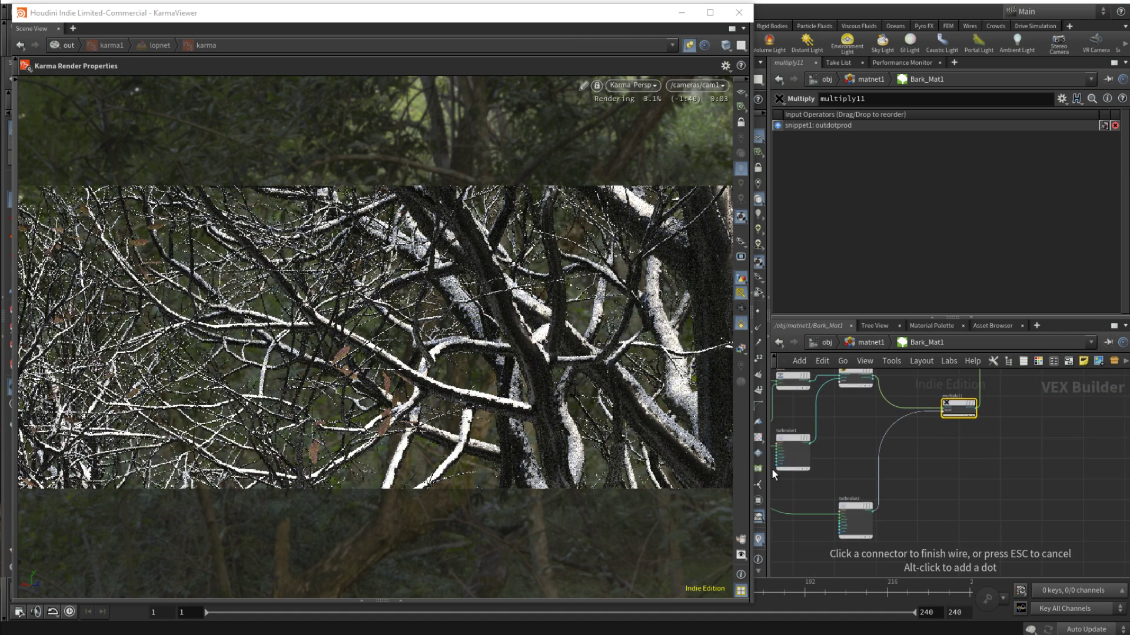
left_click(943, 411)
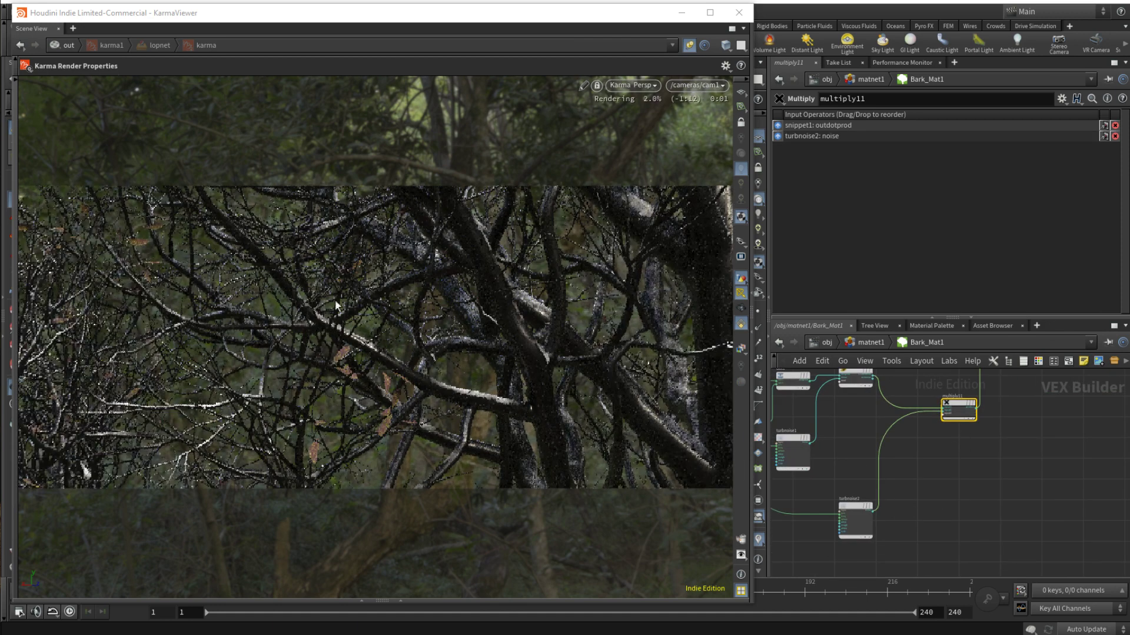
Insert a Fit Range node between the second Turbulent Noise and the Multiply, with Source Min 0.05 and Source Max 0.15
key("Tab")
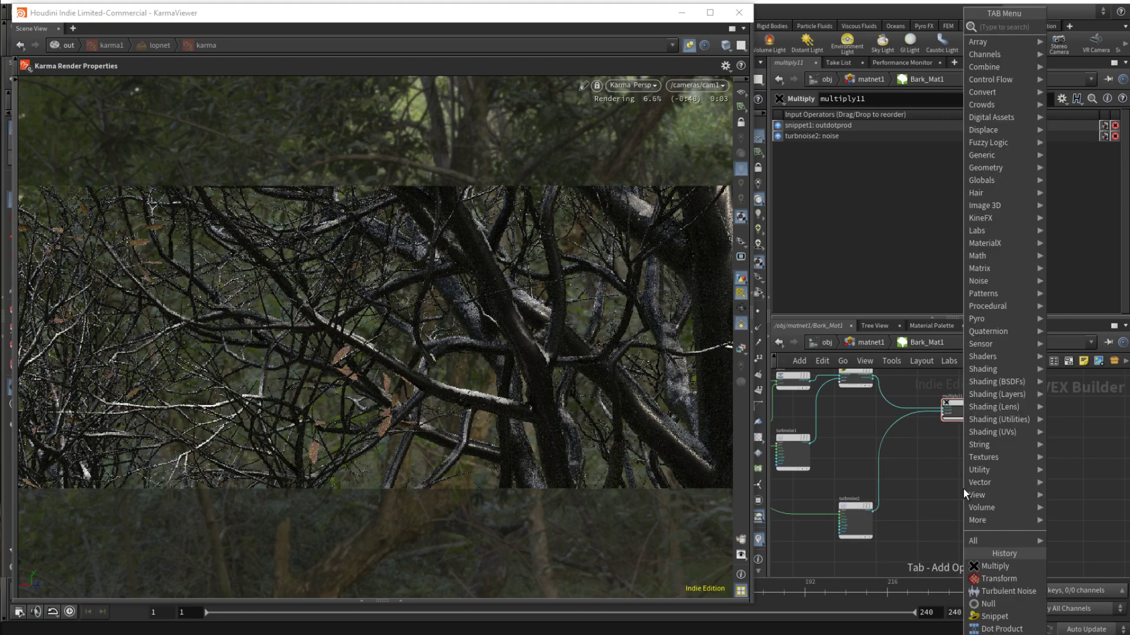
type("fit")
key("Return")
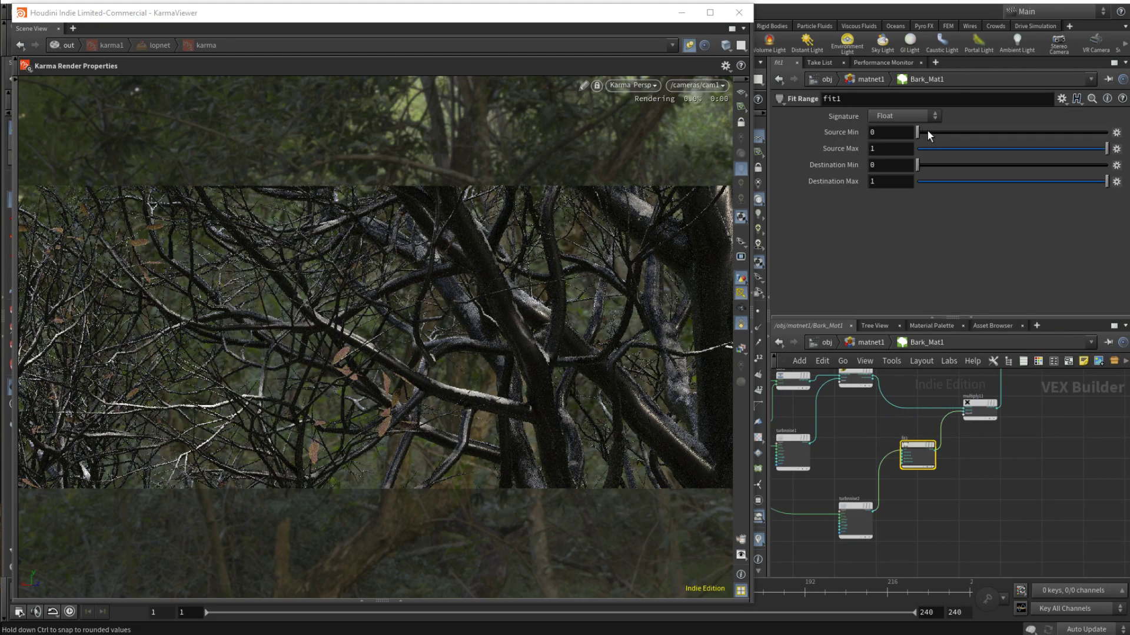
mouse_move(927, 130)
left_mouse_down()
mouse_move(942, 144)
mouse_move(923, 143)
left_mouse_up()
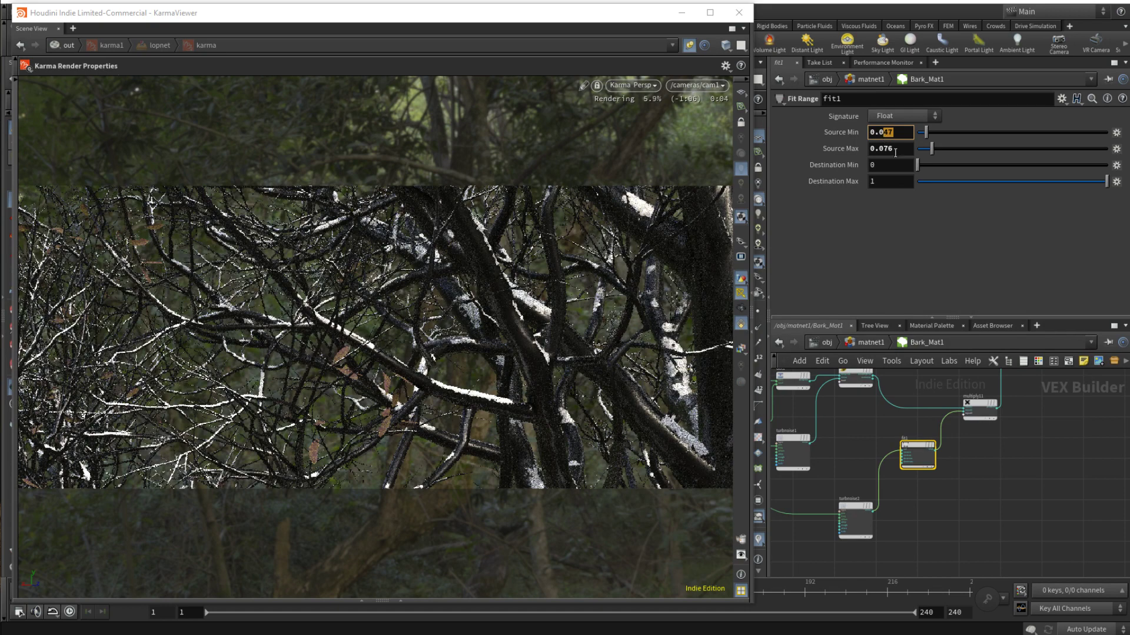
type("15")
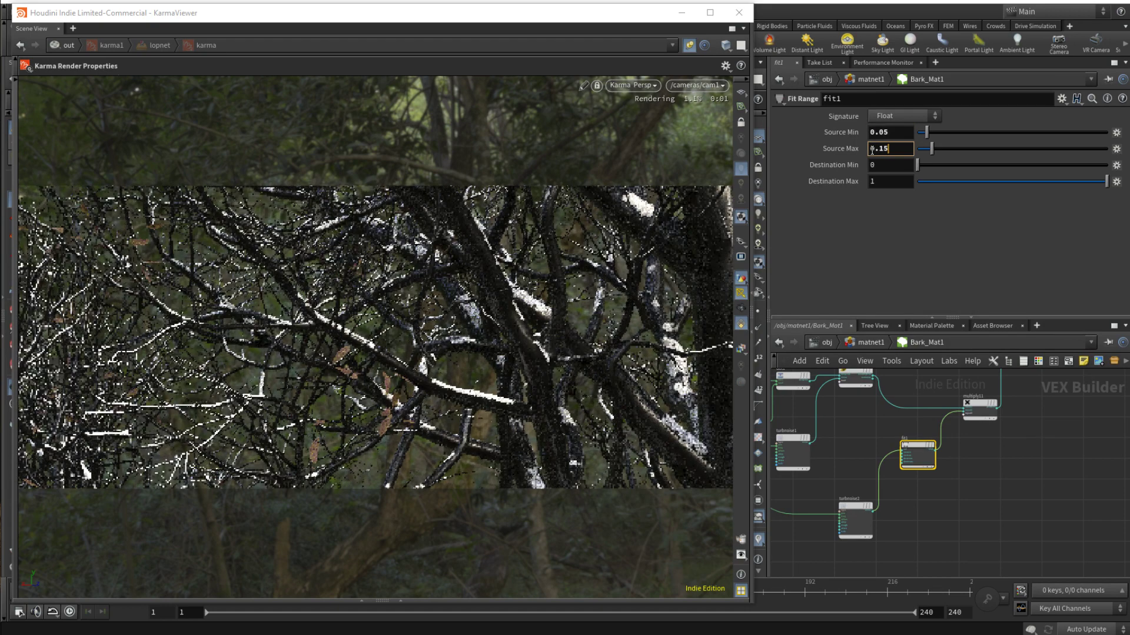
key("Return")
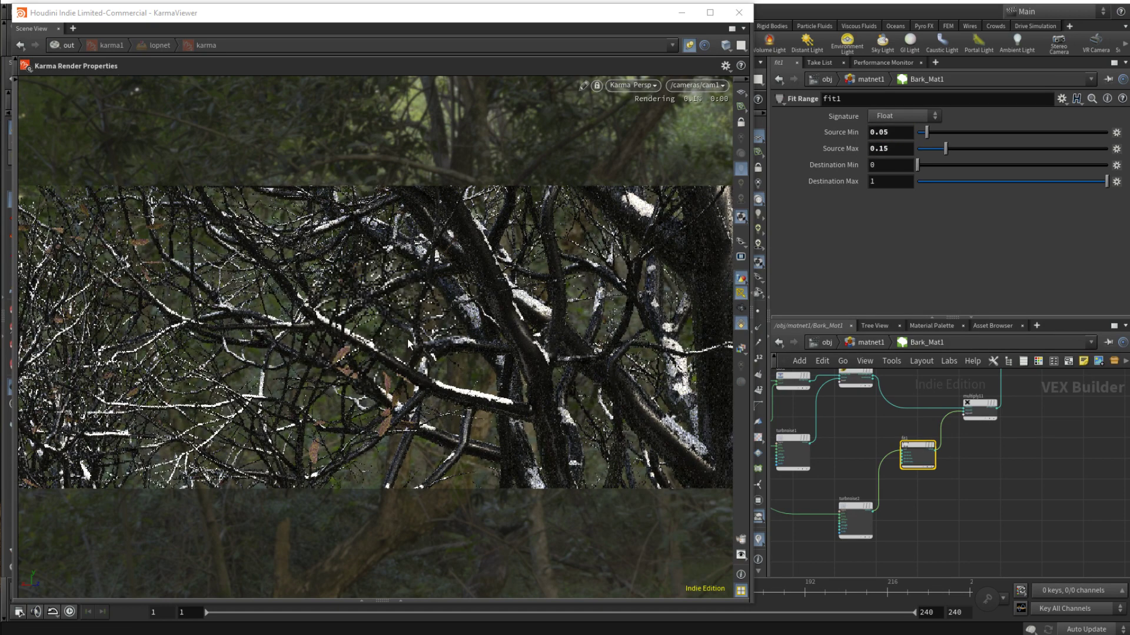
Set the second Turbulent Noise's roughness to 0.784 and its turbulence to 7
left_click(857, 526)
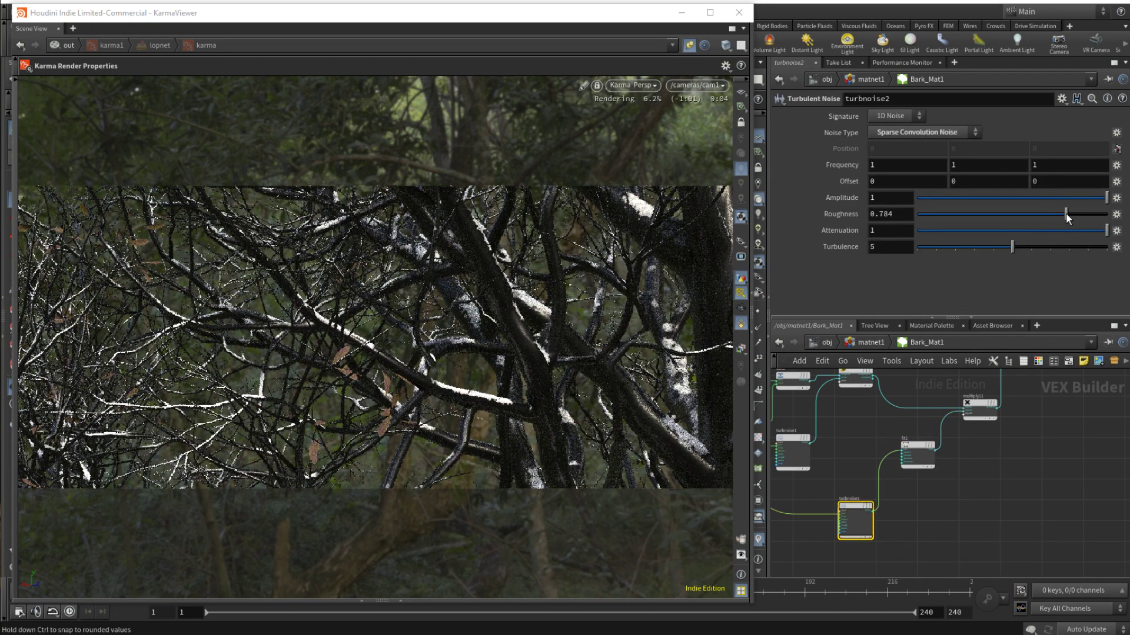
left_click(1065, 213)
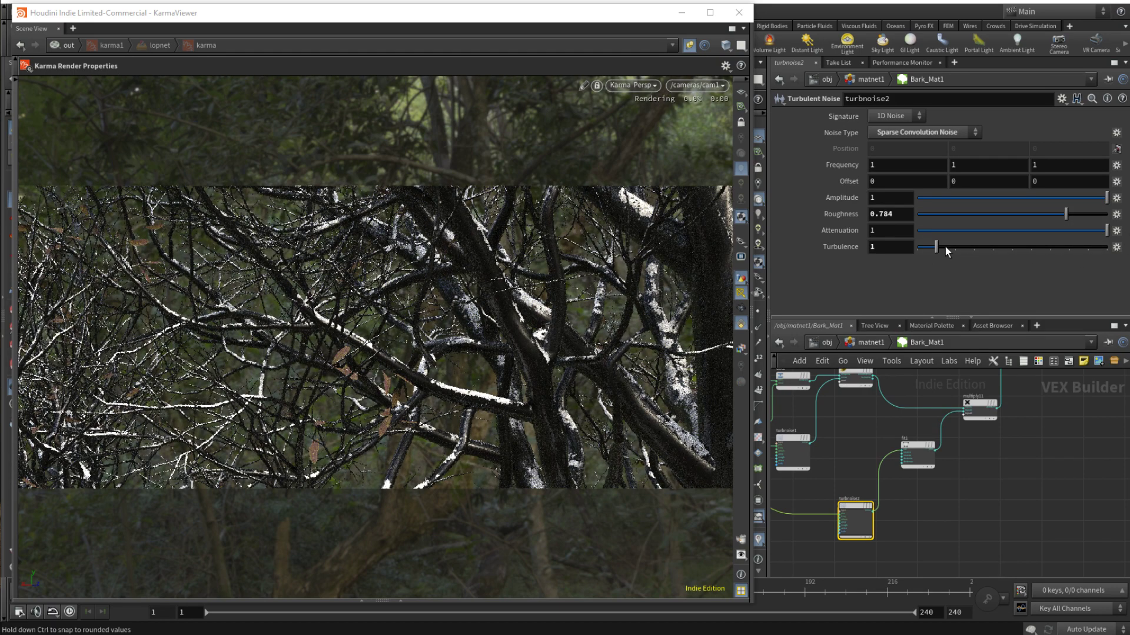
left_click_drag(945, 246, 1052, 247)
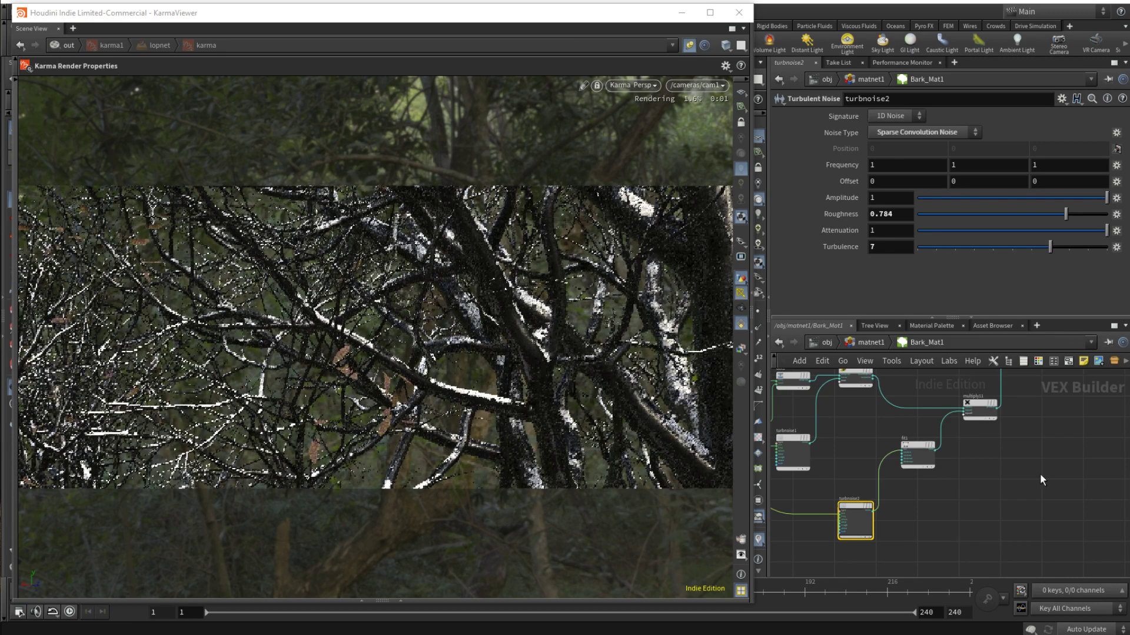
Rename the Multiply node between the Snippet and MASK as BREAKUP
middle_click_drag(1039, 474, 989, 549)
scroll(912, 474, "up", 4)
left_click(941, 472)
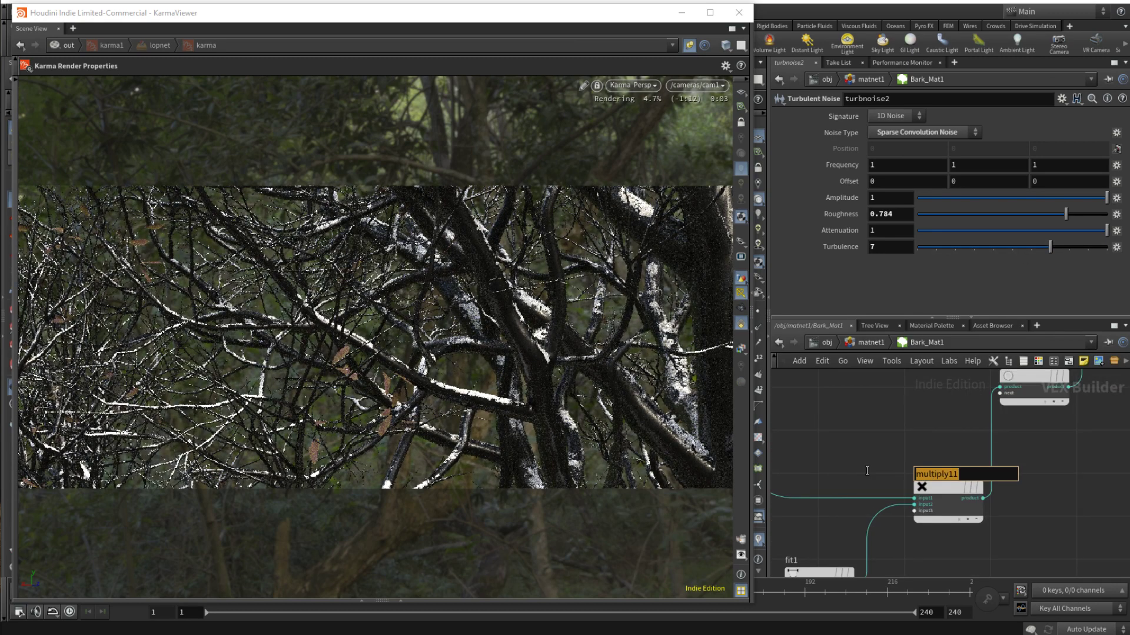
type("BREAKUP")
key("Return")
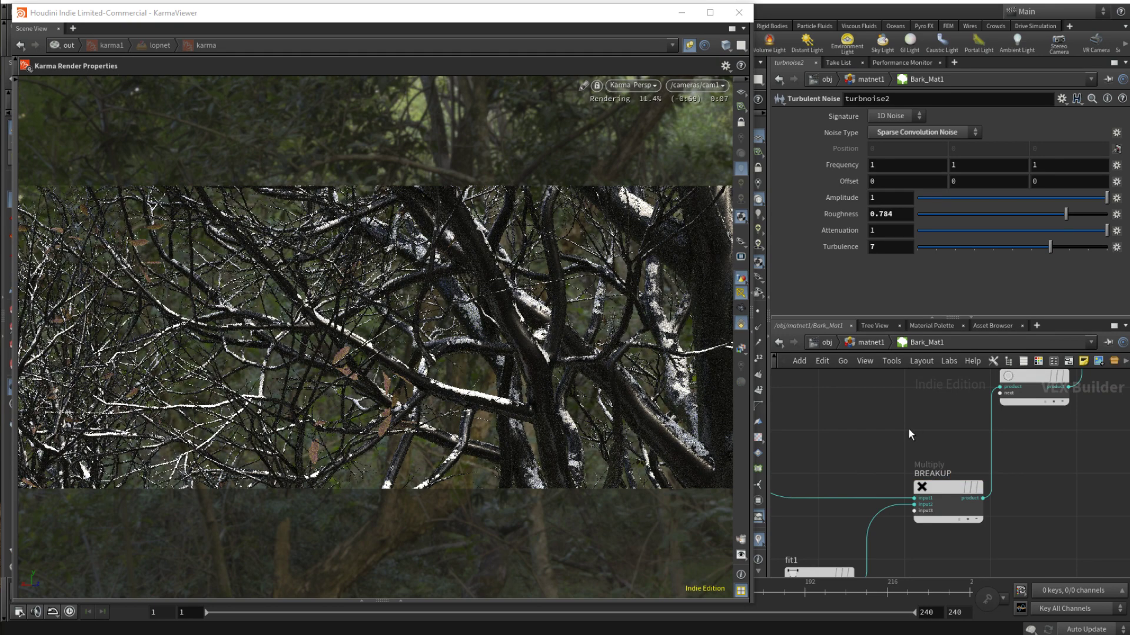
Bypass the BREAKUP node and wire the Snippet's outdotprod output directly into MASK
left_click(973, 488)
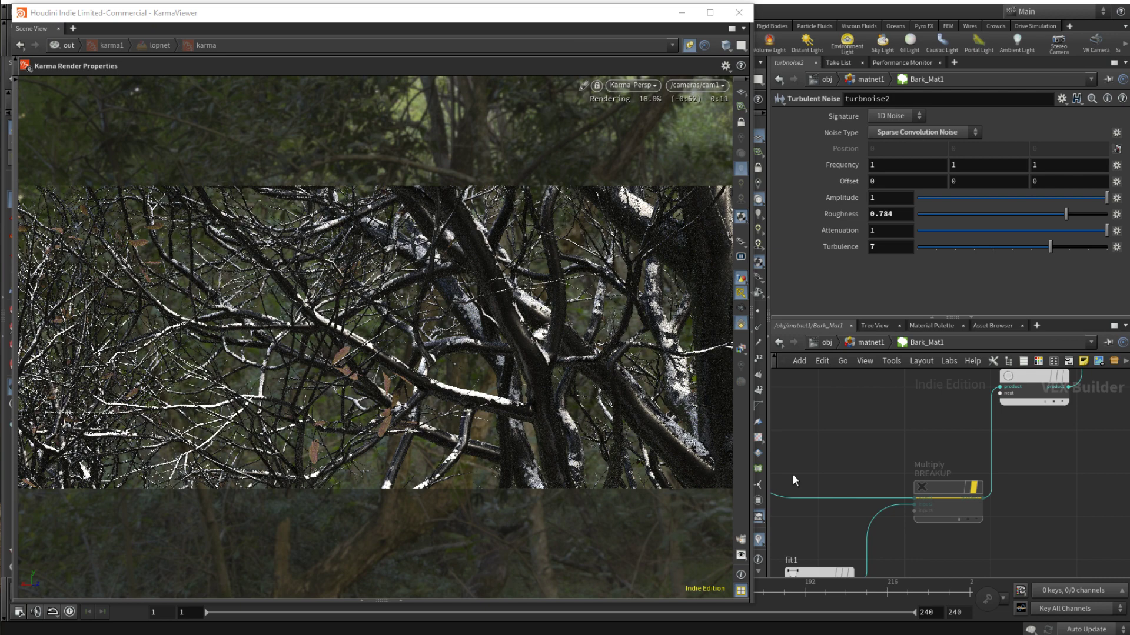
middle_click_drag(946, 488, 1048, 504)
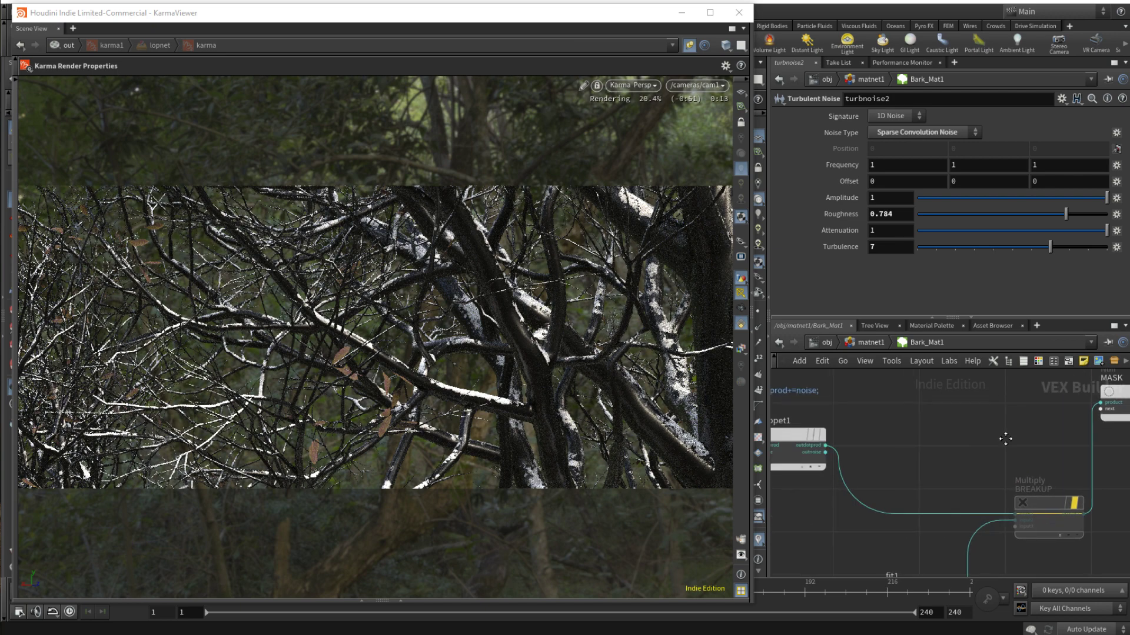
left_click(825, 447)
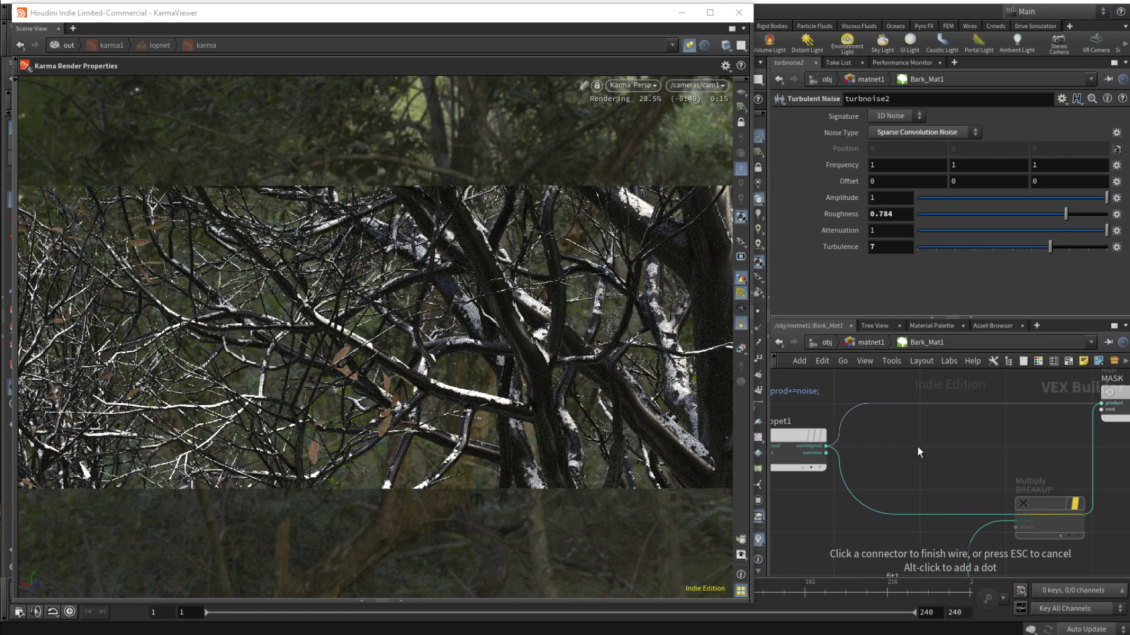
middle_click_drag(982, 461, 905, 444)
scroll(969, 485, "down", 4)
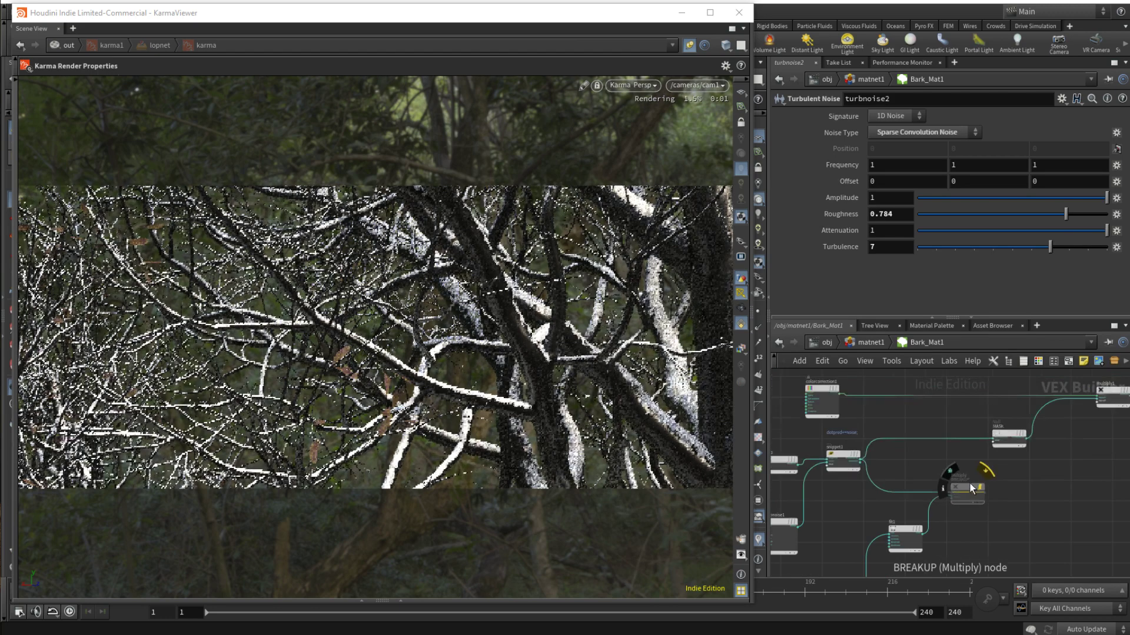
Switch the separate viewer out of Karma rendering, then minimise its window and save the scene
scroll(969, 483, "down", 4)
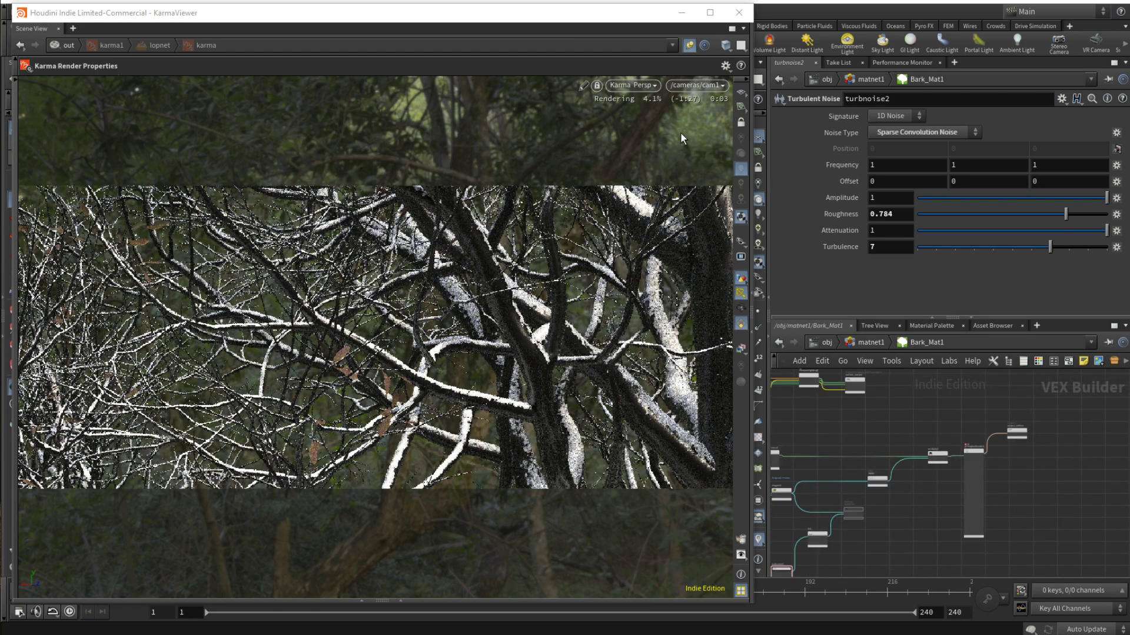
left_click(644, 87)
left_click(627, 129)
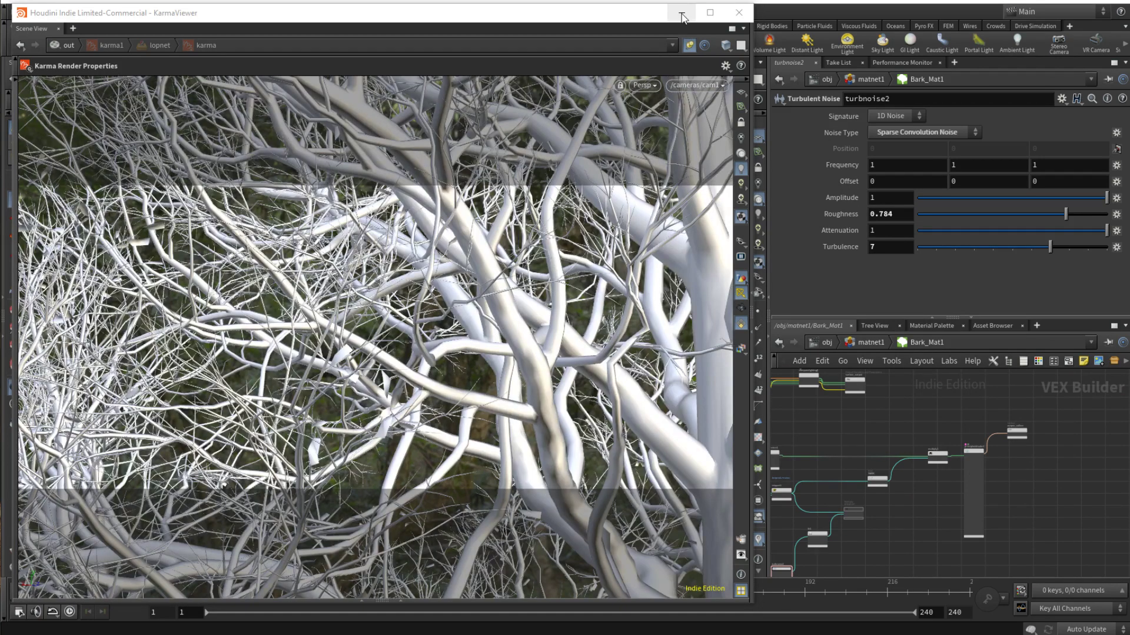
left_click(674, 15)
key("ctrl+s")
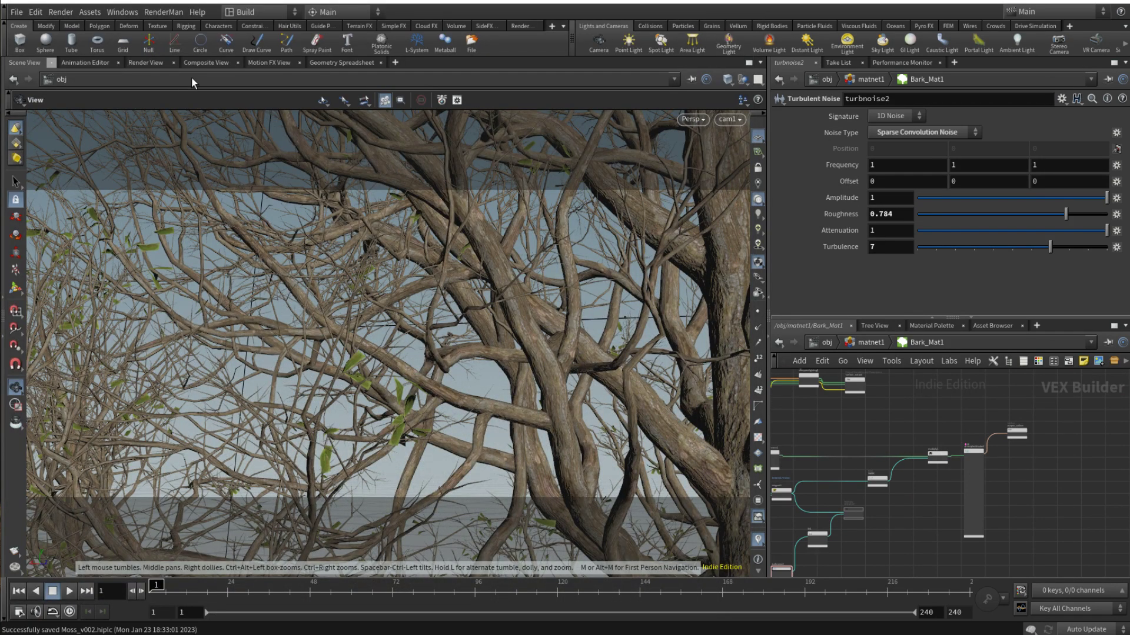
Render cam1 through mantra1 in the Render View, examine the mask on the branches and stop the render
left_click(145, 63)
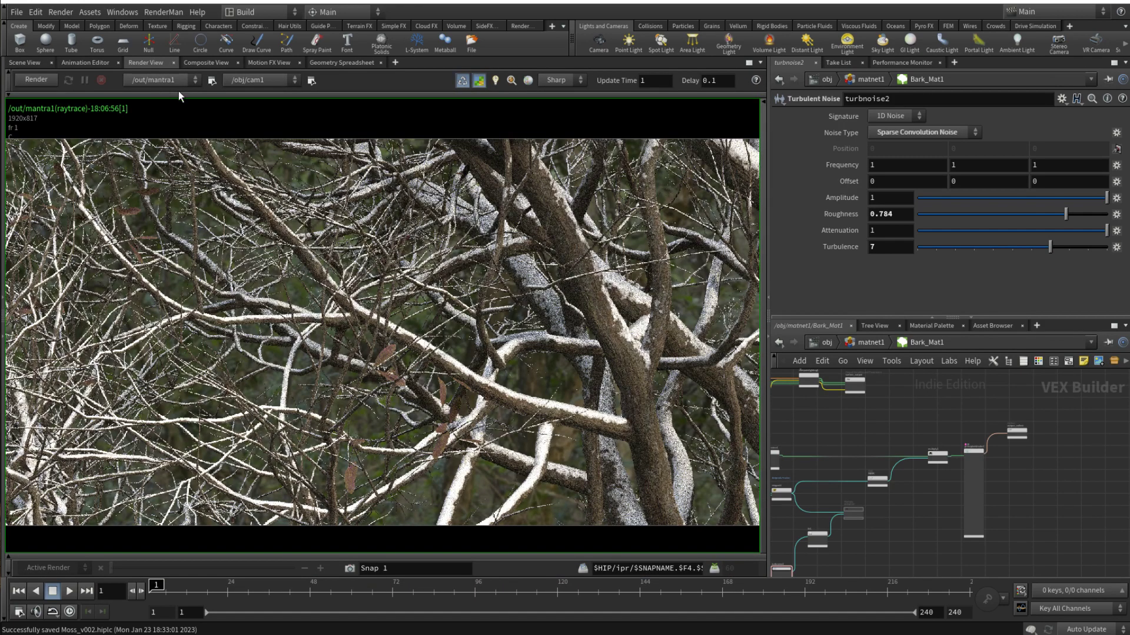
left_click(45, 79)
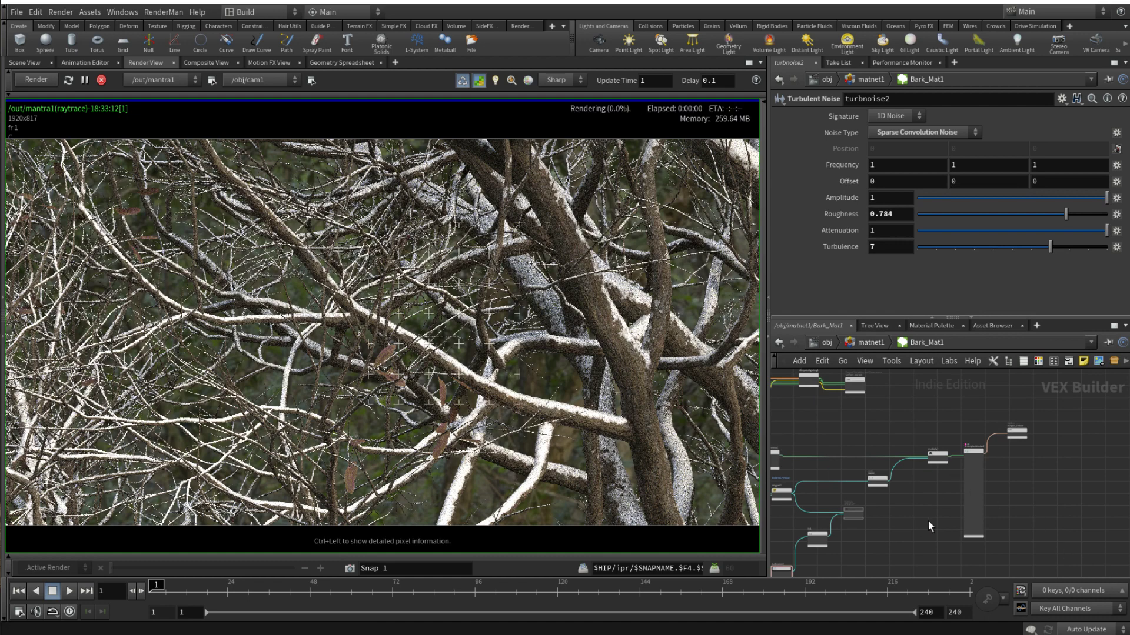
middle_click_drag(915, 516, 975, 504)
scroll(854, 485, "up", 3)
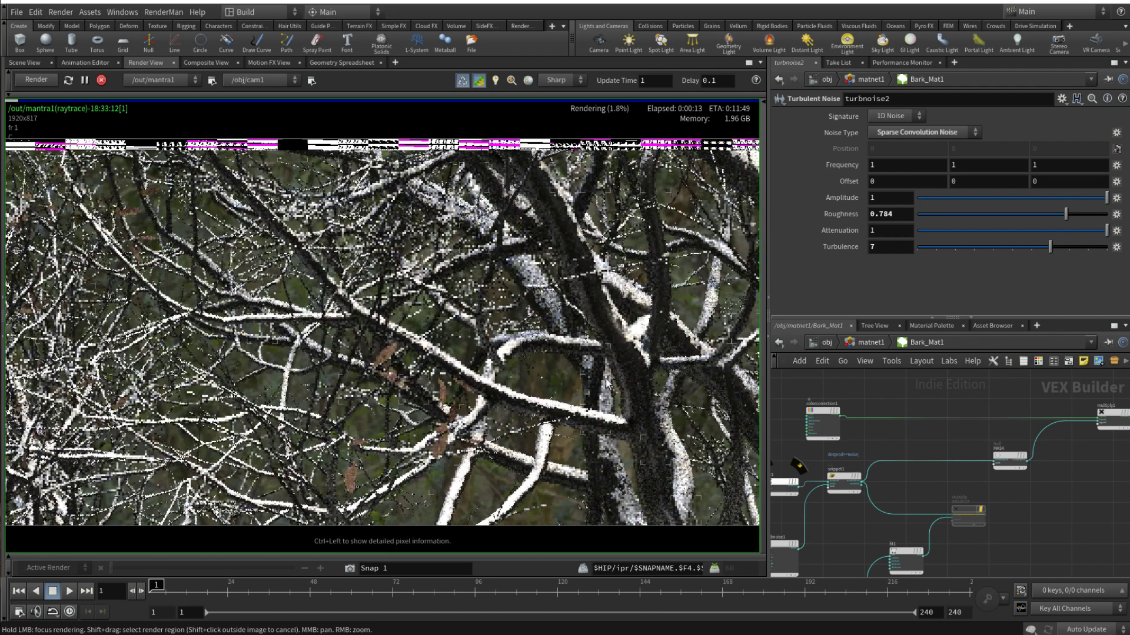
scroll(607, 383, "up", 2)
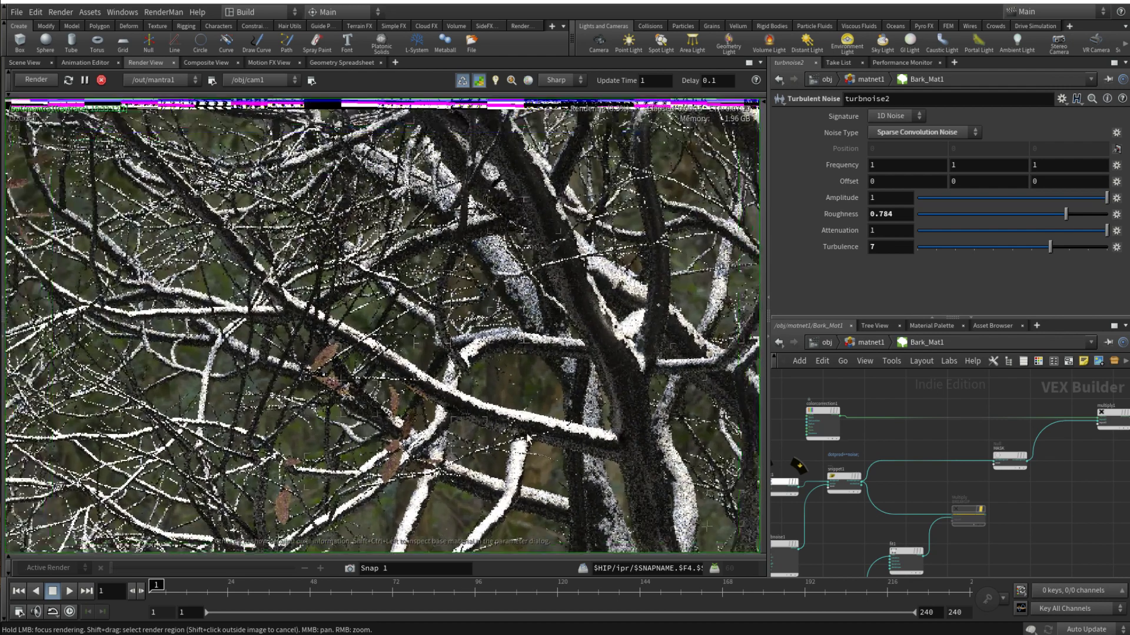
scroll(527, 438, "down", 2)
left_click(101, 80)
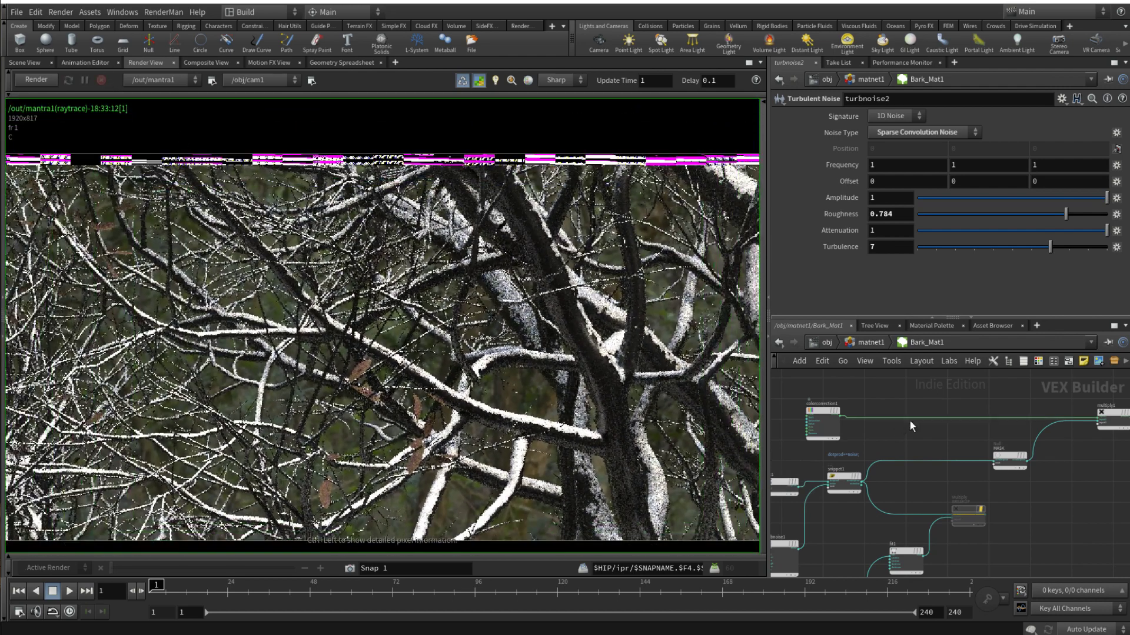
Delete the Color Correction and Multiply nodes that feed the Principled Shader's base color
scroll(911, 426, "down", 2)
left_click(985, 449)
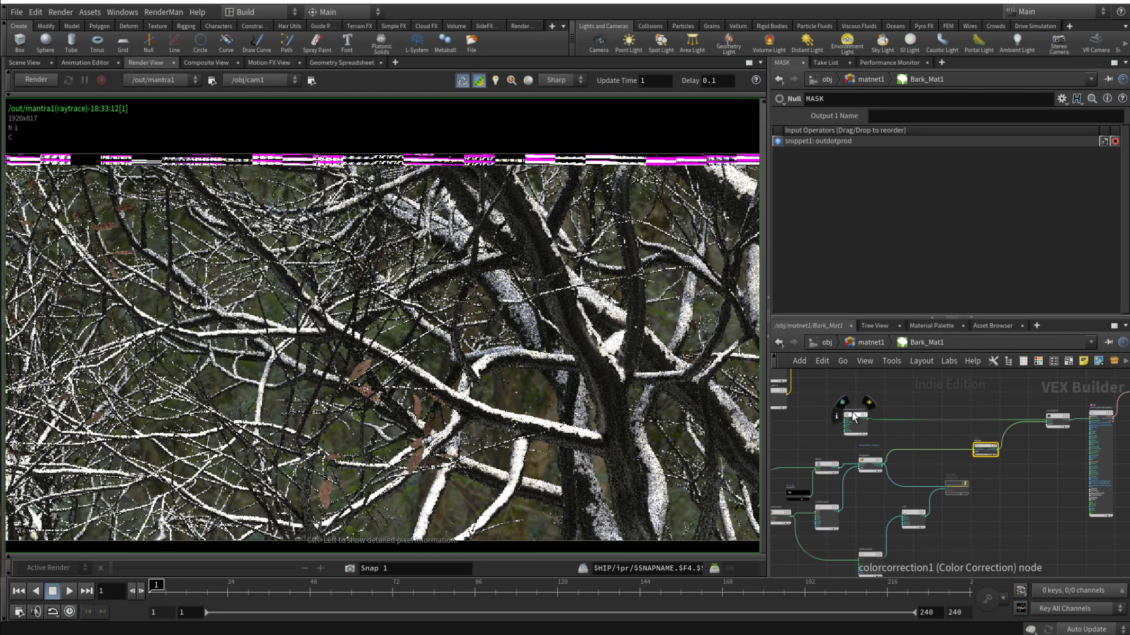
left_click_drag(854, 418, 998, 411)
middle_click_drag(1047, 393, 945, 427)
left_click_drag(870, 414, 970, 458)
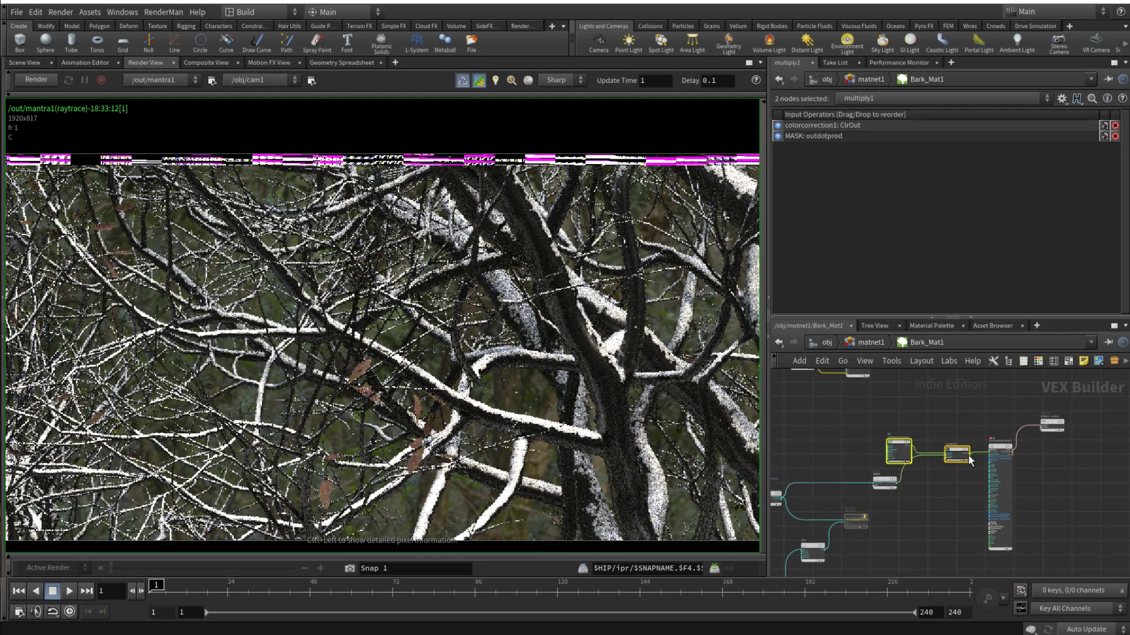
key("Delete")
Set the Principled Shader's base color to white (1, 1, 1)
left_click(1004, 450)
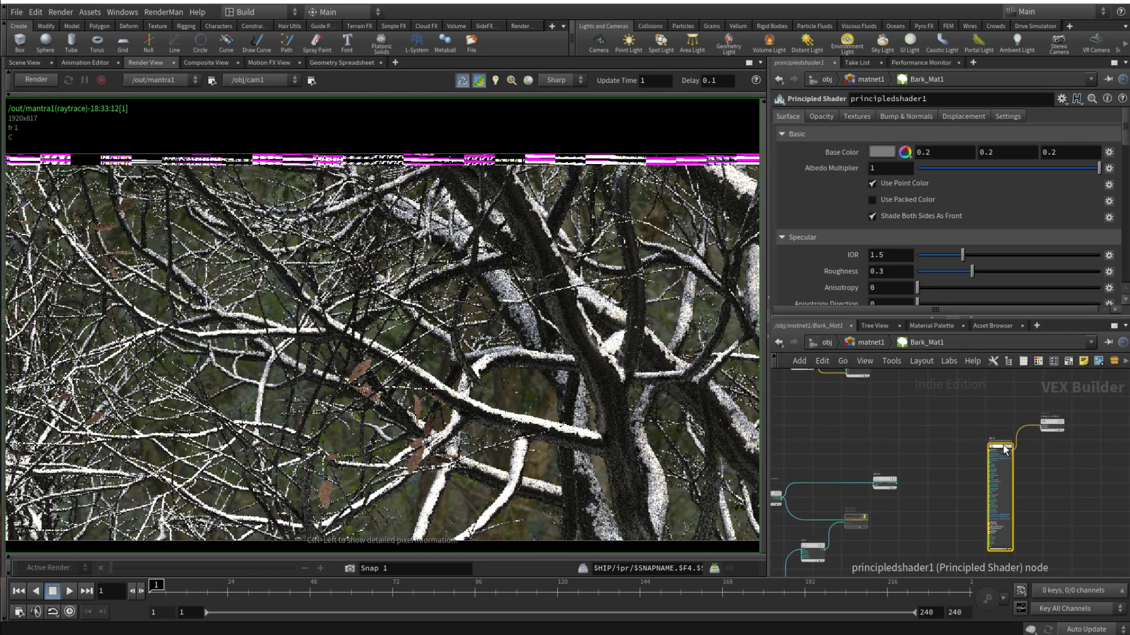
left_click(887, 152)
left_click(1053, 101)
left_click(1063, 2)
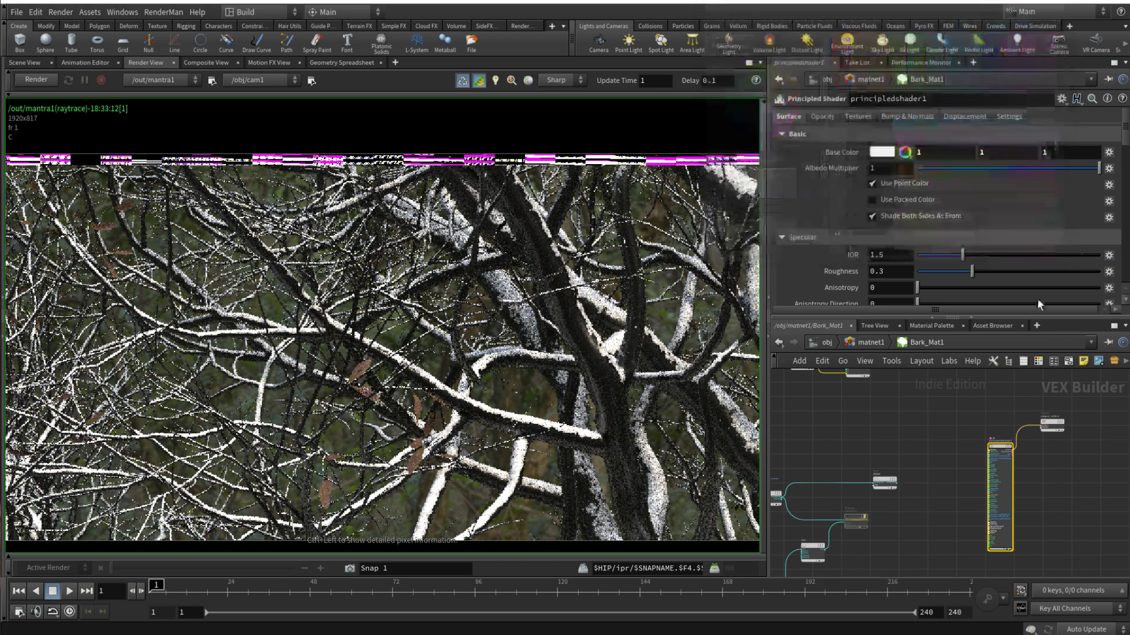
Wire surface_output back into output_collect and move principledshader1 above the main bark shading network
middle_click_drag(997, 402, 1005, 459)
scroll(1024, 464, "down", 2)
scroll(896, 447, "up", 2)
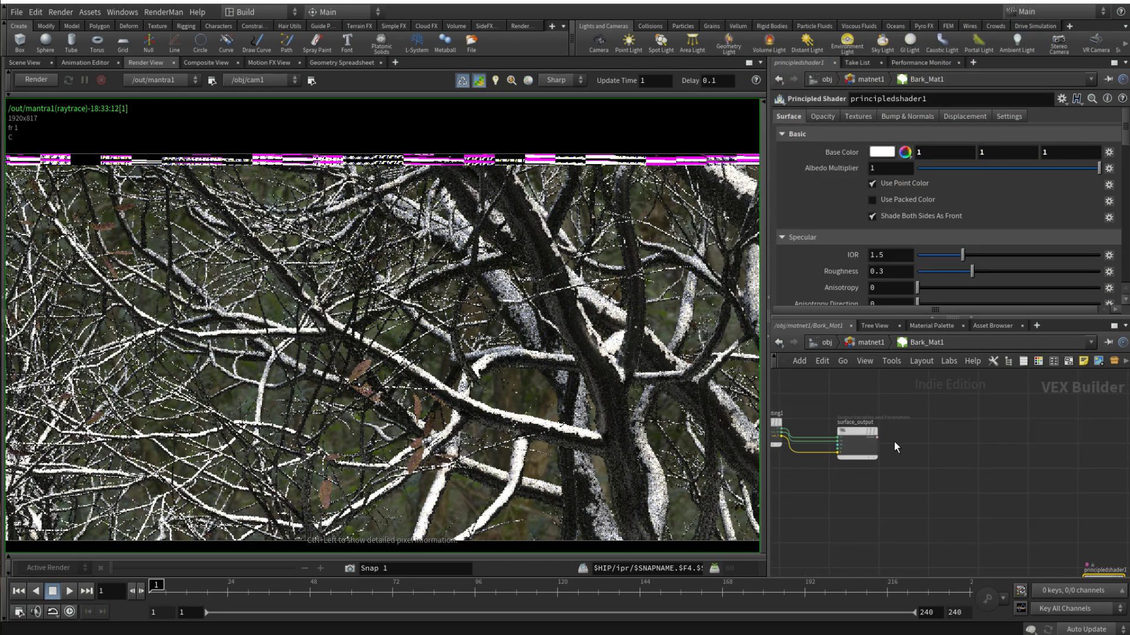
left_click(879, 438)
scroll(1000, 471, "down", 4)
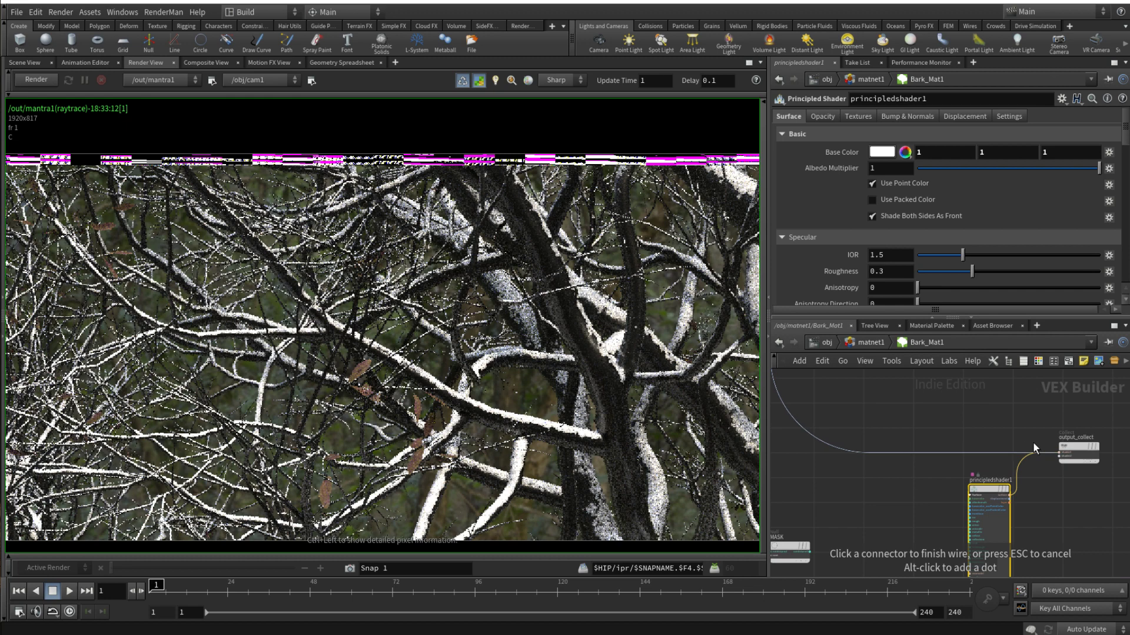
middle_click_drag(995, 414, 1089, 492)
scroll(1099, 503, "down", 1)
left_click_drag(1101, 538, 922, 379)
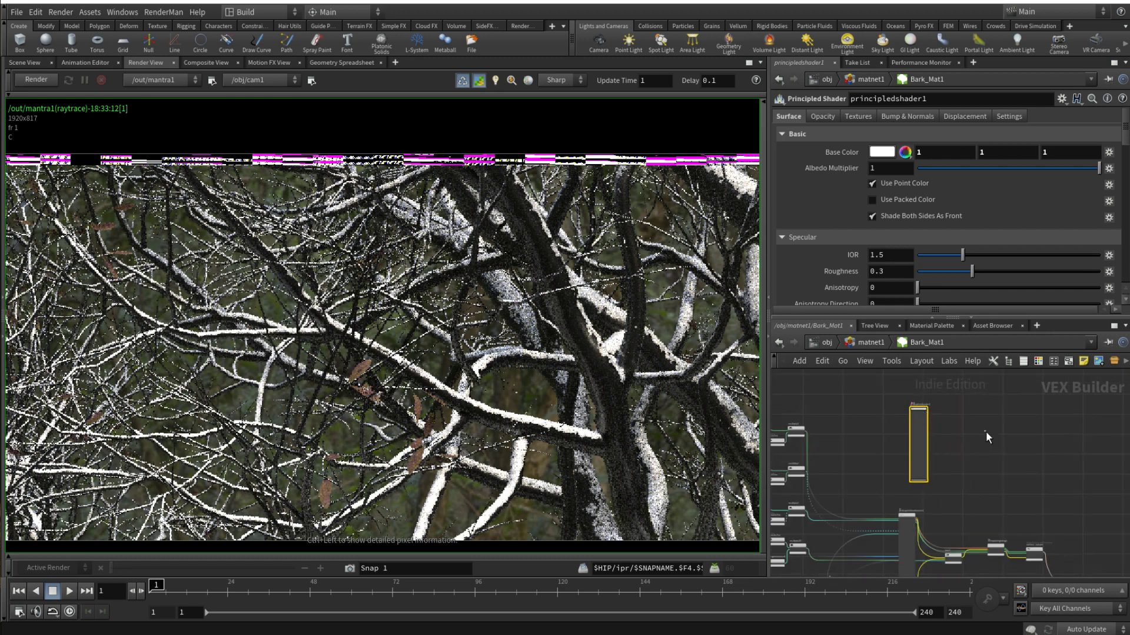
Add a Layer Composite node beside principledshader1
key("Tab")
type("lay")
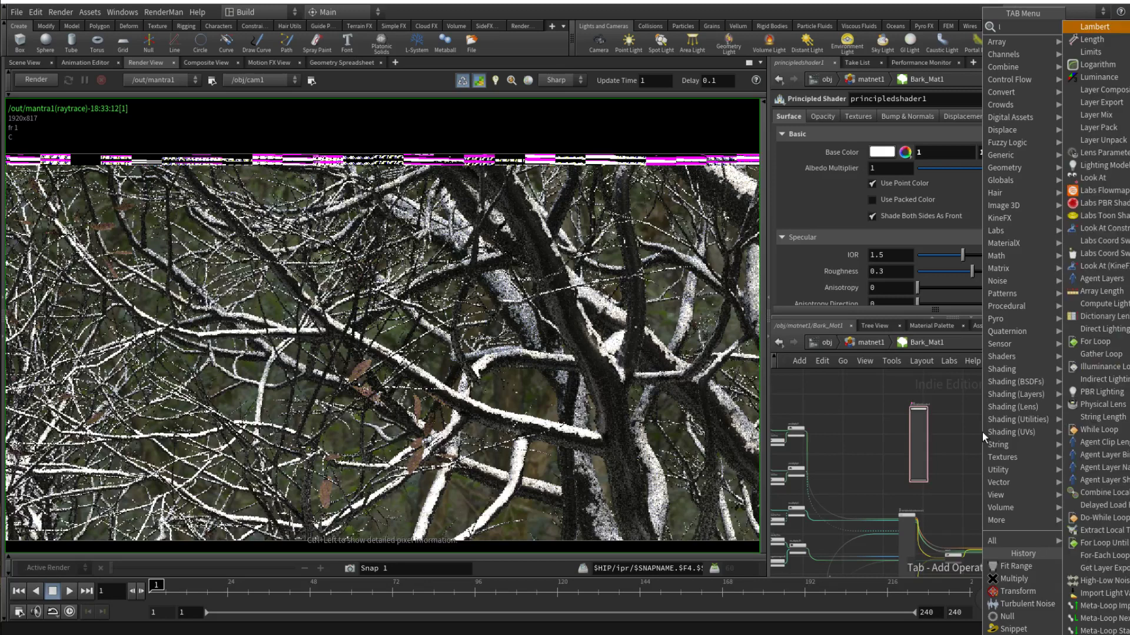
key("Down")
key("Down")
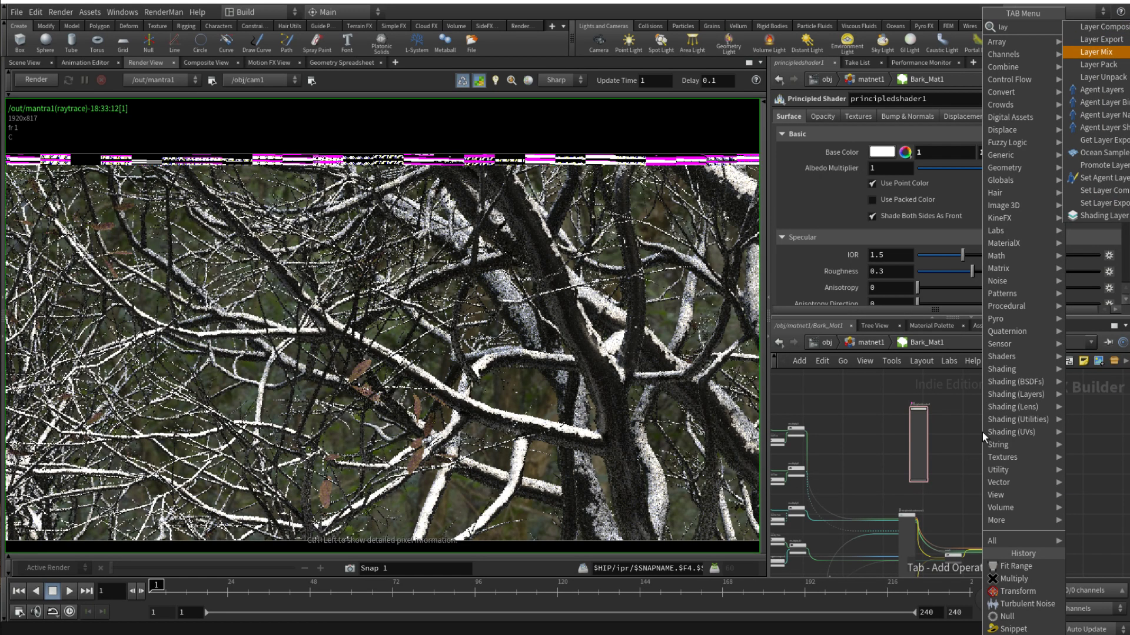
key("Down")
key("Return")
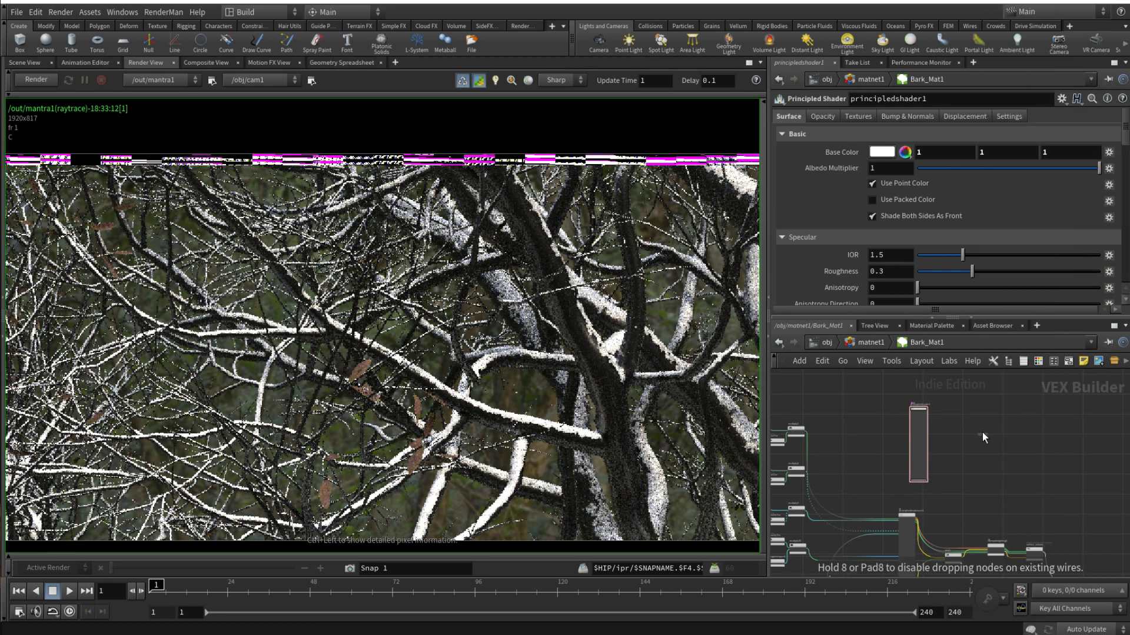
left_click(1007, 430)
Connect the layer output of principledshader1 to the A input of layercomp1
scroll(943, 419, "up", 6)
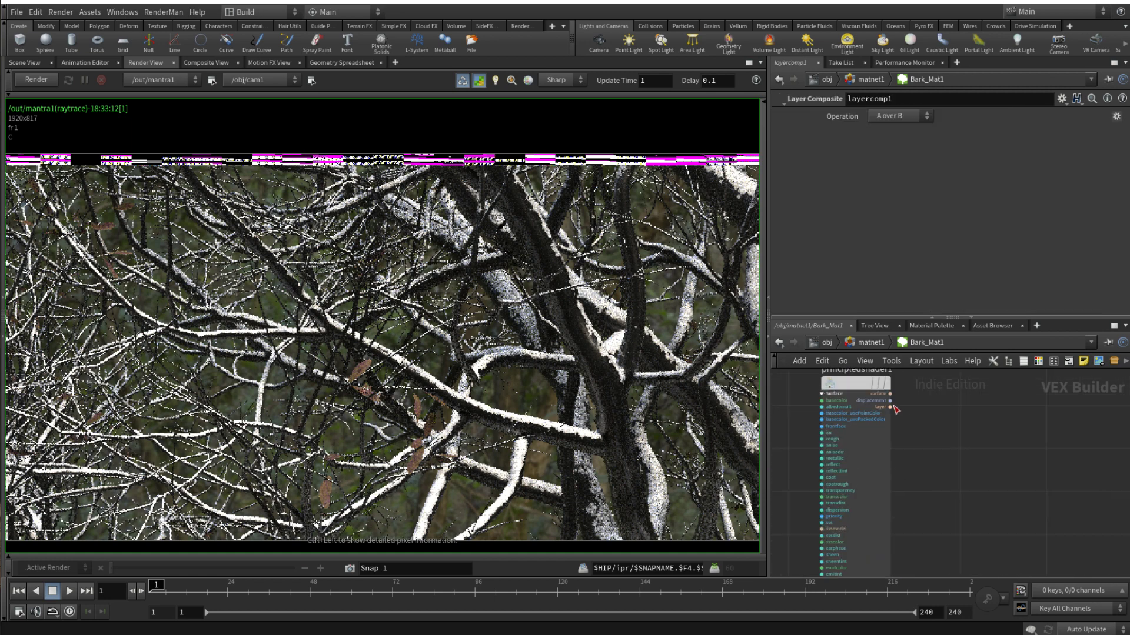
left_click(890, 407)
middle_click_drag(1041, 484, 867, 451)
left_click(985, 439)
scroll(985, 439, "down", 6)
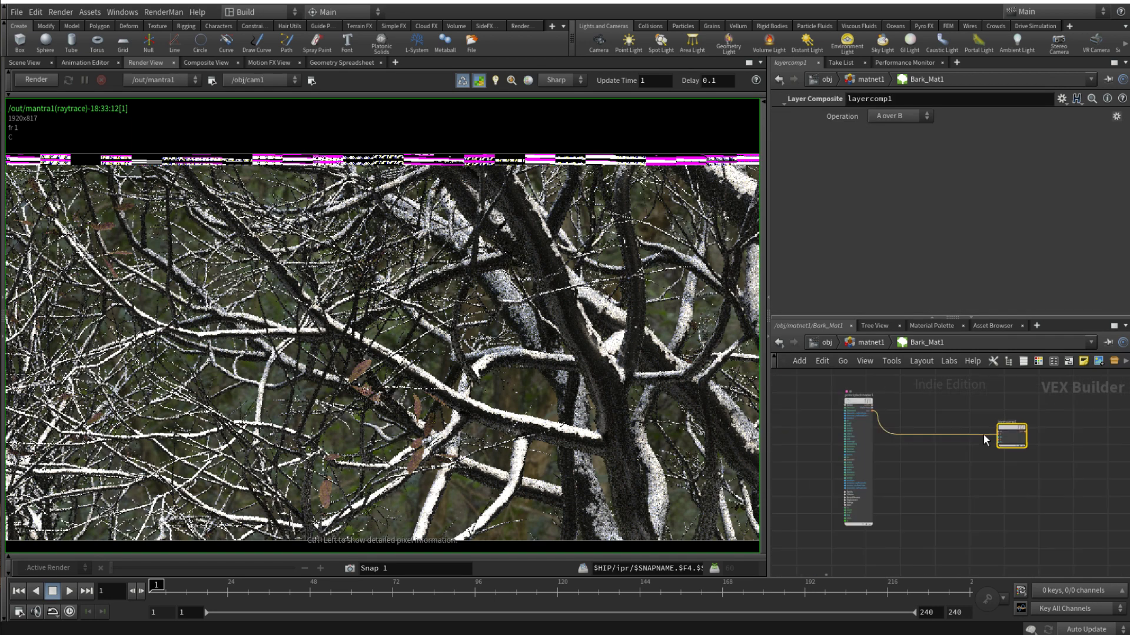
Connect the MASK null's output to the Aa alpha input of layercomp1
middle_click_drag(982, 457, 975, 359)
scroll(1011, 560, "up", 5)
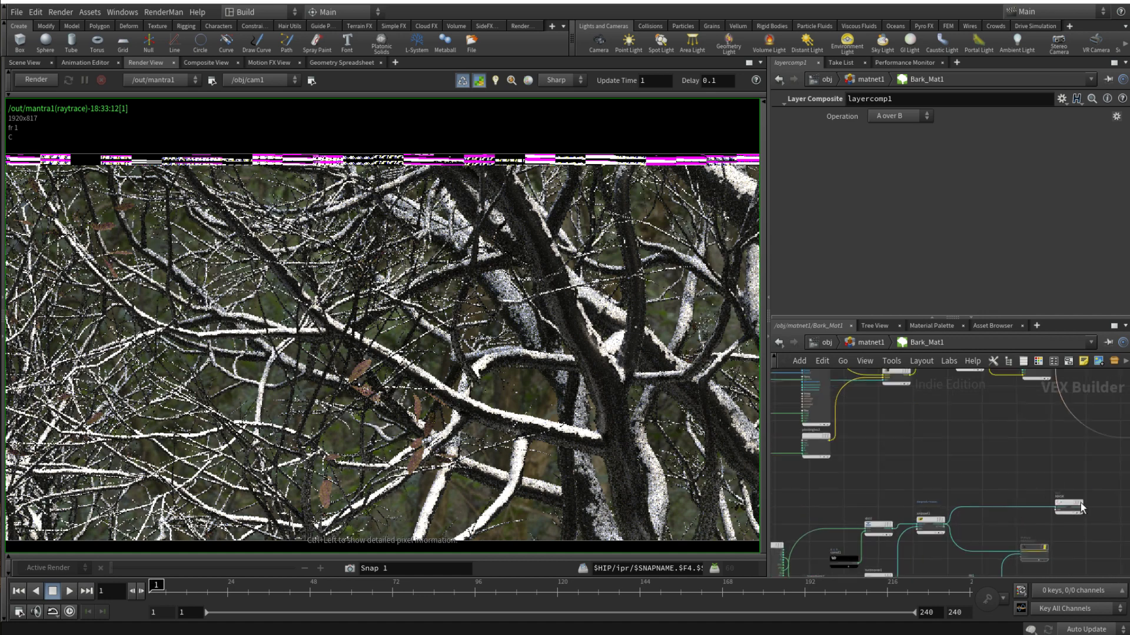
left_click(1076, 510)
scroll(1091, 510, "down", 5)
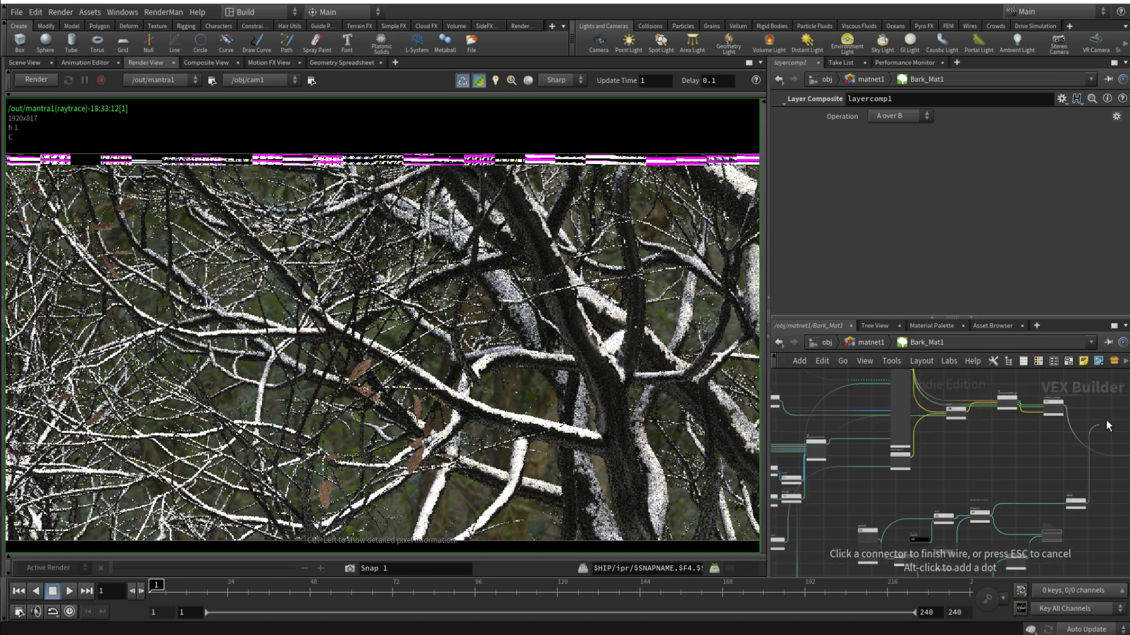
middle_click_drag(1108, 423, 1077, 568)
scroll(976, 424, "up", 5)
left_click(977, 403)
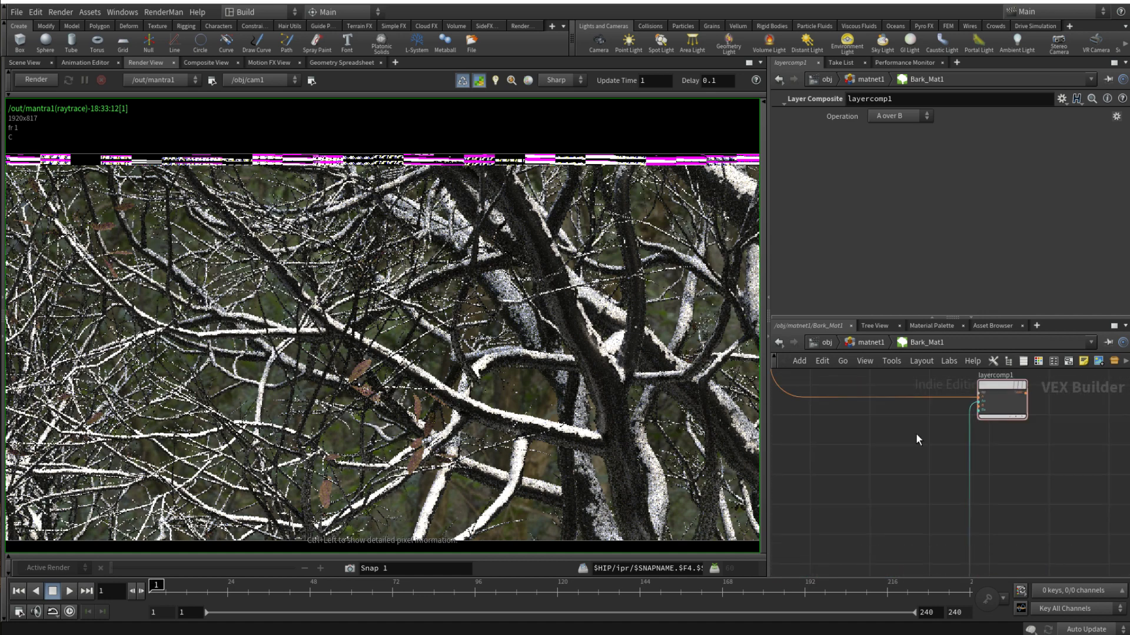
Set the specular roughness of principledshader1 to 0.15
middle_click_drag(916, 436, 1063, 525)
left_click(888, 428)
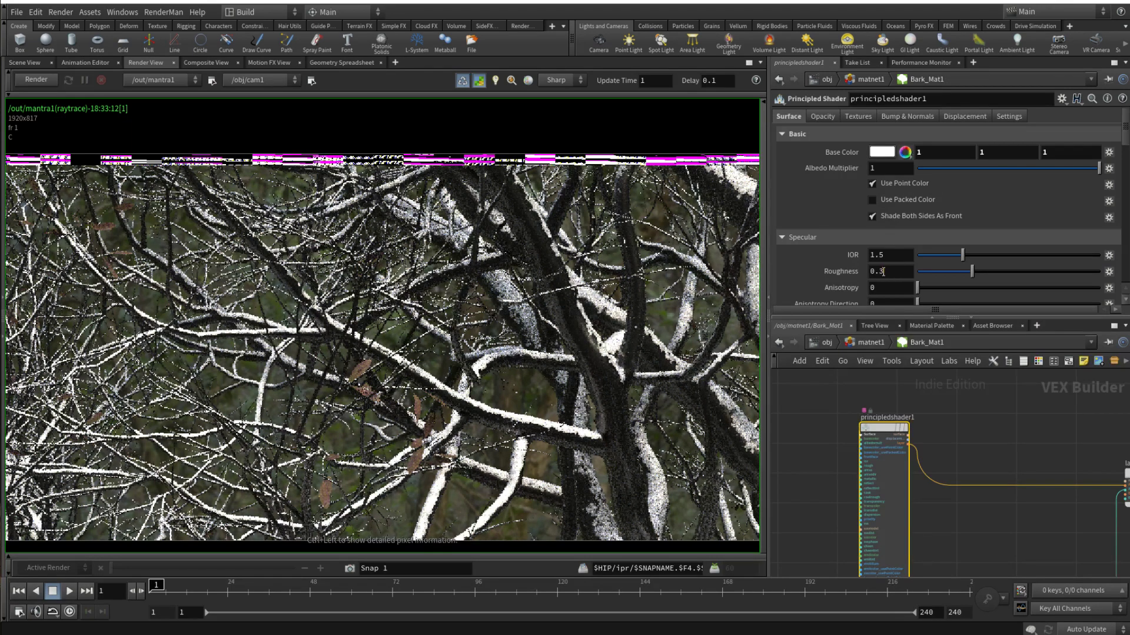
type("0.15")
key("Return")
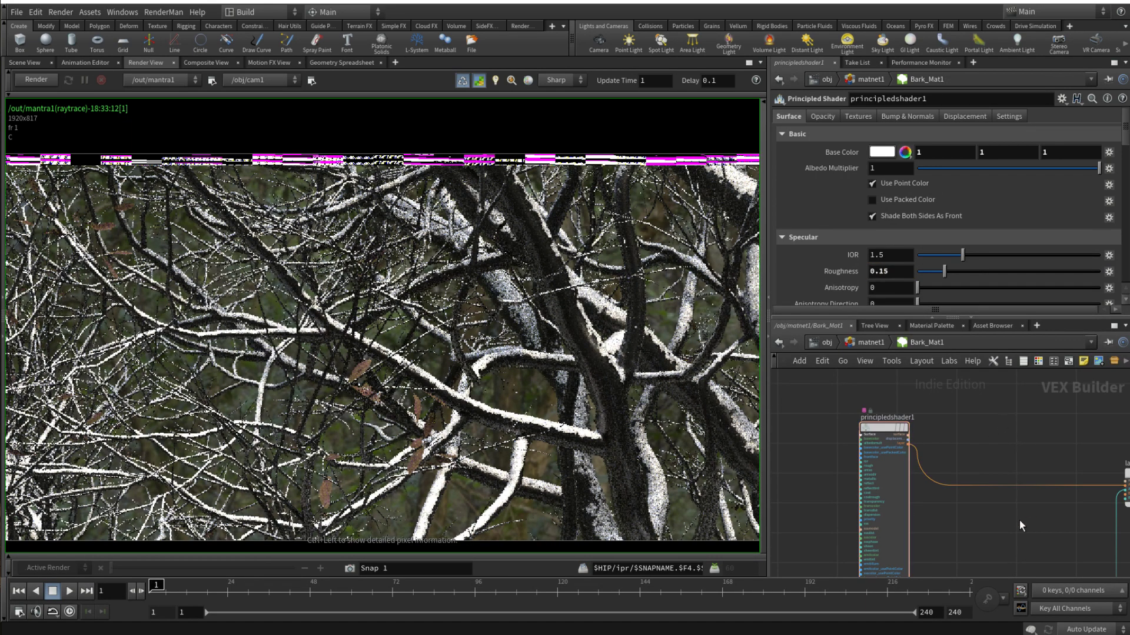
Reposition layercomp1 so it sits above and just beyond surface_output in the bark network
middle_click_drag(1030, 532, 911, 502)
middle_click_drag(1068, 491, 927, 456)
scroll(929, 459, "down", 5)
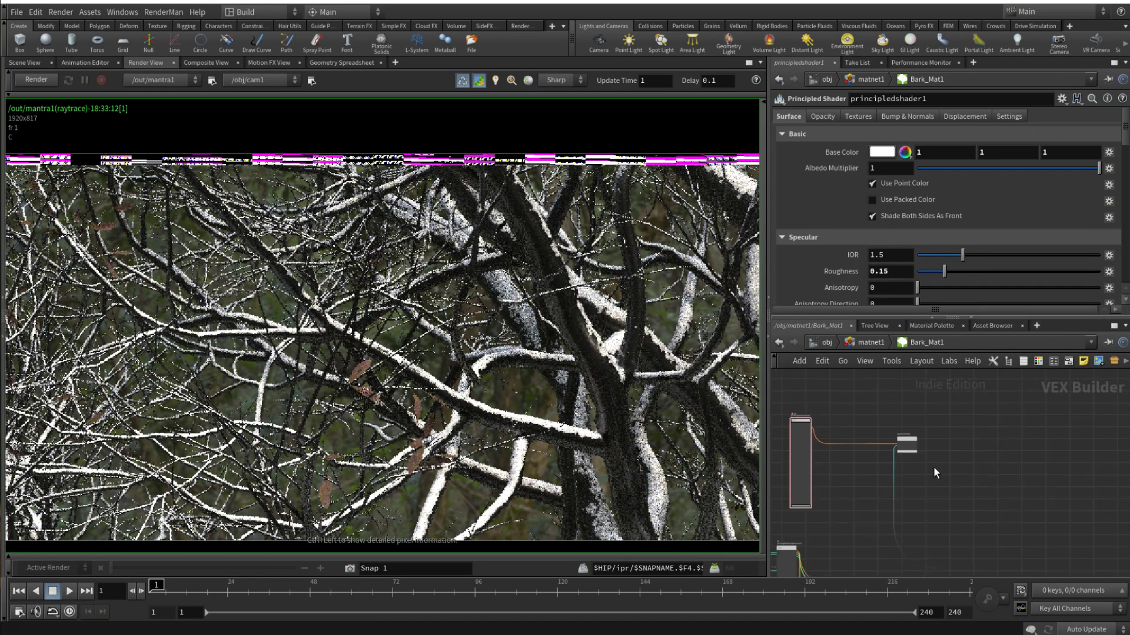
scroll(935, 474, "down", 5)
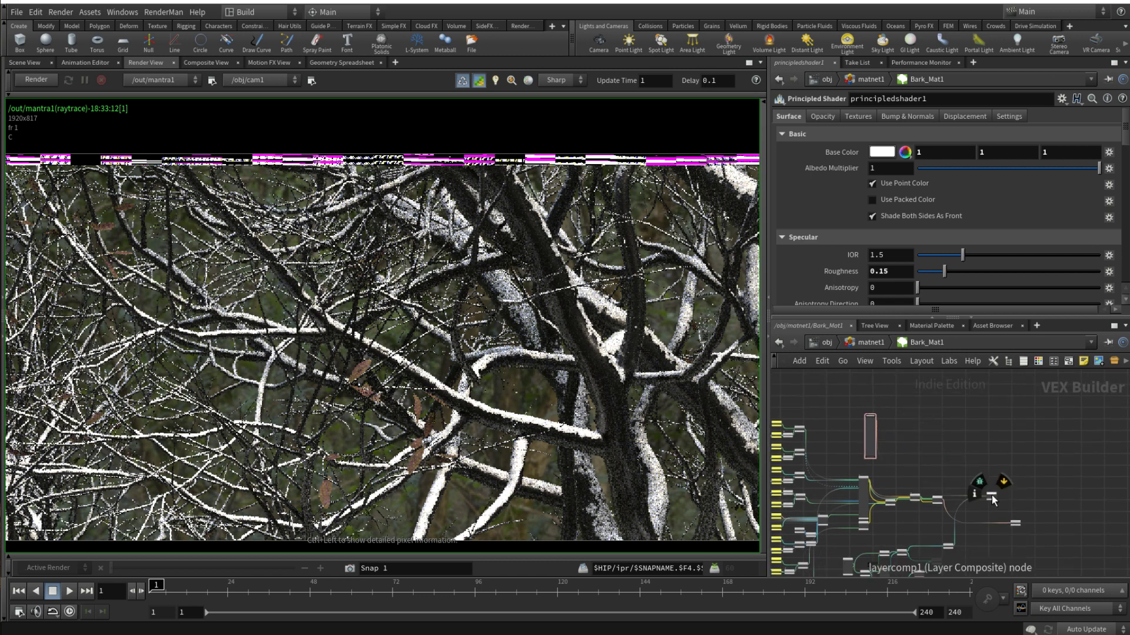
scroll(978, 504, "up", 4)
left_click_drag(1004, 488, 956, 419)
middle_click_drag(840, 459, 945, 446)
scroll(945, 509, "up", 1)
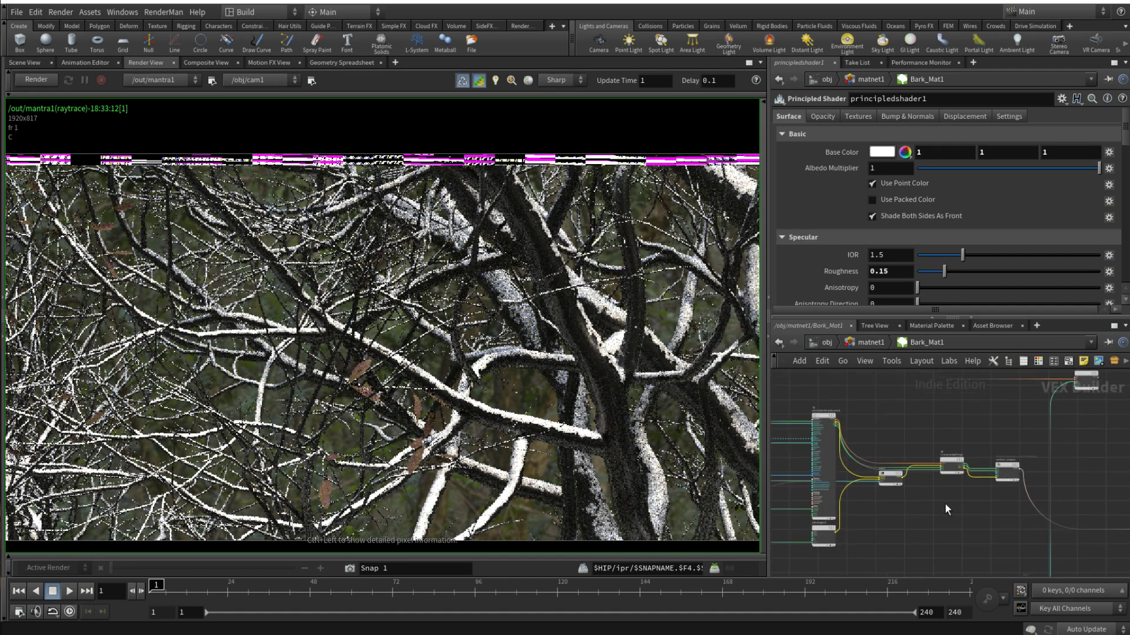
Lower mix1 and move computelighting1 and surface_output farther from principledshadercore1 to make room for more nodes
scroll(945, 509, "up", 1)
left_click_drag(883, 475, 894, 527)
middle_click_drag(998, 504, 921, 514)
scroll(920, 514, "down", 1)
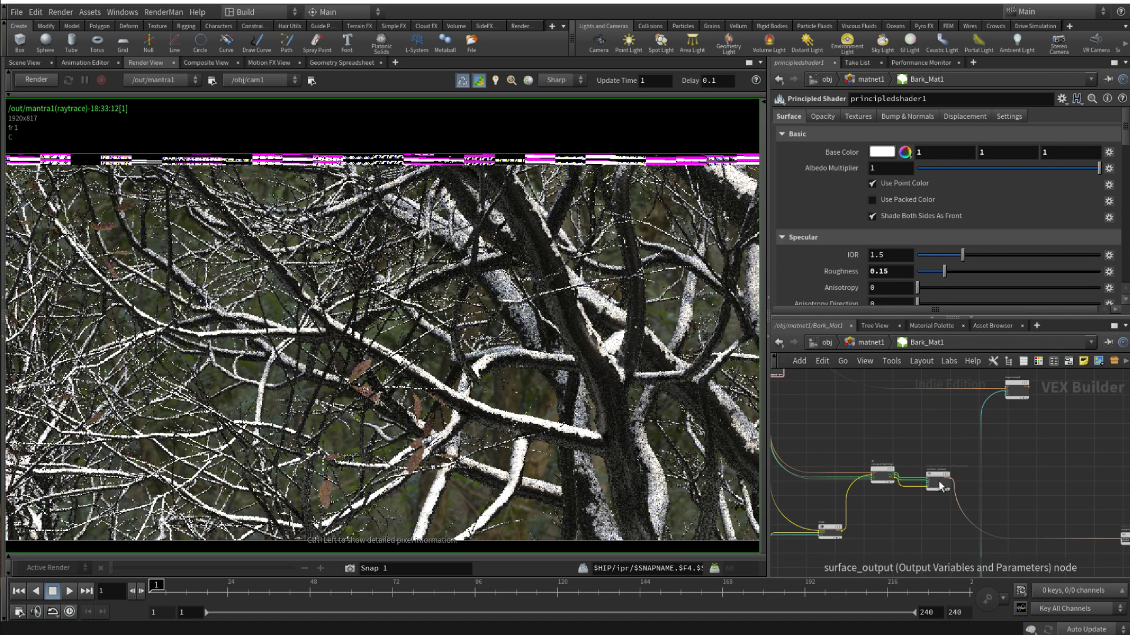
left_click_drag(862, 439, 1065, 475)
middle_click_drag(948, 432, 1063, 497)
left_click_drag(1122, 446, 976, 433)
middle_click_drag(1028, 485, 931, 434)
left_click(938, 434)
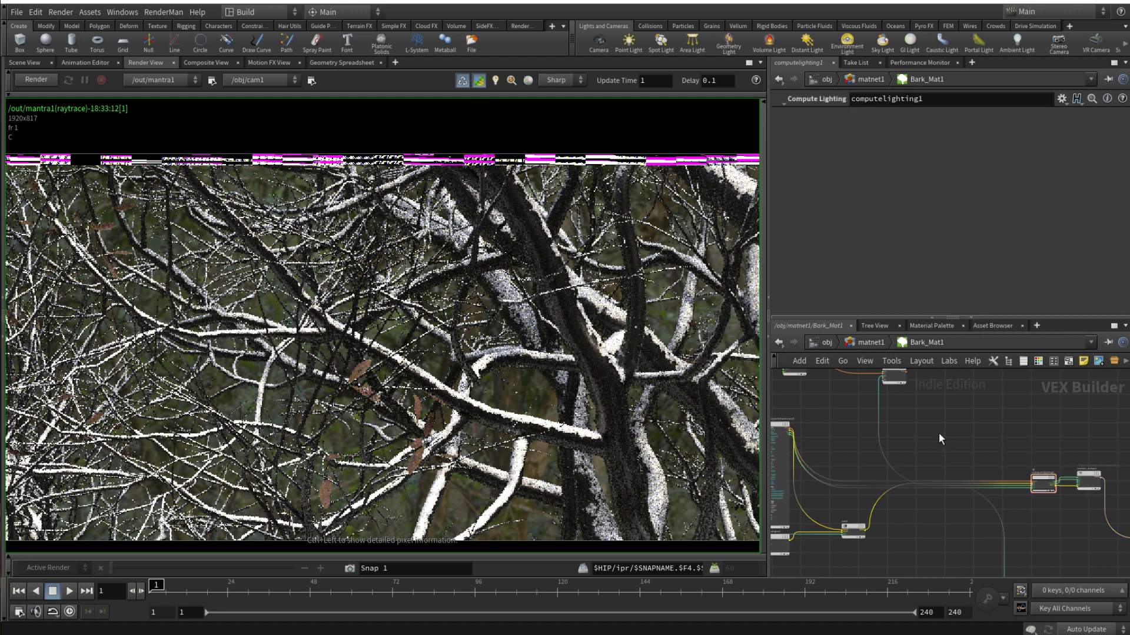
Add a Layer Pack node between principledshadercore1 and computelighting1, above mix1
key("Tab")
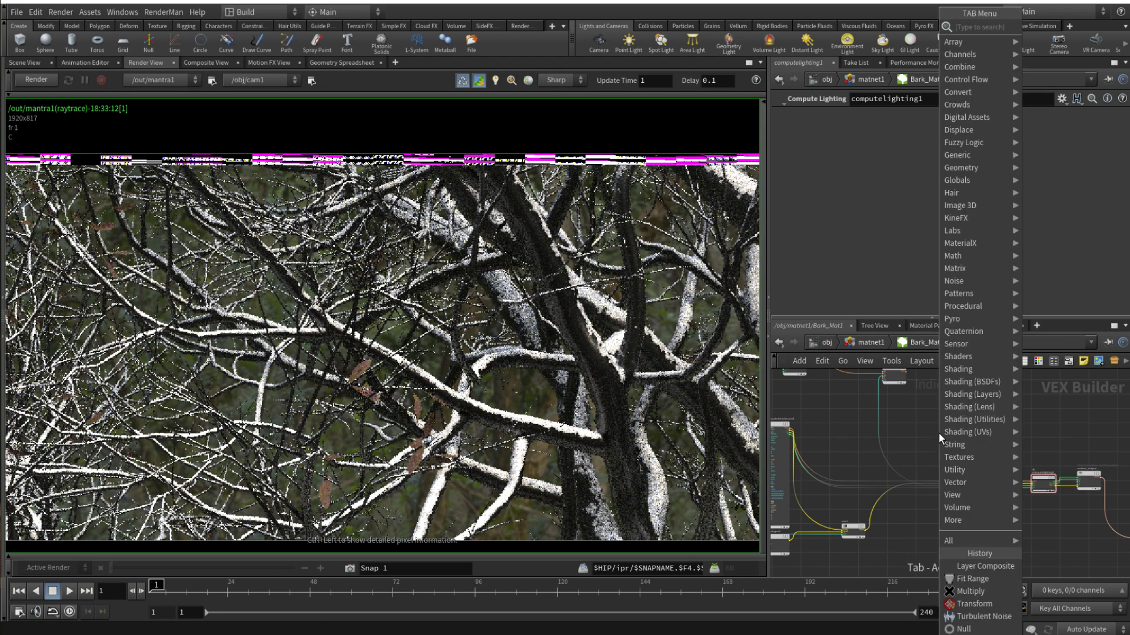
type("layer")
key("Down")
key("Down")
key("Down")
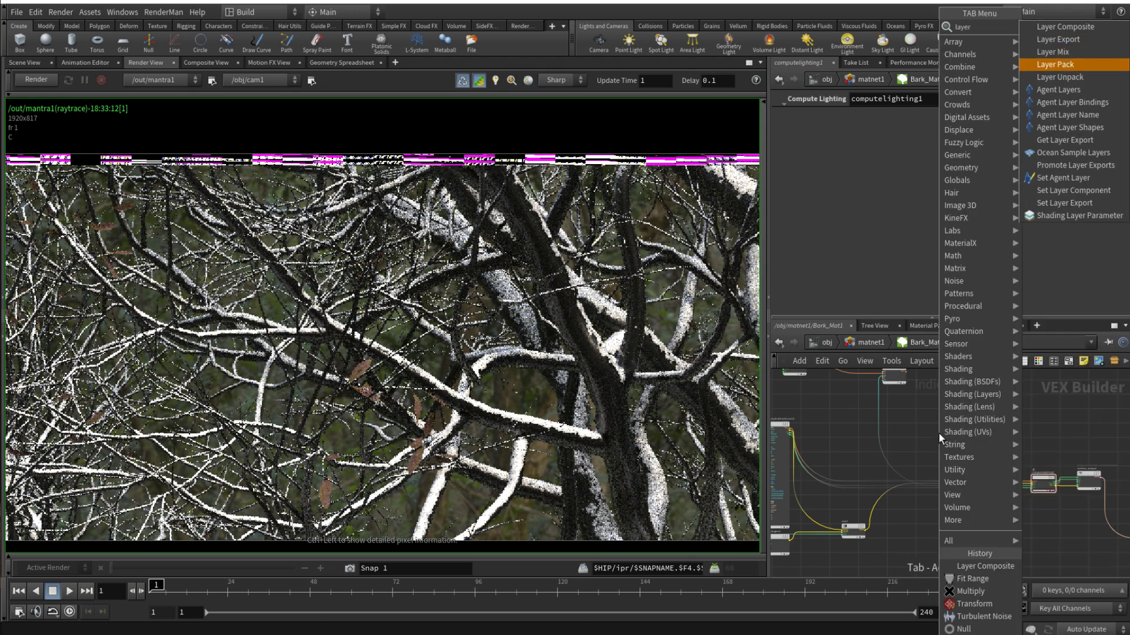
key("Return")
left_click(852, 439)
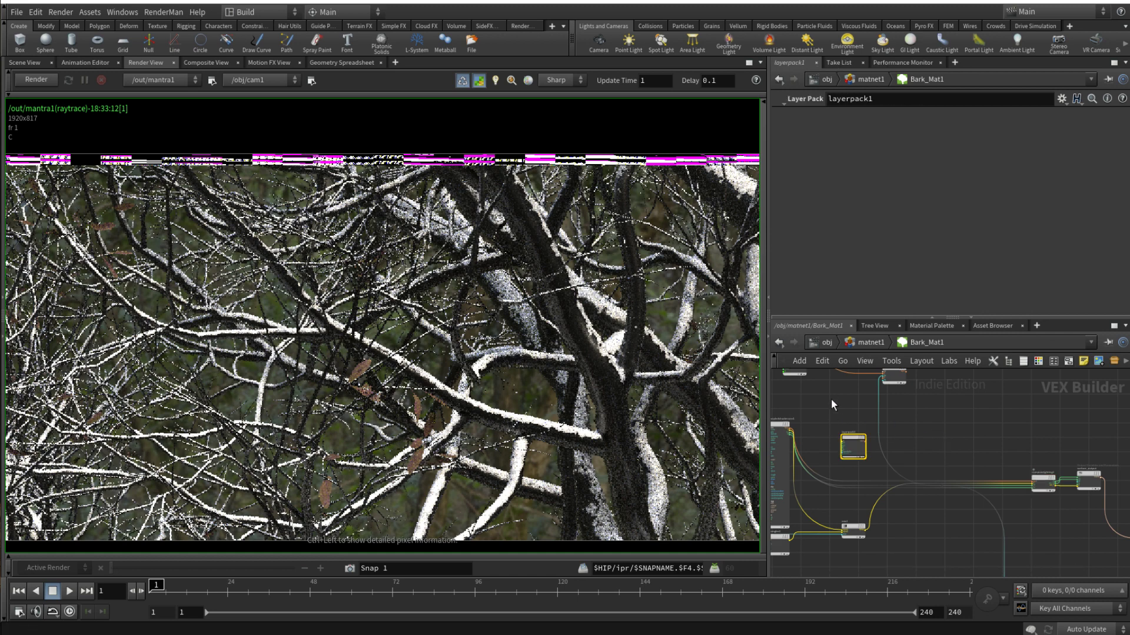
Connect the mix1 output to the F input of layerpack1
middle_click_drag(832, 424, 905, 387)
scroll(903, 408, "up", 5)
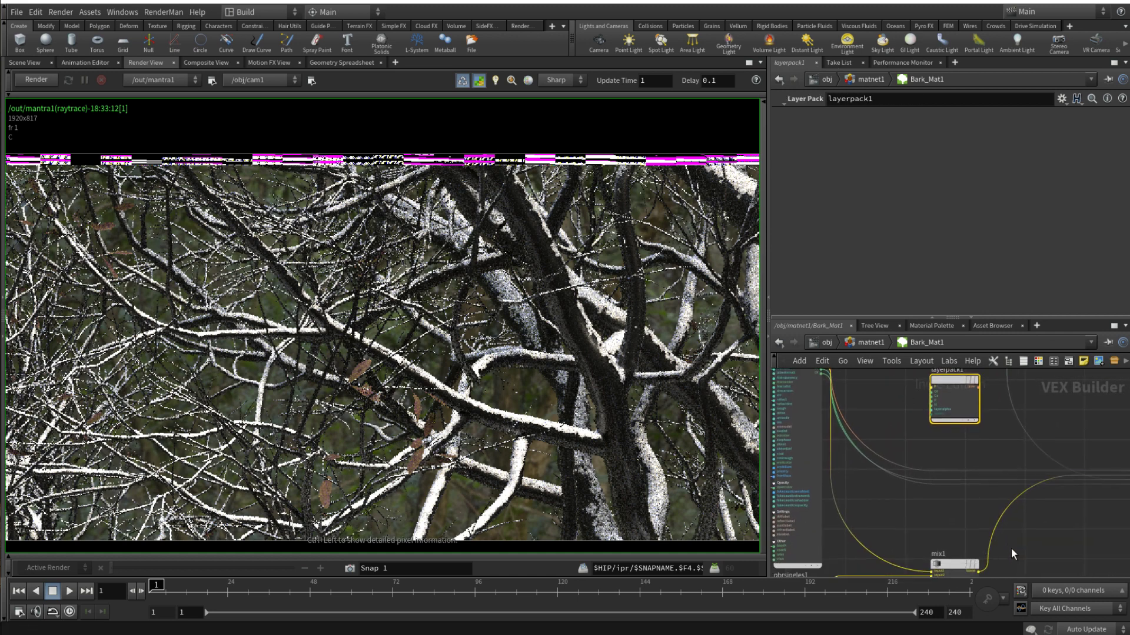
middle_click_drag(1012, 554, 992, 473)
left_click_drag(925, 489, 910, 518)
left_click(947, 523)
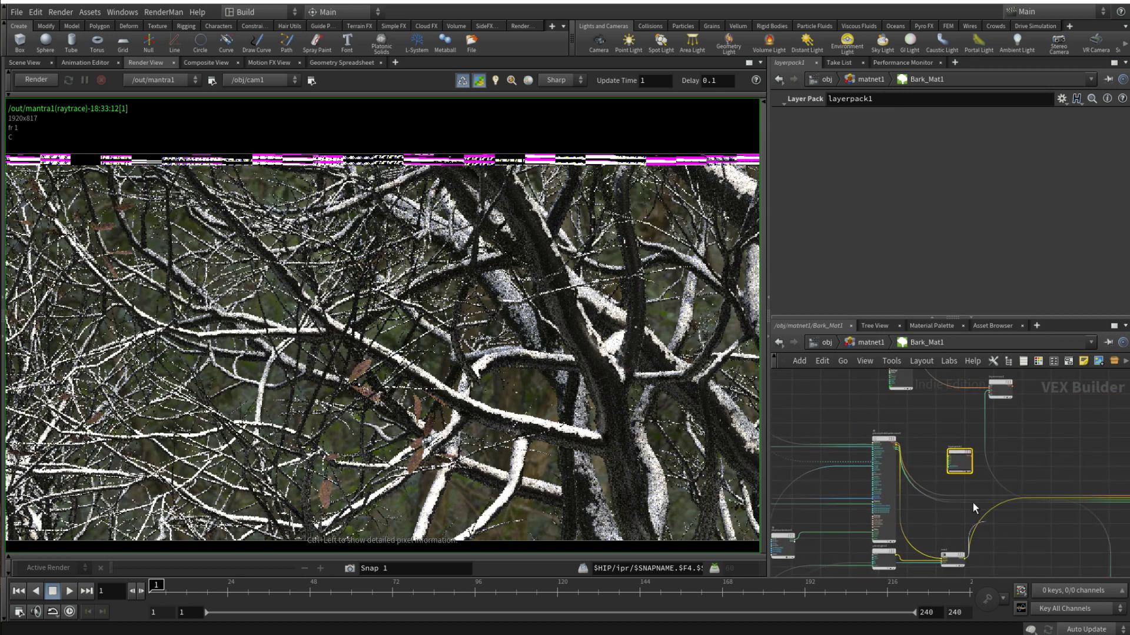
left_click(951, 434)
scroll(912, 418, "down", 5)
middle_click_drag(849, 404, 873, 424)
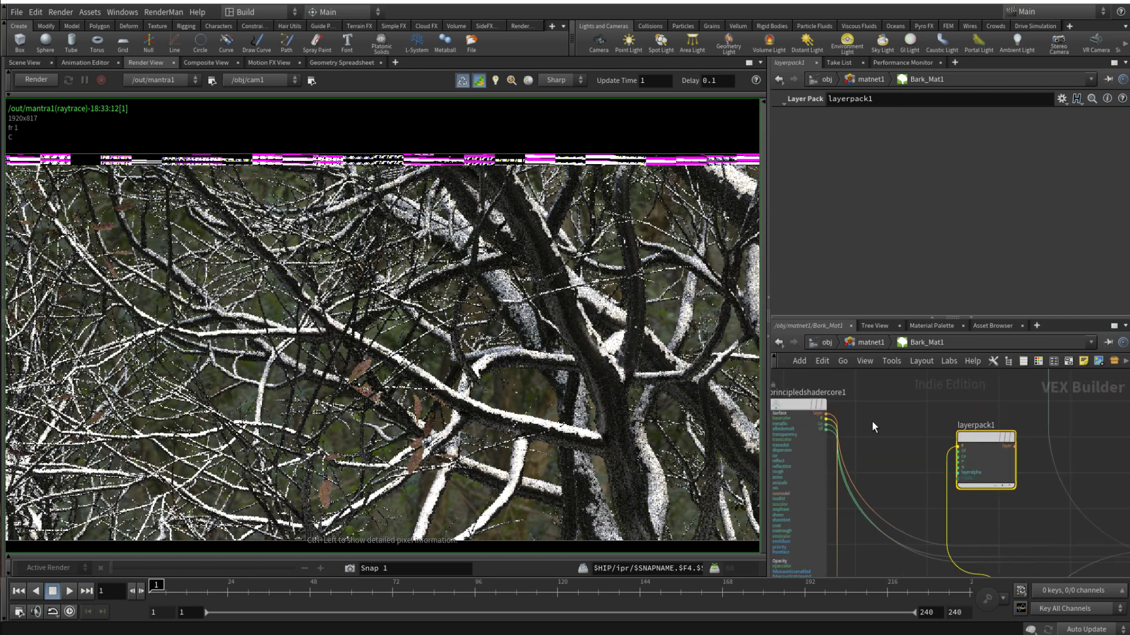
Connect the Ce and Of outputs of principledshadercore1 to the matching inputs of layerpack1
scroll(842, 414, "up", 5)
left_click(806, 434)
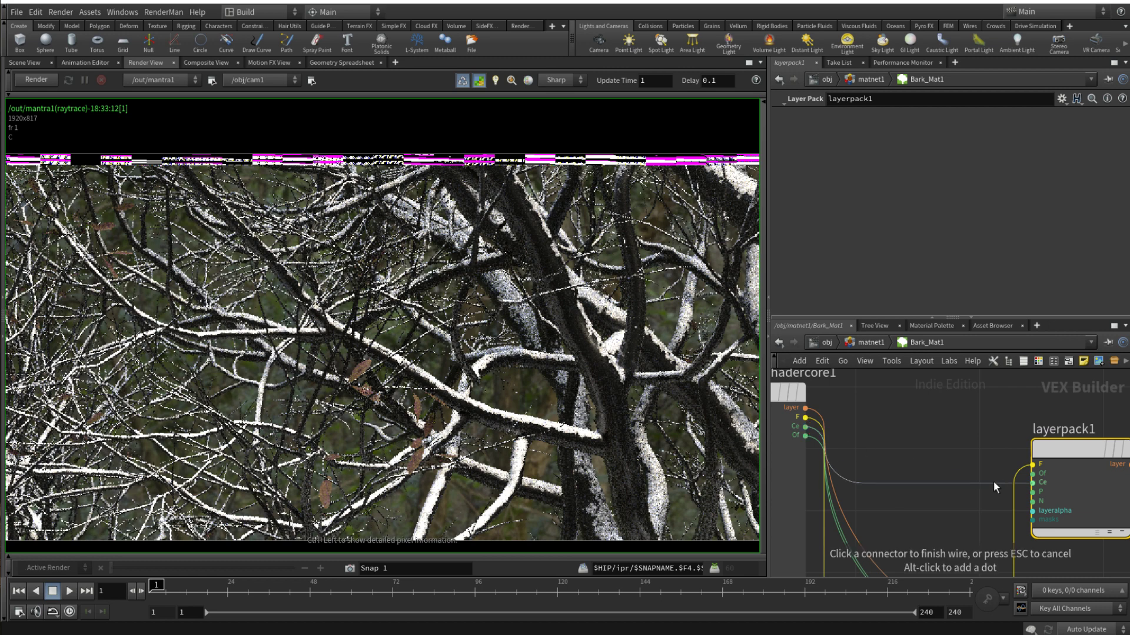
left_click(1032, 483)
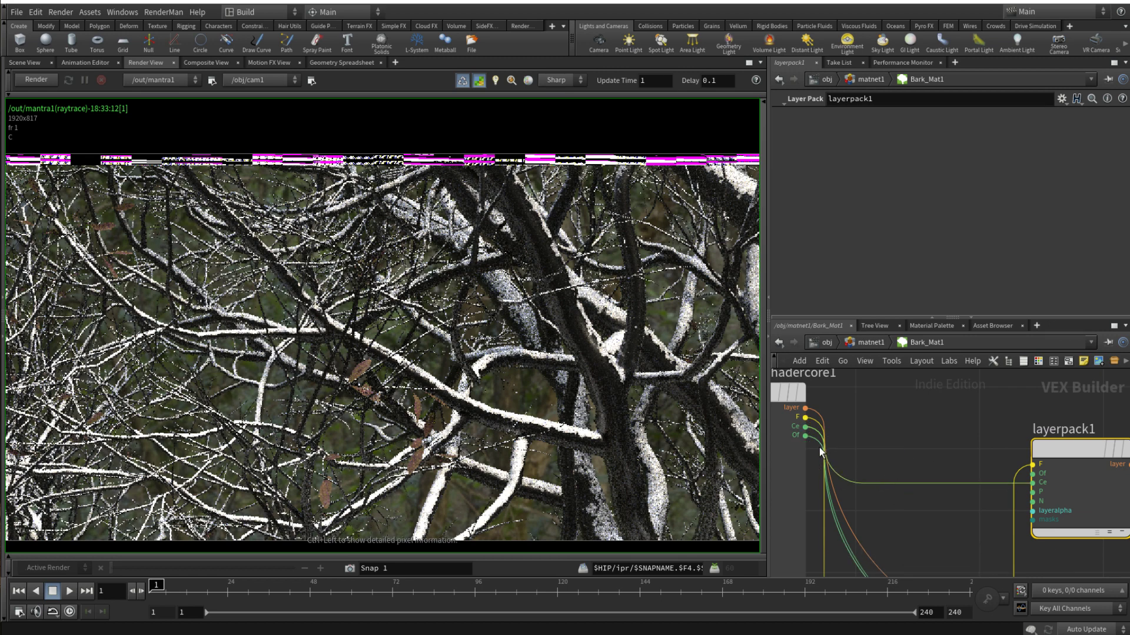
left_click(805, 436)
left_click(1033, 474)
scroll(1007, 429, "down", 5)
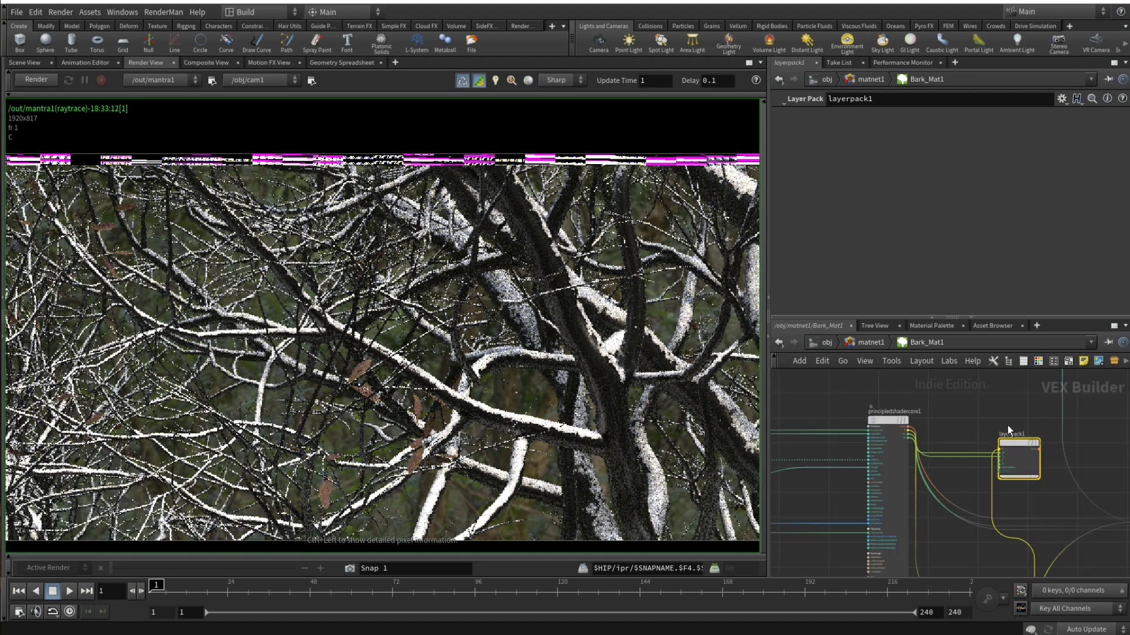
Connect the layer output of layerpack1 to the B input of layercomp1
middle_click_drag(1008, 430, 863, 492)
left_click(895, 512)
scroll(915, 419, "up", 4)
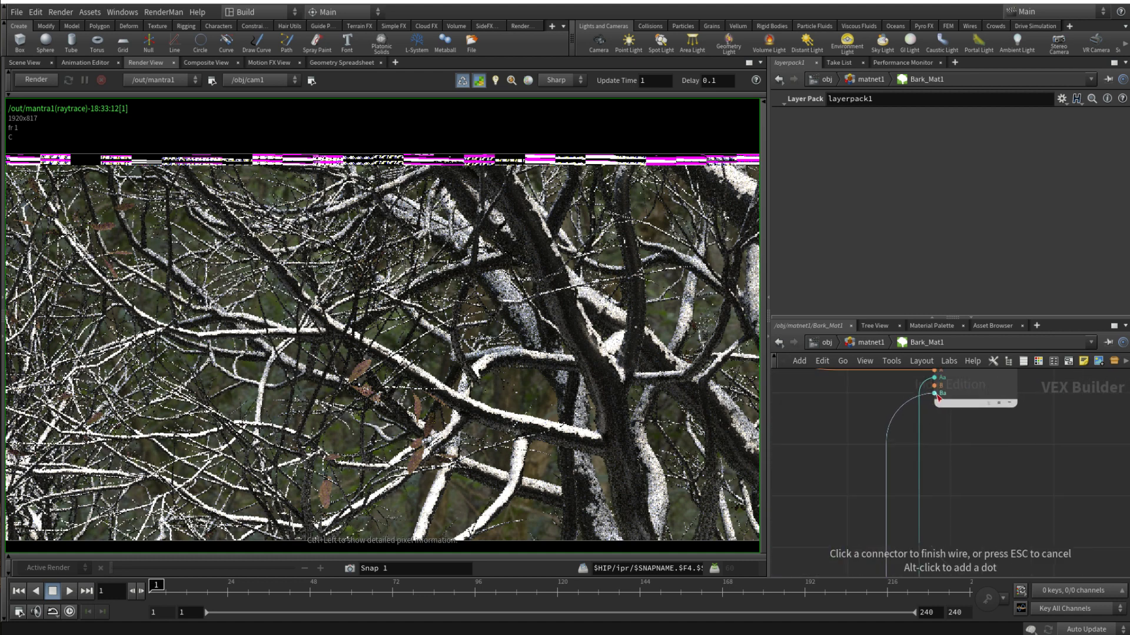
middle_click_drag(886, 392, 889, 418)
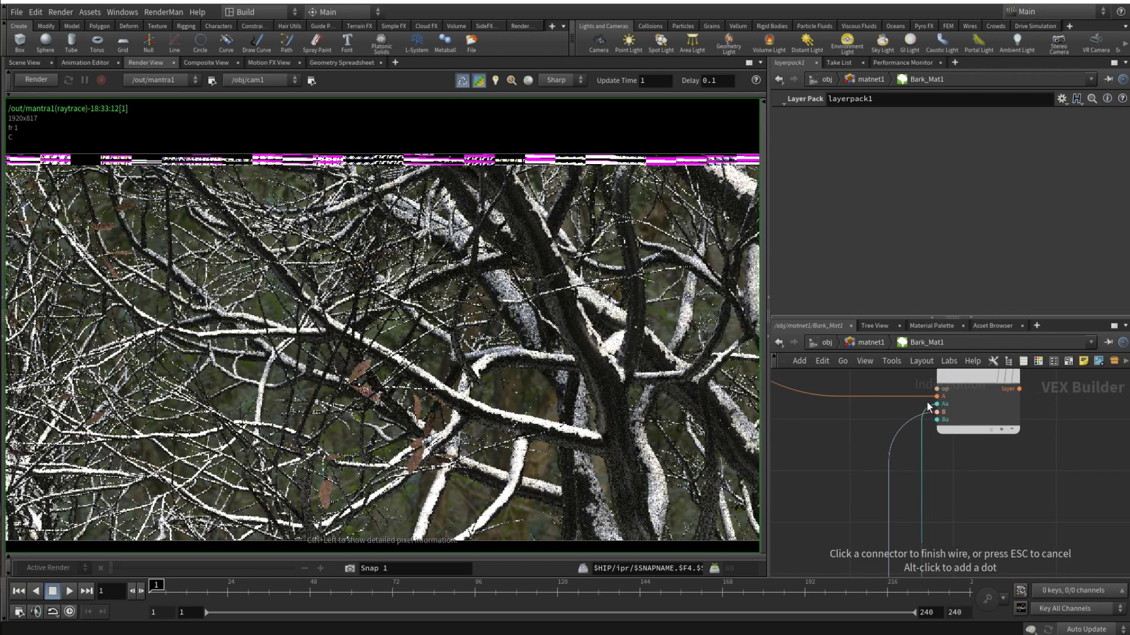
left_click(929, 409)
scroll(971, 447, "down", 3)
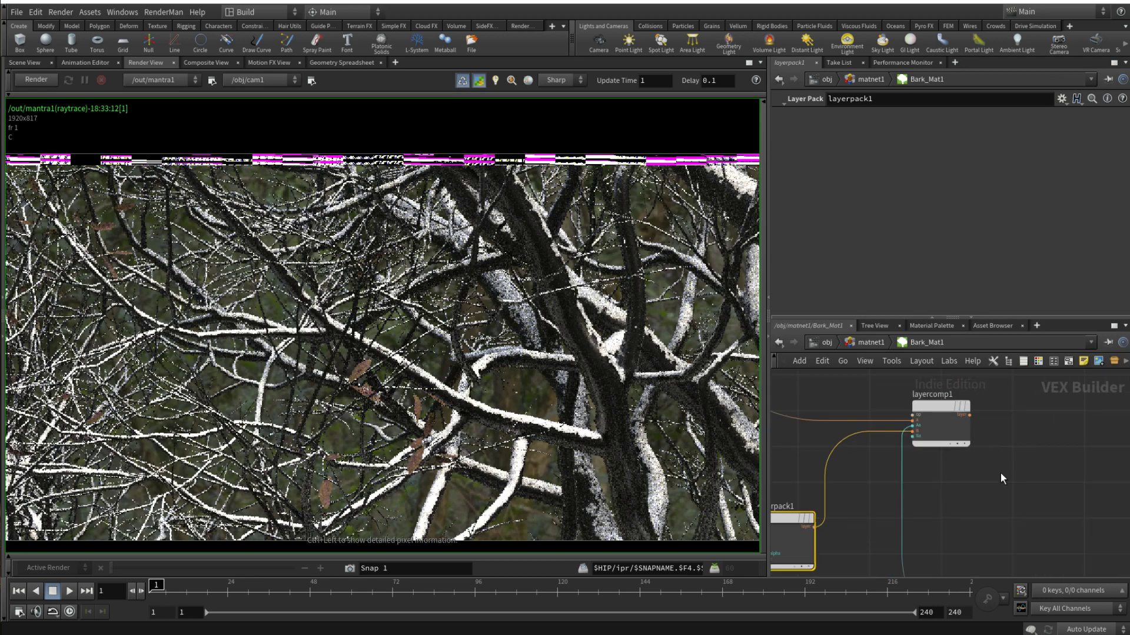
Add a Layer Unpack node downstream of layercomp1
middle_click_drag(1016, 482, 977, 474)
left_click(980, 474)
key("Tab")
type("unp")
key("Return")
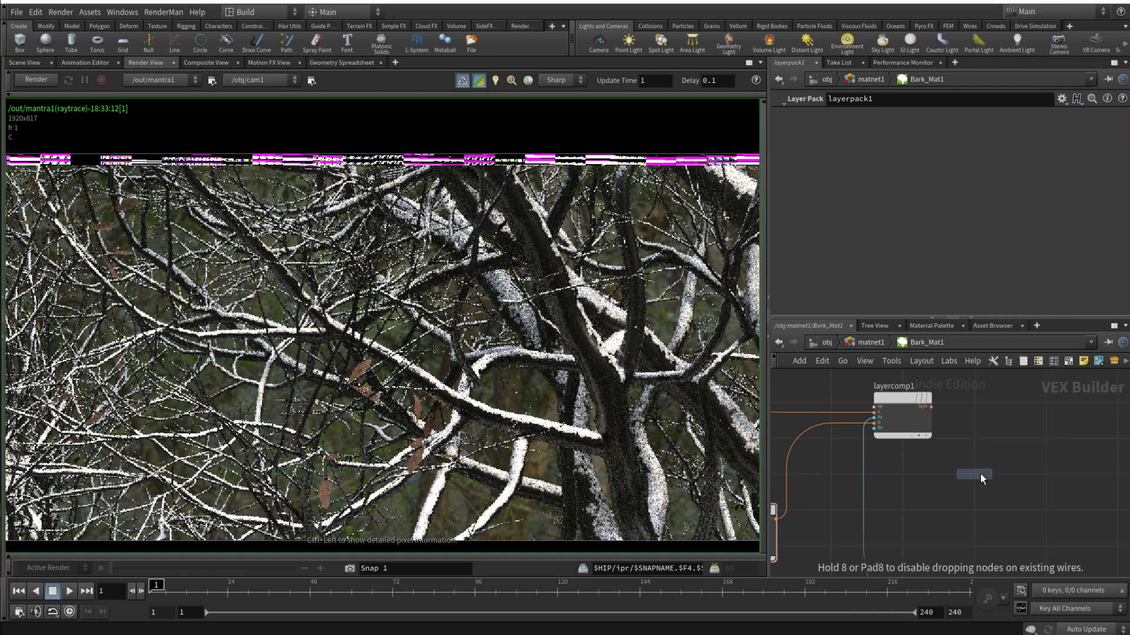
left_click(1039, 506)
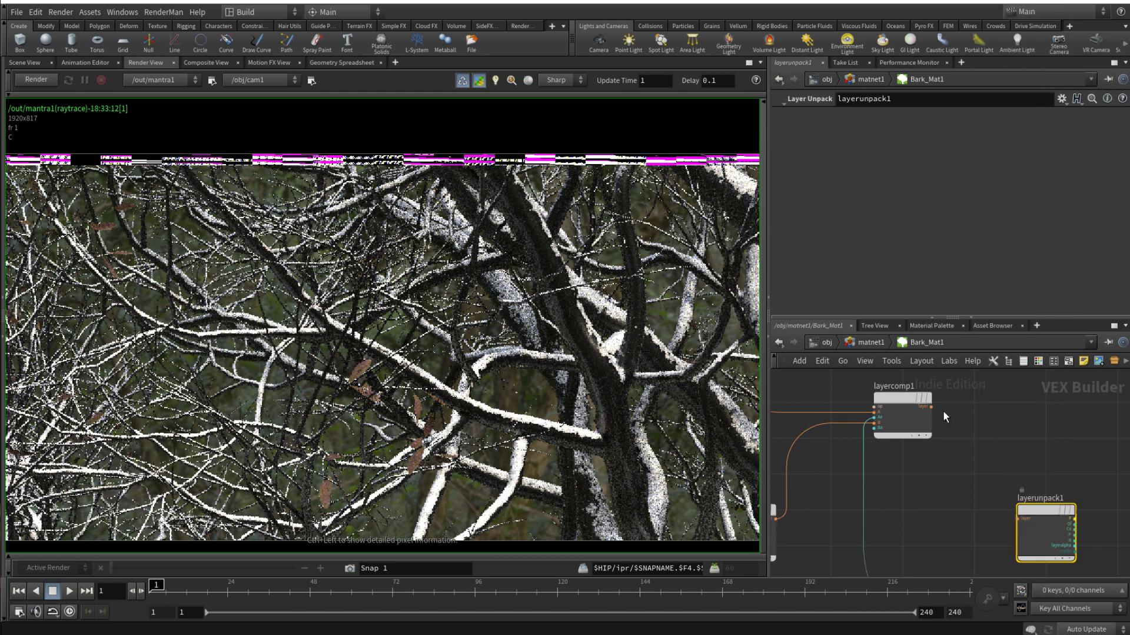
Connect the layer output of layercomp1 to the layer input of layerunpack1
left_click_drag(931, 407, 1018, 519)
scroll(1072, 481, "down", 4)
middle_click_drag(1076, 482, 903, 445)
Connect the F, Of and Ce outputs of layerunpack1 to the matching inputs of computelighting1
scroll(879, 444, "up", 4)
left_click_drag(879, 440, 906, 481)
scroll(954, 478, "up", 3)
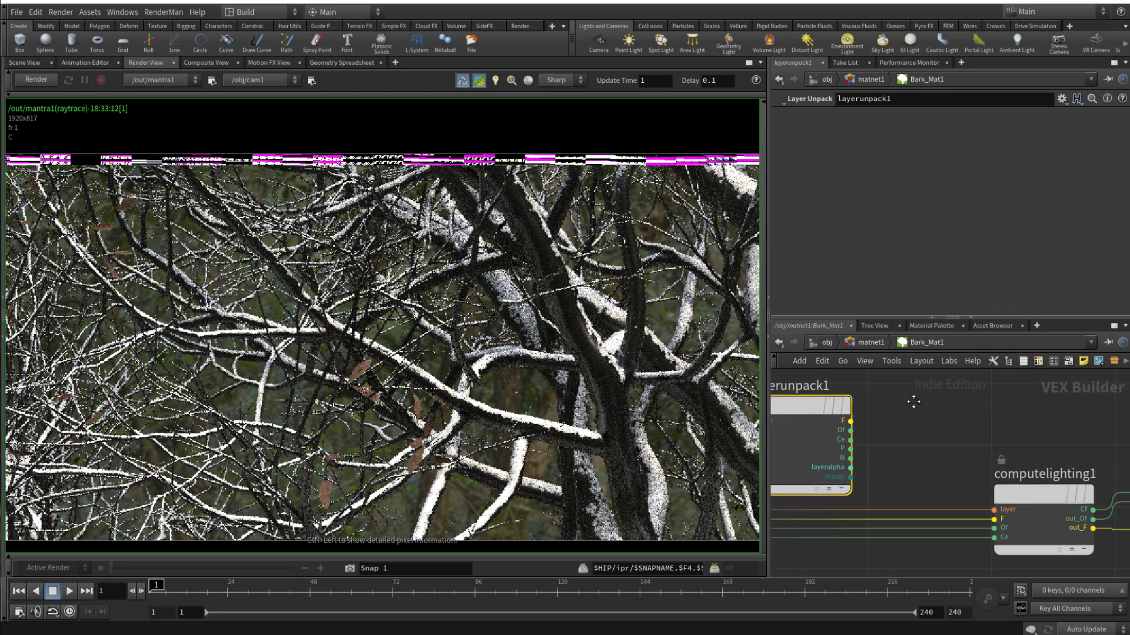
left_click_drag(850, 420, 995, 521)
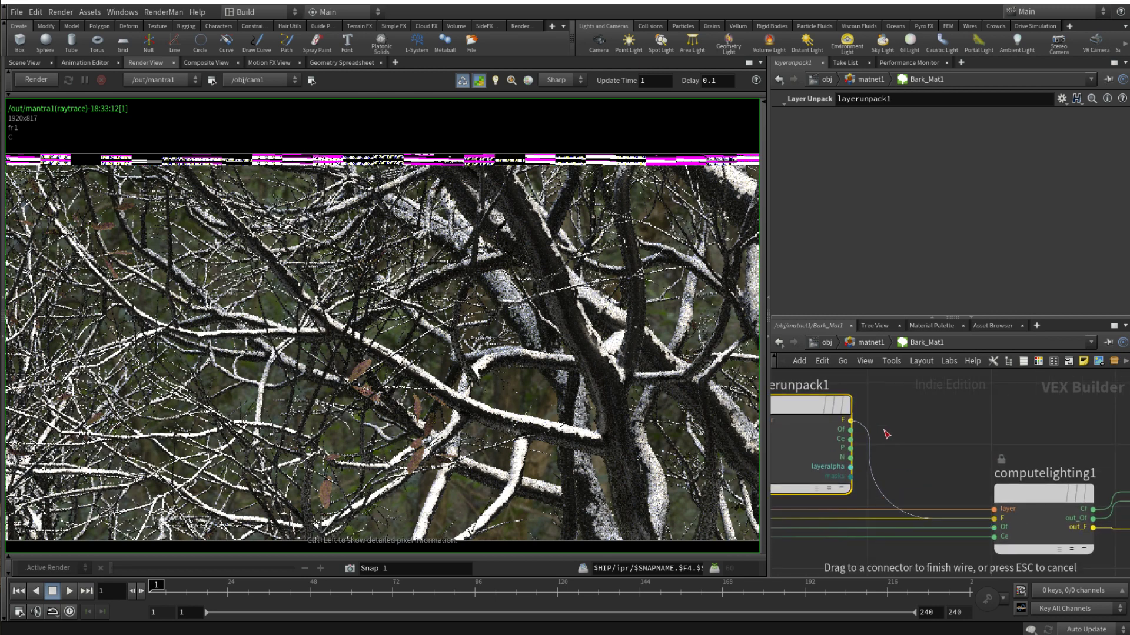
left_click_drag(851, 429, 984, 527)
left_click_drag(851, 439, 967, 547)
scroll(966, 548, "down", 5)
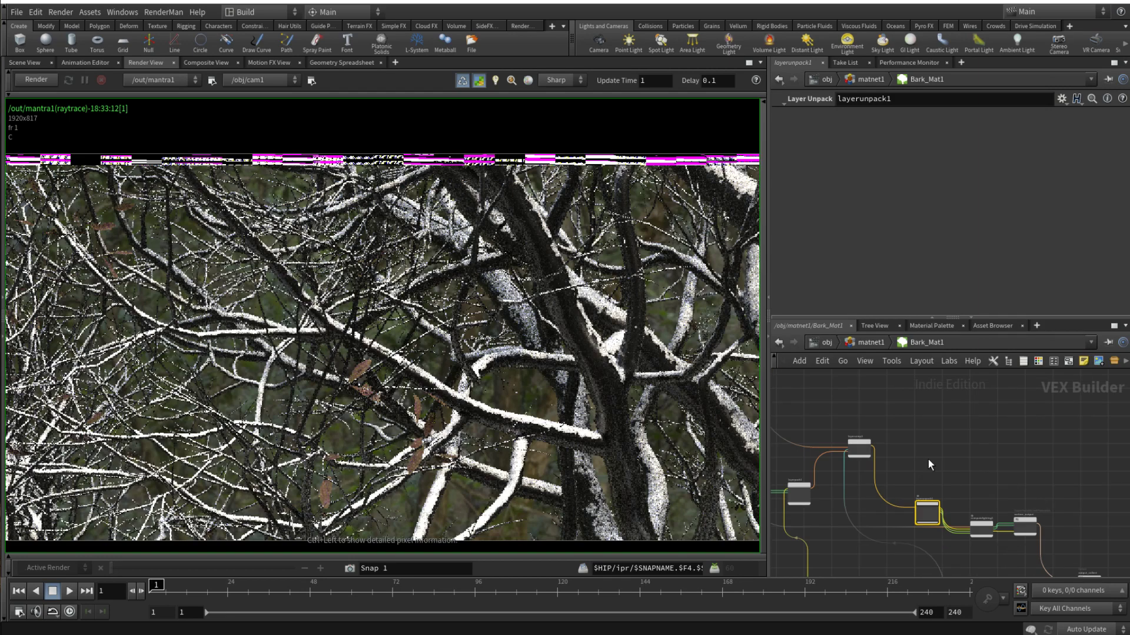
Connect the layer output of layercomp1 to the layer input of computelighting1 and line up output_collect with the output nodes
scroll(929, 464, "down", 3)
scroll(819, 393, "down", 10)
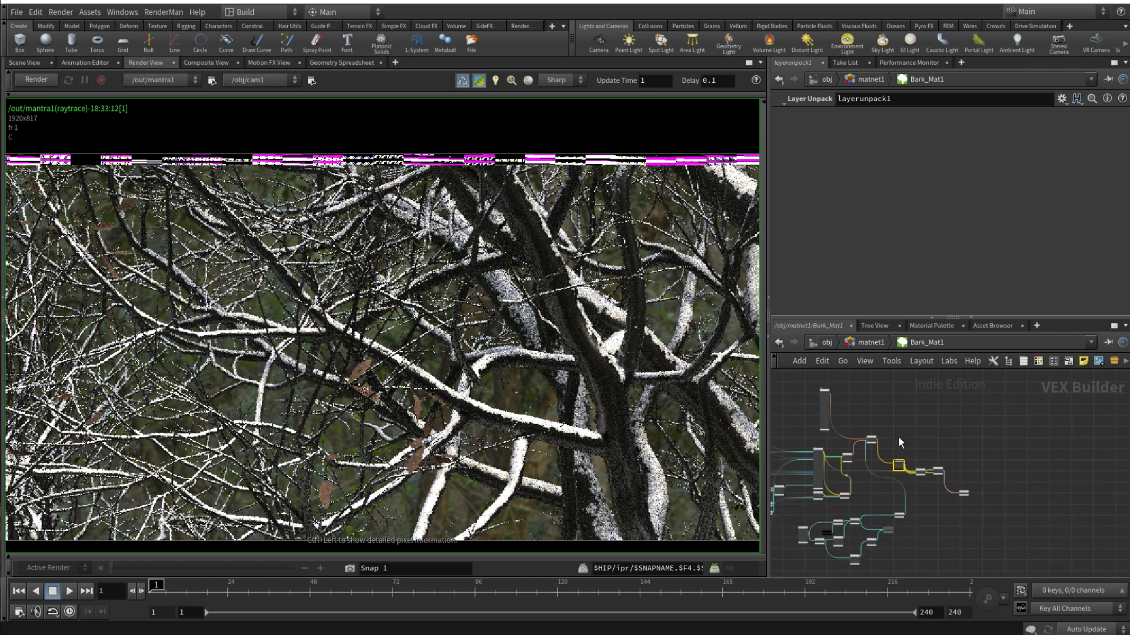
scroll(893, 427, "up", 5)
scroll(893, 426, "up", 3)
middle_click_drag(881, 406, 921, 436)
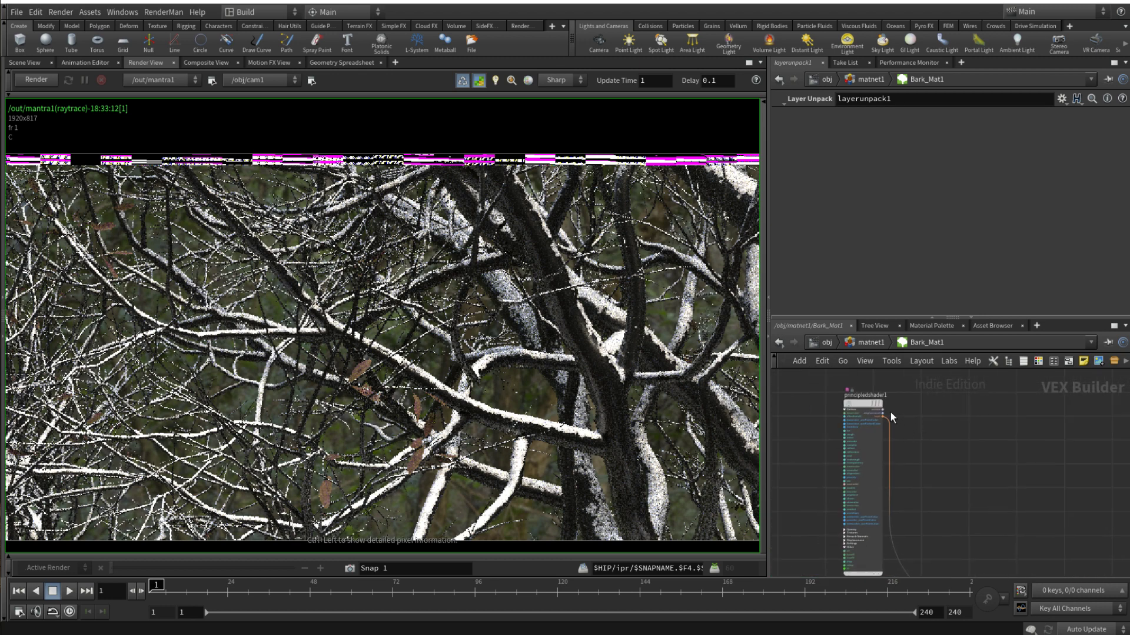
middle_click_drag(979, 487, 865, 396)
middle_click_drag(996, 480, 937, 447)
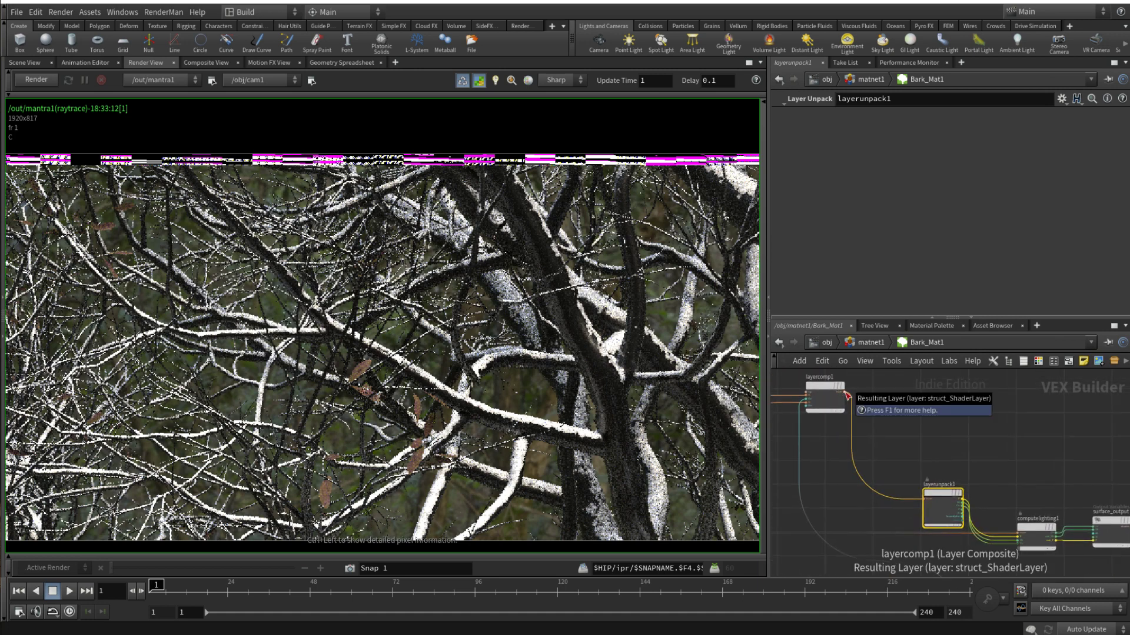
left_click(848, 395)
scroll(1022, 463, "up", 4)
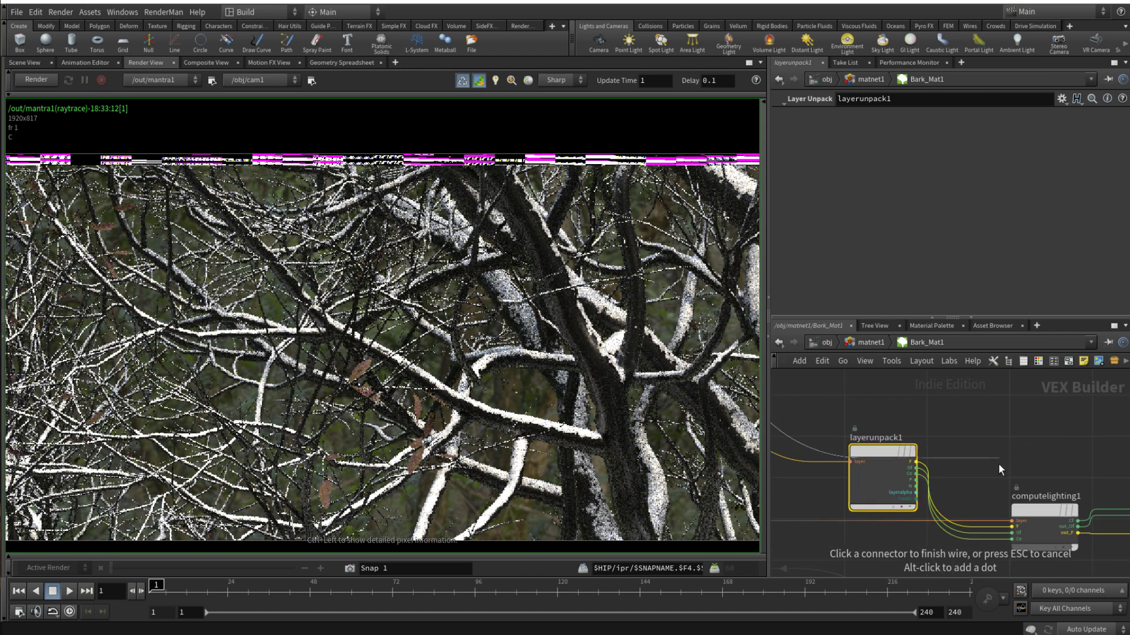
scroll(997, 471, "down", 6)
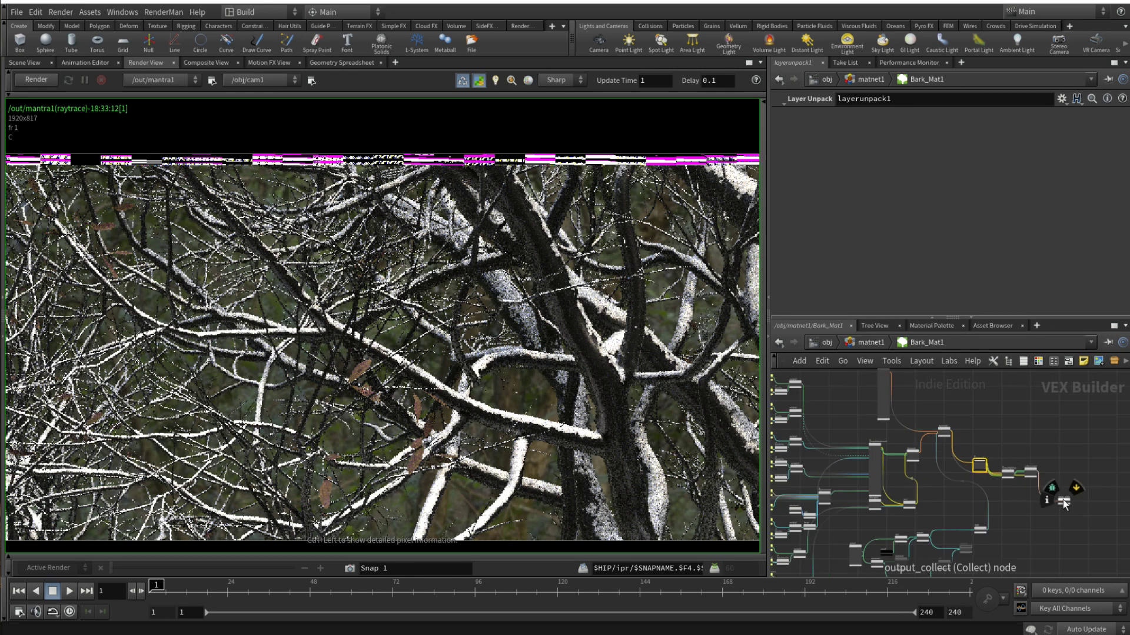
left_click(1034, 511)
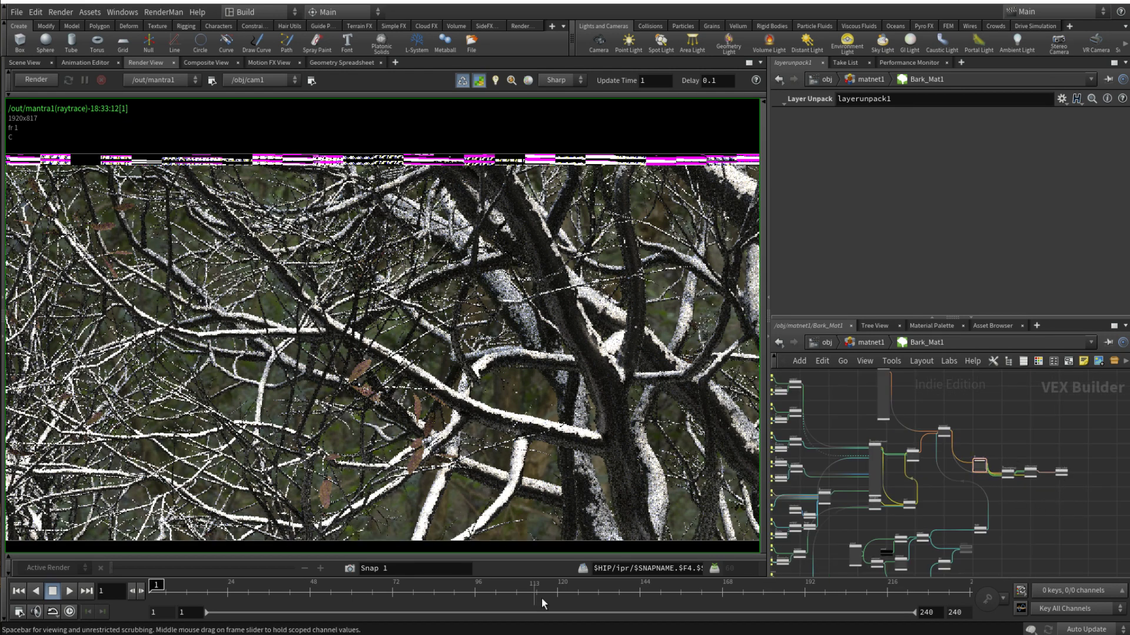
Switch to the KarmaViewer window and render its camera view with Karma
mouse_move(541, 634)
left_click(659, 606)
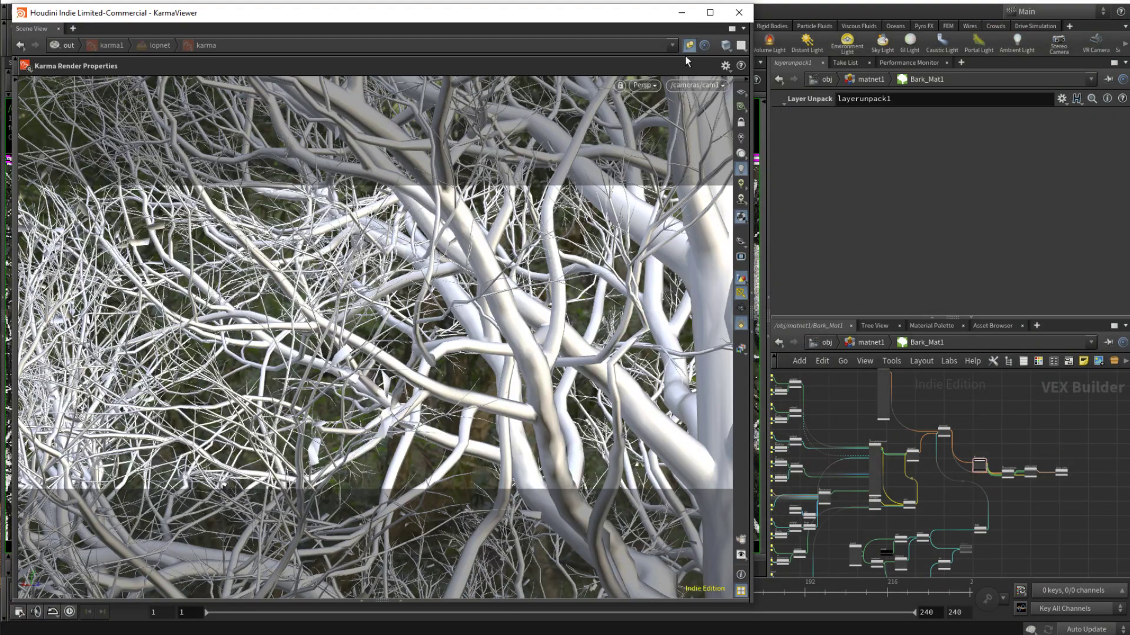
left_click(640, 86)
left_click(659, 145)
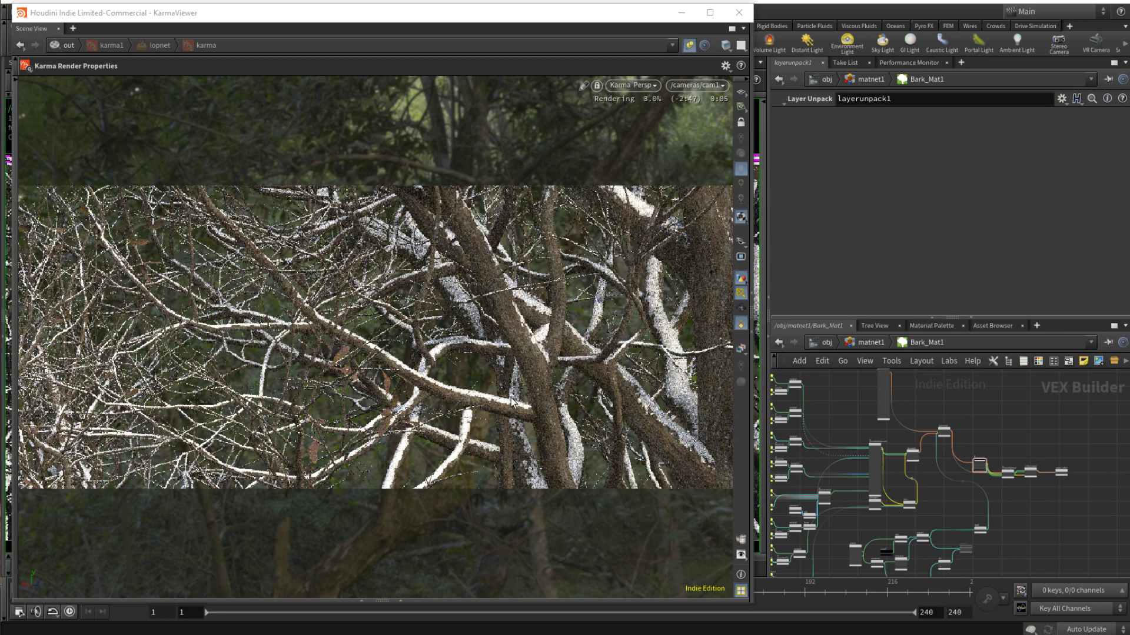
Go into the TREE geometry network and set the Select Input of switch1 to 0
left_click(840, 344)
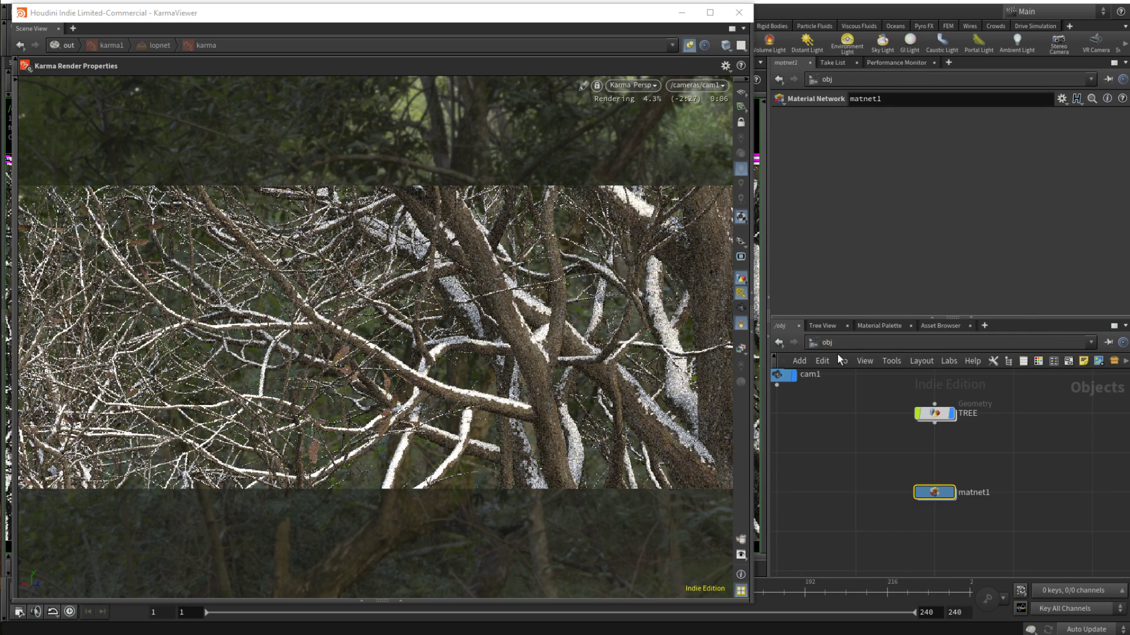
double_click(935, 414)
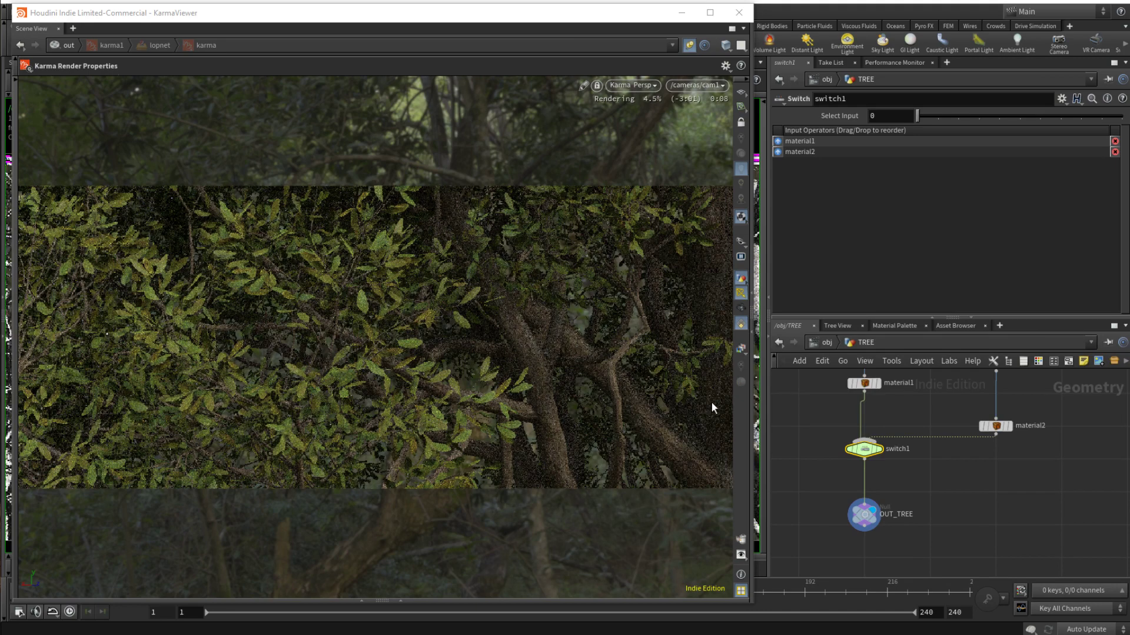
Review the TREE node network, checking the settings of the TRUNK and LEAVES Blast nodes
key("h")
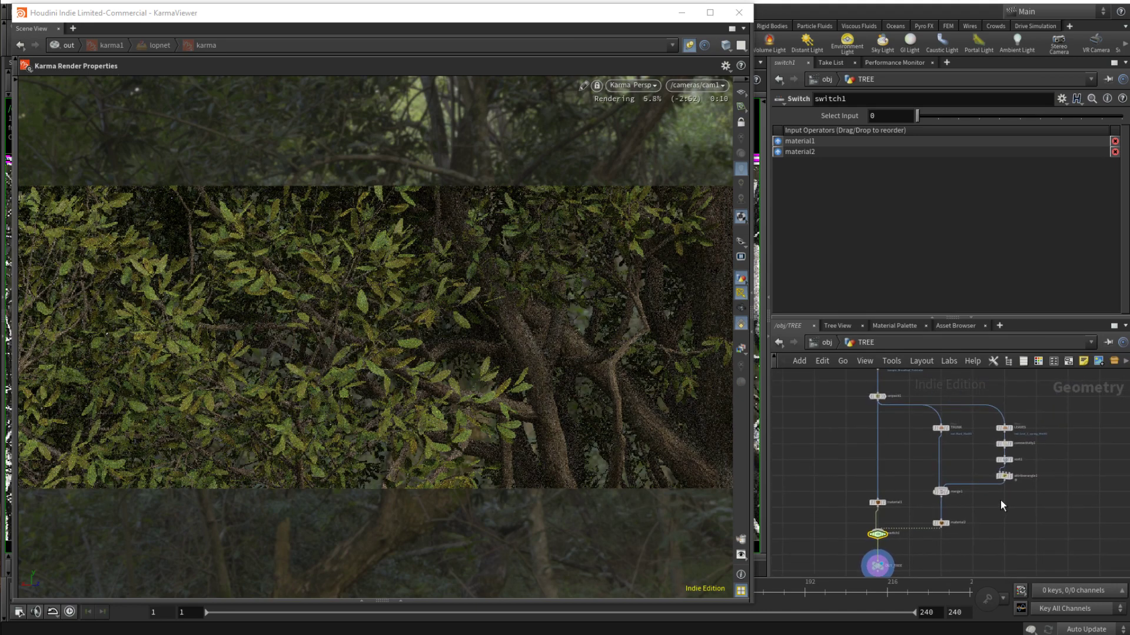
scroll(940, 433, "up", 3)
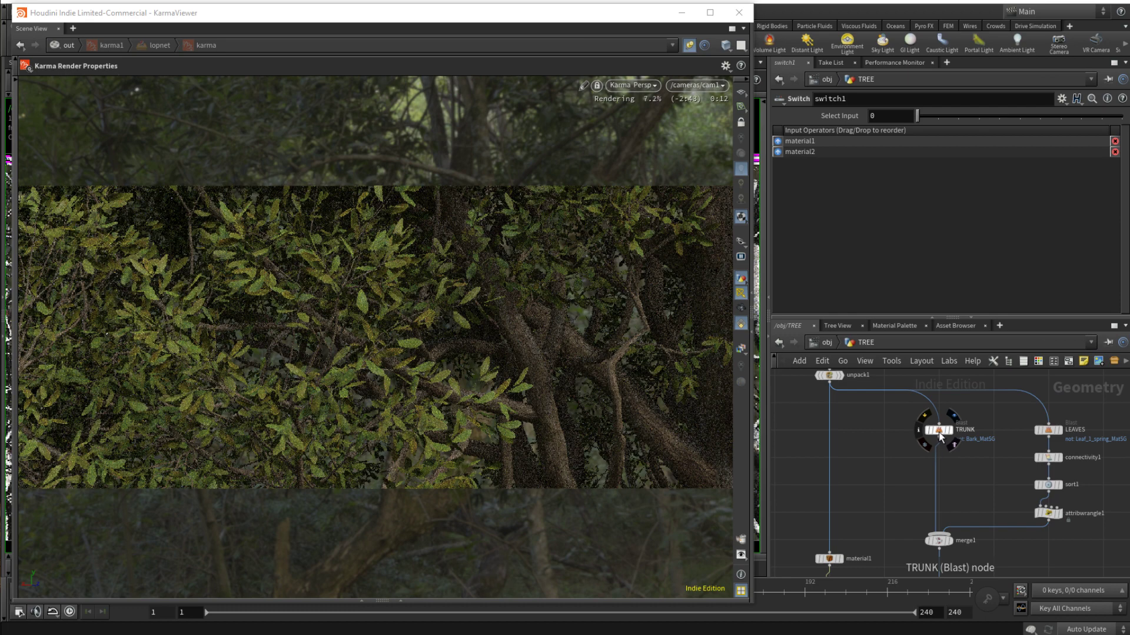
left_click(939, 430)
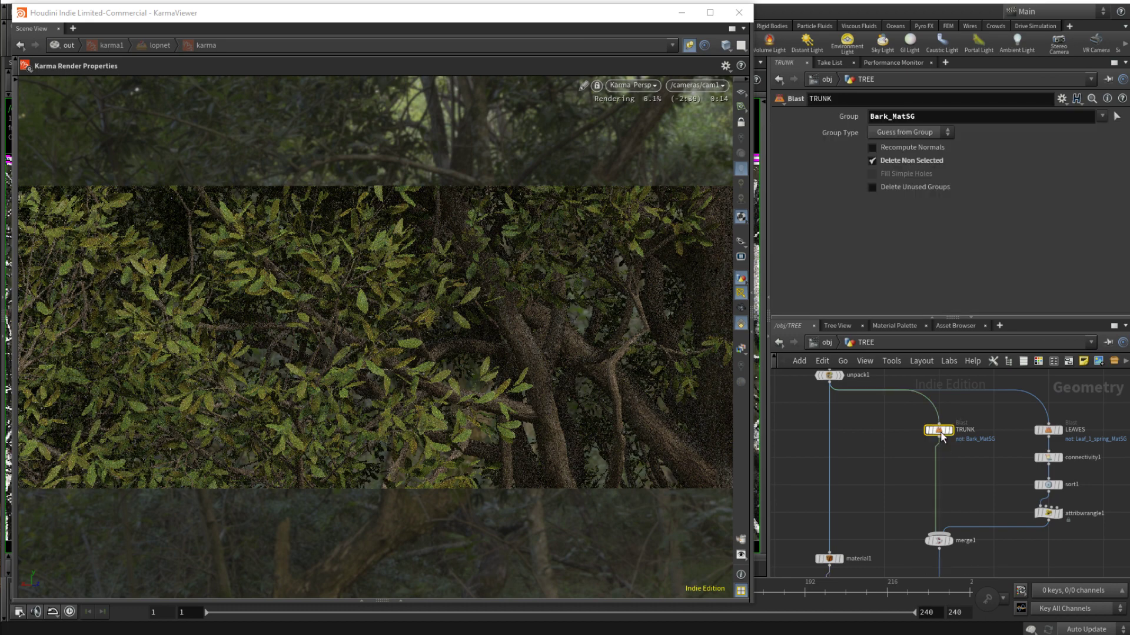
left_click(1048, 431)
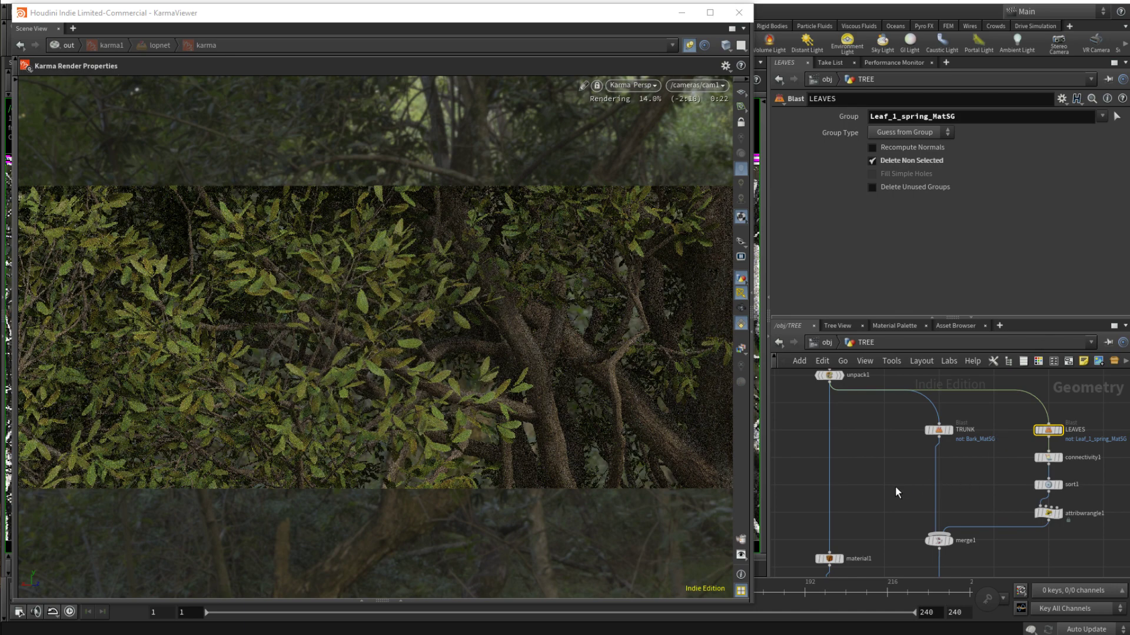
middle_click_drag(895, 492, 916, 444)
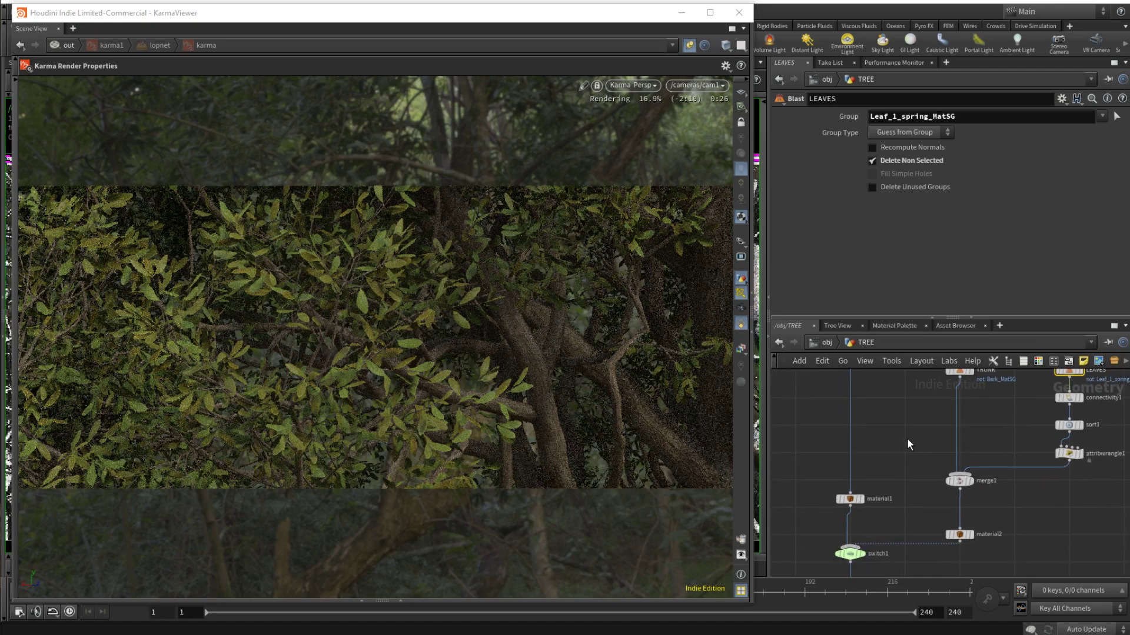
scroll(908, 445, "down", 4)
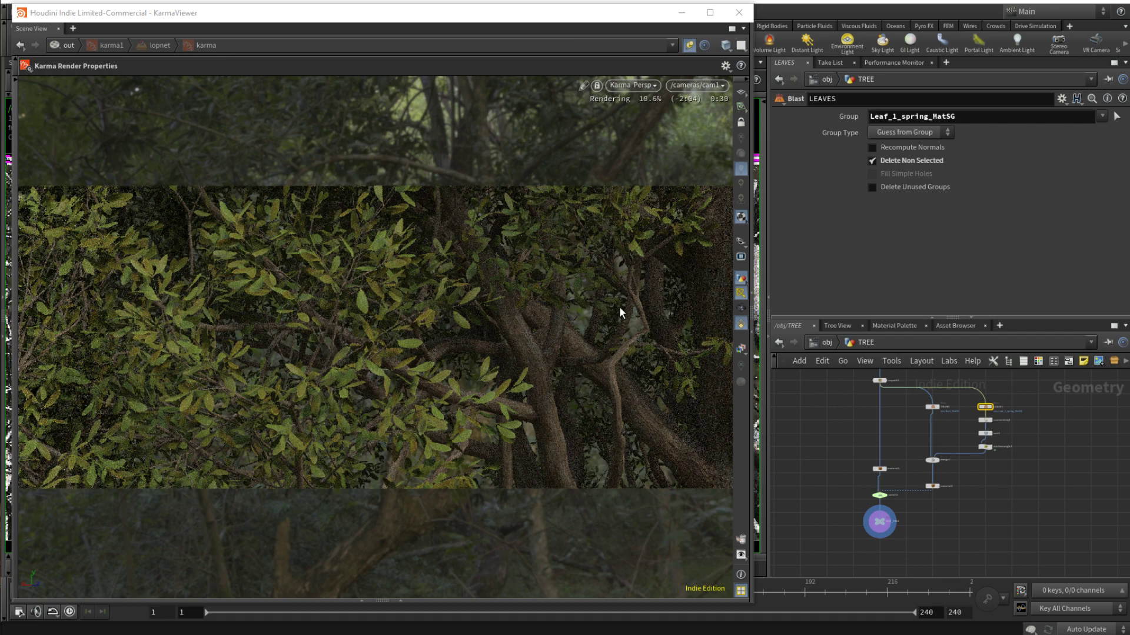
Frame the whole tree in the Karma viewport and select switch1 to access its input selection
key("Escape")
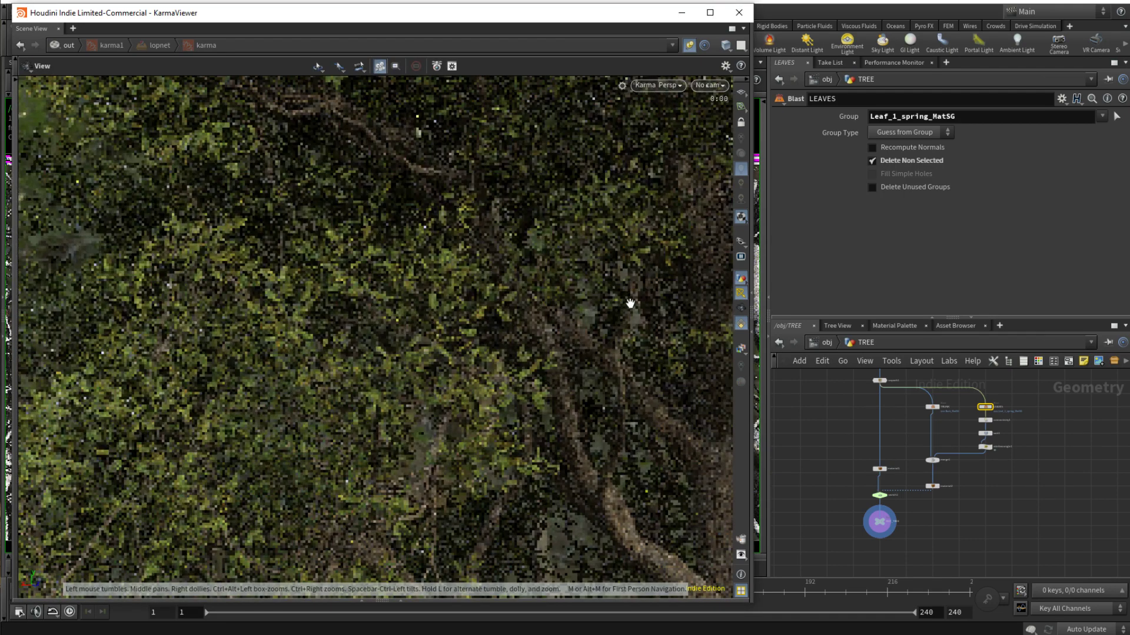
scroll(629, 303, "down", 5)
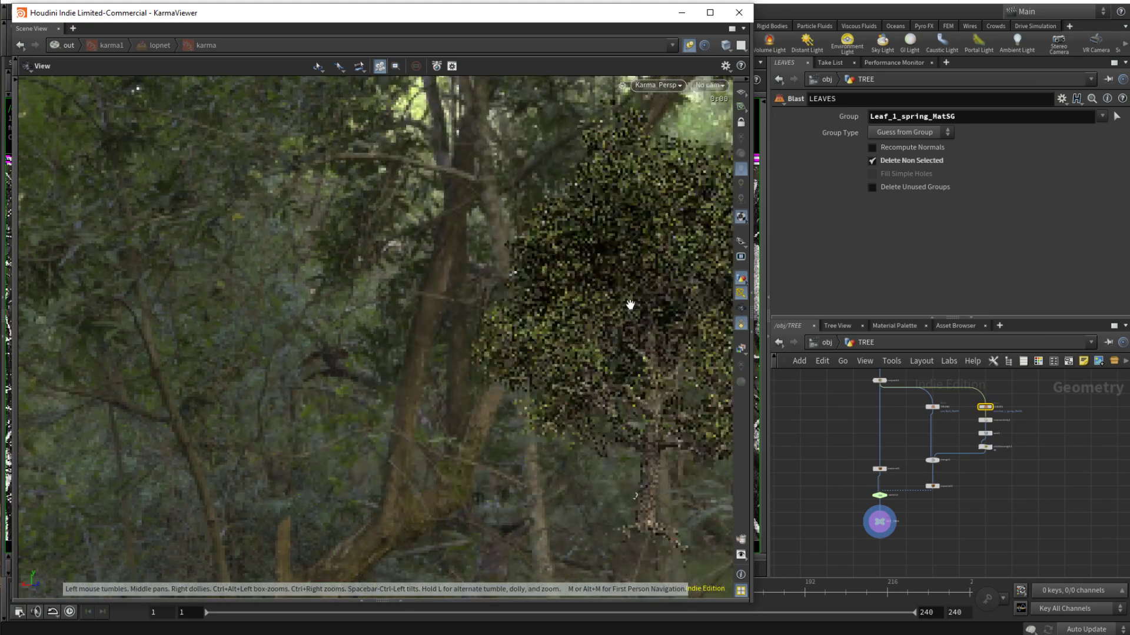
middle_click_drag(652, 294, 483, 320)
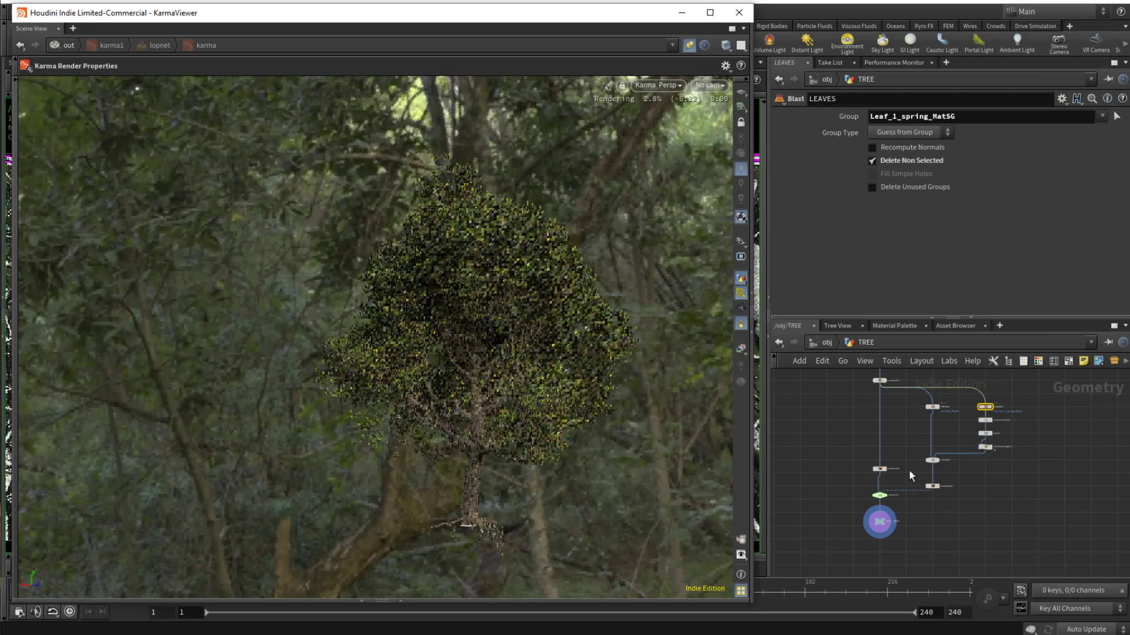
left_click(880, 496)
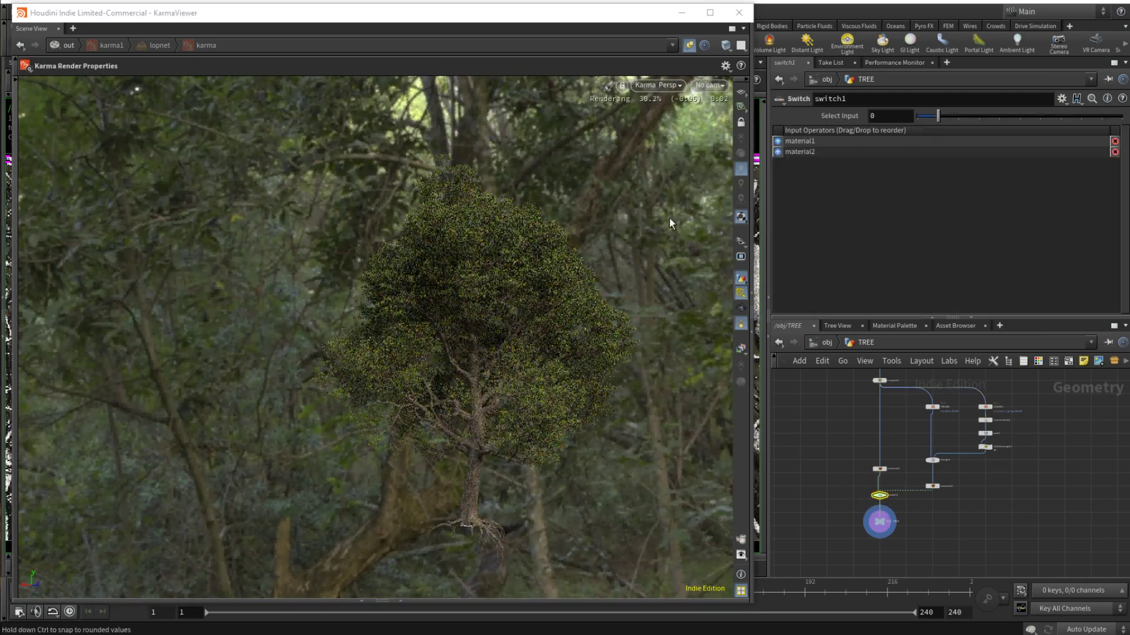